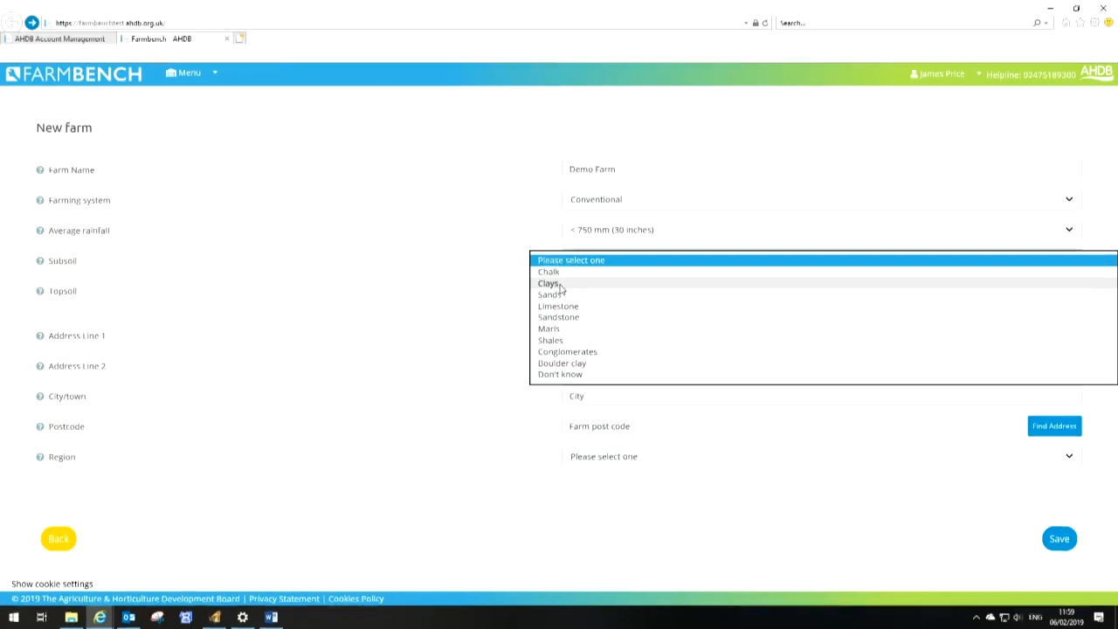
Set the farm's subsoil to Clays and its topsoil to Sandy Clay Loam
click(561, 284)
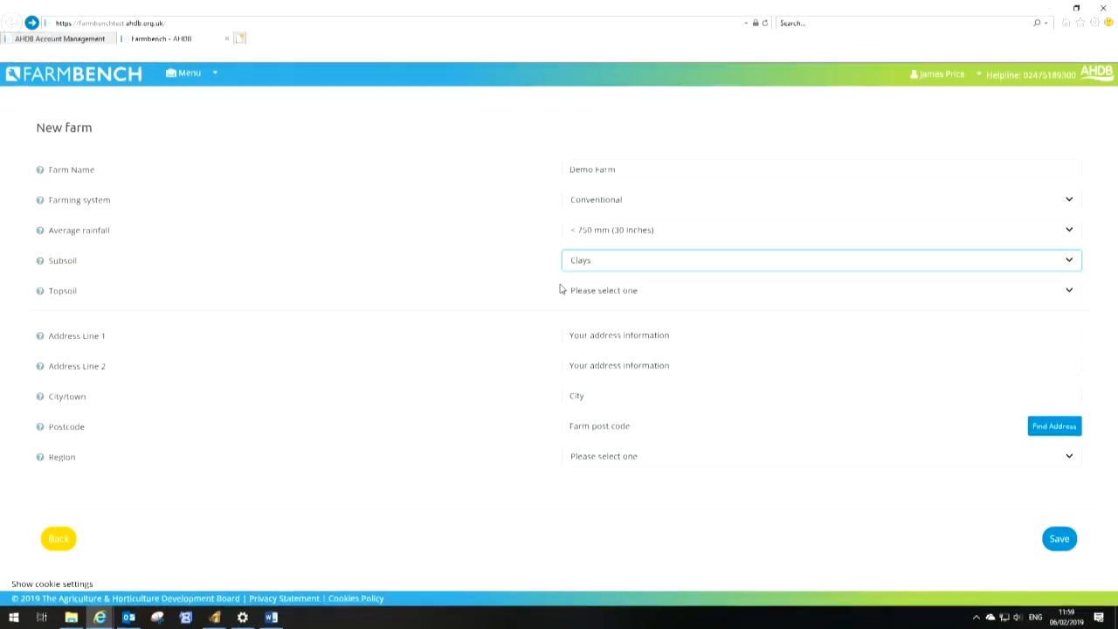
click(621, 298)
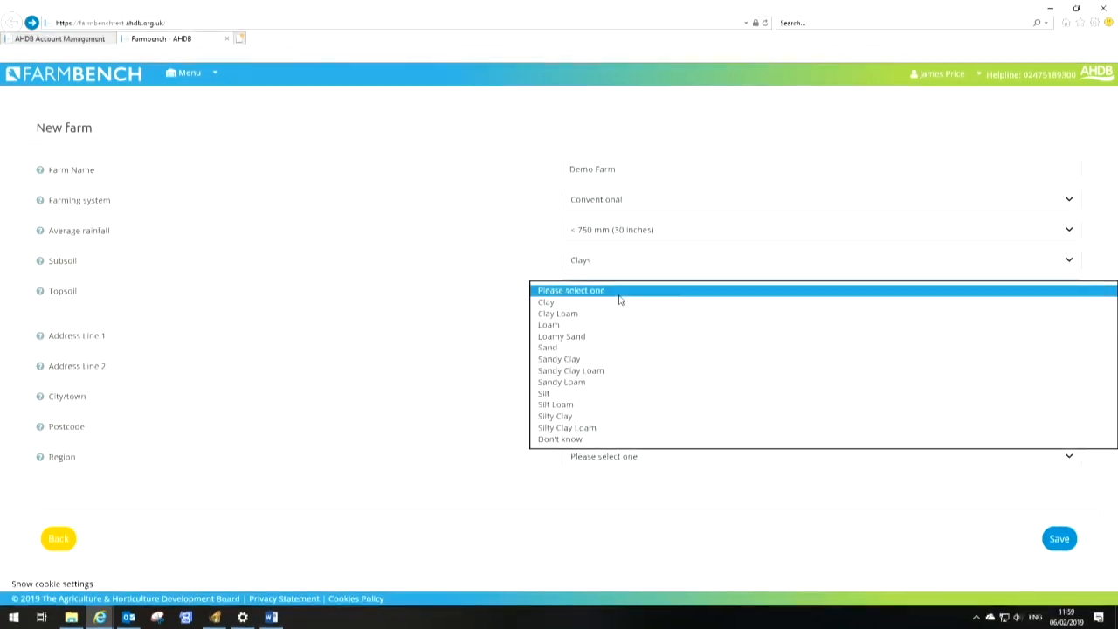
click(600, 374)
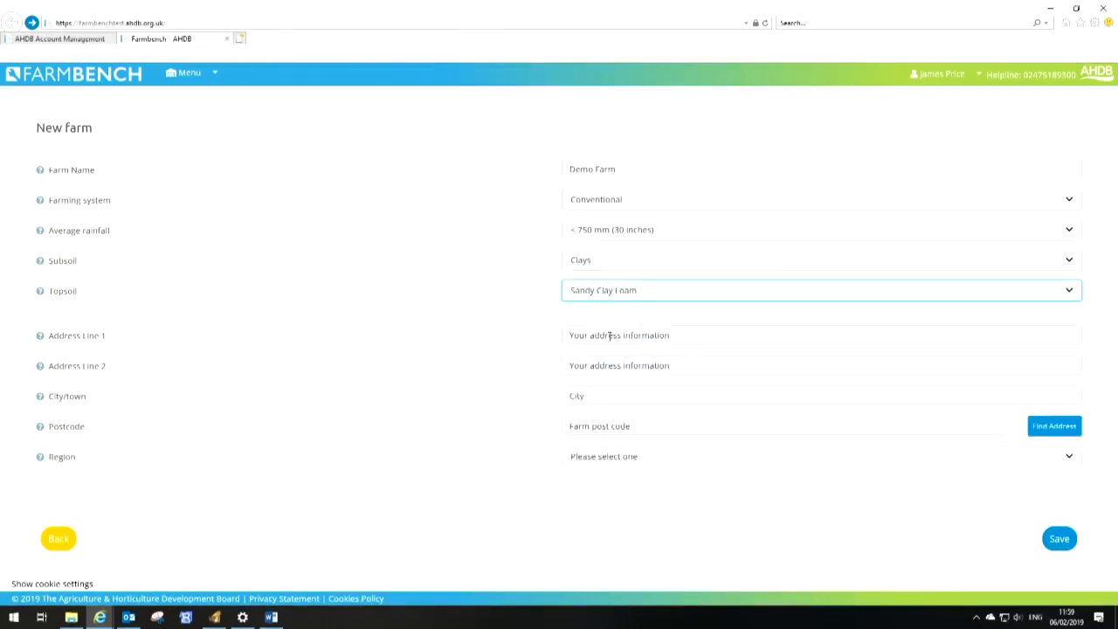
Fill in the farm's address lines, town and postcode, set the region to South East, and save the new farm
click(609, 335)
text(AA)
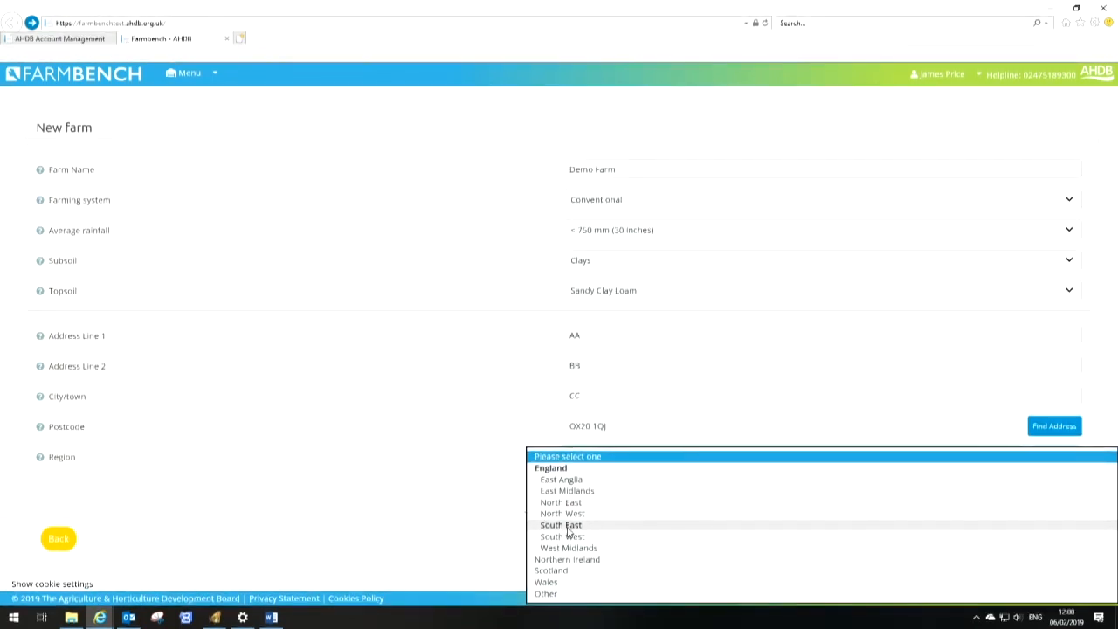
click(569, 525)
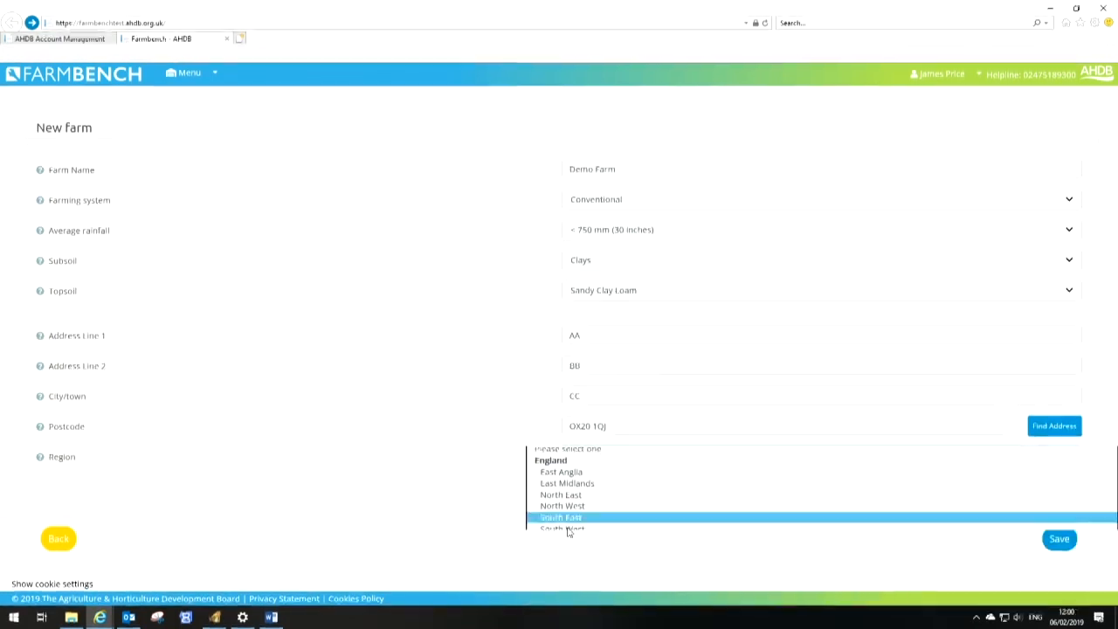
click(1059, 538)
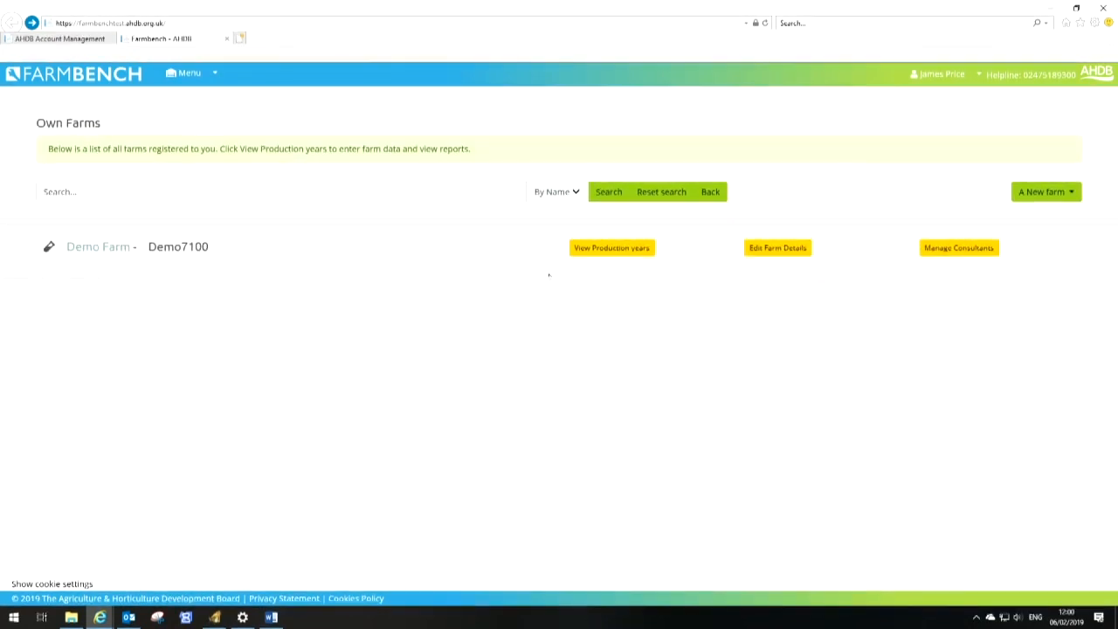
Open the Demo Farm's 2017-18 production year and go to its Enterprises data section
click(620, 248)
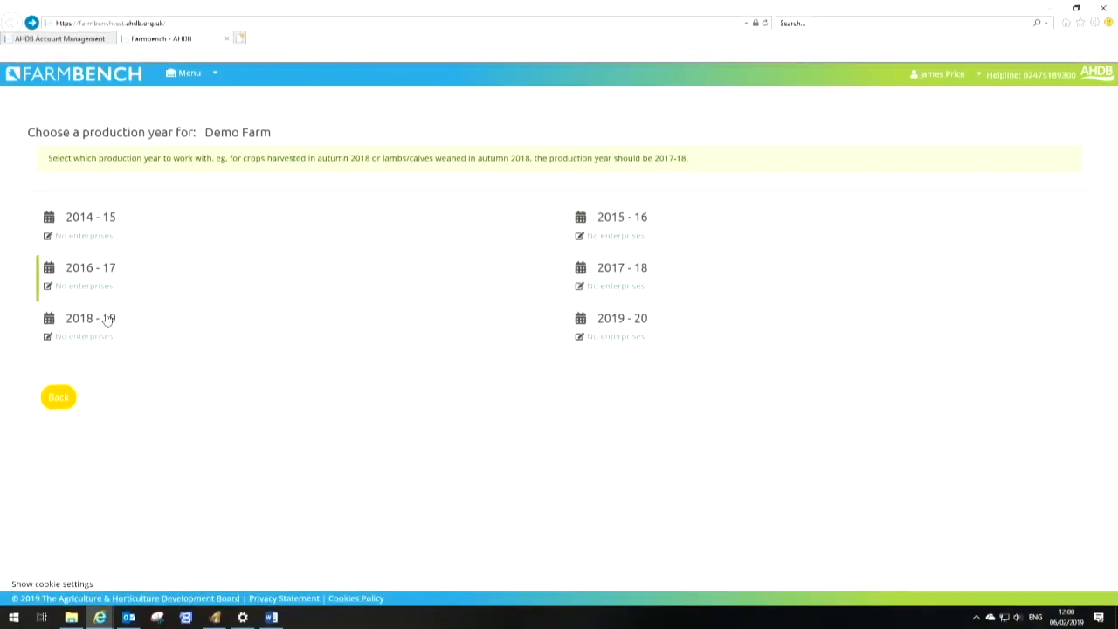
click(613, 291)
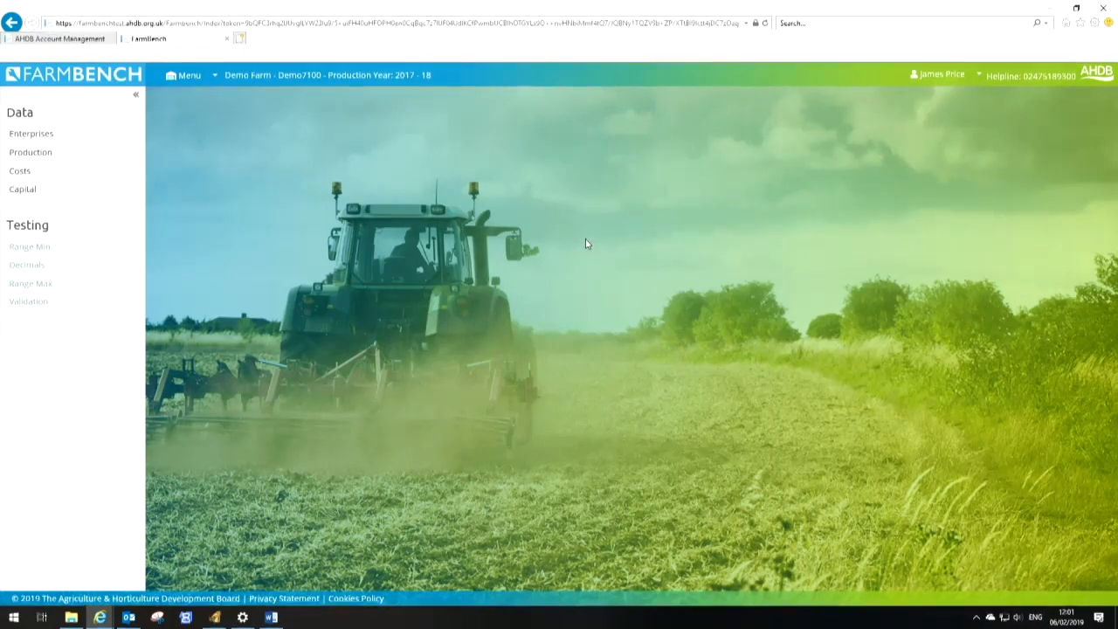
click(36, 137)
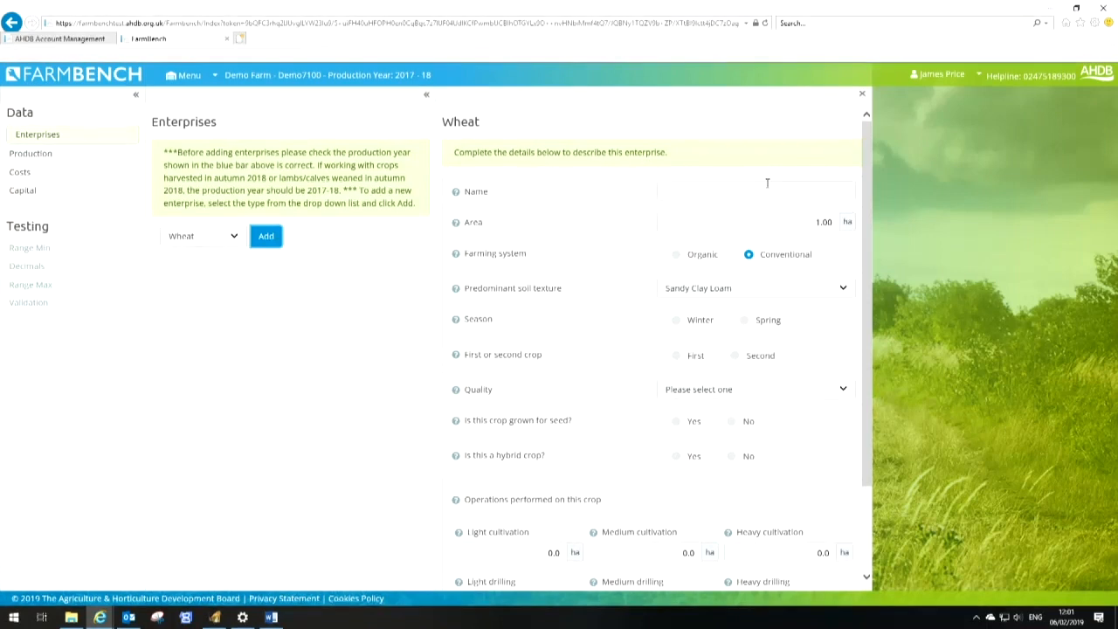
Describe the wheat enterprise as Winter Wheat, 62 ha, winter first crop, Group 4 – Feed wheats, not for seed, not hybrid
click(234, 237)
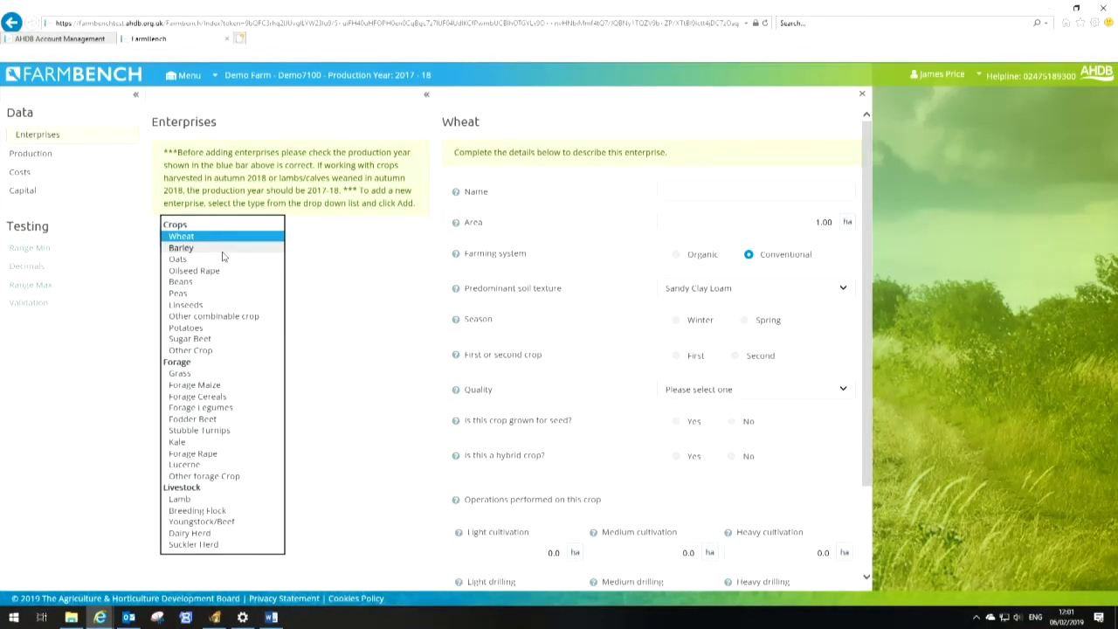
click(716, 193)
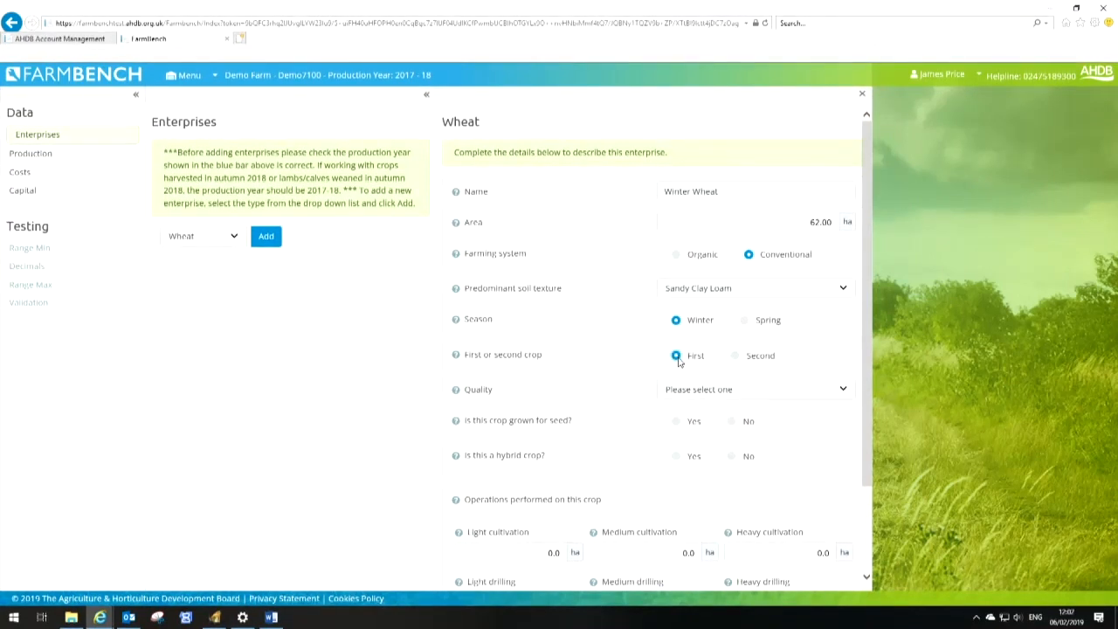
click(838, 390)
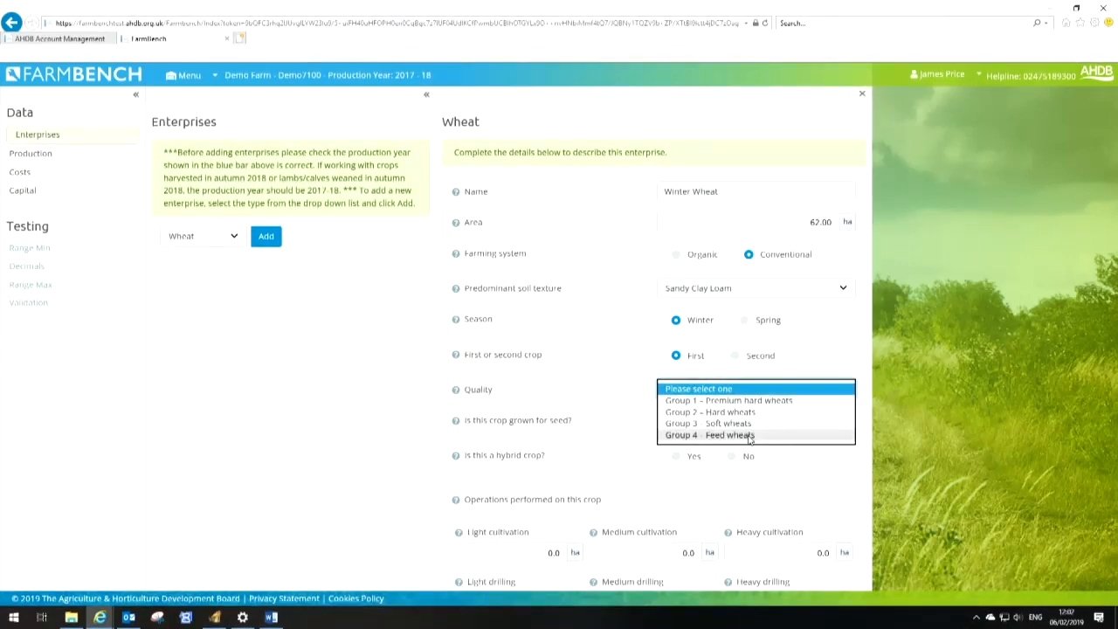
click(773, 434)
scroll(775, 402, down, 3)
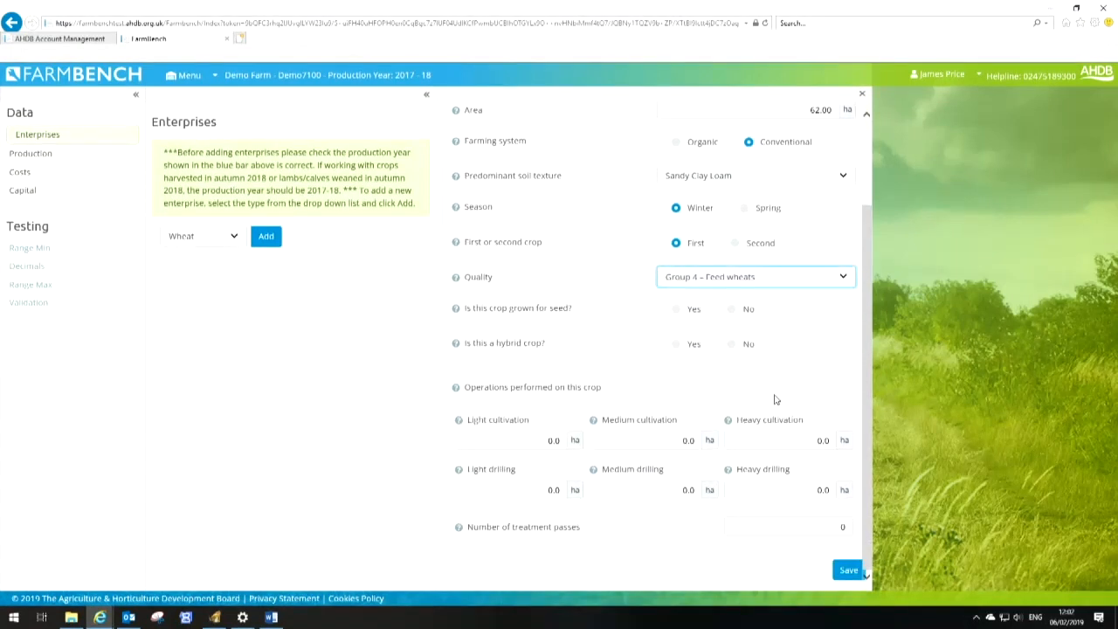
click(741, 347)
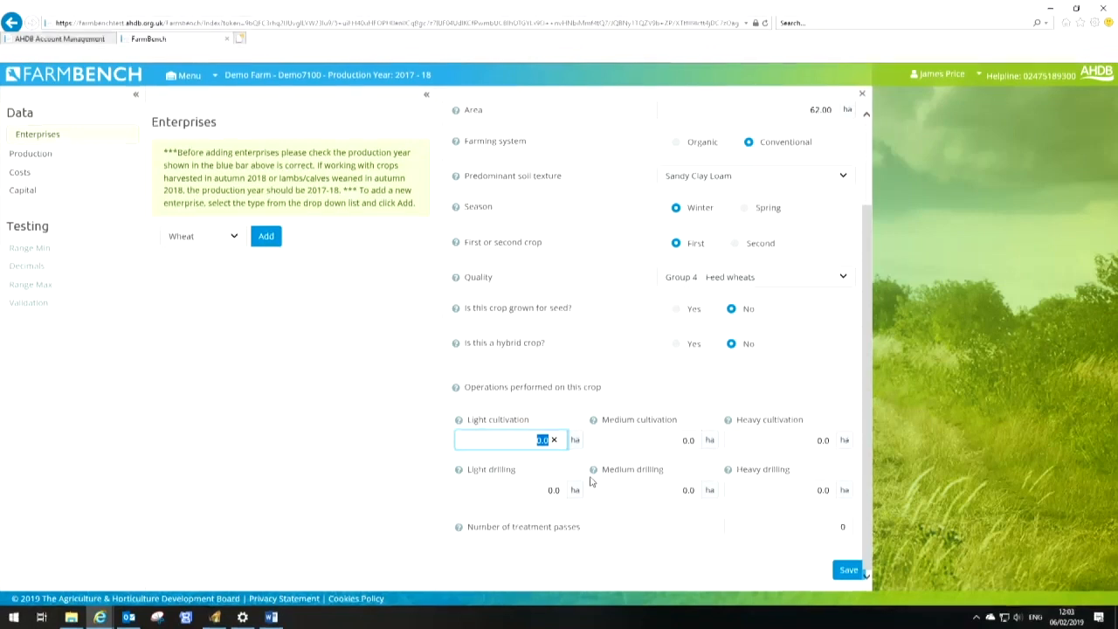
Enter 62 ha for light cultivation, heavy cultivation and medium drilling on the Winter Wheat
text(62)
key(Tab)
key(Tab)
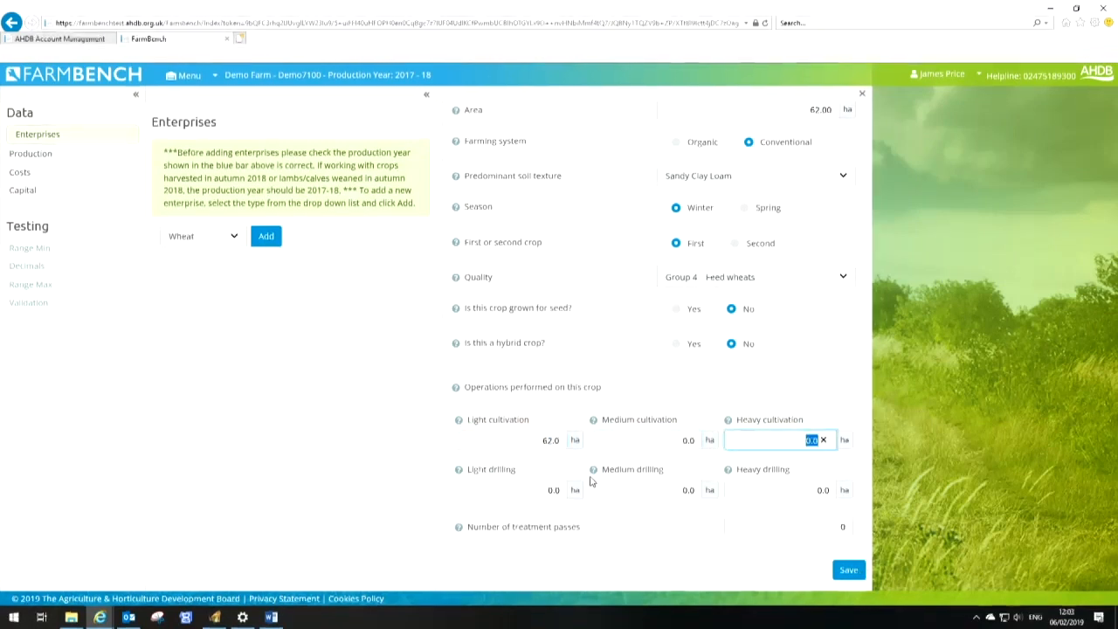
text(62)
key(Tab)
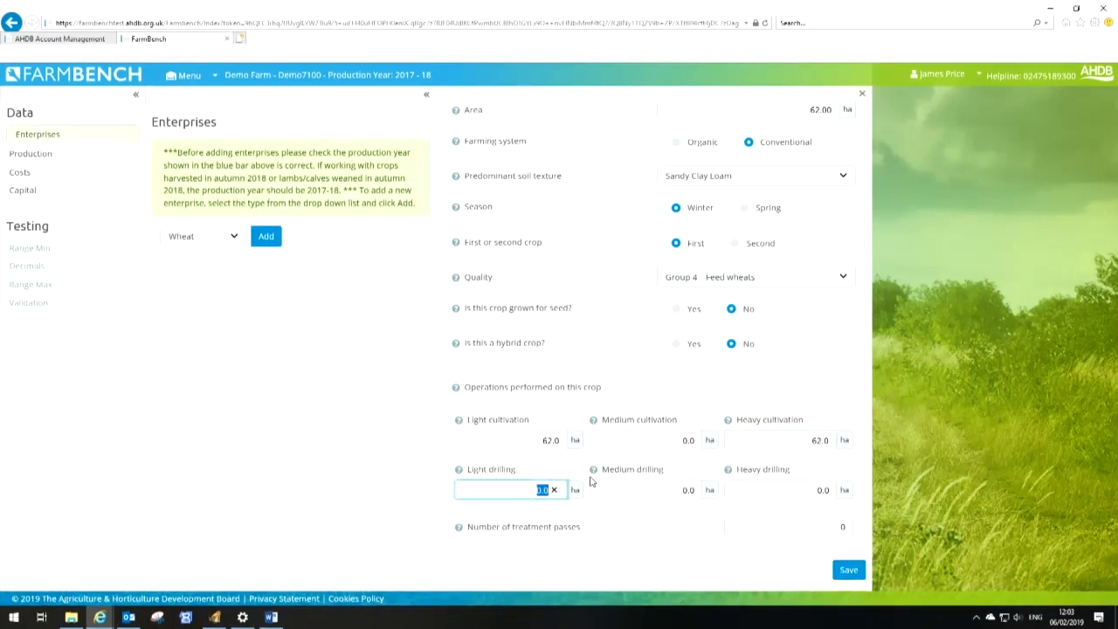
key(Tab)
key(Tab)
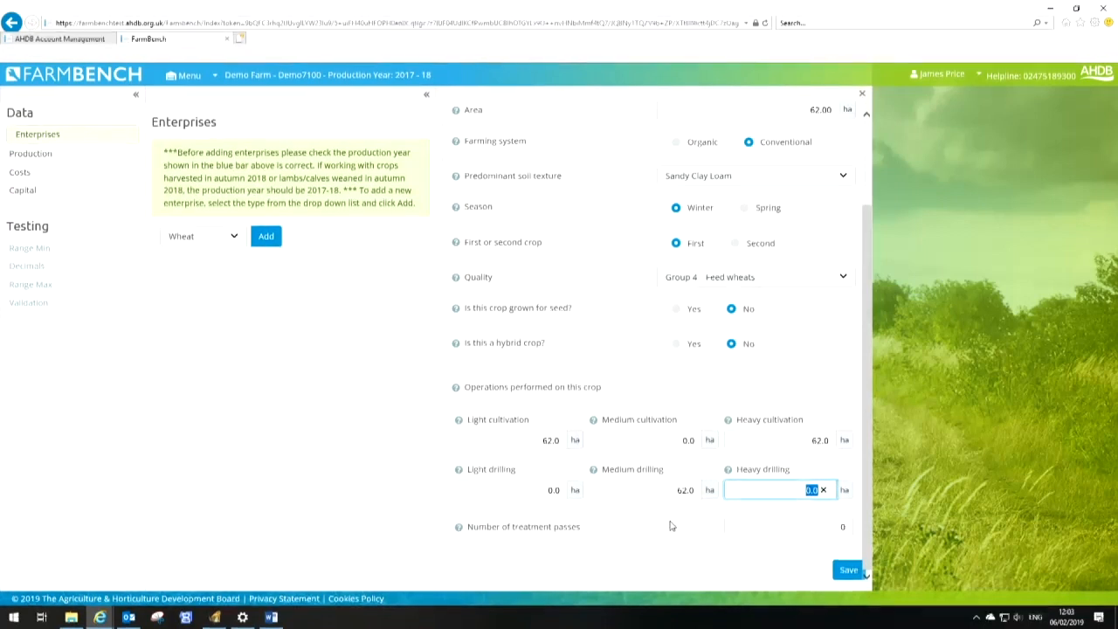
Set the number of treatment passes to 9 and save the Winter Wheat enterprise
key(Tab)
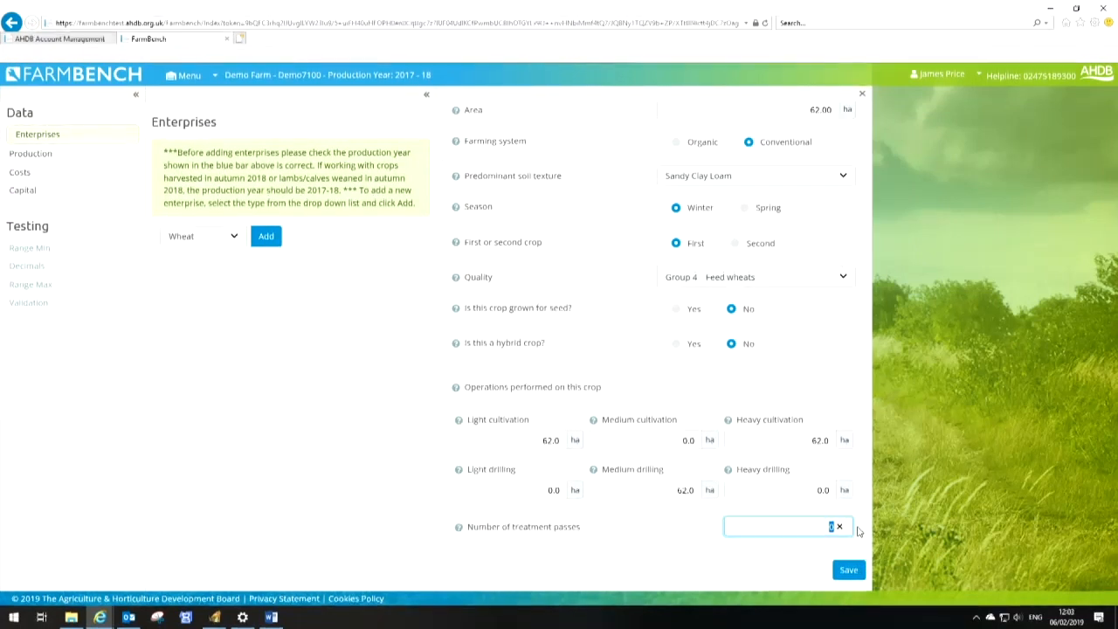
mouse_move(460, 531)
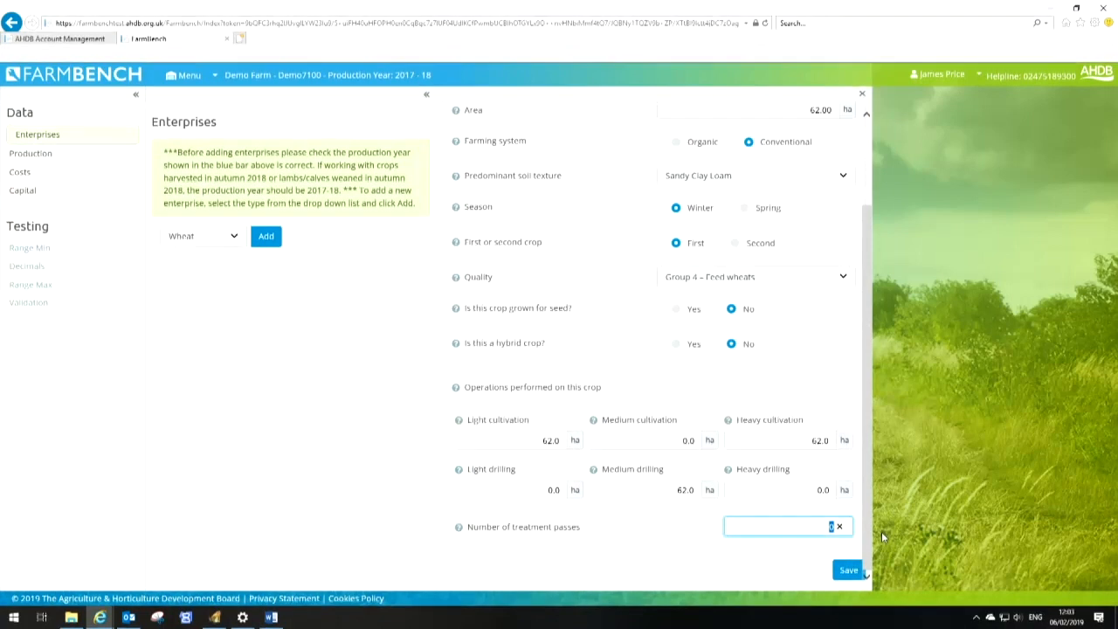
text(9)
click(845, 572)
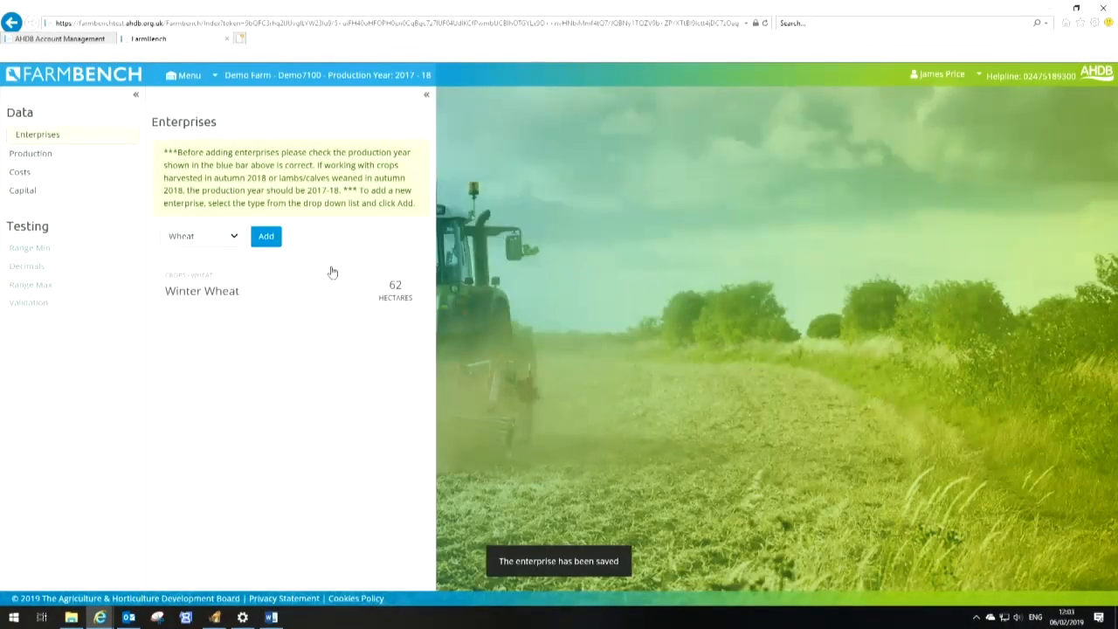
Add a Barley enterprise named Winter Barley, 78 ha, winter season, feed quality, not for seed and not hybrid
click(234, 237)
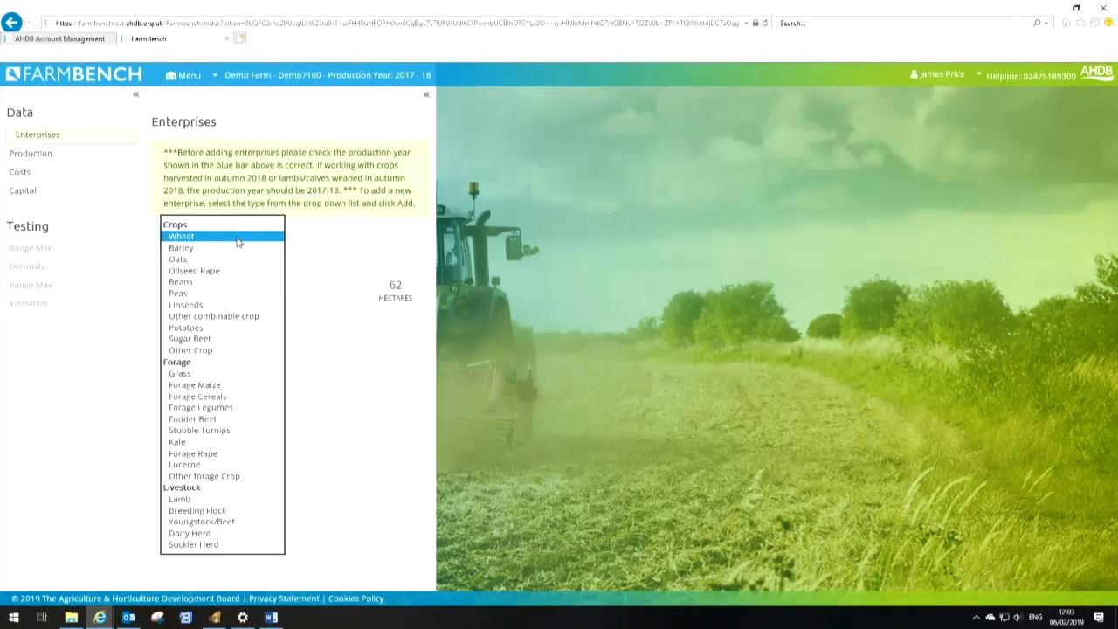
click(223, 249)
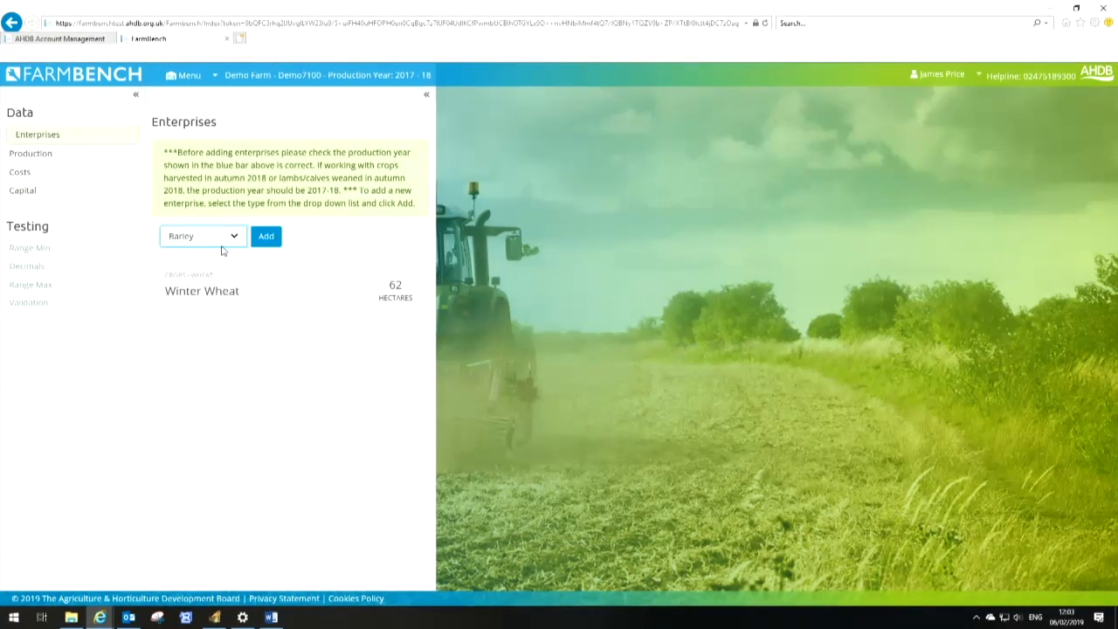
click(266, 236)
text(Winter Barley)
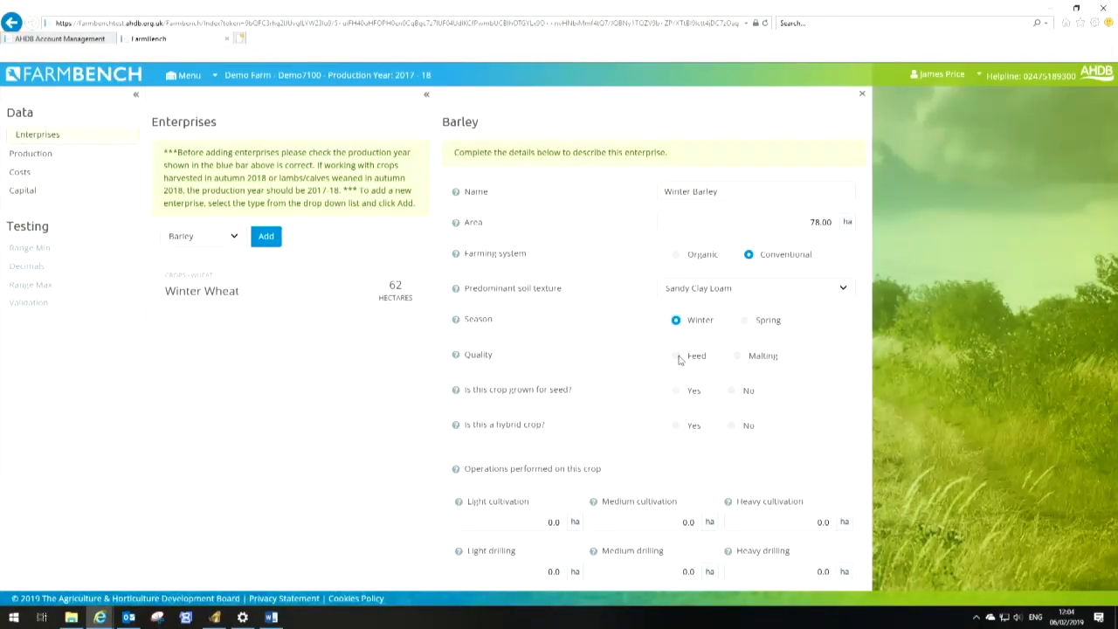
click(678, 358)
click(731, 426)
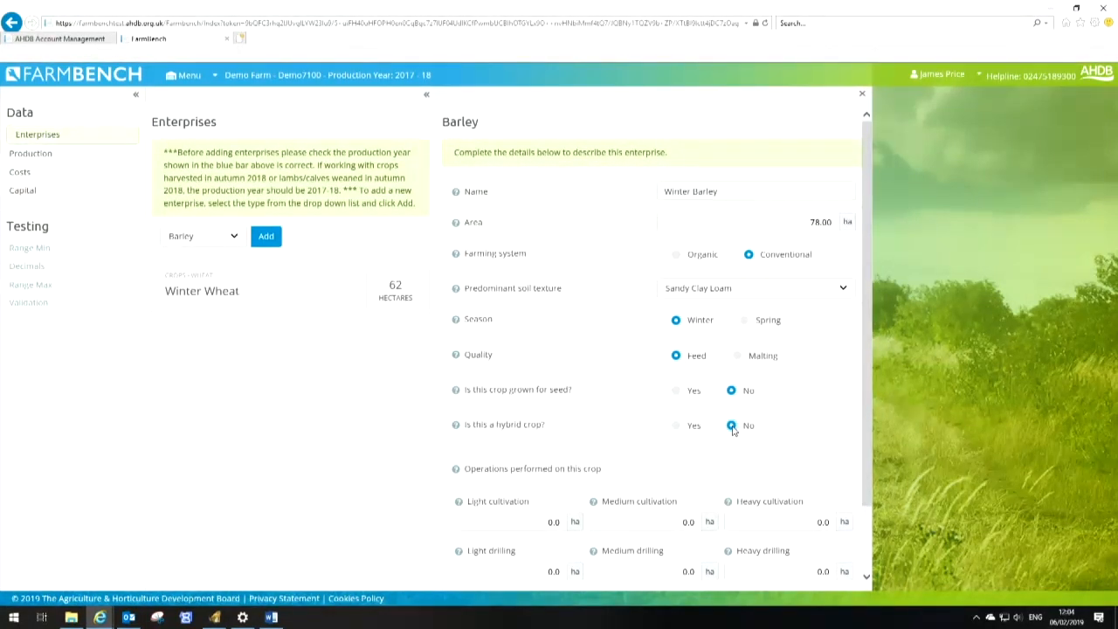
Enter 78 ha for light cultivation, heavy cultivation and medium drilling, 9 treatment passes, and save the Winter Barley
scroll(718, 431, down, 2)
click(543, 443)
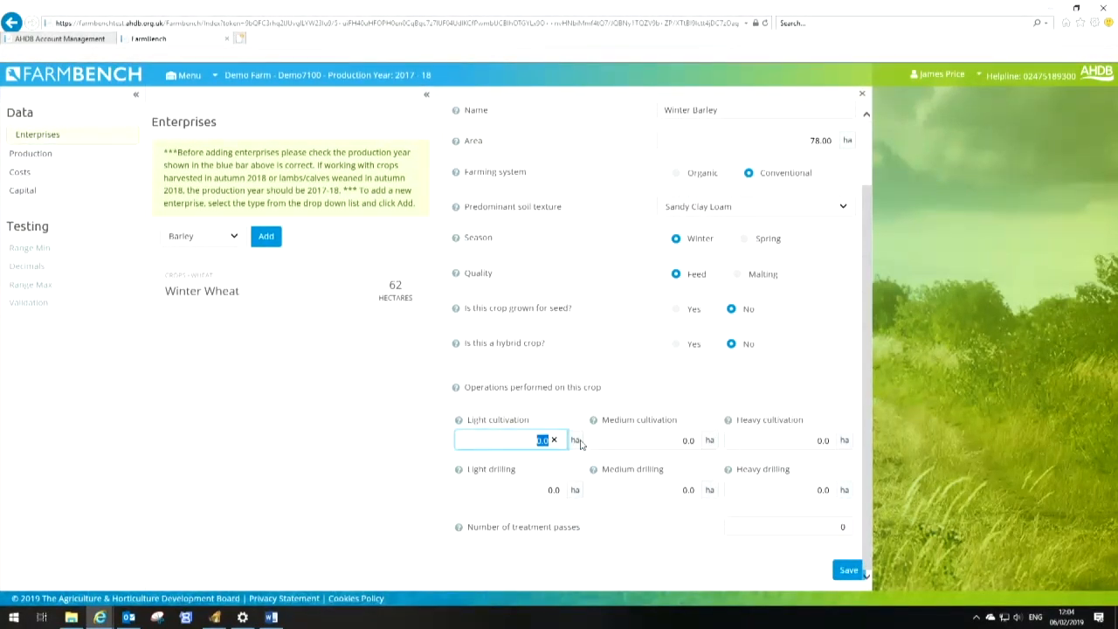
text(78)
key(Tab)
key(Tab)
text(7)
key(Tab)
key(Tab)
text(78)
key(Tab)
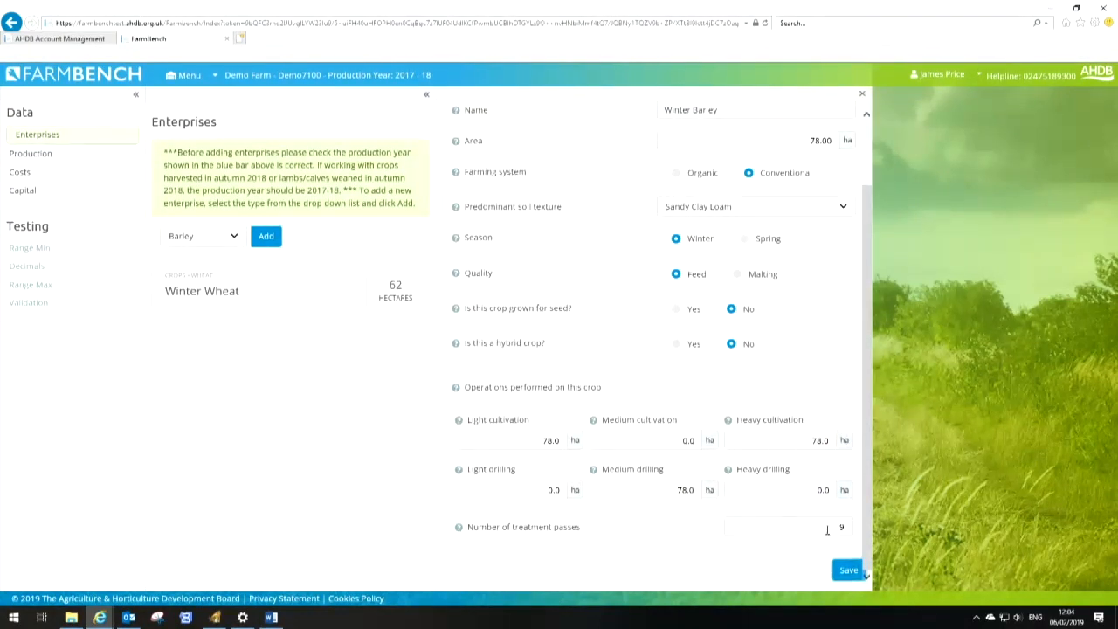
click(846, 571)
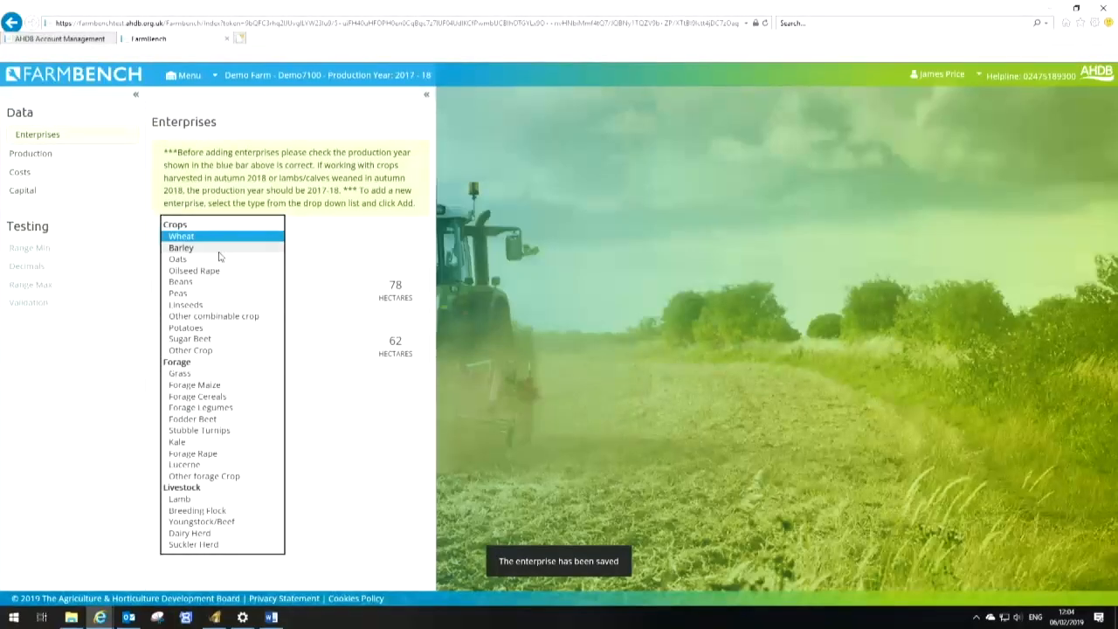
Add another Barley enterprise named Spring Barley, 75 ha, with malting quality and spring season
click(219, 252)
click(265, 240)
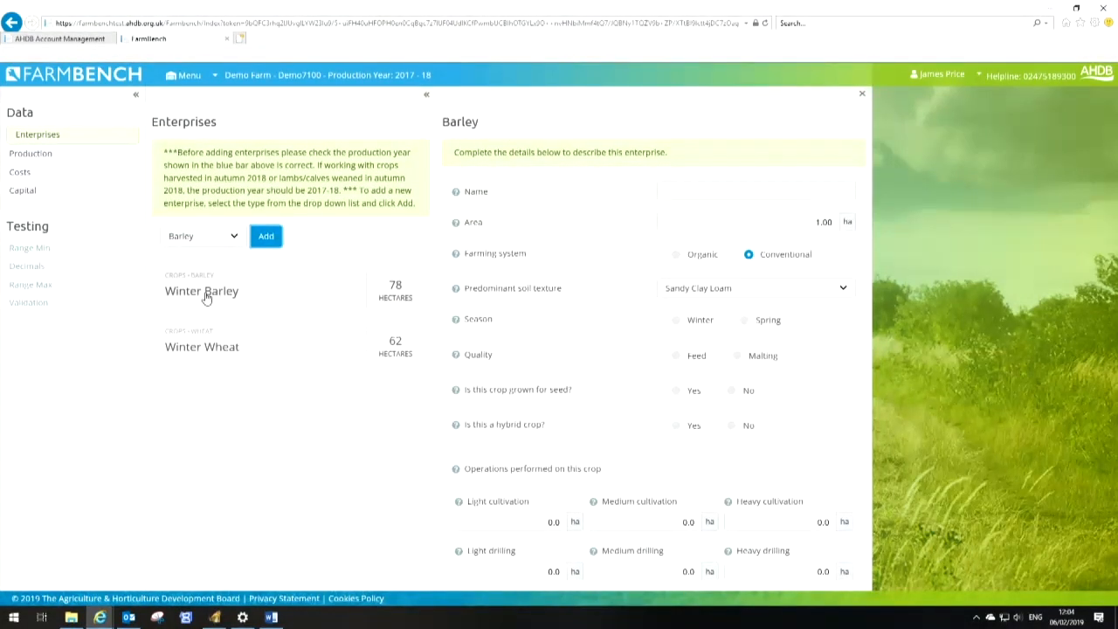
click(683, 191)
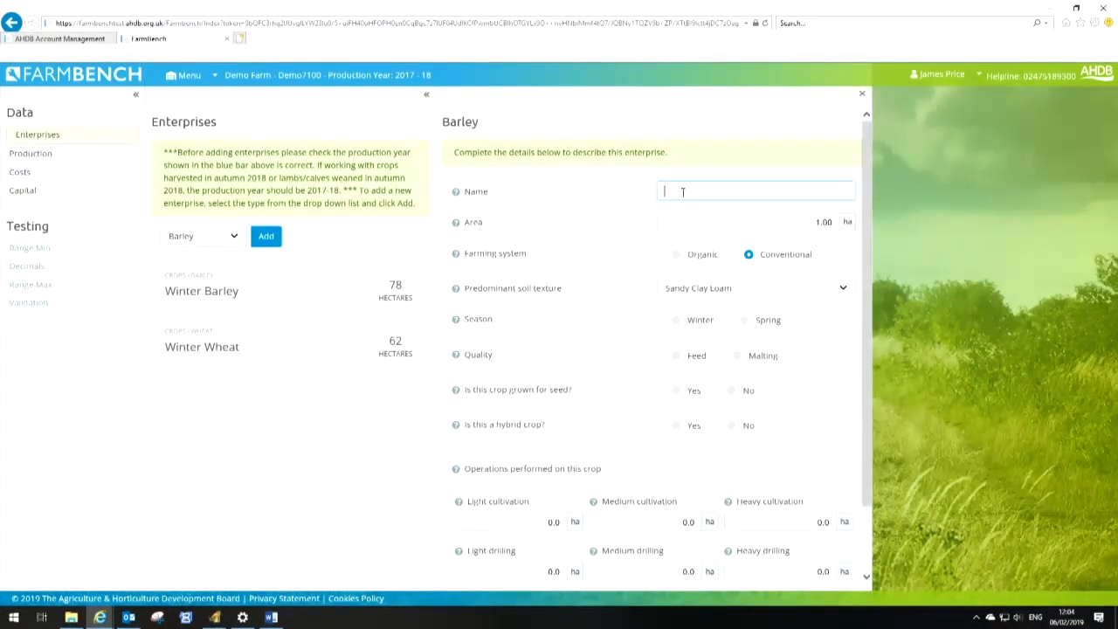
text(Spring Barley)
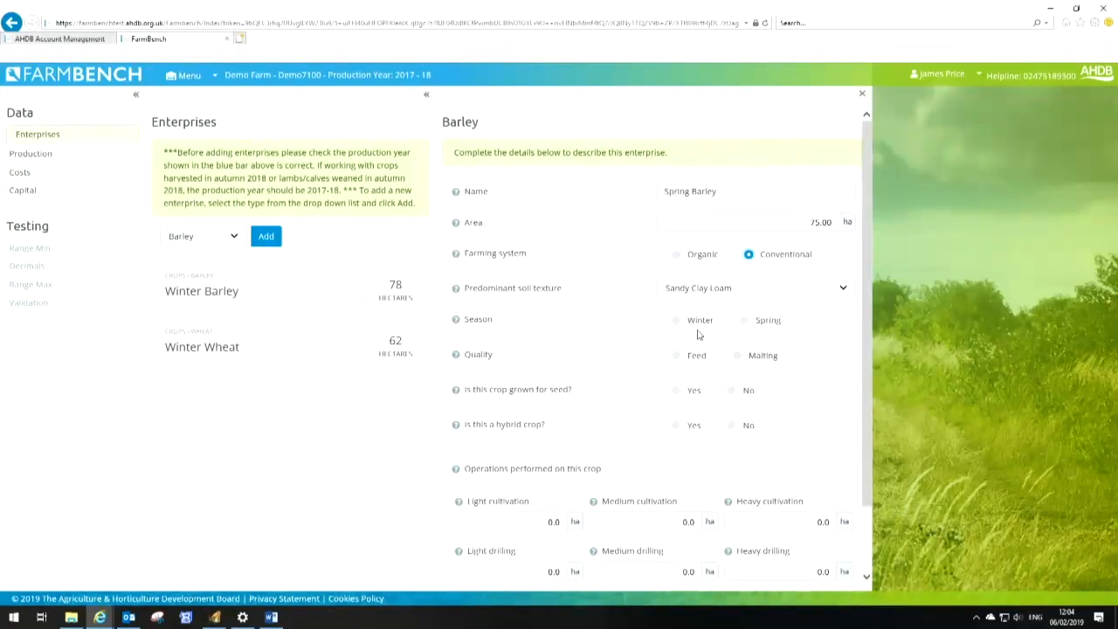
click(740, 357)
click(743, 320)
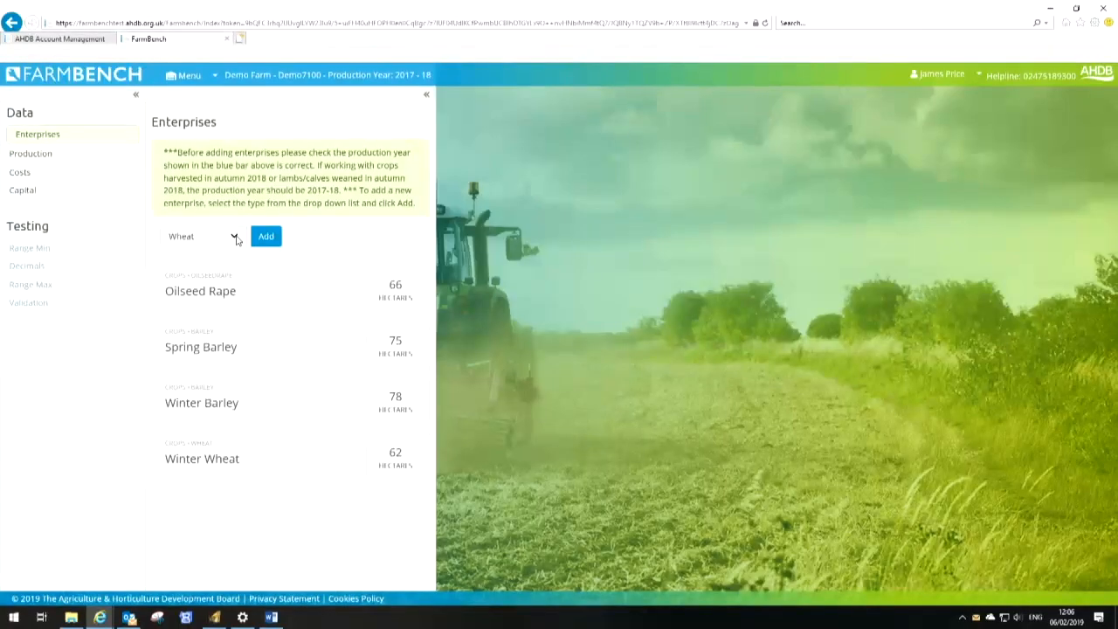
Add a Potatoes enterprise named Potatoes with an area of 30 ha
click(237, 237)
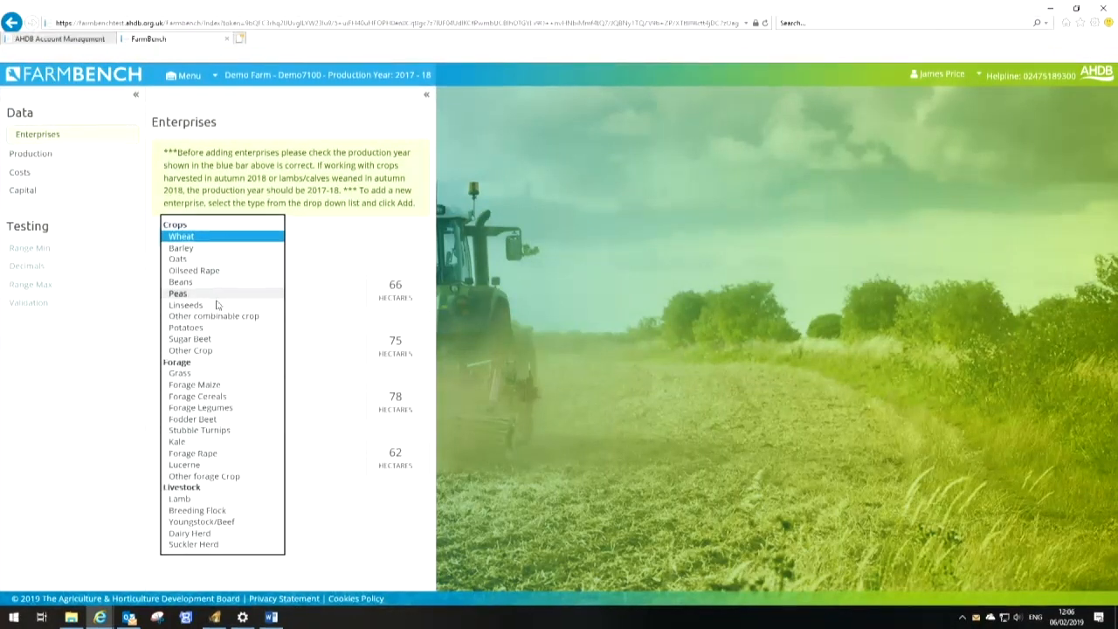
click(209, 329)
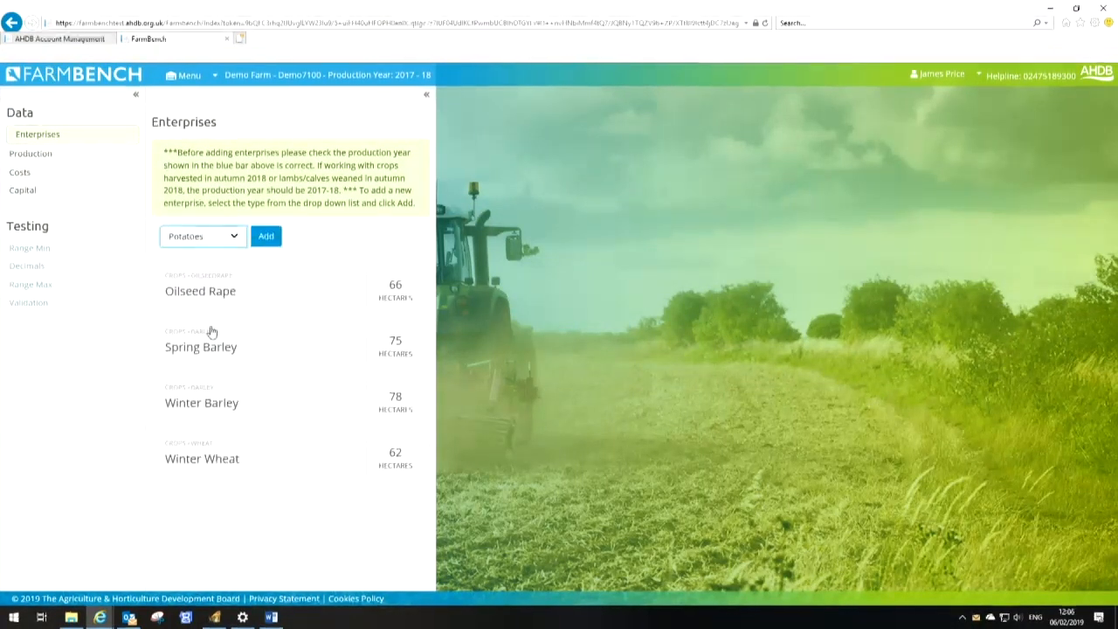
click(266, 237)
click(719, 191)
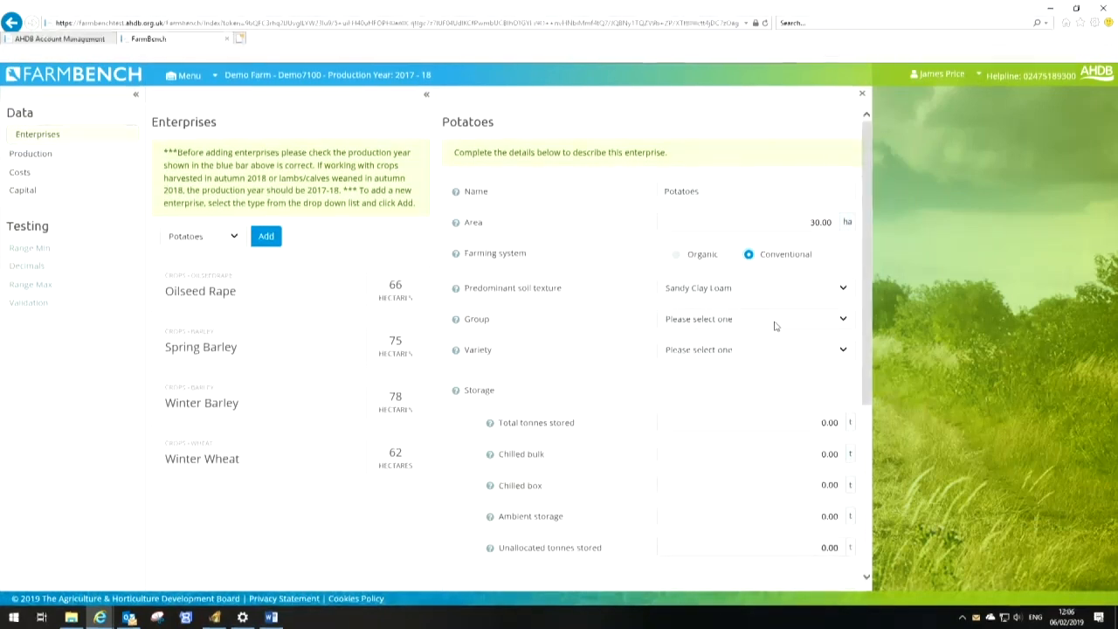
Set the potato group to Ware, type to Fresh and market to Packing
click(733, 333)
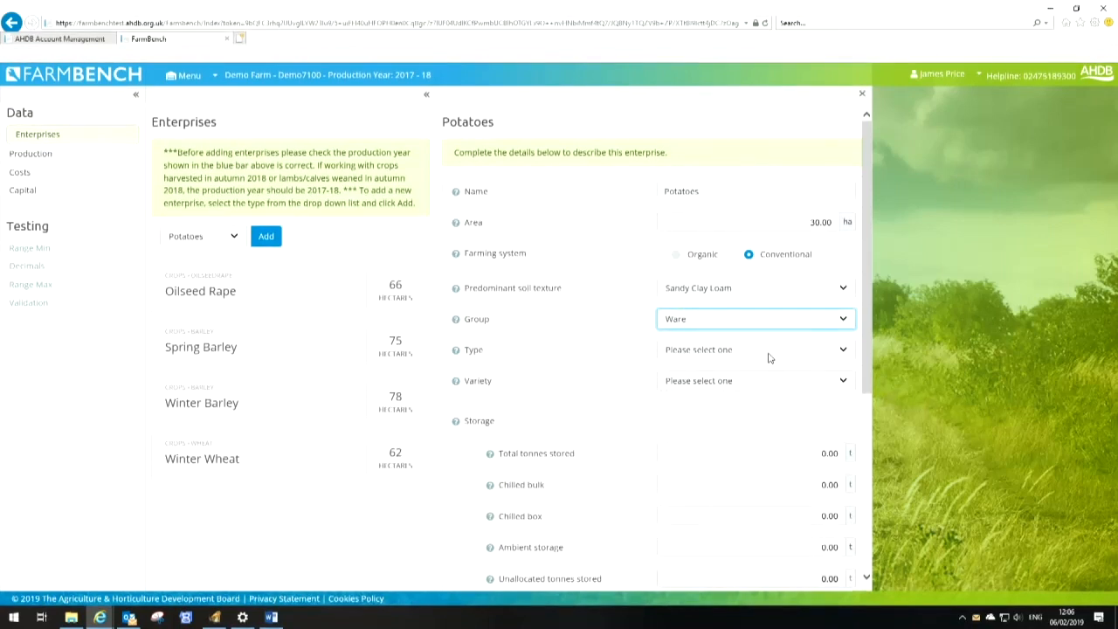
click(768, 352)
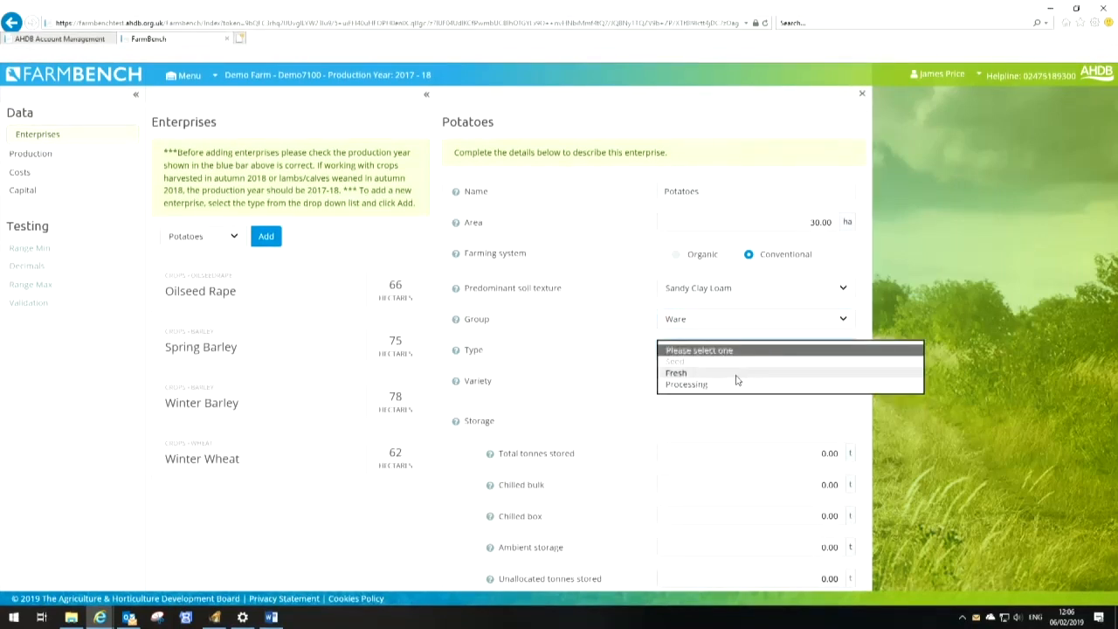
click(737, 376)
click(755, 385)
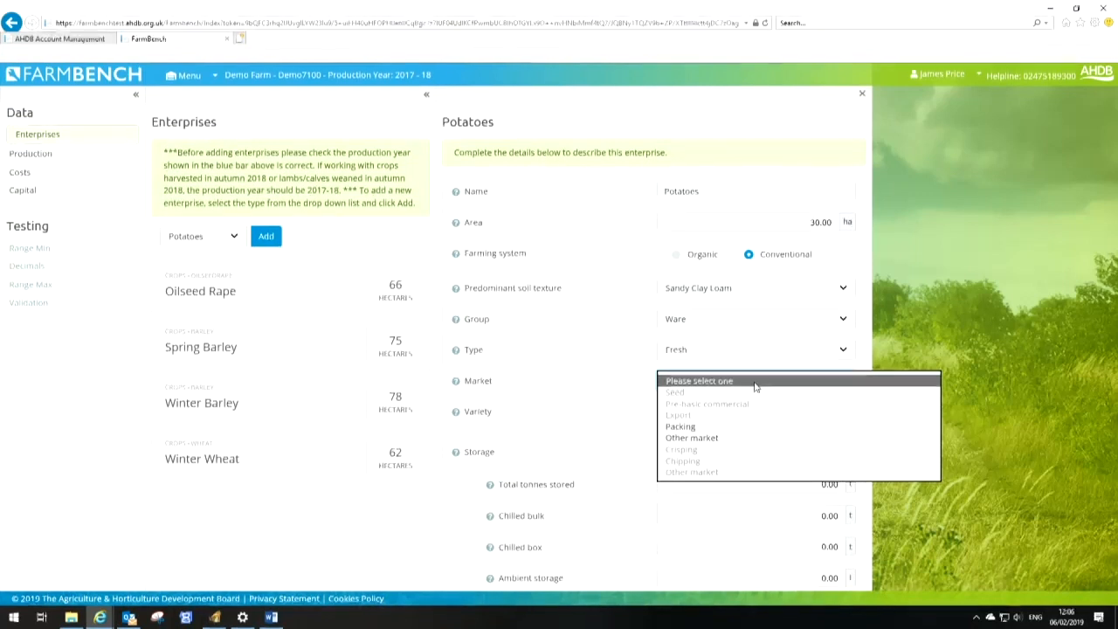
click(703, 427)
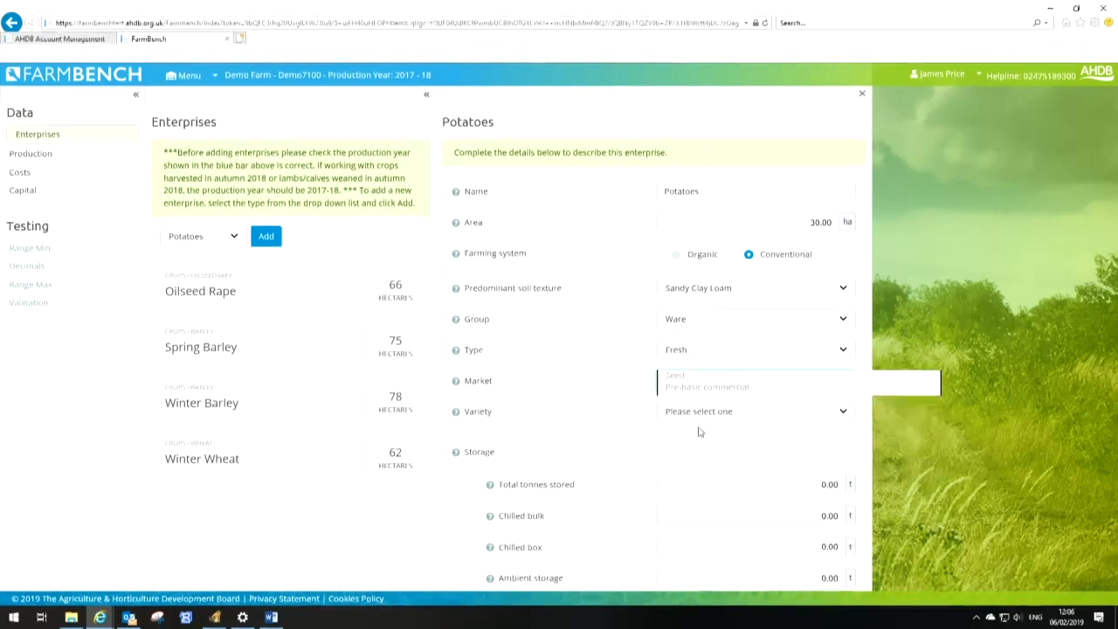
Choose Dundrod as the potato variety
click(761, 413)
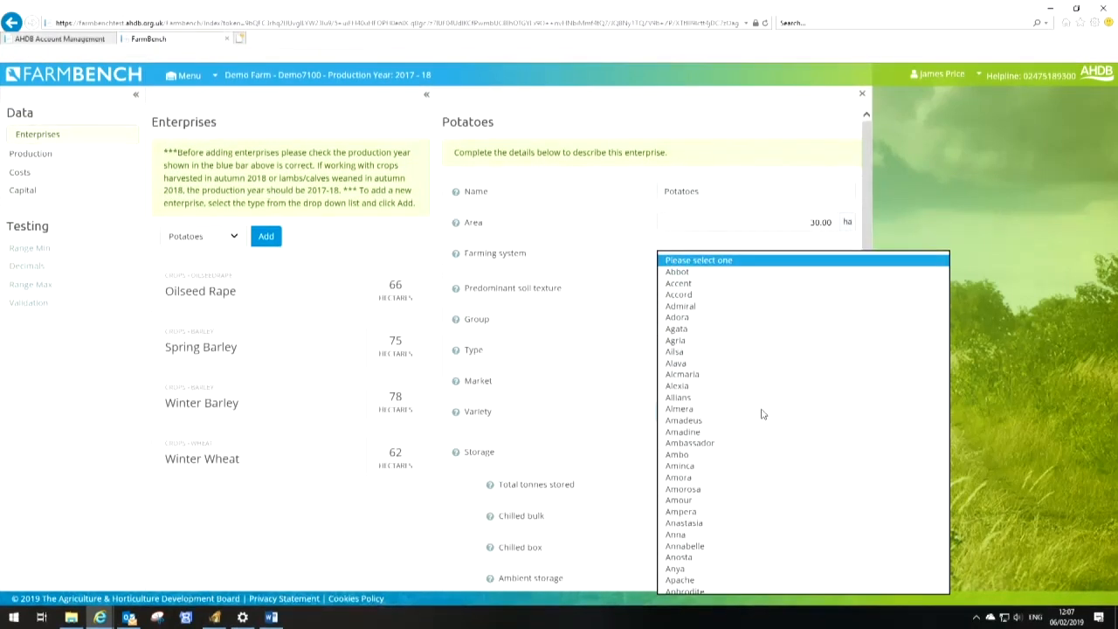
scroll(755, 428, down, 1)
scroll(746, 446, down, 15)
scroll(746, 445, down, 15)
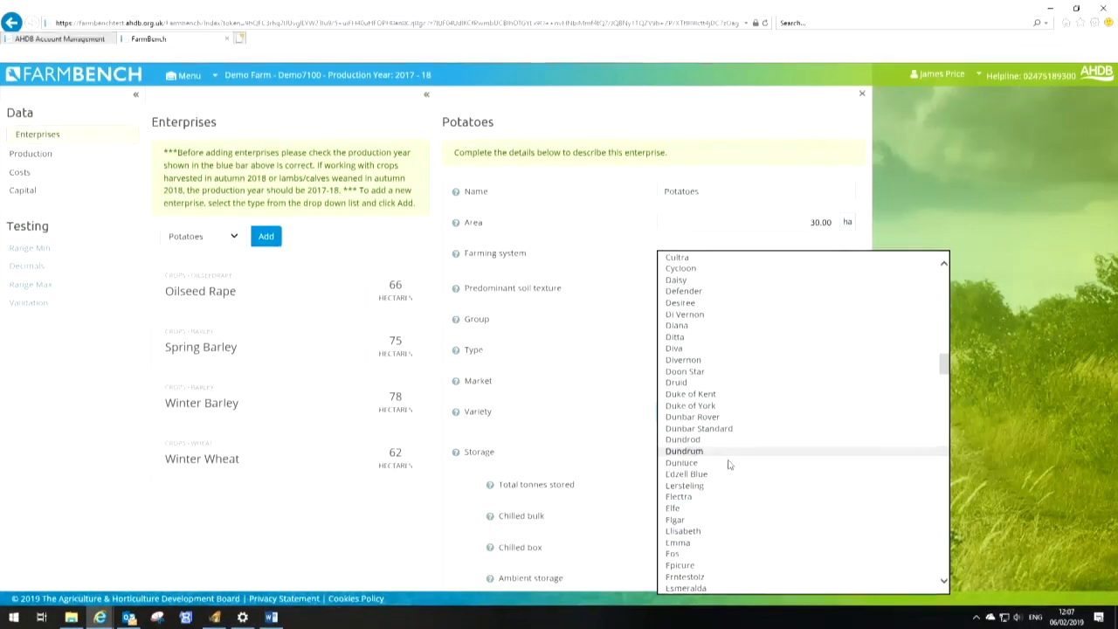
click(672, 442)
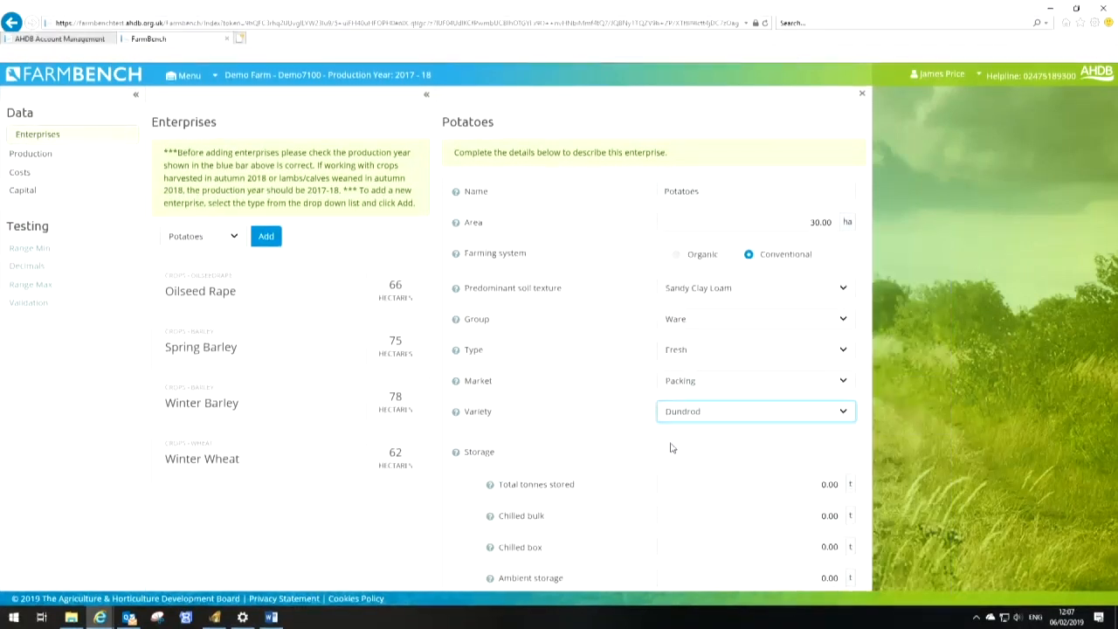
scroll(764, 465, down, 3)
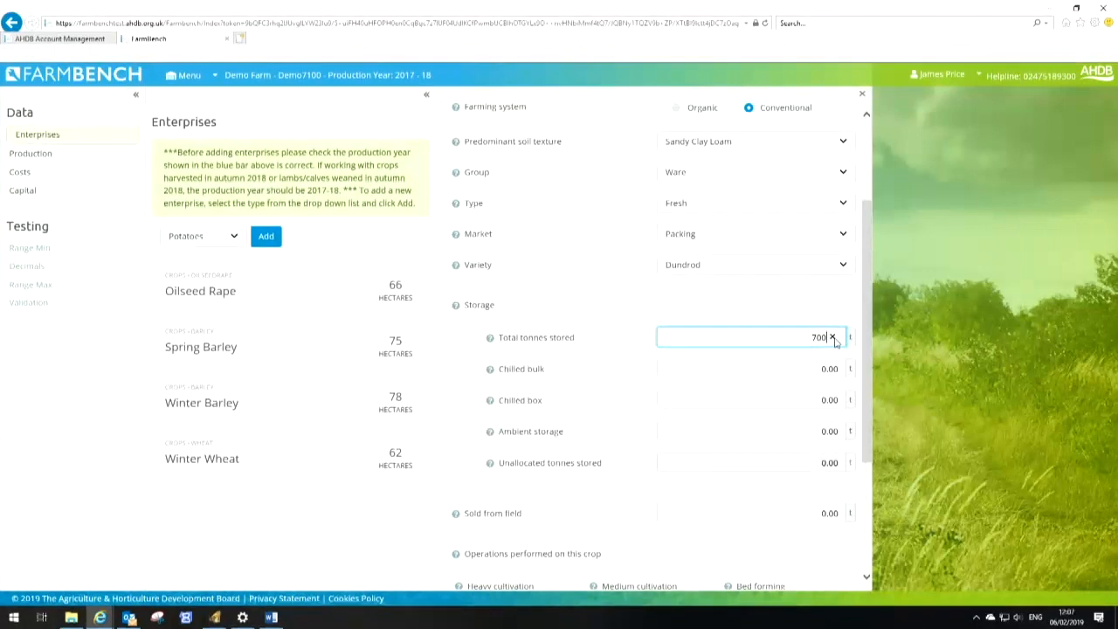
Record 700 t of potatoes stored, all allocated to chilled box storage
key(Tab)
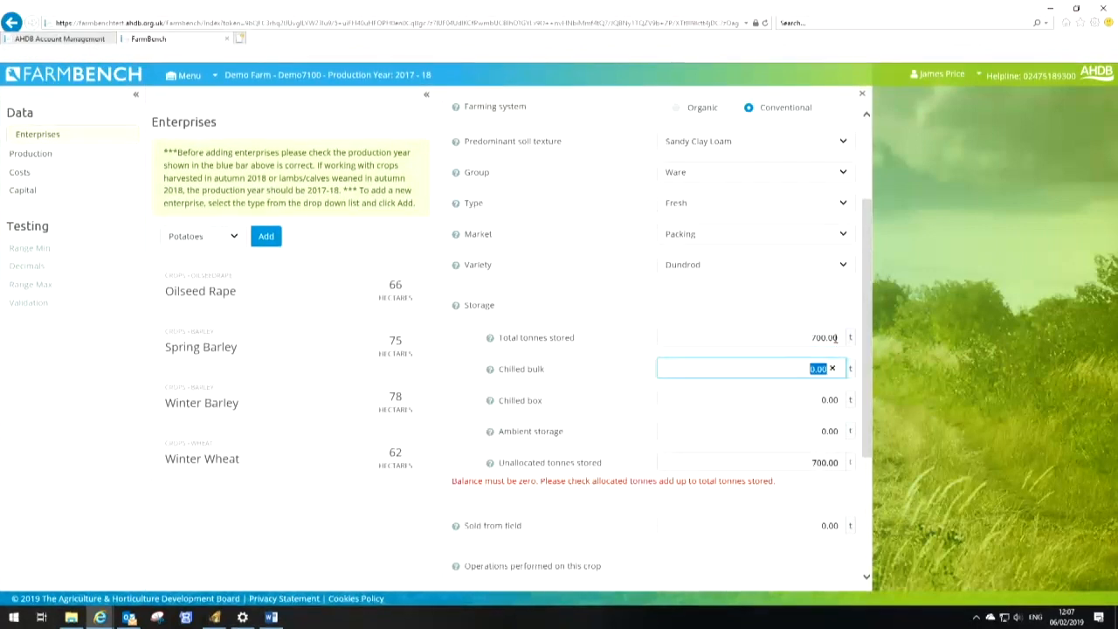
key(Tab)
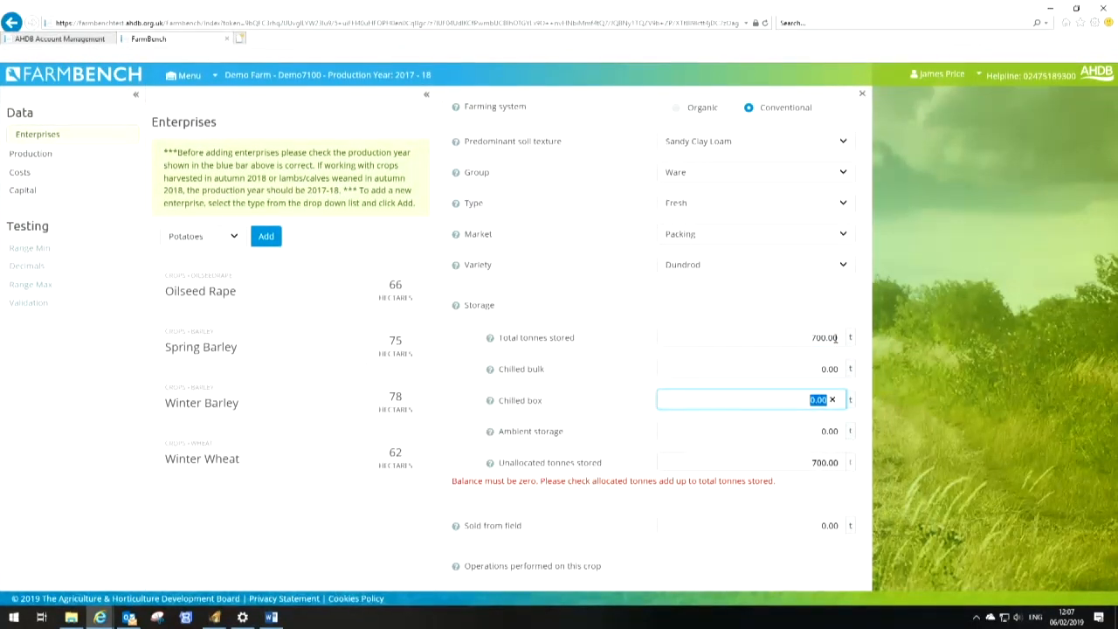
text(700)
key(Tab)
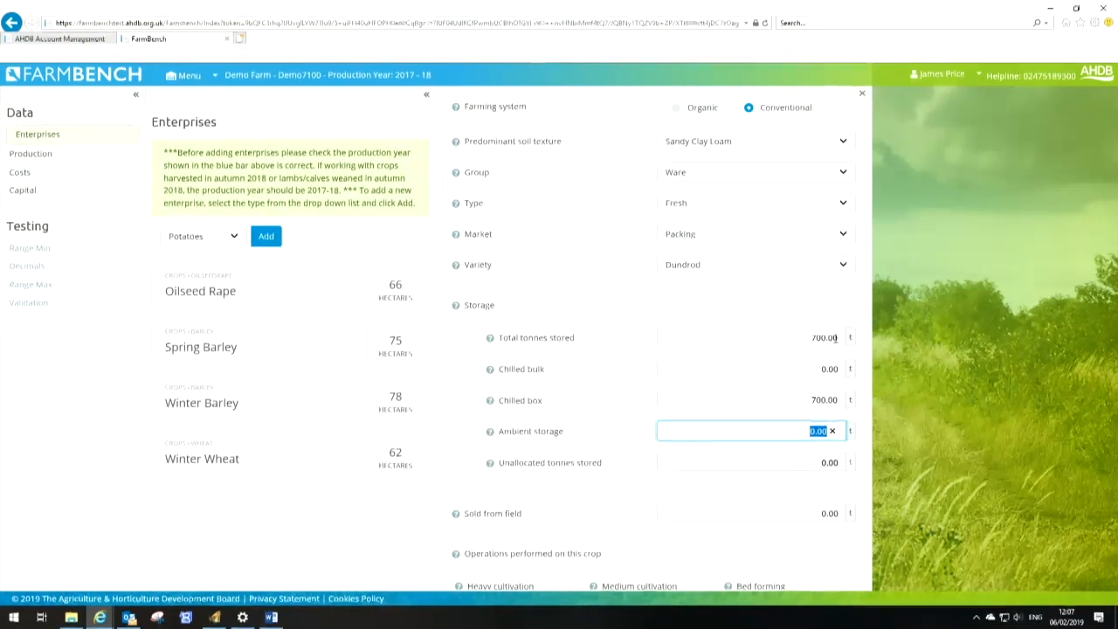
Enter 230 t sold from field and 30 ha each for heavy cultivation, de-stoning and potato planting
scroll(836, 337, down, 3)
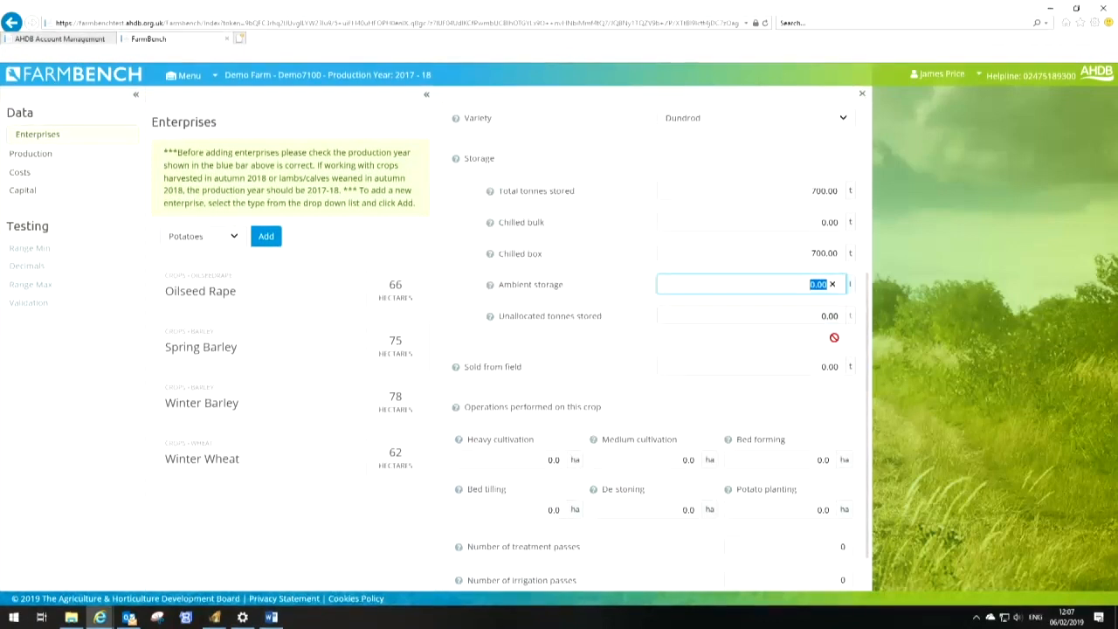
click(815, 366)
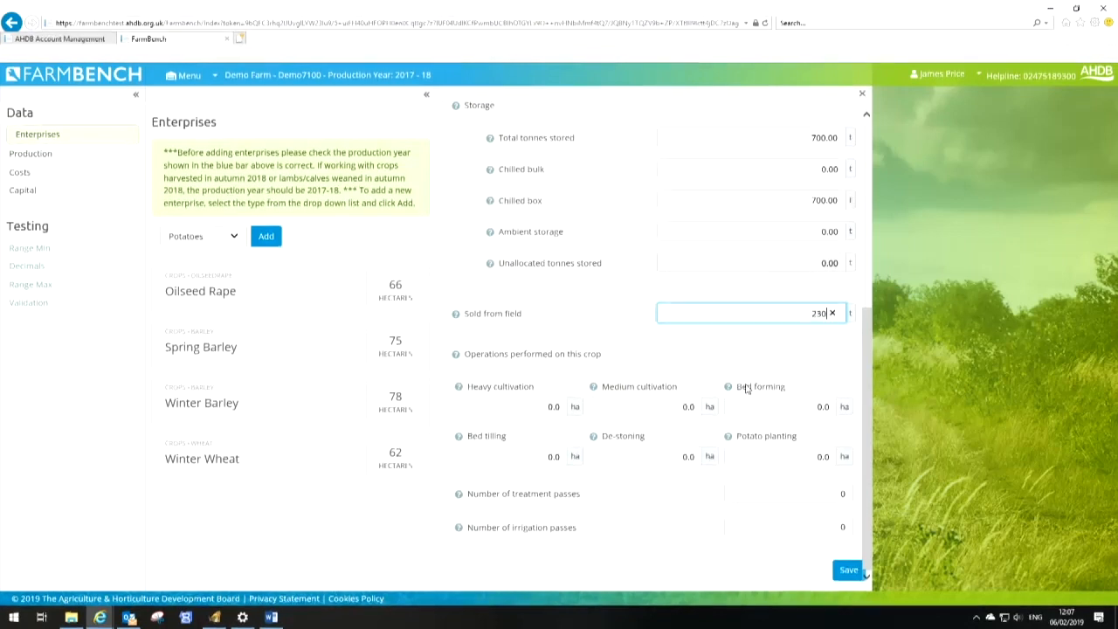
click(574, 407)
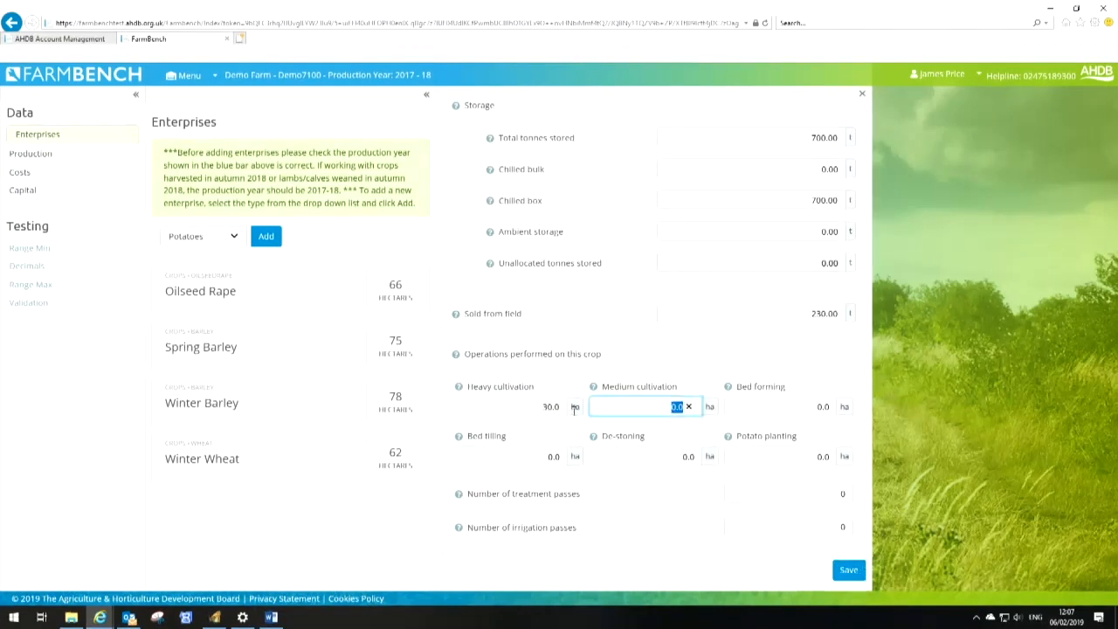
key(Tab)
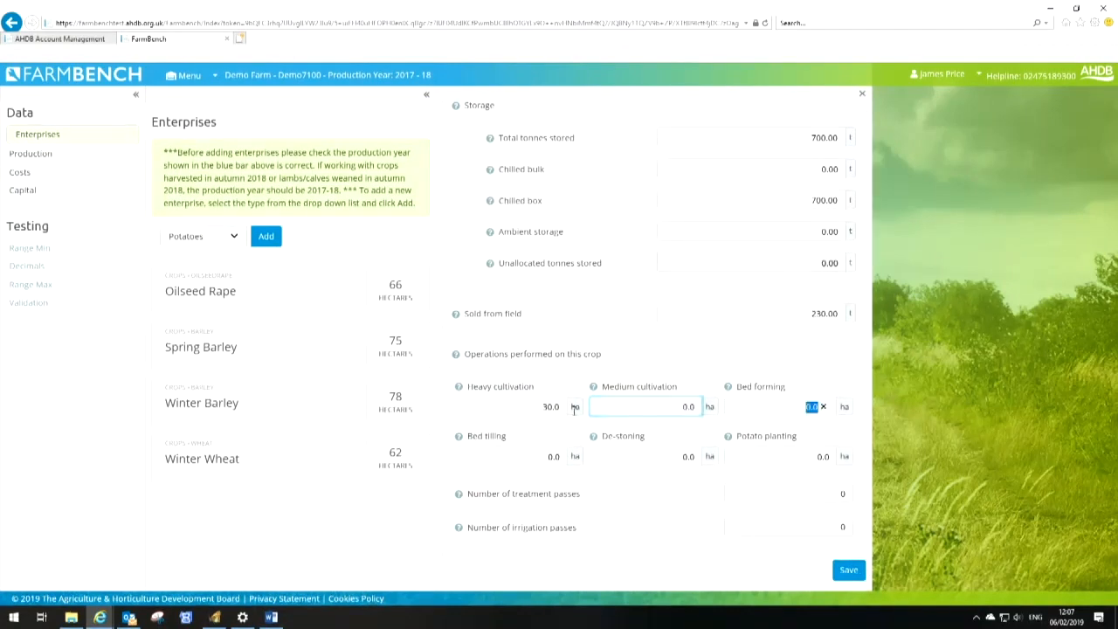
key(Tab)
text(30)
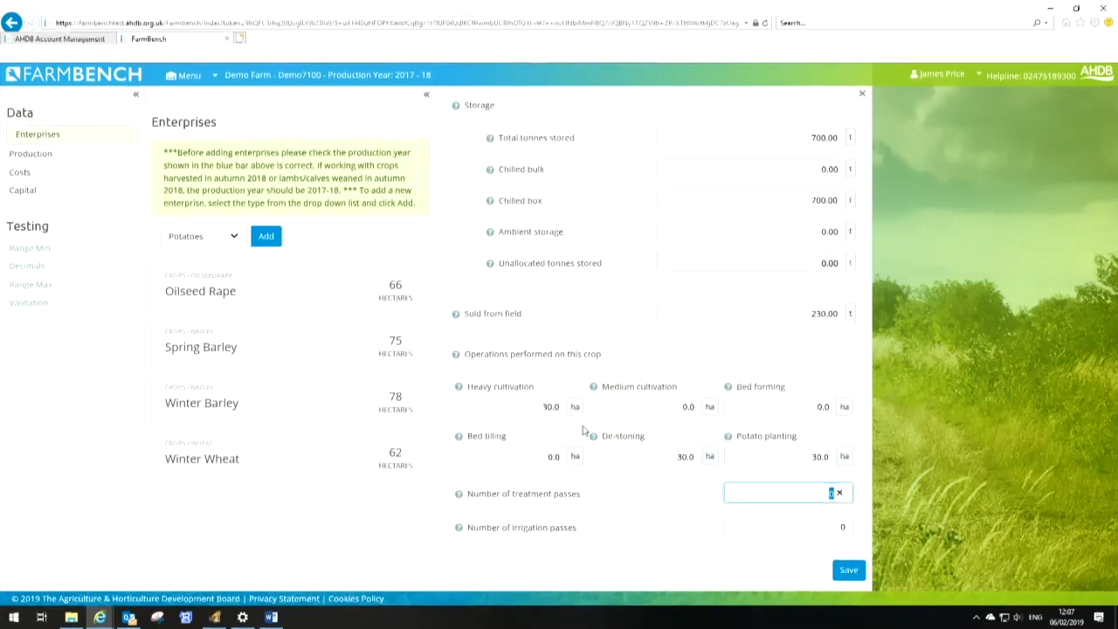
text(7)
Set 7 treatment passes and 1 irrigation pass, and save the Potatoes enterprise
key(Tab)
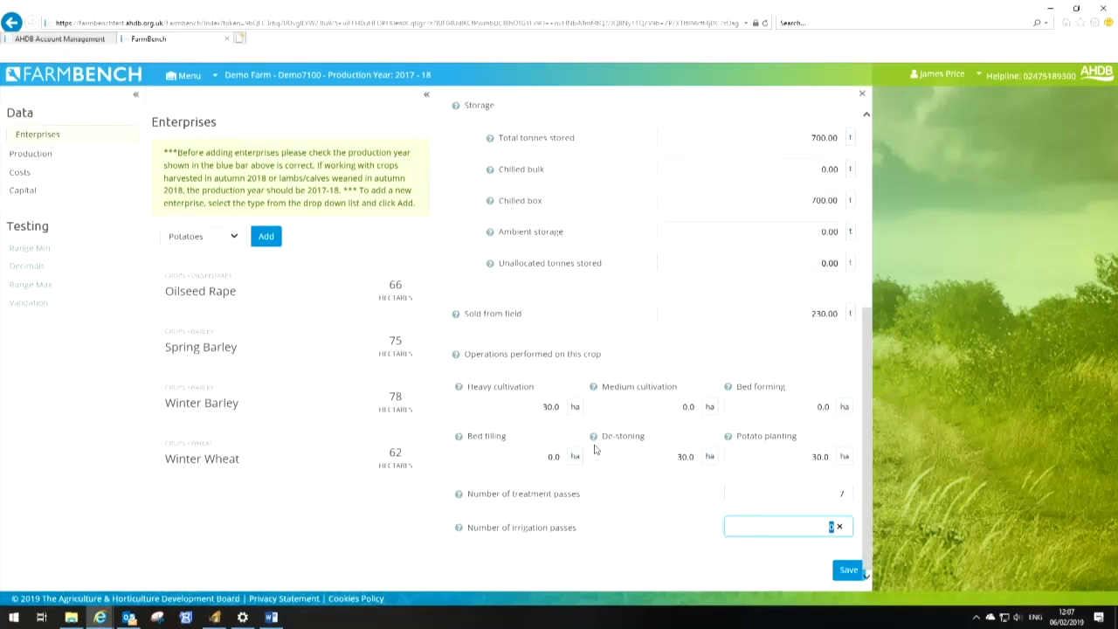
text(1)
click(848, 571)
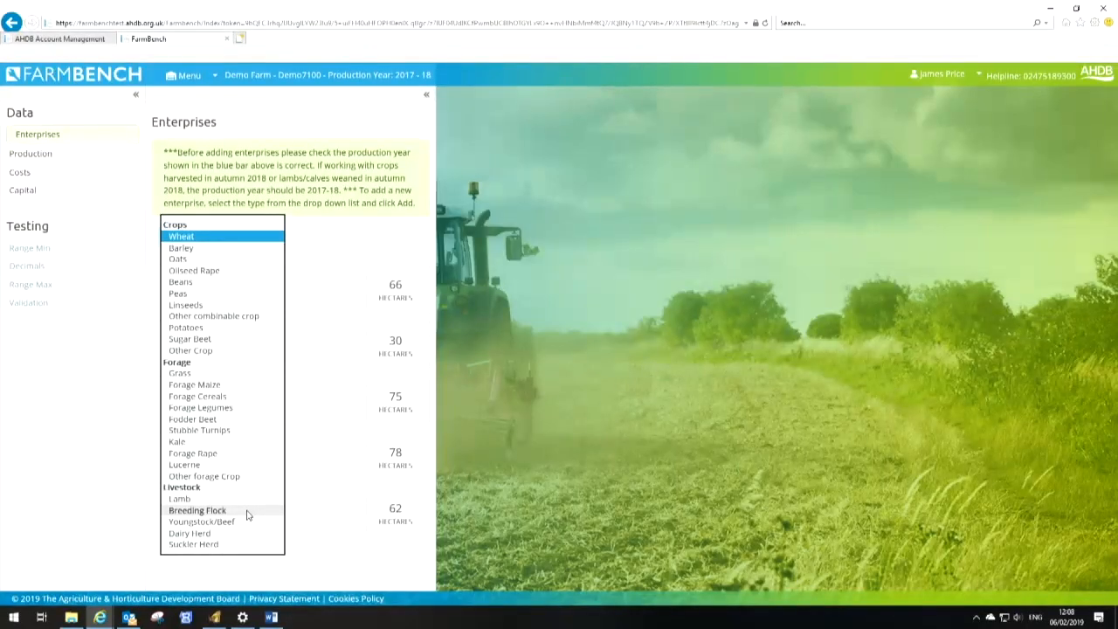
Add a Breeding Flock enterprise named Breeding Sheep
click(247, 515)
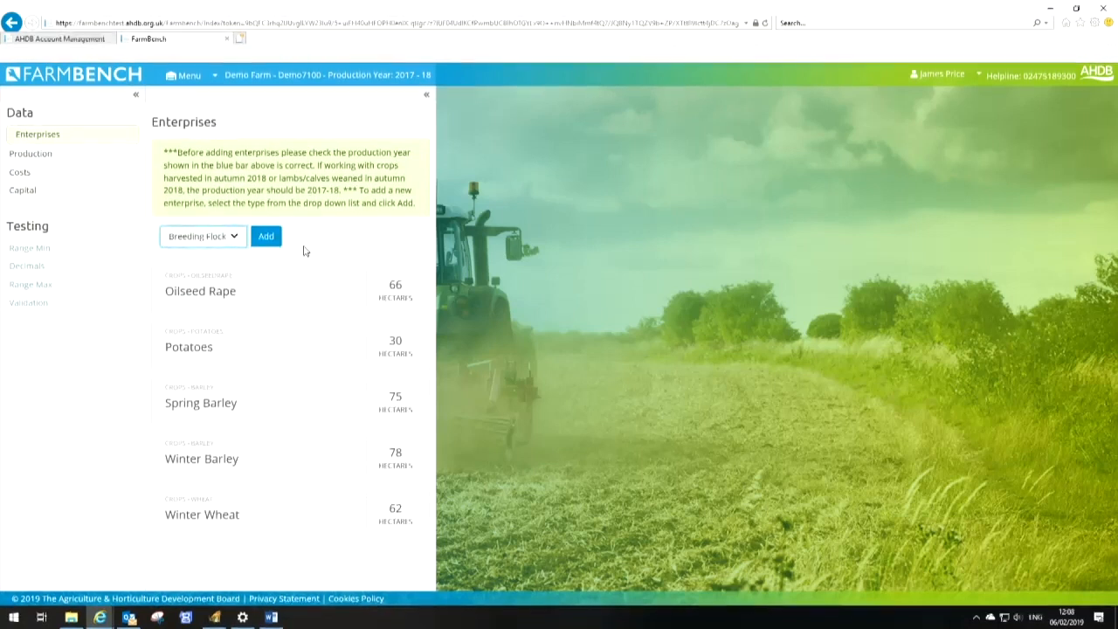
click(265, 234)
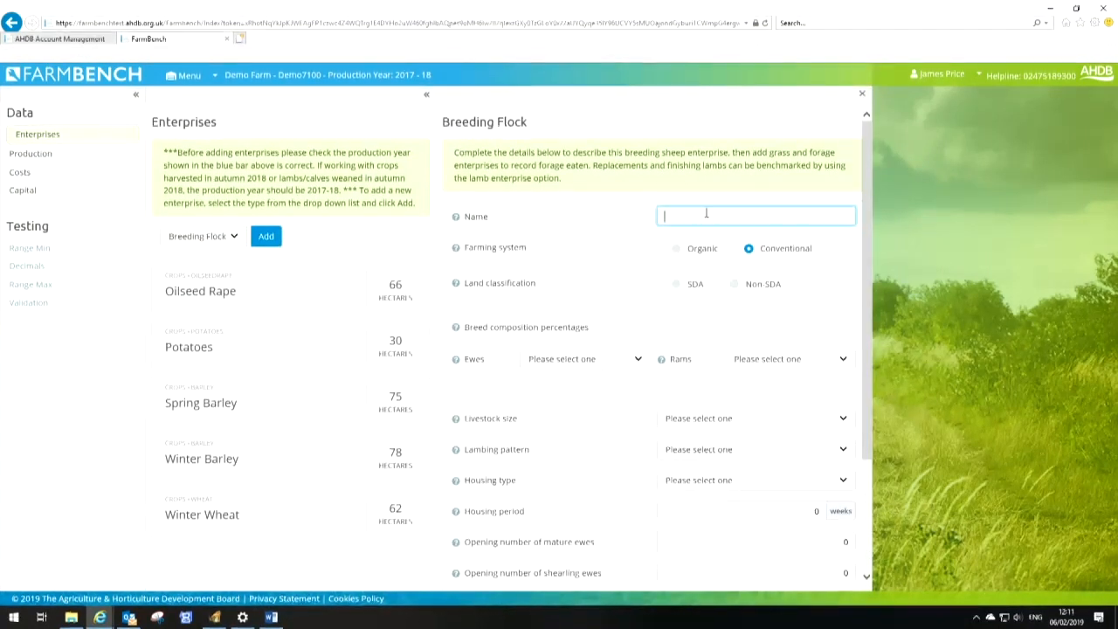
text(Breeding Sheep)
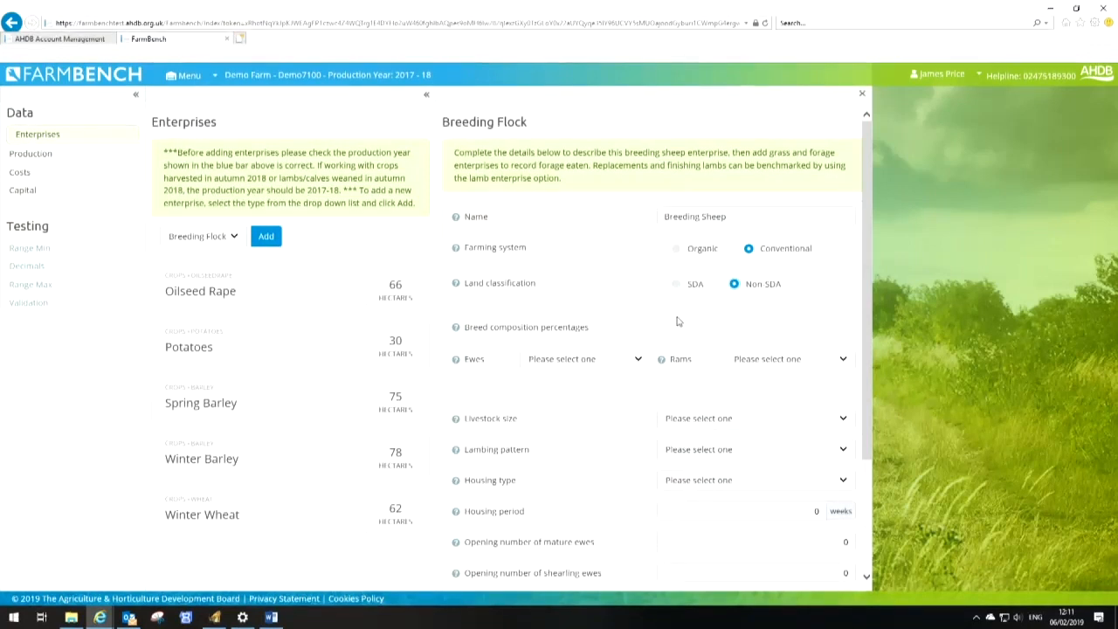
Set the ewe breed composition to 100% Terminal cross
click(637, 362)
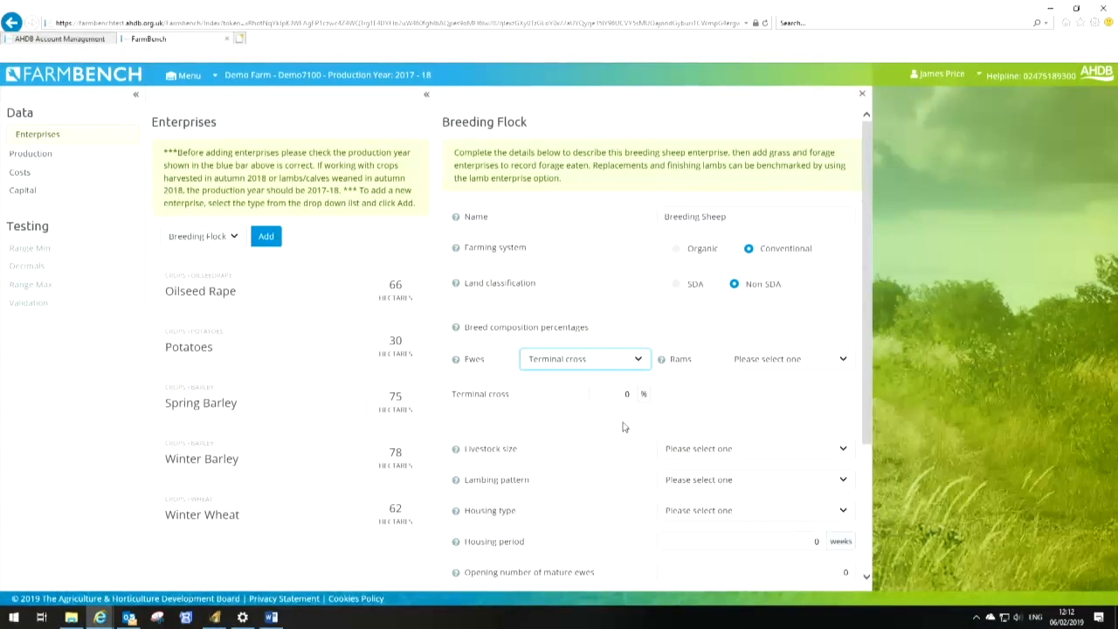
click(627, 393)
text(100)
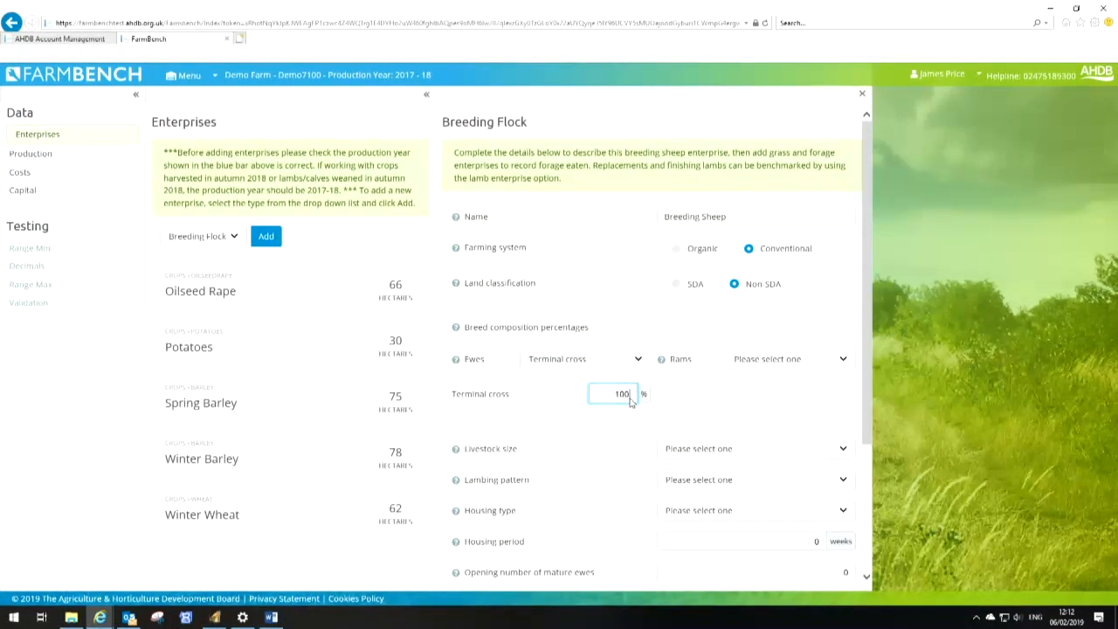
Set the ram breed composition to 80% Texel and 20% Suffolk
click(835, 362)
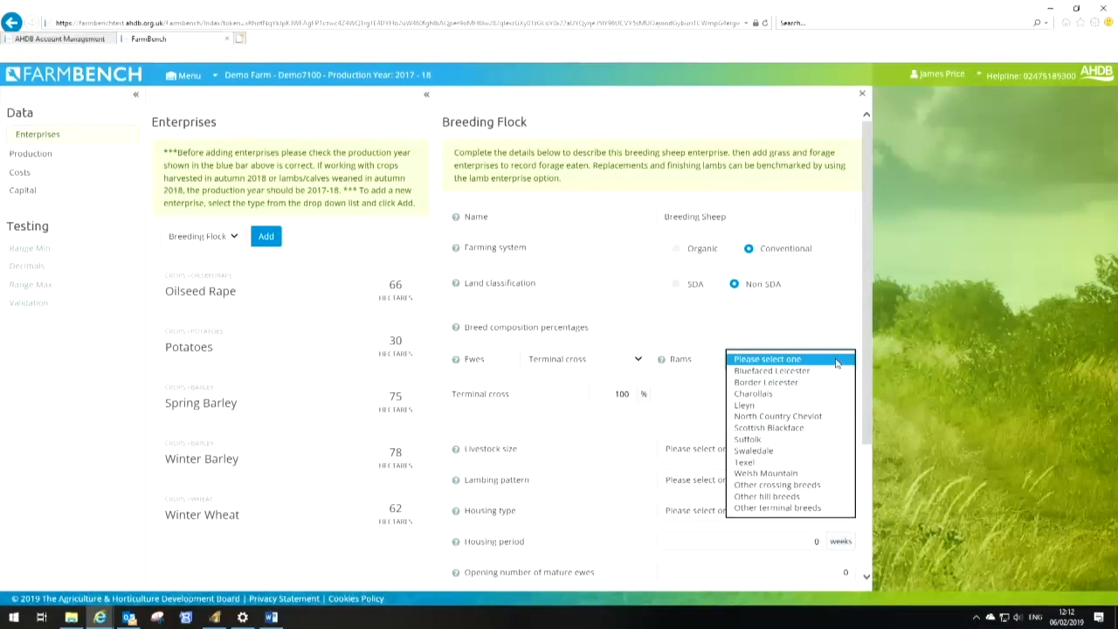
click(768, 463)
click(841, 395)
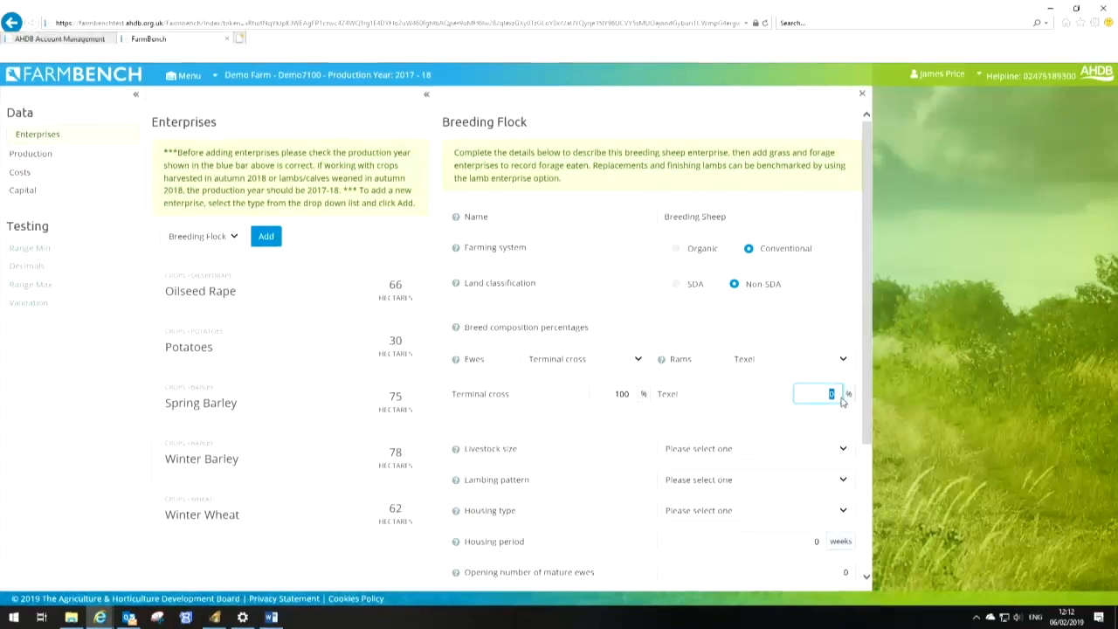
text(80)
click(840, 423)
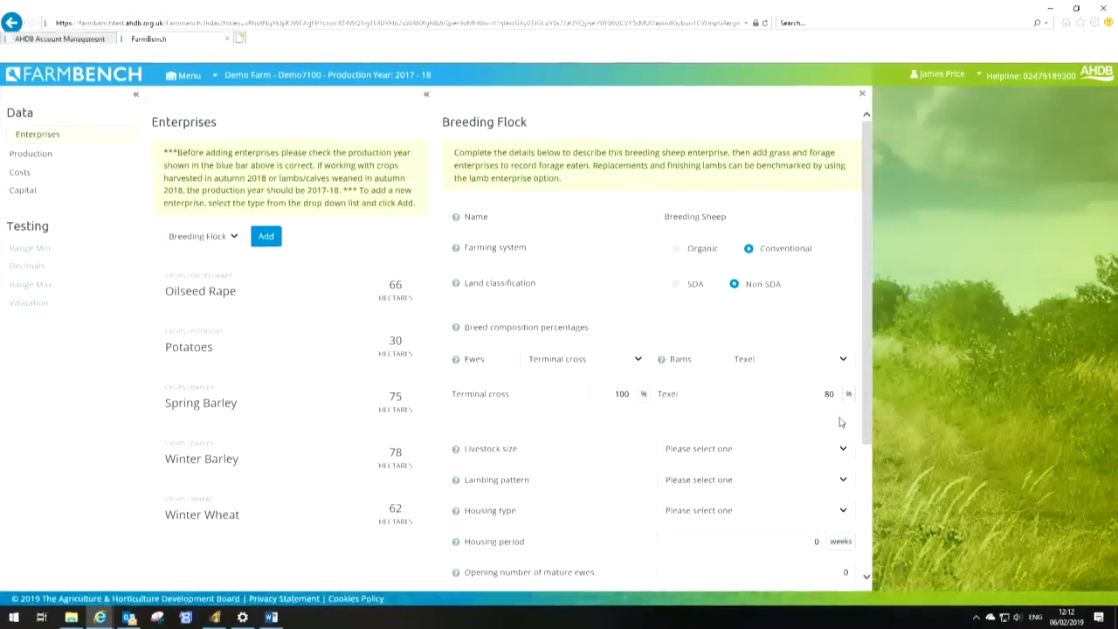
click(843, 359)
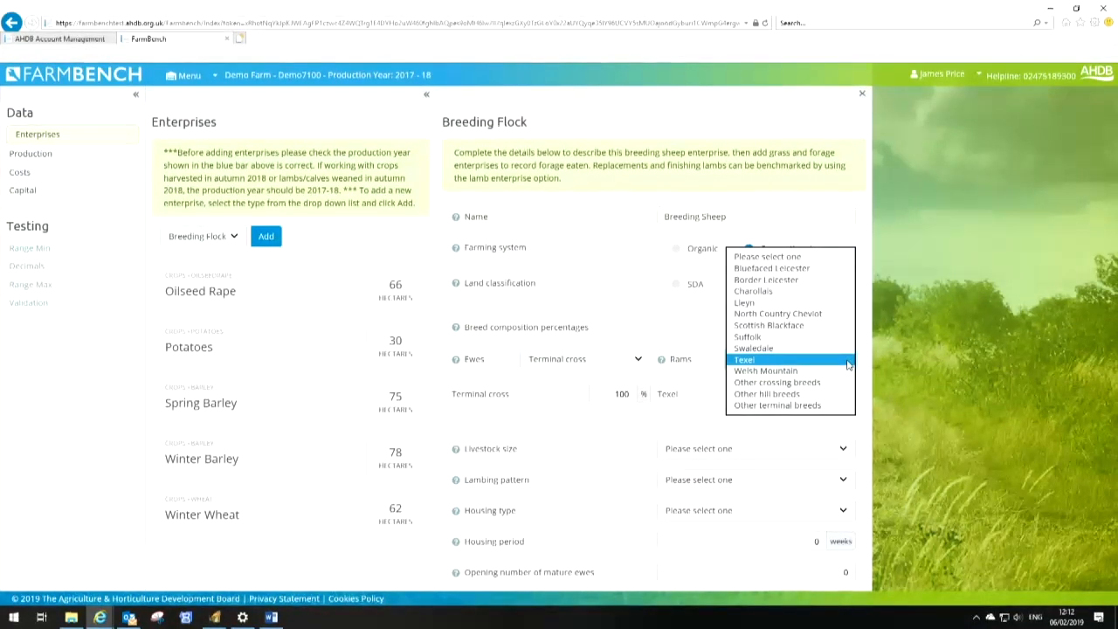
click(751, 337)
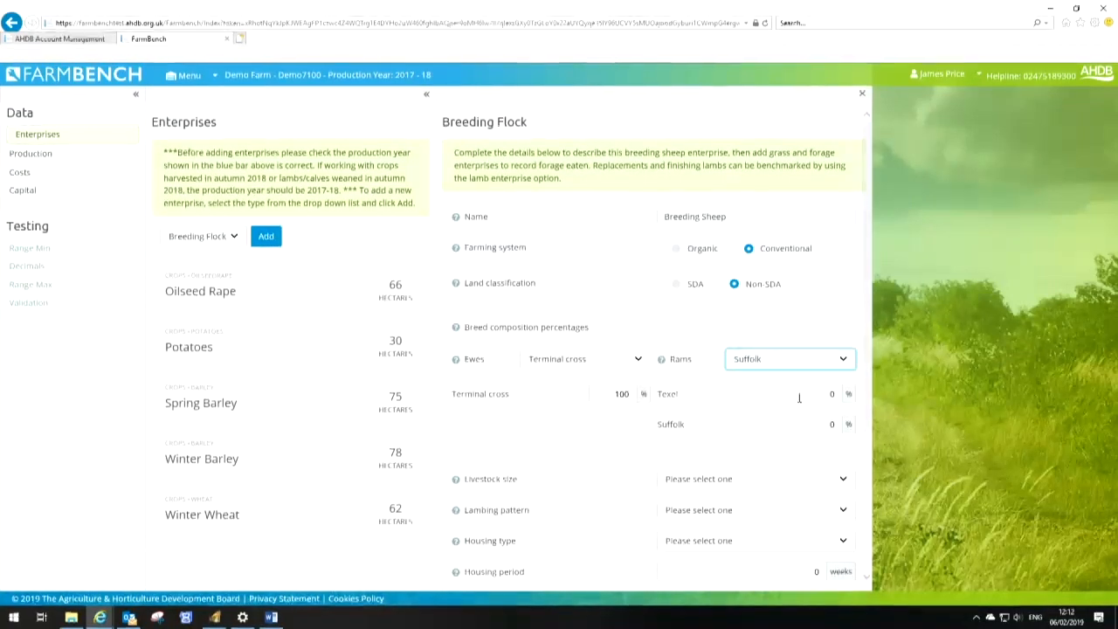
click(825, 393)
text(80)
key(Tab)
text(20)
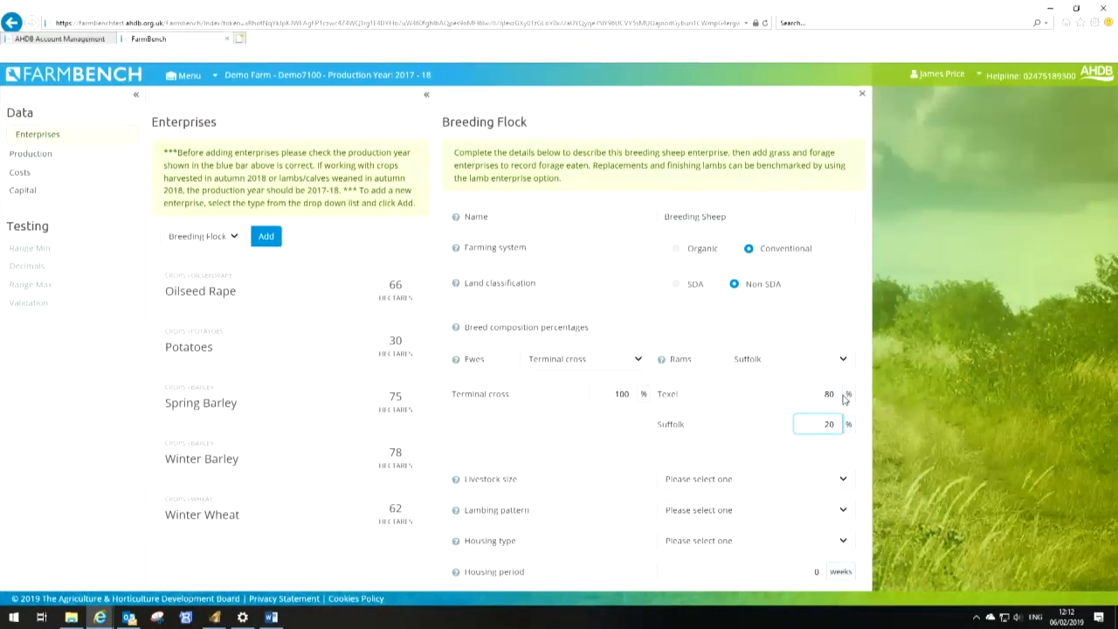
Set the lambing pattern to Spring lambing (indoor) and the housing type to Loose housing on bedding
scroll(844, 384, down, 3)
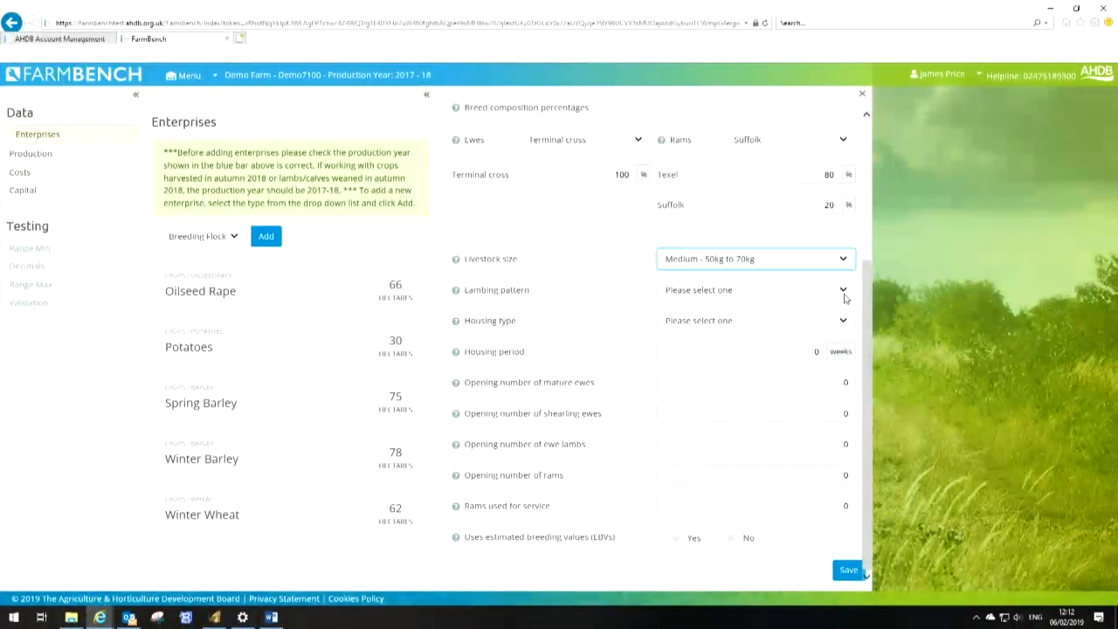
click(845, 297)
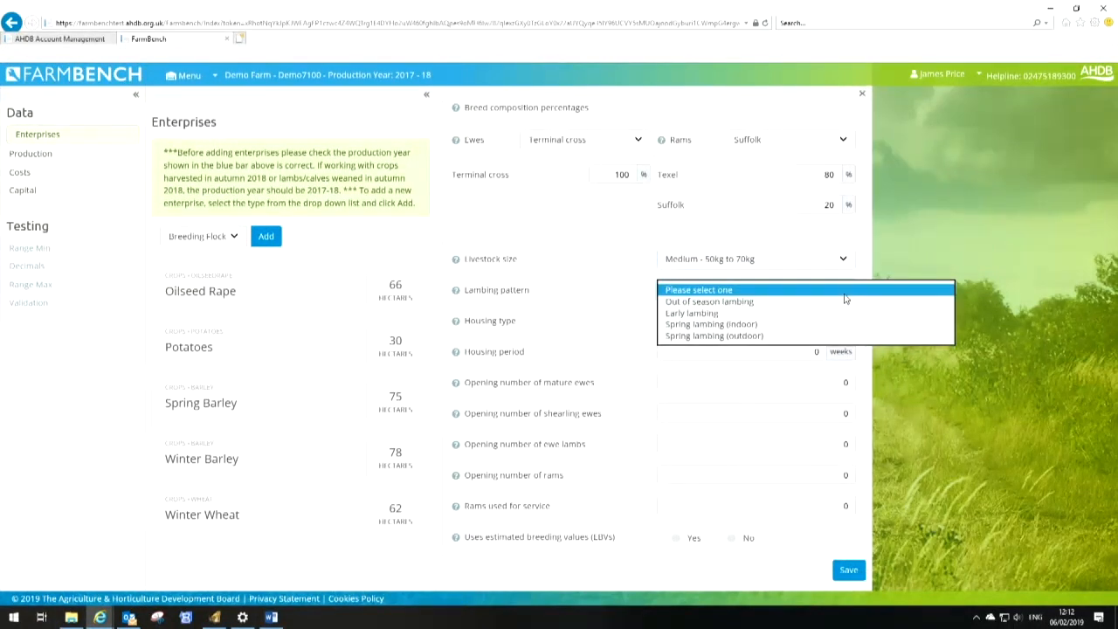
click(751, 325)
click(804, 322)
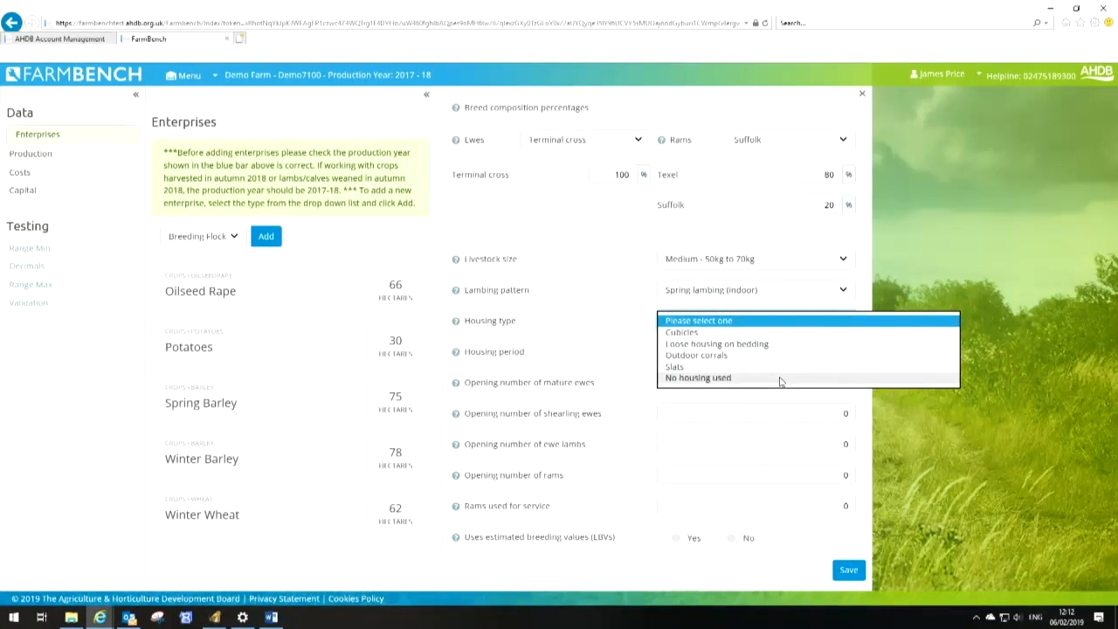
click(769, 344)
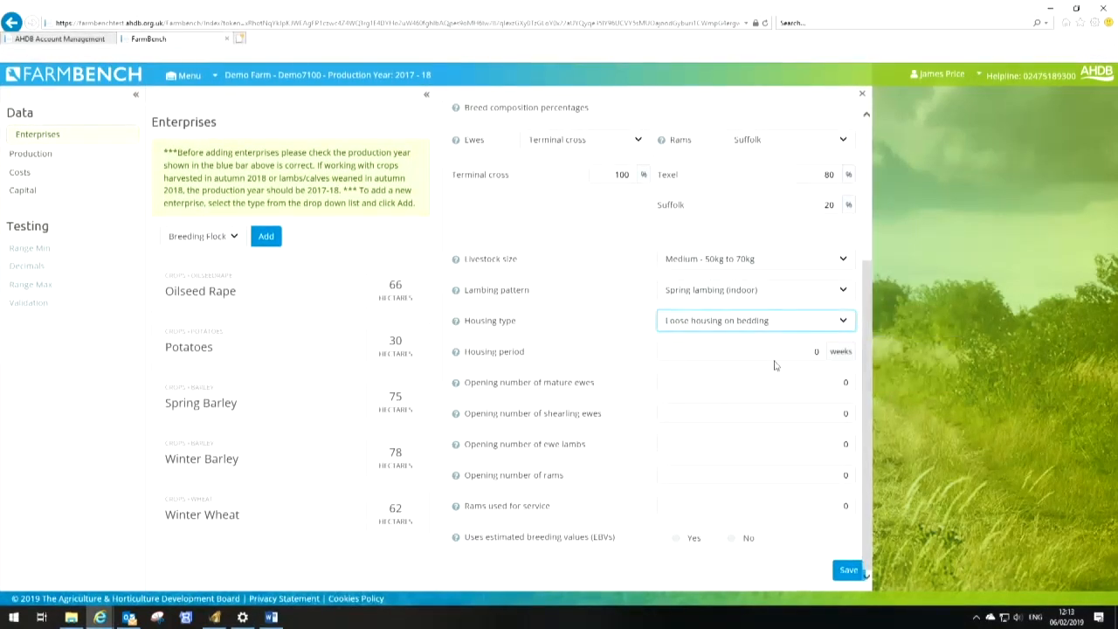
Set the housing period to 10 weeks and the opening numbers to 881 mature ewes and 283 shearling ewes
text(10)
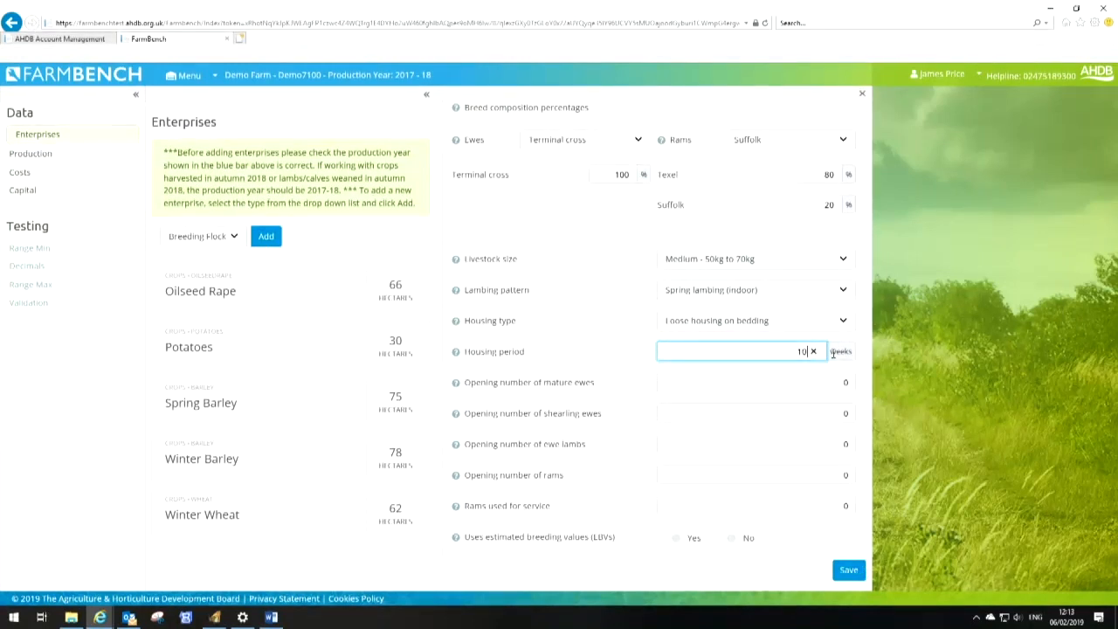
key(Tab)
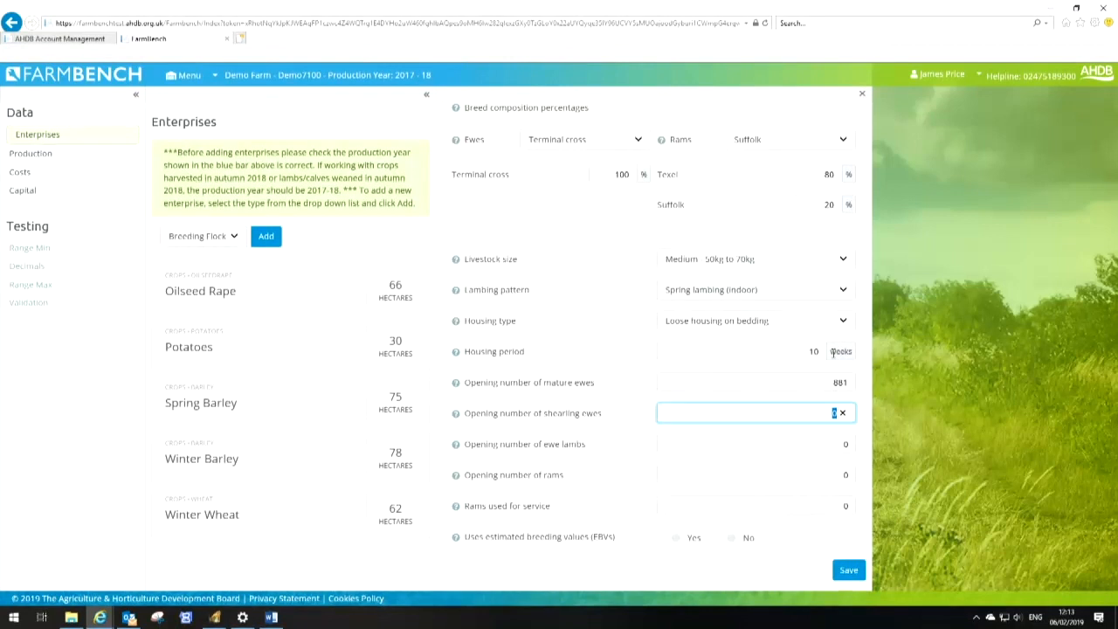
text(283)
key(Tab)
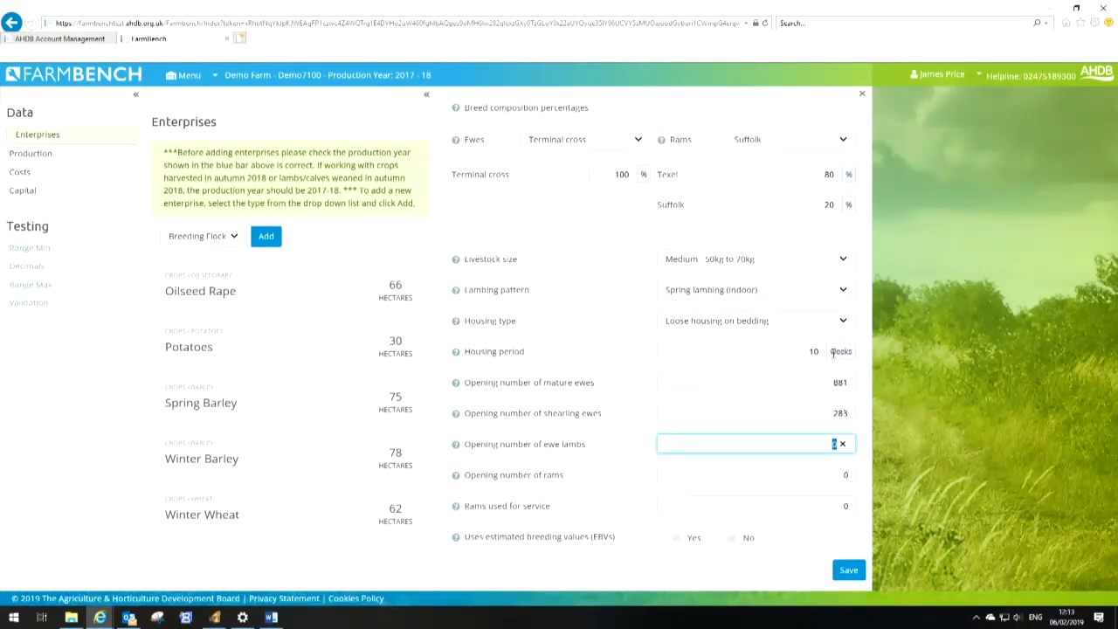
Enter 33 opening rams and 30 rams used for service, choose Yes for estimated breeding values, and save the flock
key(Tab)
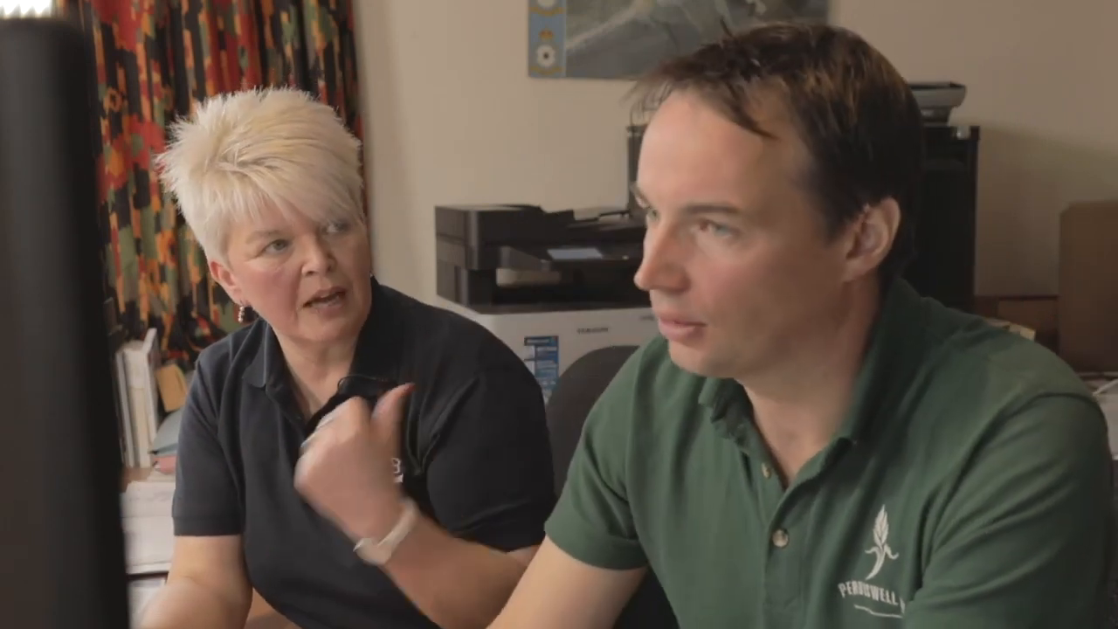
key(Tab)
text(30)
key(Tab)
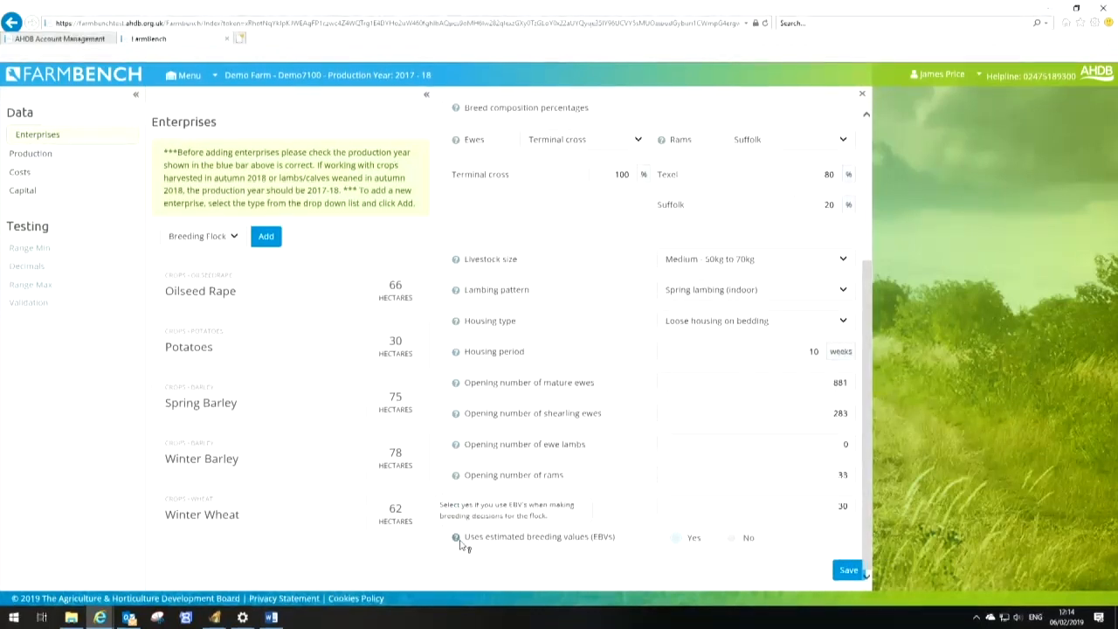
click(679, 538)
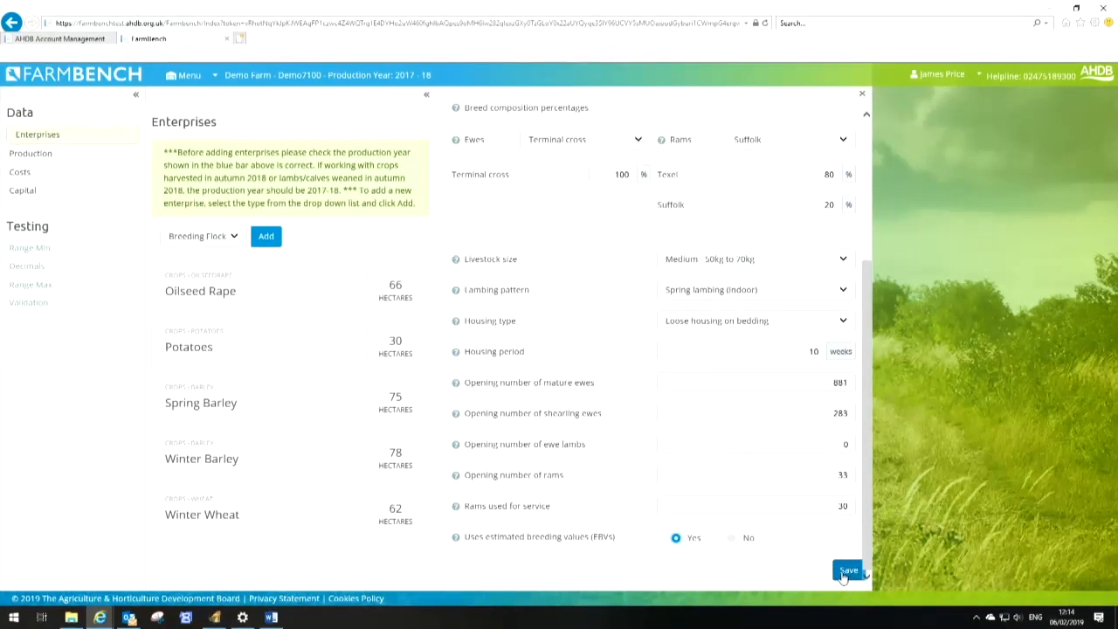
click(843, 572)
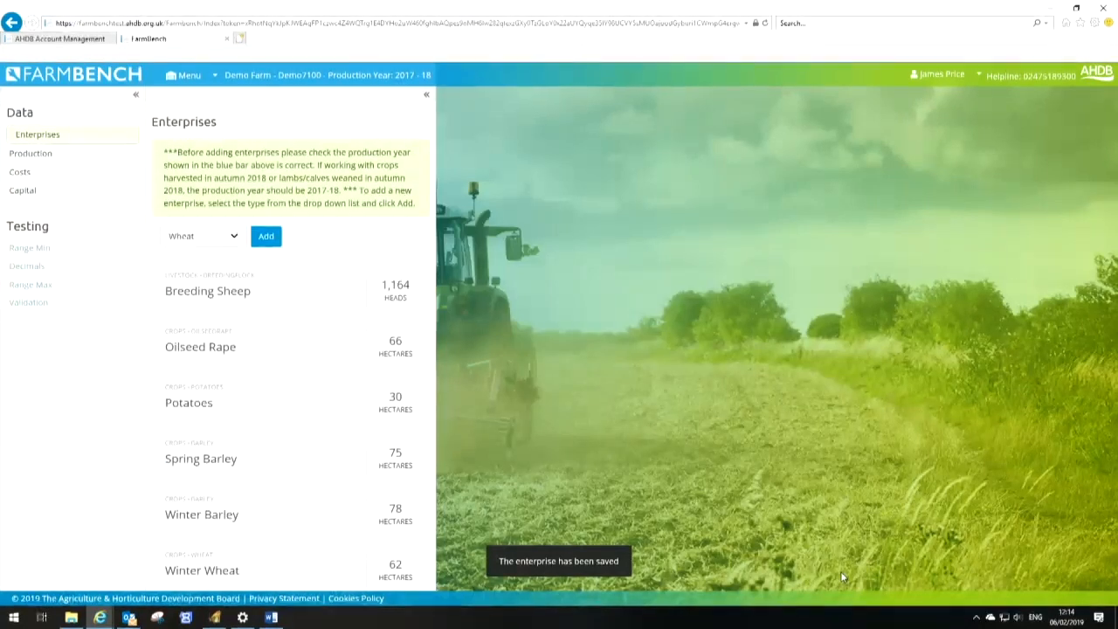
Add a Grass enterprise with an area of 150 ha
click(233, 238)
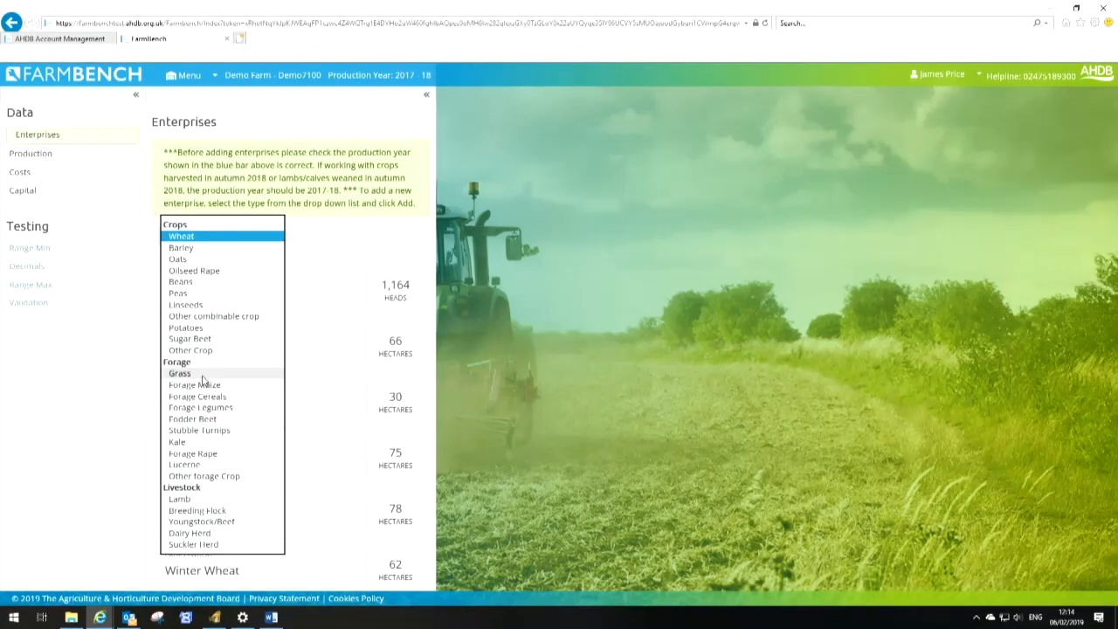
click(202, 375)
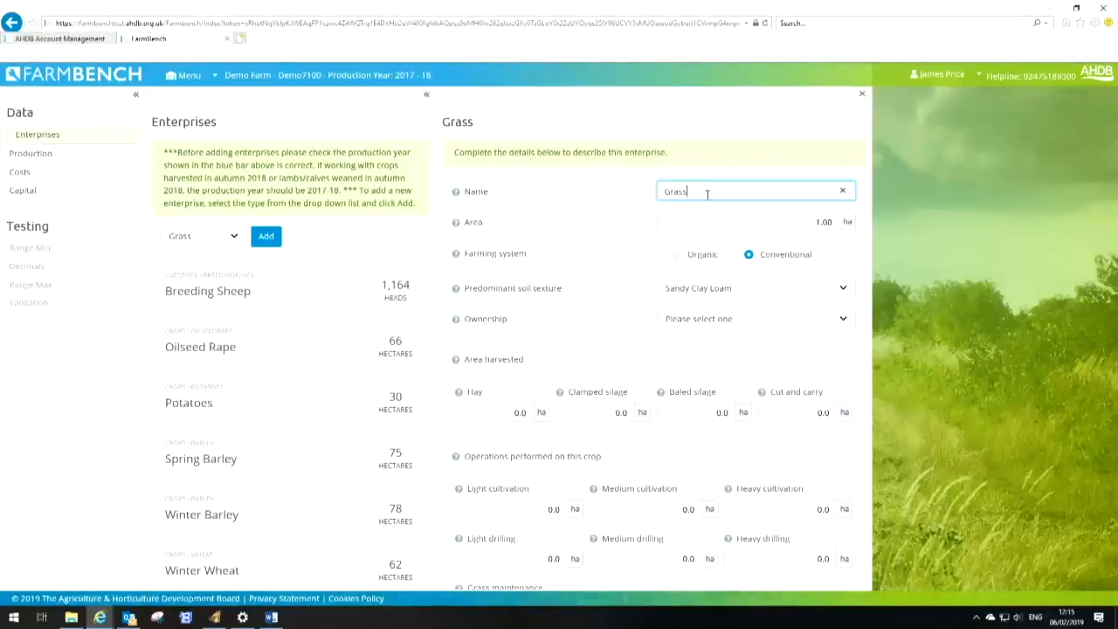
key(Tab)
key(BackSpace)
text(150)
key(Tab)
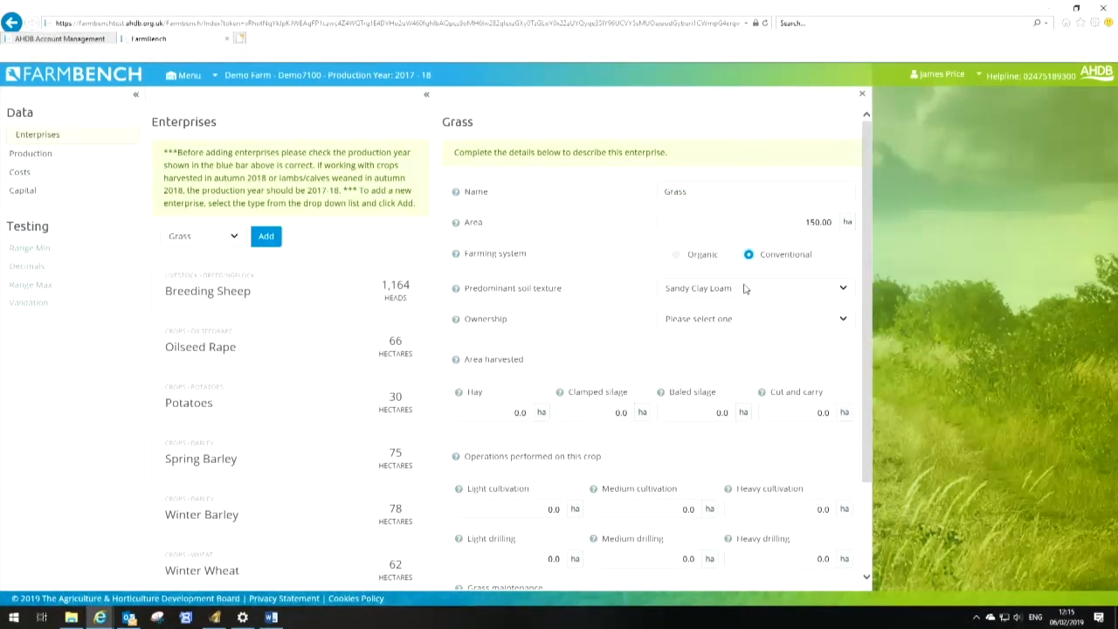
Set the grass ownership to Long term let or owned, land classification to Non SDA, and grazing recorded in Grazing weeks
click(762, 320)
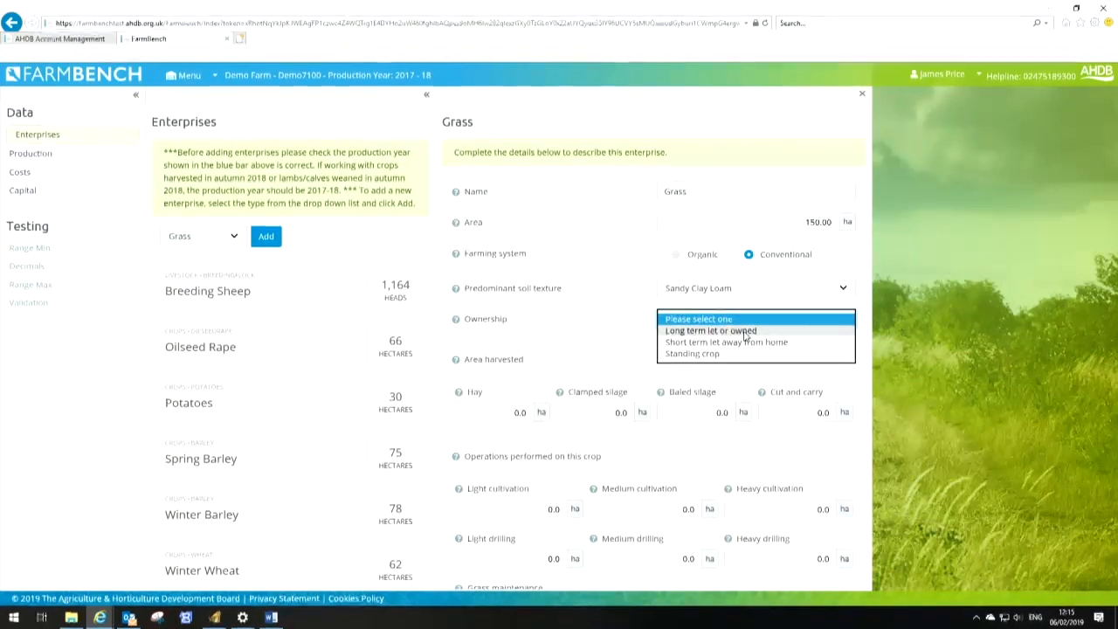
mouse_move(458, 323)
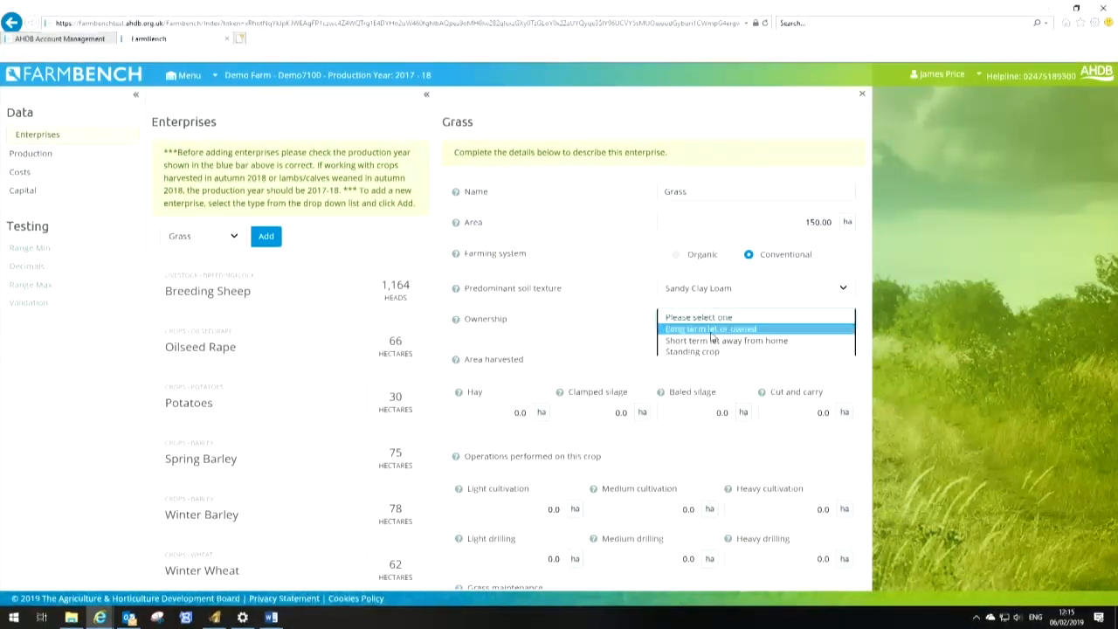
click(710, 331)
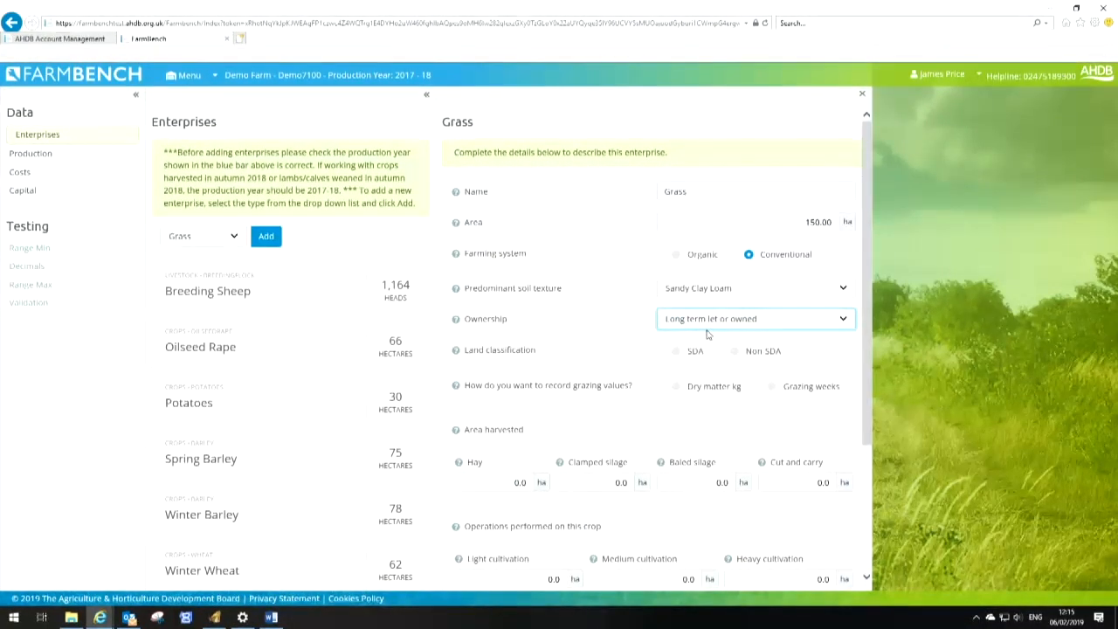
click(734, 353)
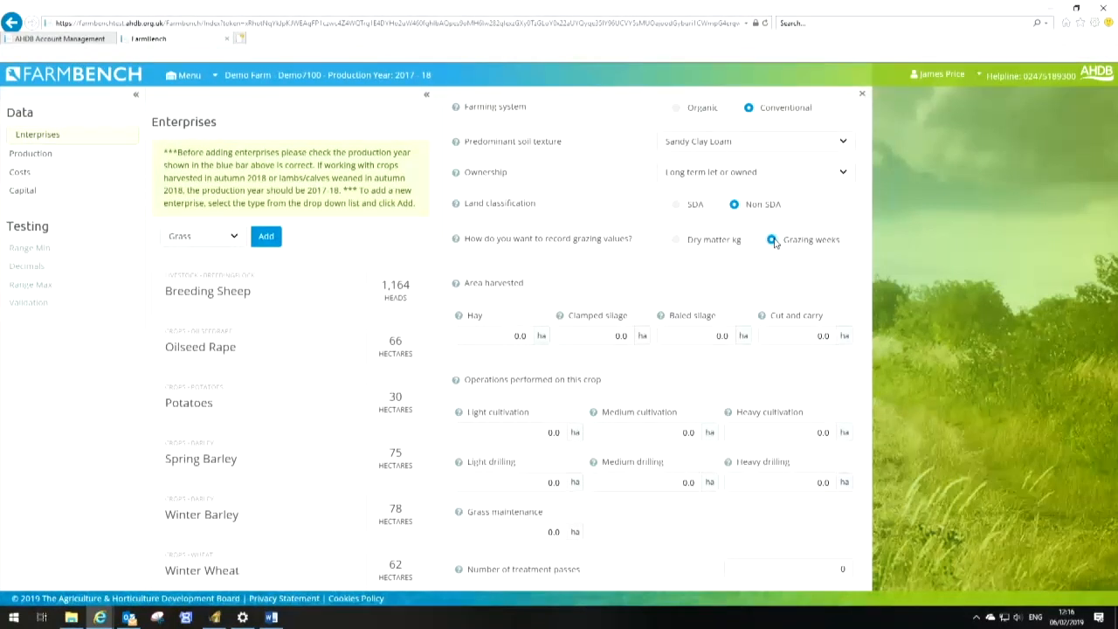
Enter 50 ha of clamped silage, 50 ha of grass maintenance and 1 treatment pass, and save the grass enterprise
mouse_move(456, 243)
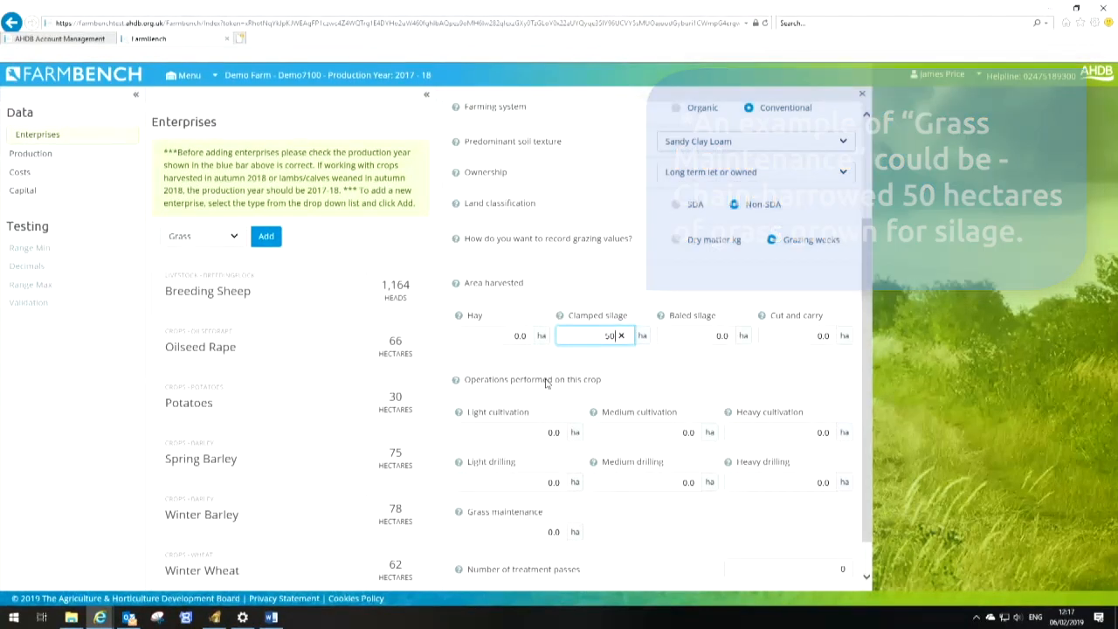
click(550, 535)
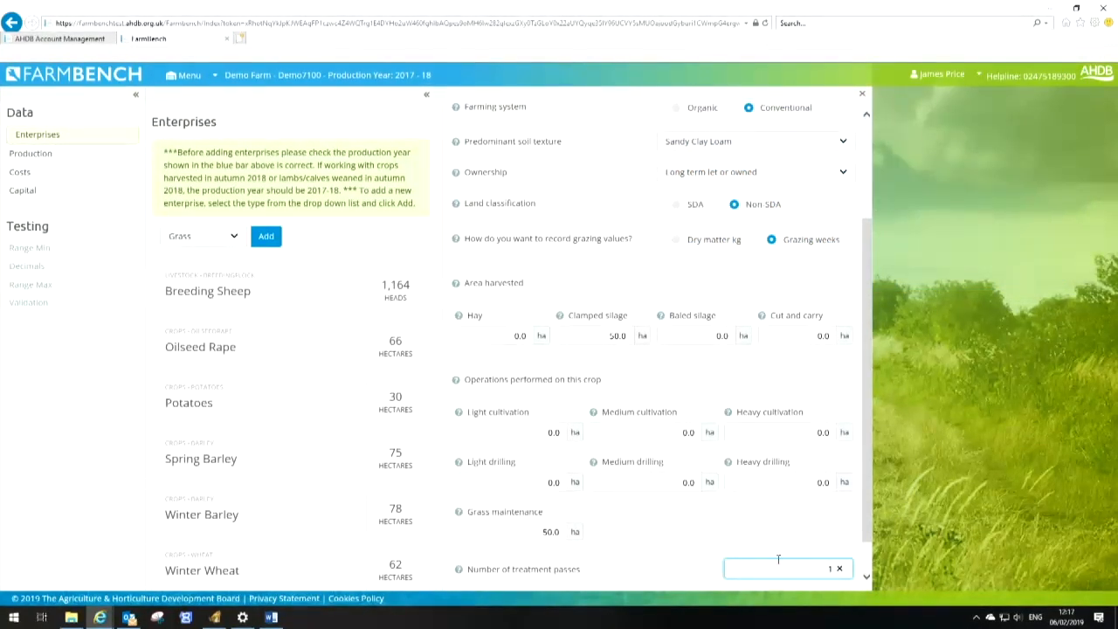
scroll(778, 559, down, 1)
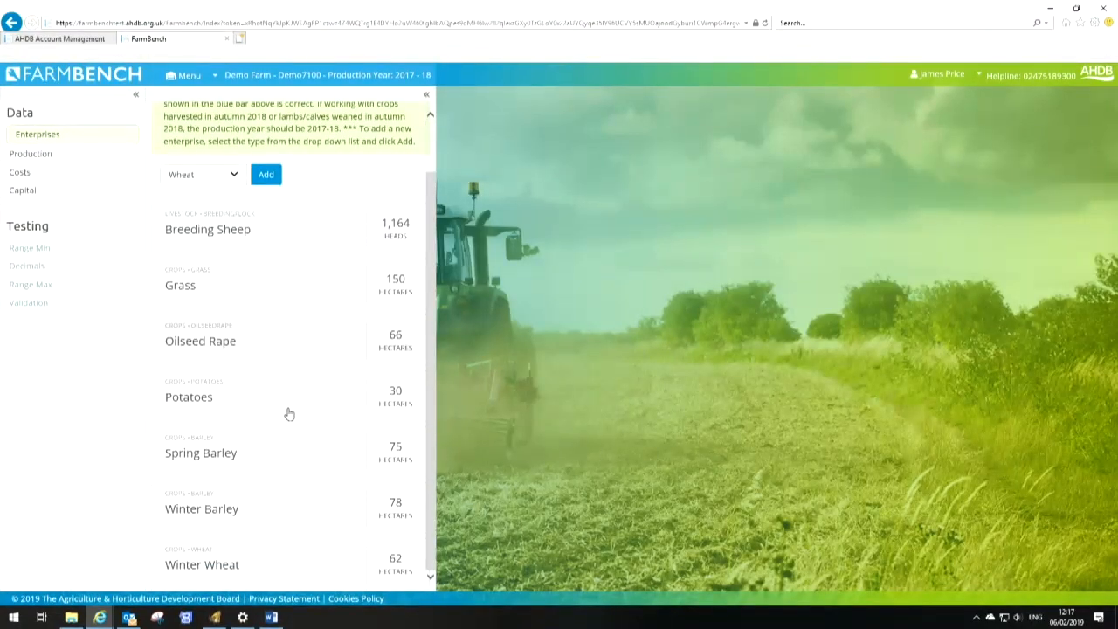
Open the breeding ewes' whole-flock breeding info in Production and enter 1,139 tupping numbers and 1,126 total ewes scanned
click(39, 154)
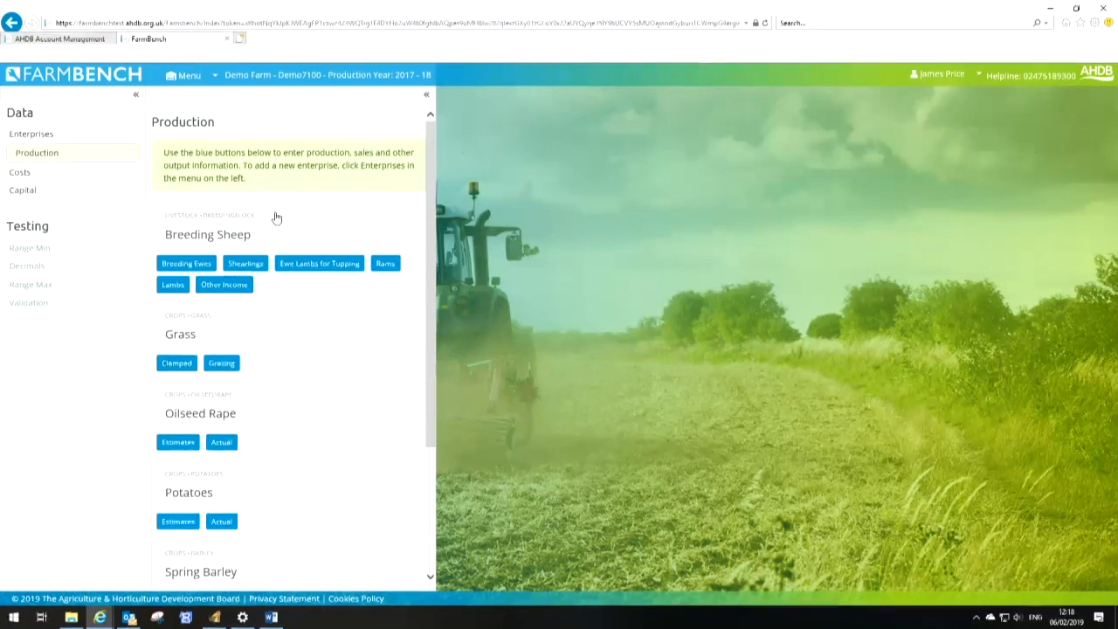
click(193, 263)
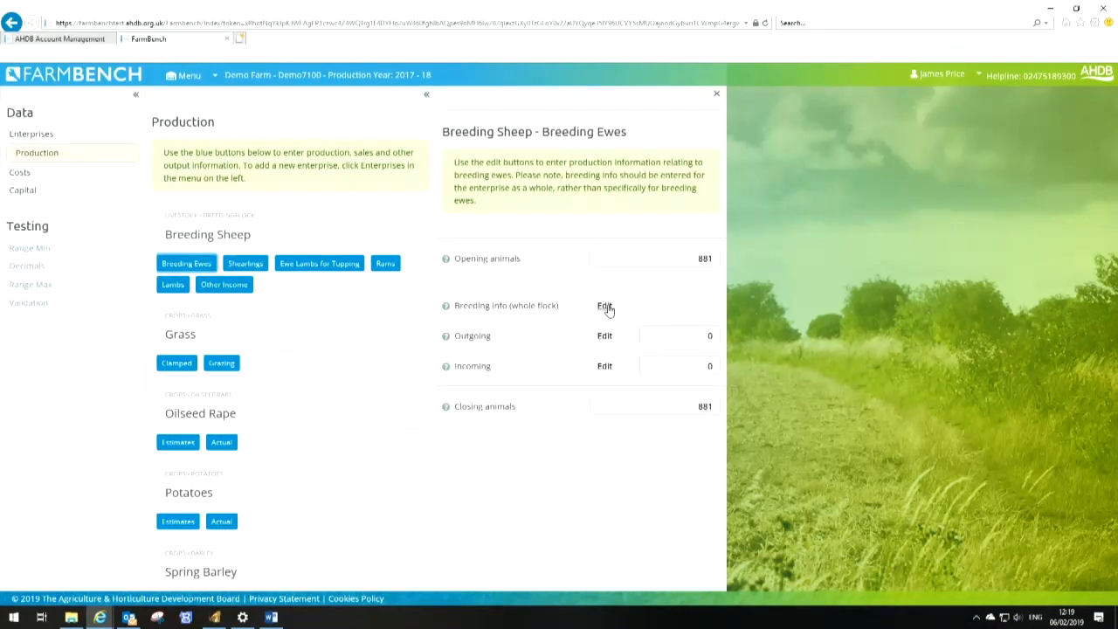
click(604, 308)
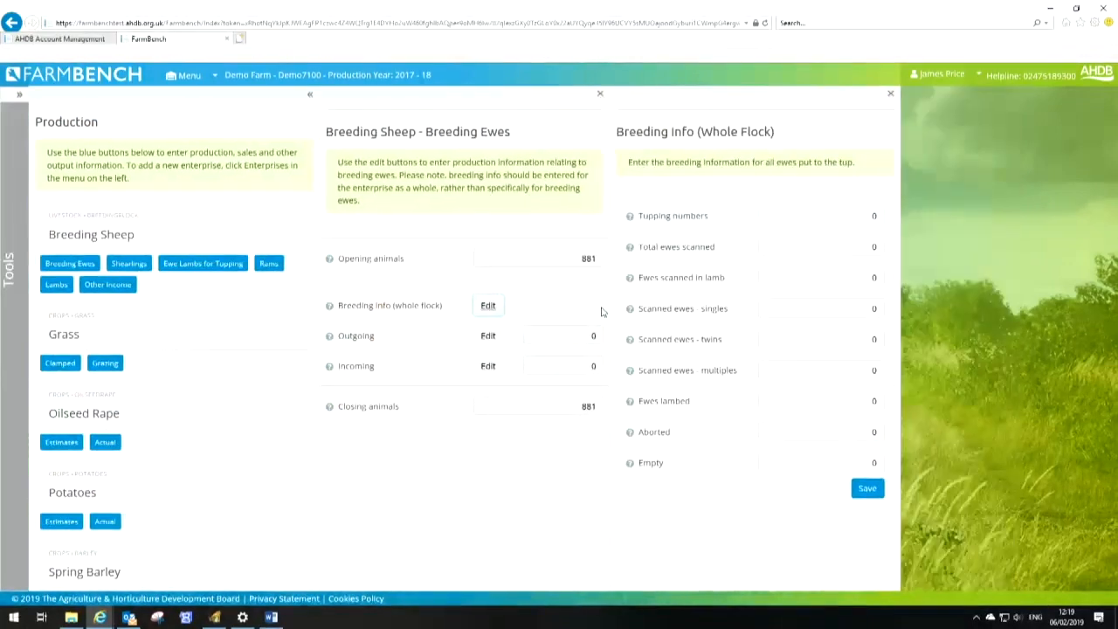
click(869, 216)
text(1)
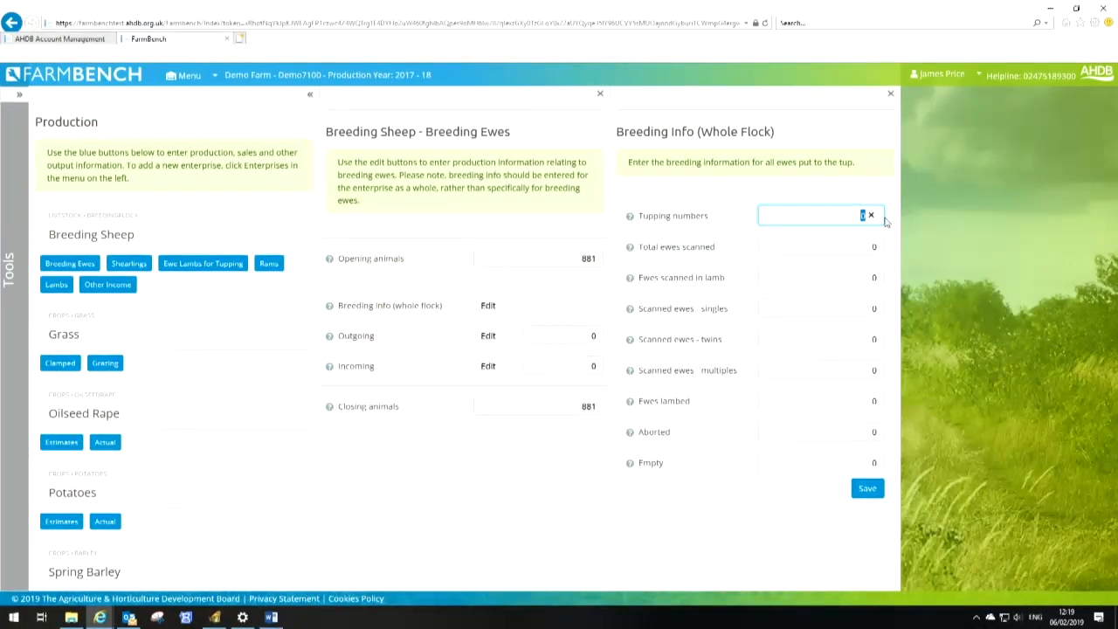
text(139)
key(Tab)
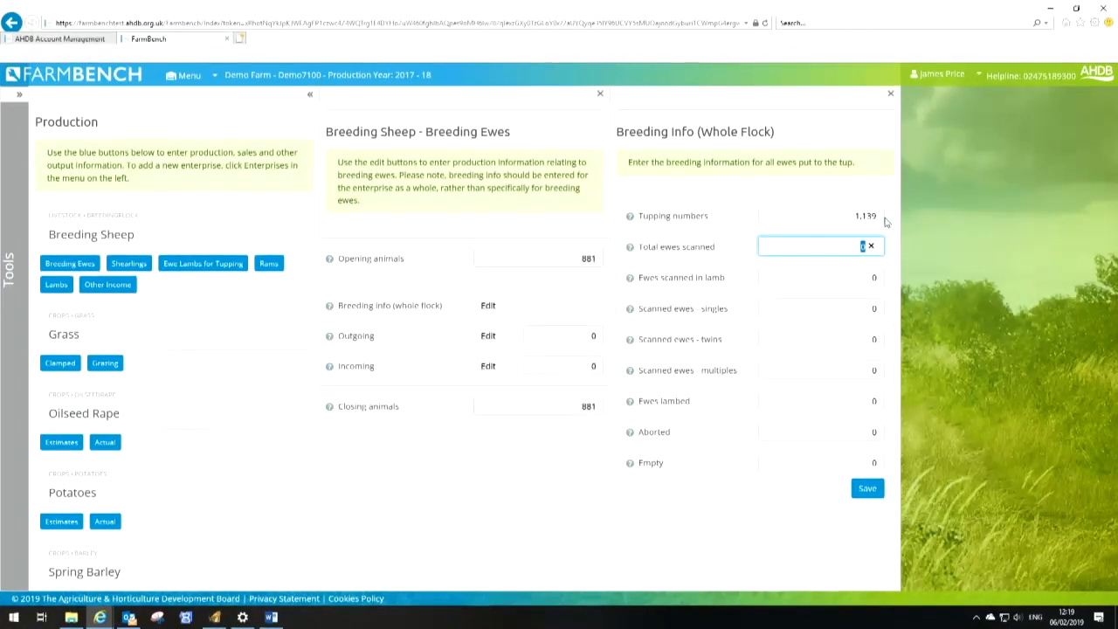
text(1,126)
key(Tab)
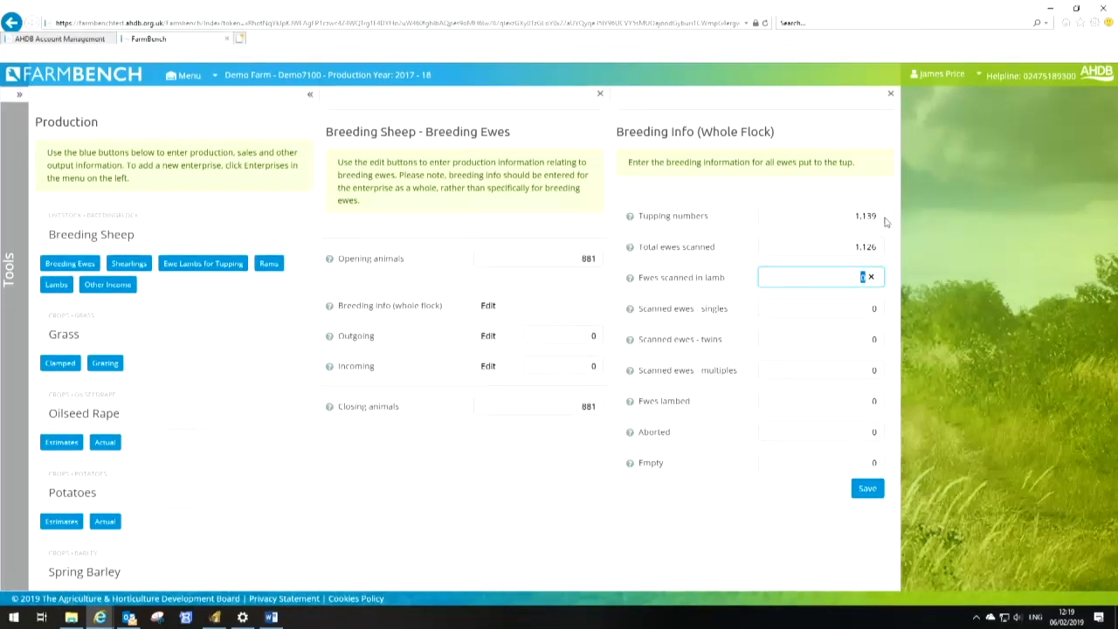
Enter 1,107 ewes scanned in lamb, with 100 singles, 880 twins and 180 multiples
text(1107)
key(Tab)
text(100)
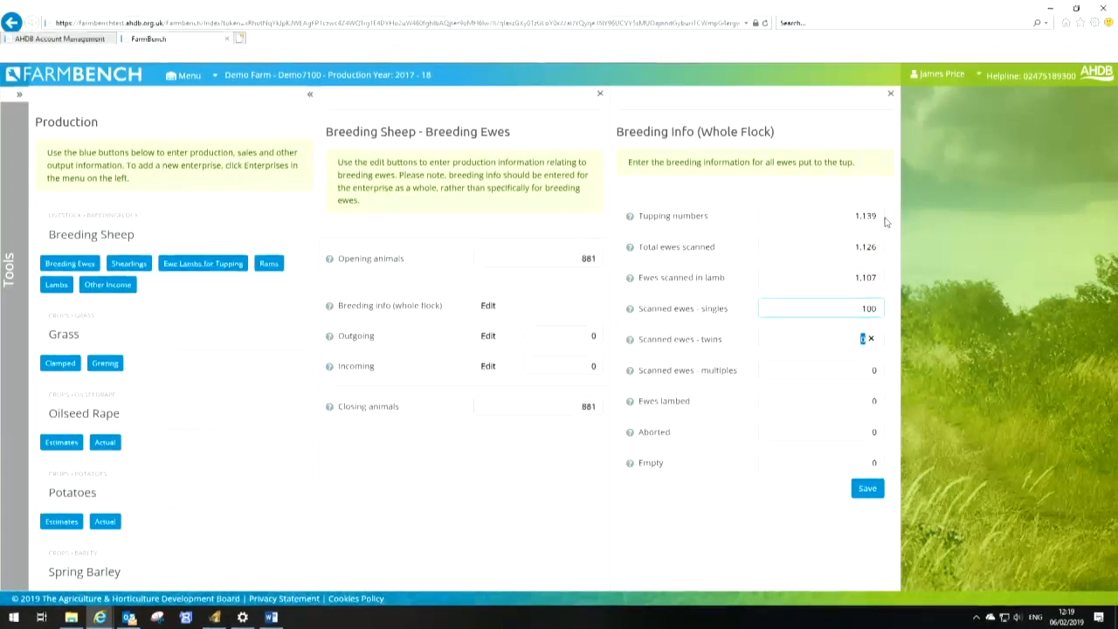
text(880)
key(Tab)
text(180)
key(Tab)
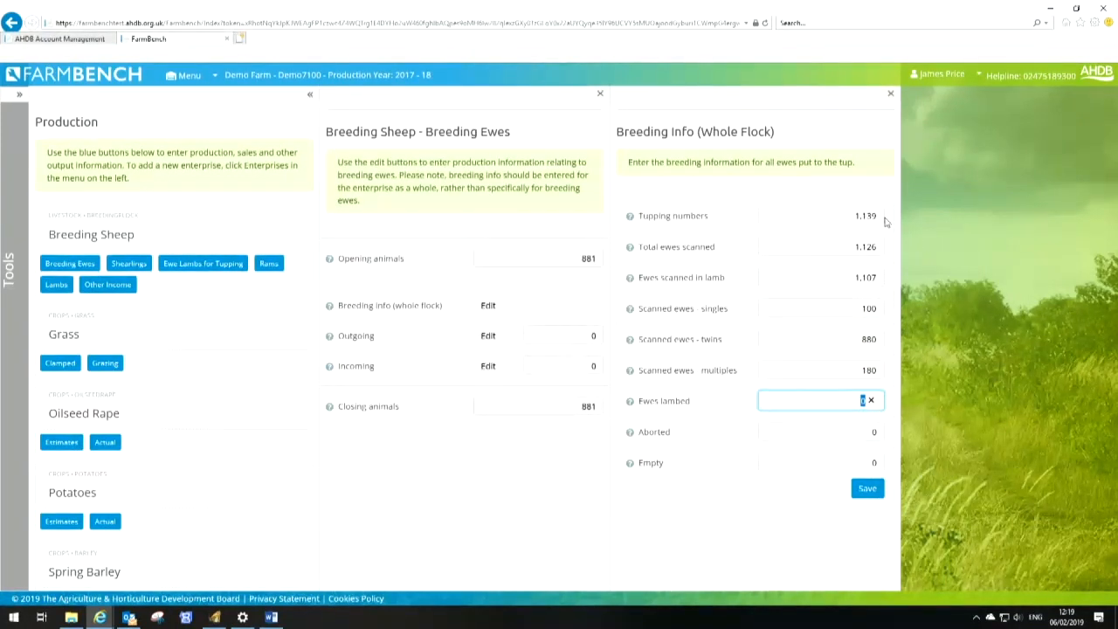
Enter 1,001 ewes lambed, 40 aborted and 19 empty, and save the breeding info
text(1,0)
text(01)
key(Tab)
text(40)
key(Tab)
text(19)
key(Tab)
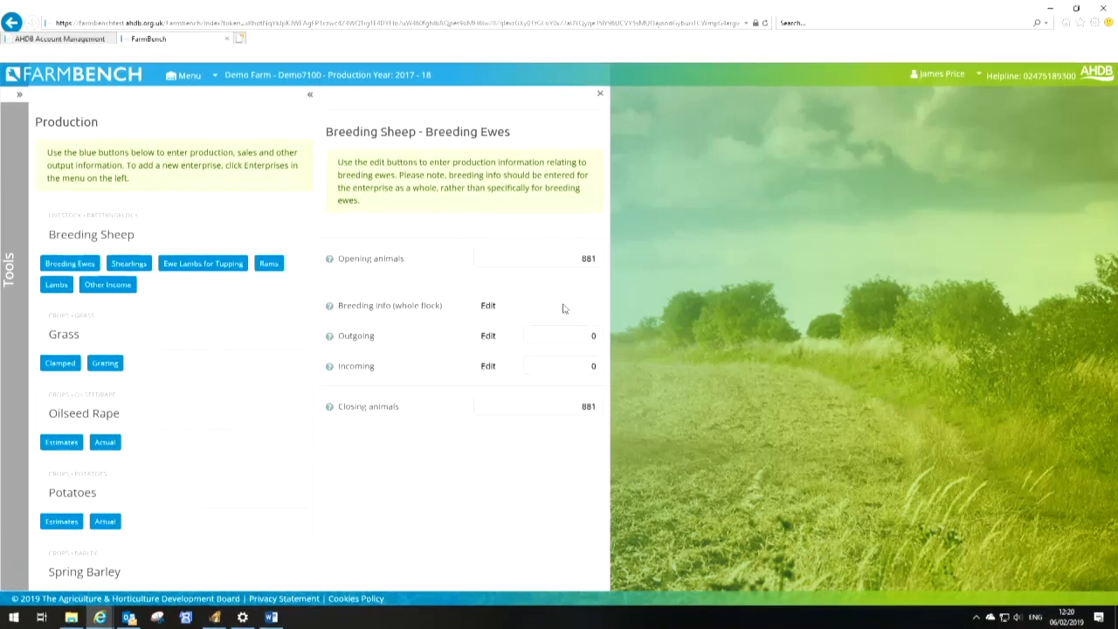
Open the breeding ewes' outgoing details and enter sales of 288 ewes at £60.42 per head
click(489, 336)
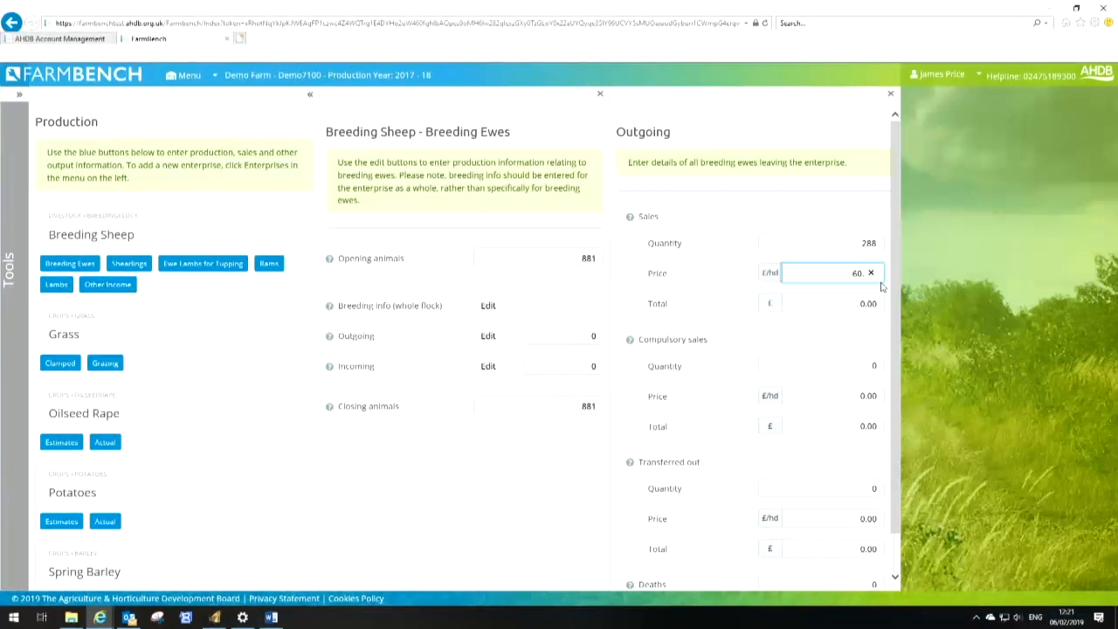
text(42)
key(Tab)
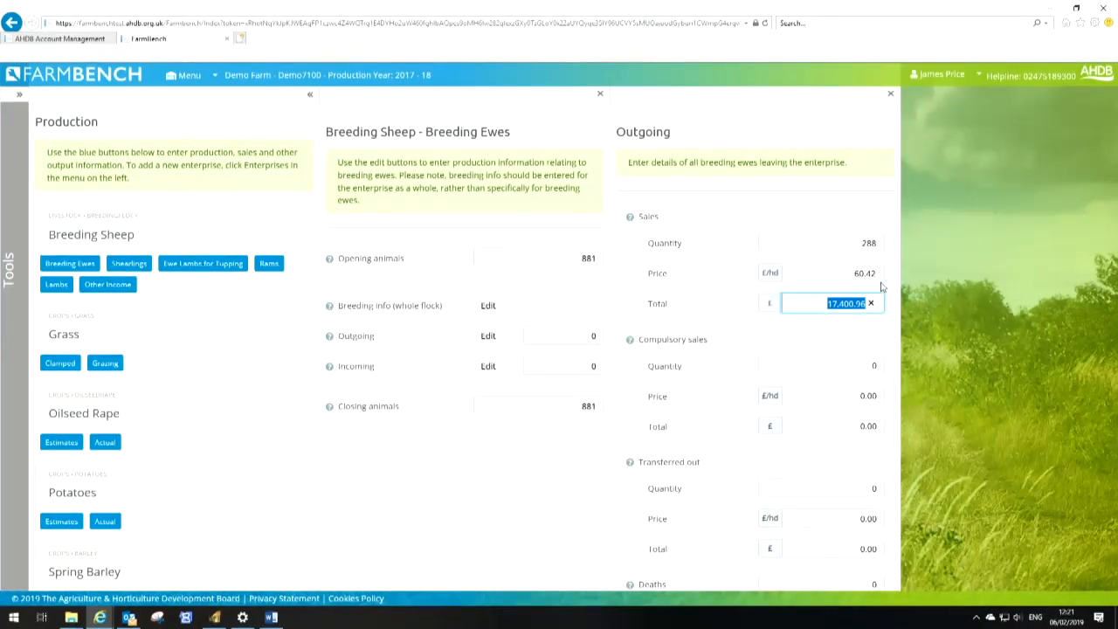
key(Tab)
key(Tab)
Enter 105 ewe deaths and save the outgoing details
key(Tab)
key(Tab)
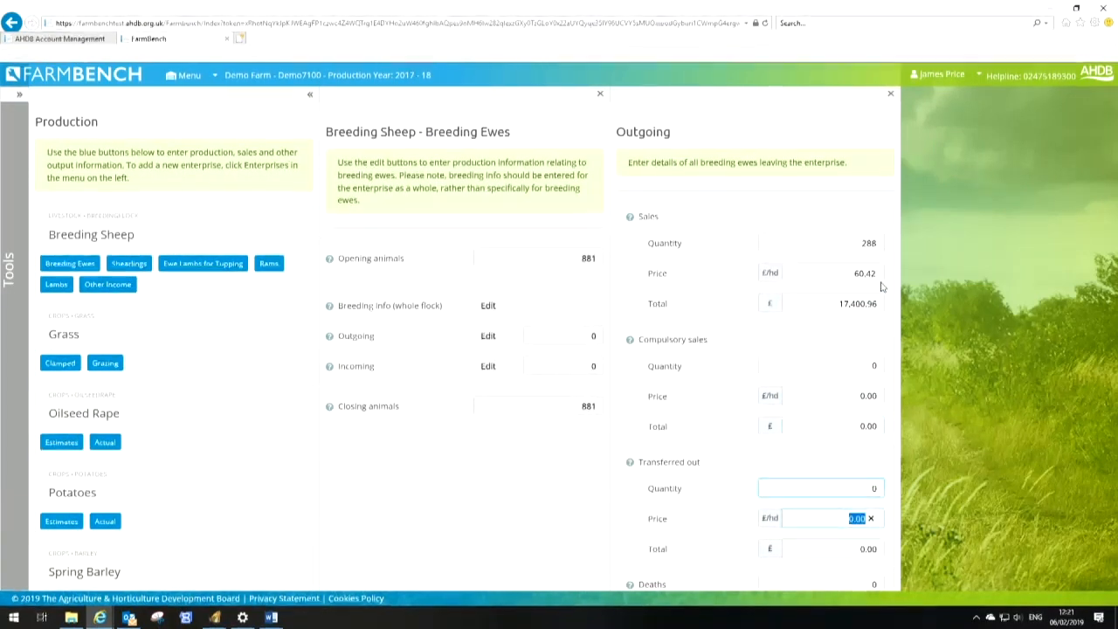
scroll(881, 287, down, 1)
key(Tab)
key(Tab)
text(105)
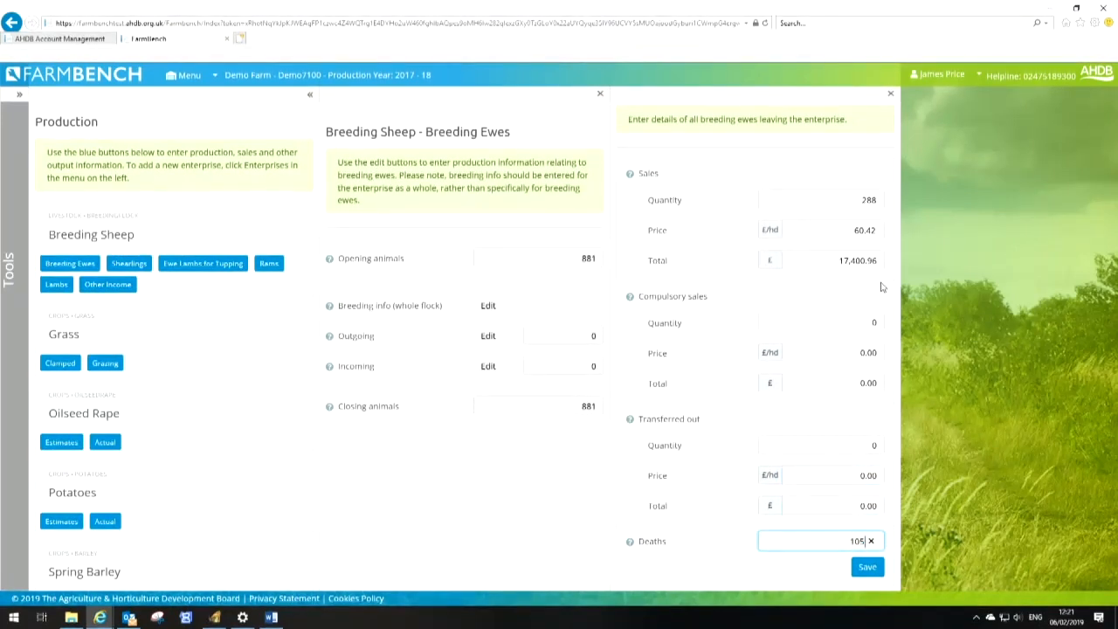
click(871, 569)
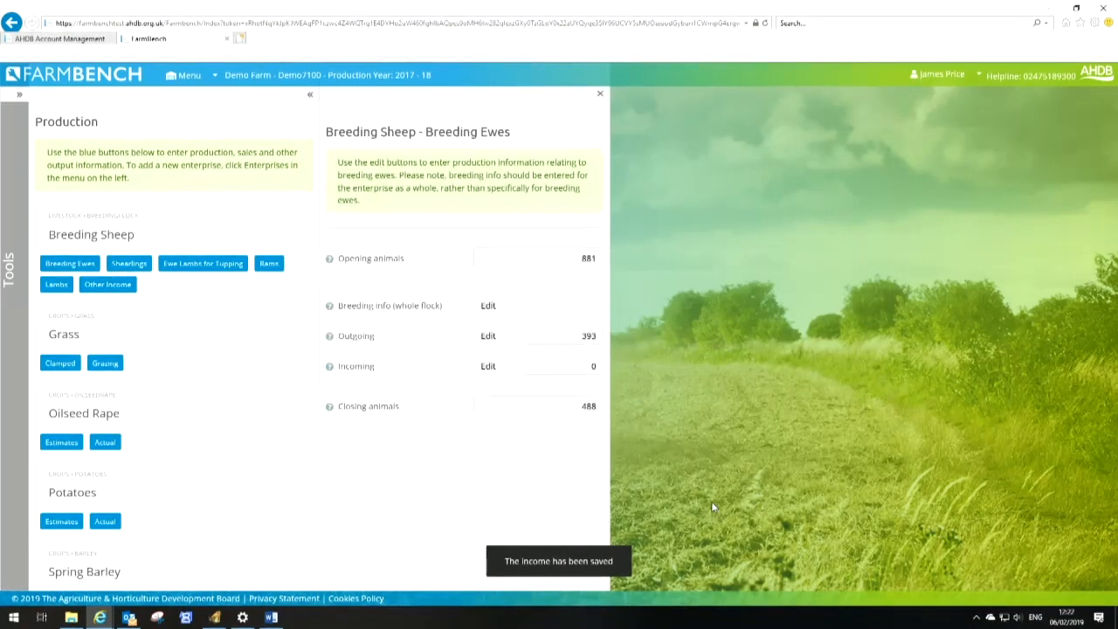
Enter incoming purchases of 43 ewes at £90.00 per head and save the incoming details
click(488, 367)
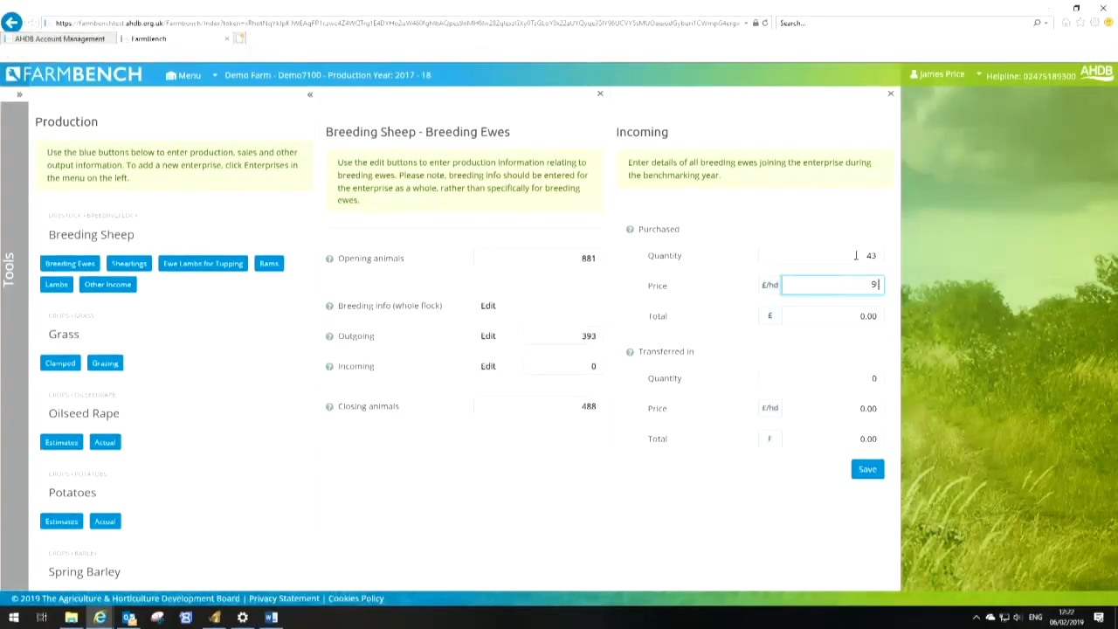
text(0)
key(Tab)
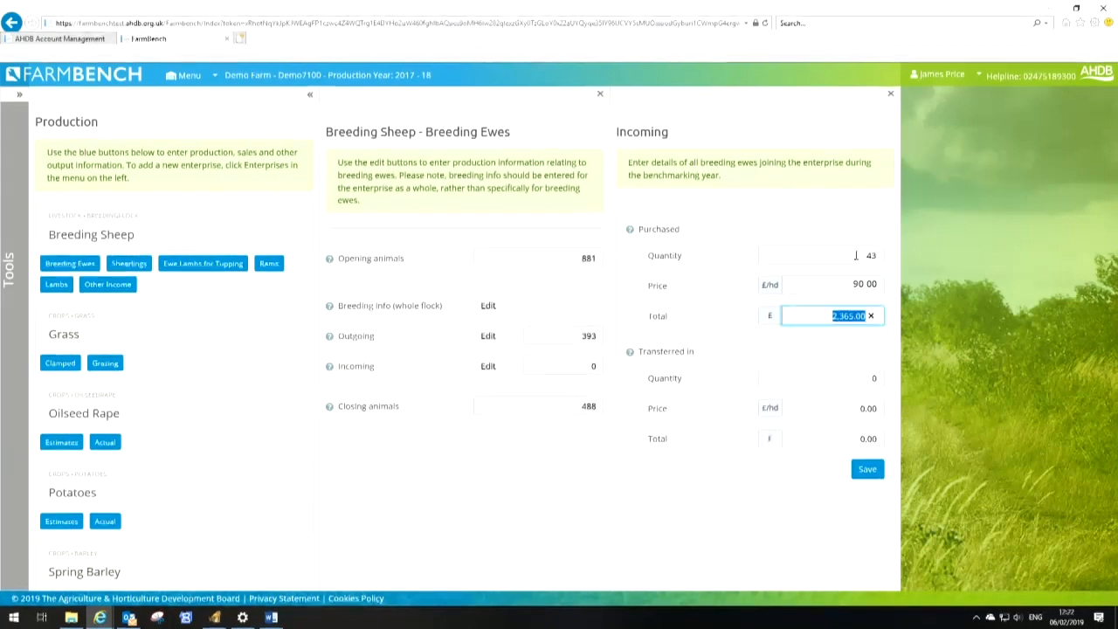
key(Tab)
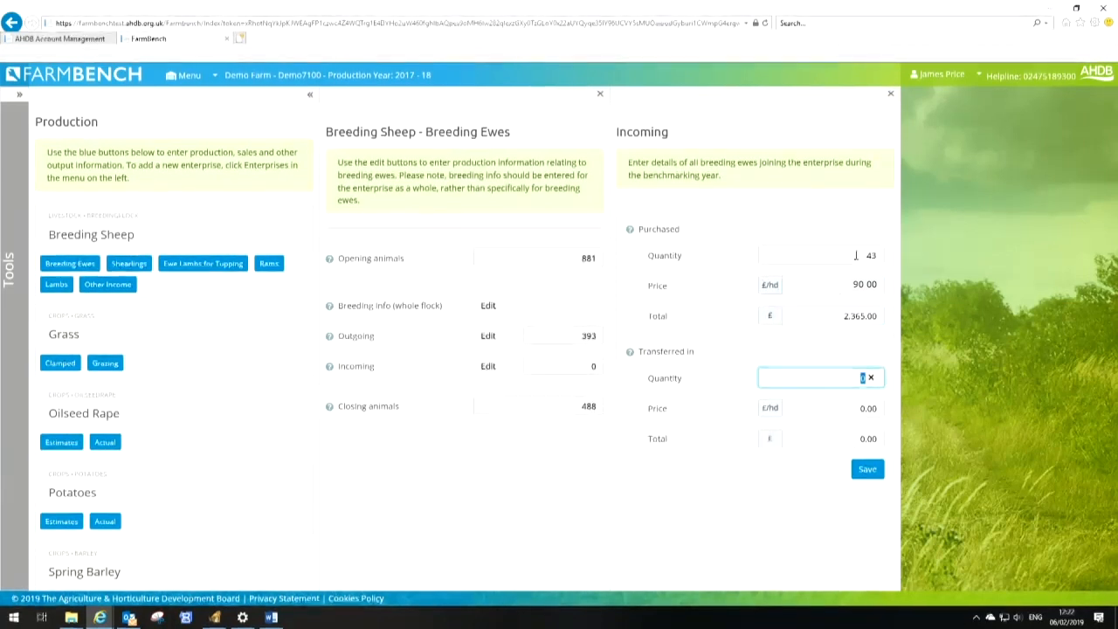
click(868, 472)
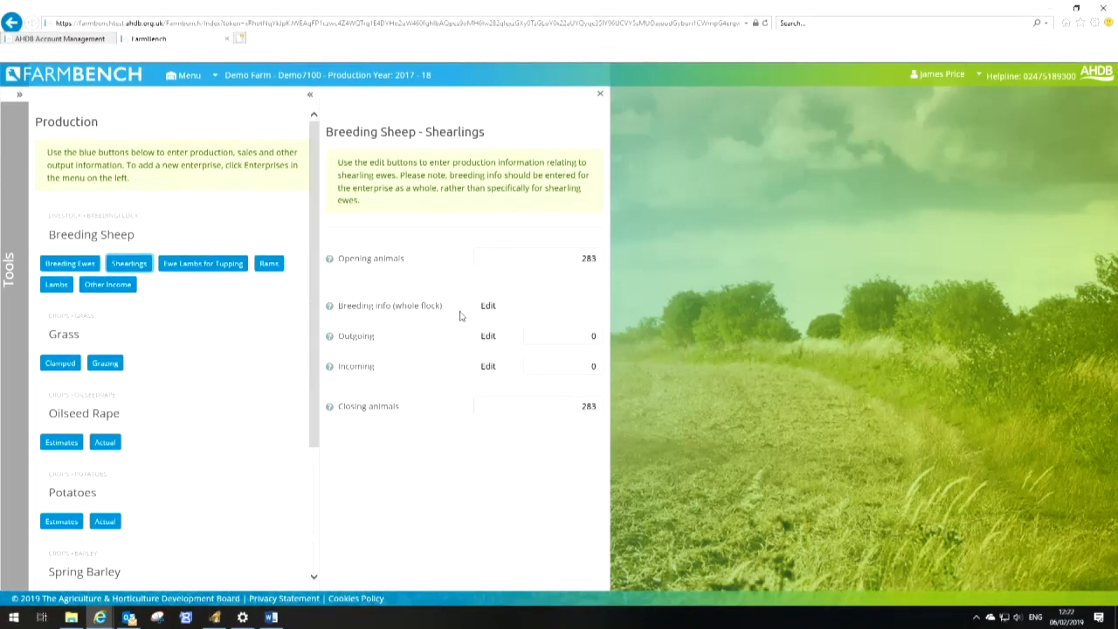
Enter 368 shearlings transferred in at £80.00 per head and save the shearlings' incoming details
click(488, 367)
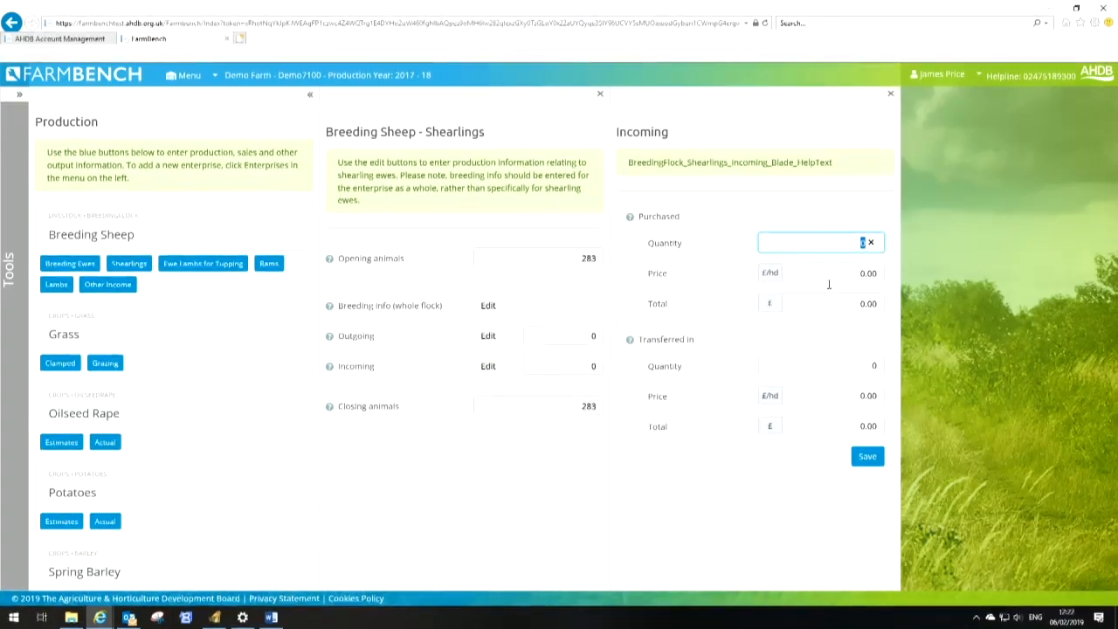
click(865, 368)
text(368)
key(Tab)
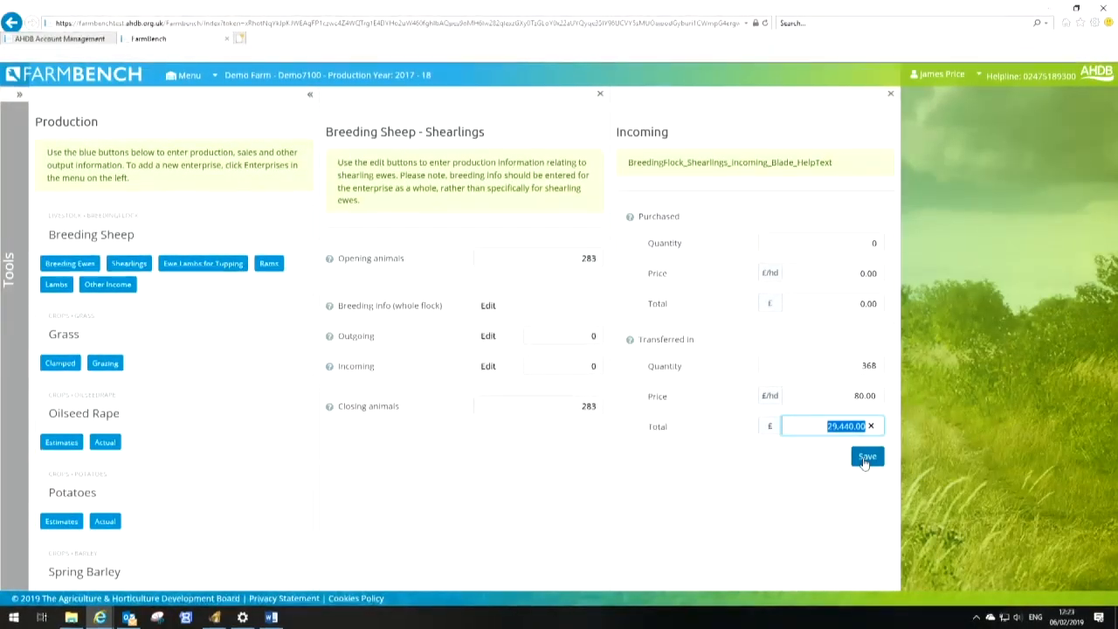
click(866, 459)
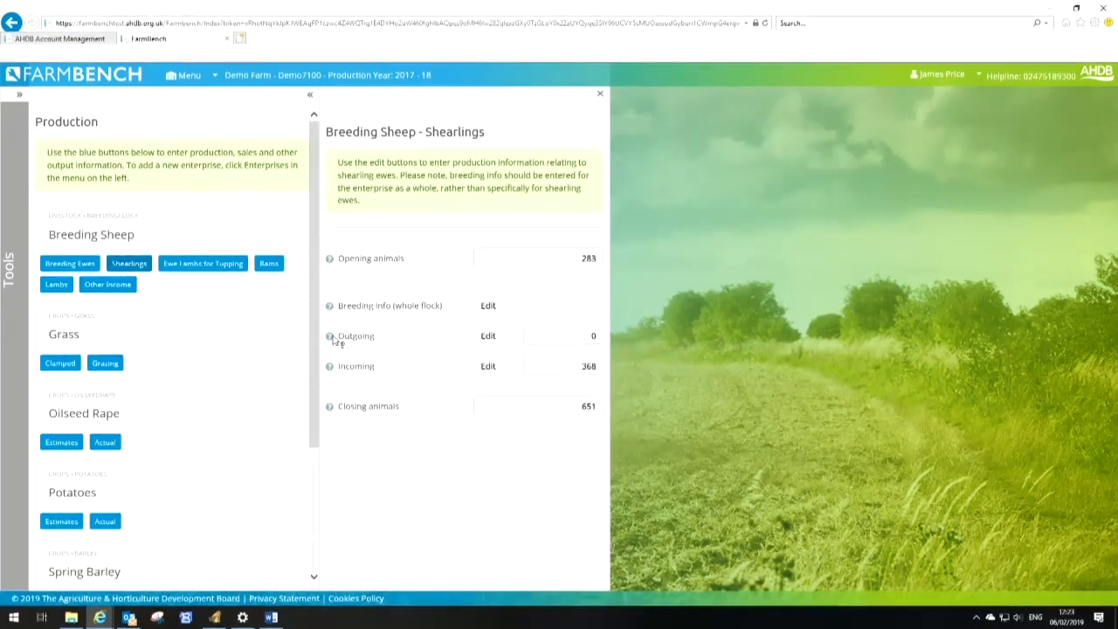
Open the shearlings' outgoing details, record 24 deaths and save them
click(493, 338)
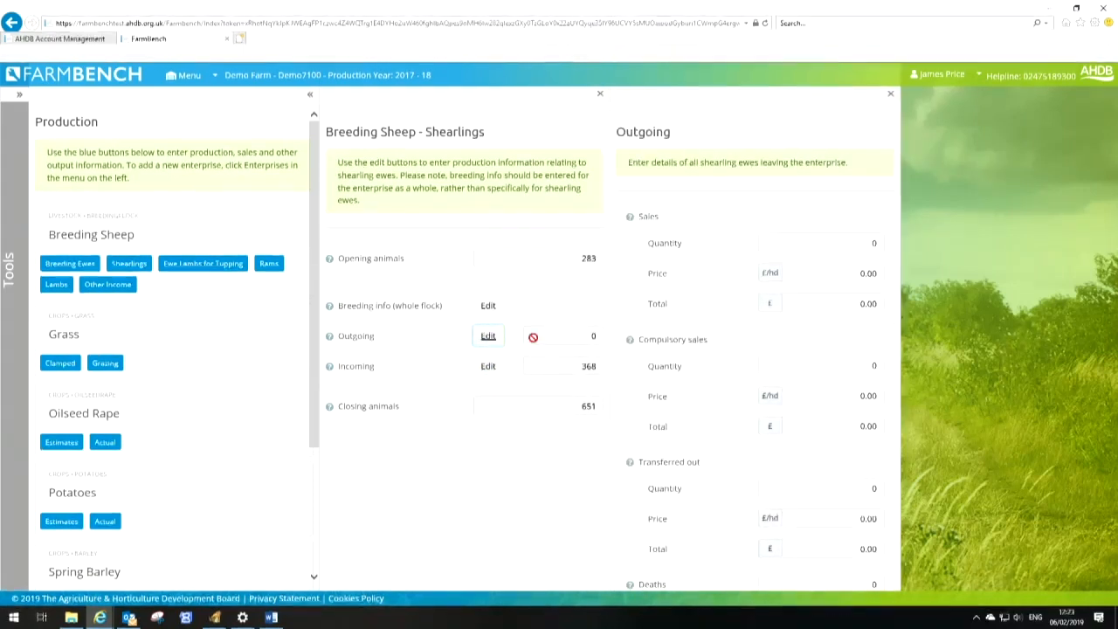
scroll(745, 384, down, 1)
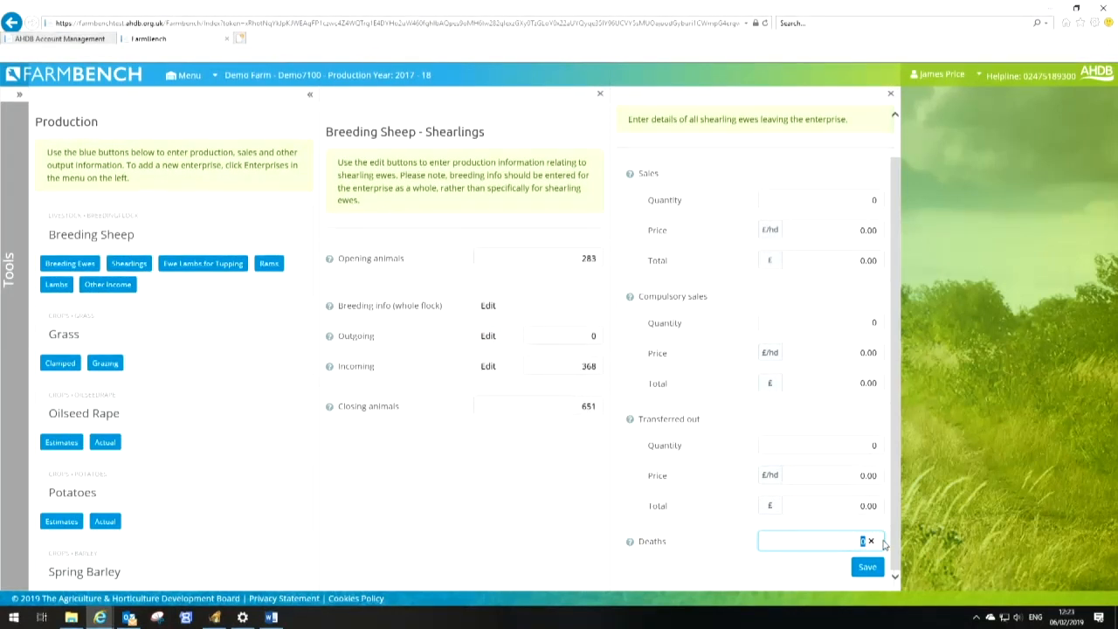
click(865, 567)
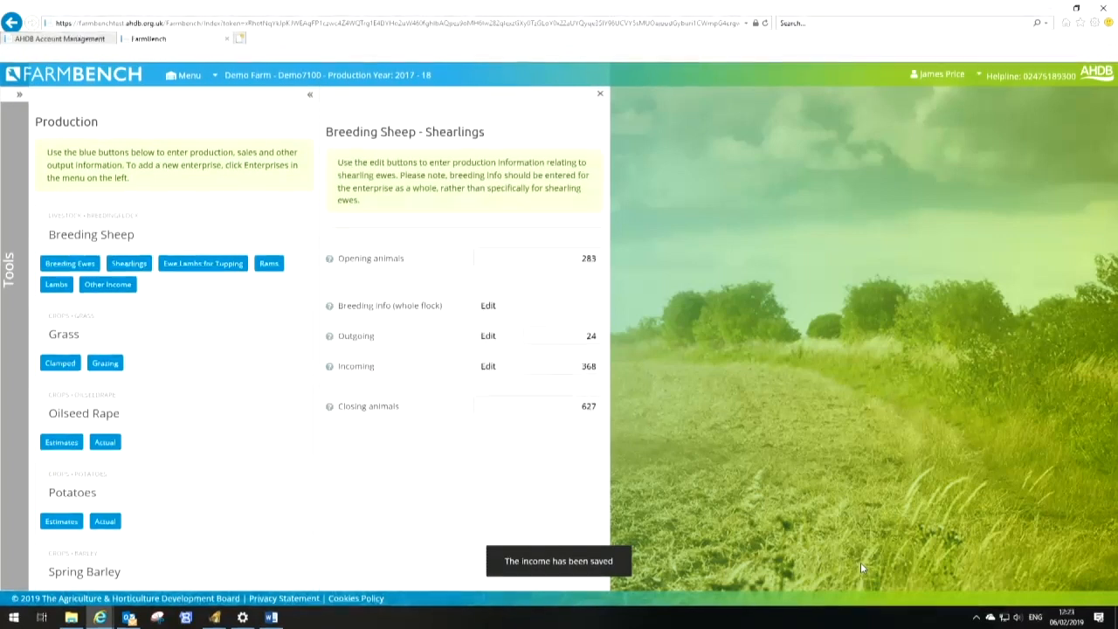
Open the rams' outgoing details and enter sales of 14 rams at £321.00 per head
click(270, 264)
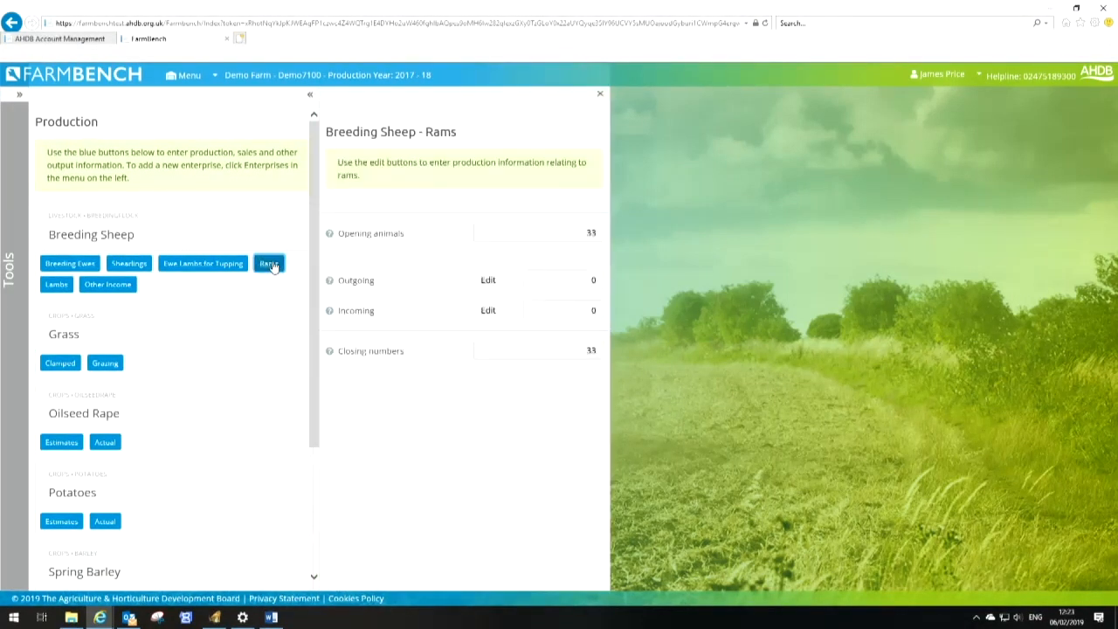
click(488, 284)
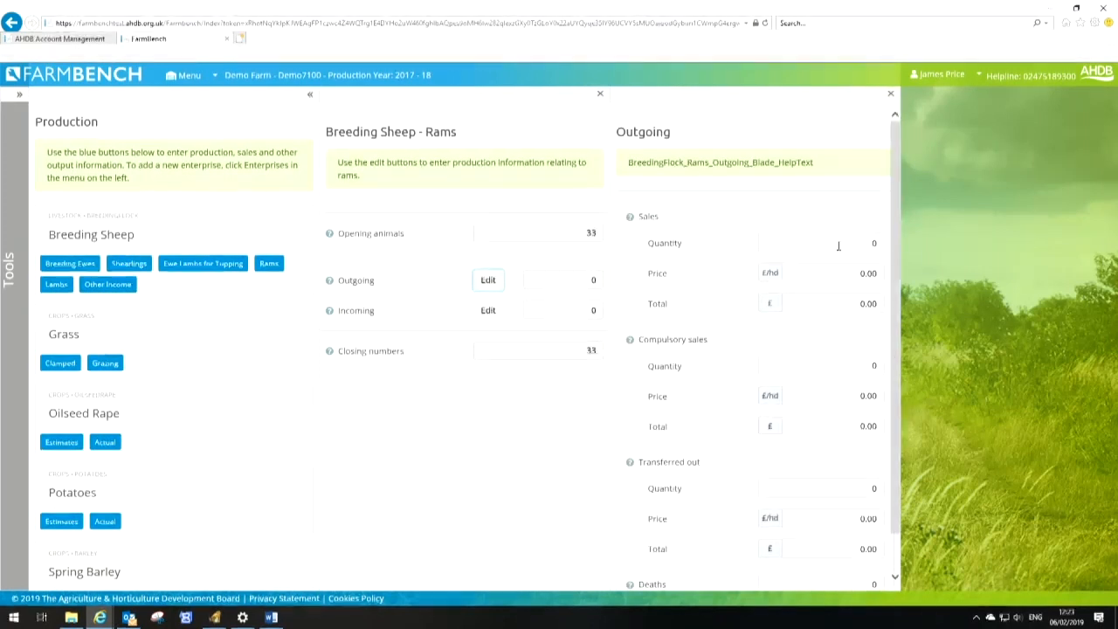
key(Tab)
text(75)
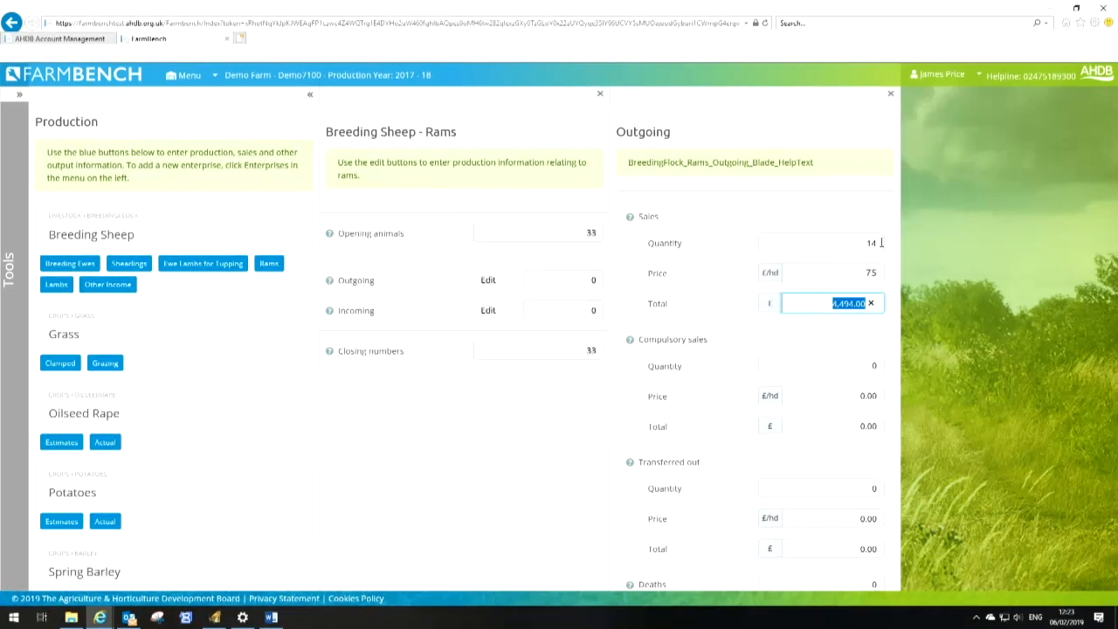
key(Tab)
Enter 3 ram deaths and save the rams' outgoing details
key(Tab)
key(Tab)
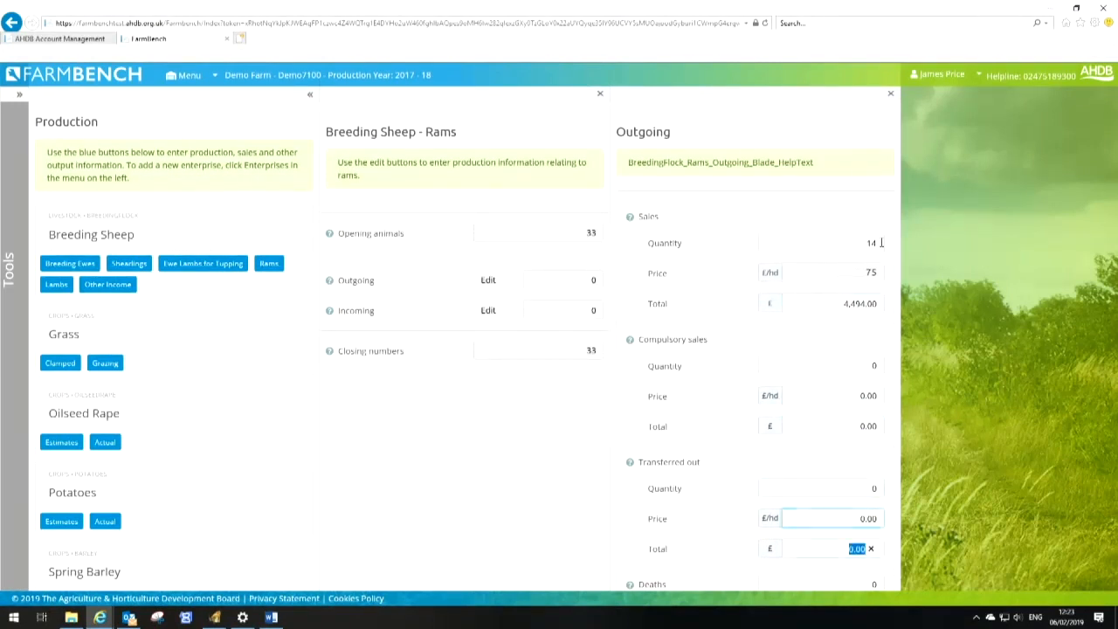
key(Tab)
text(3)
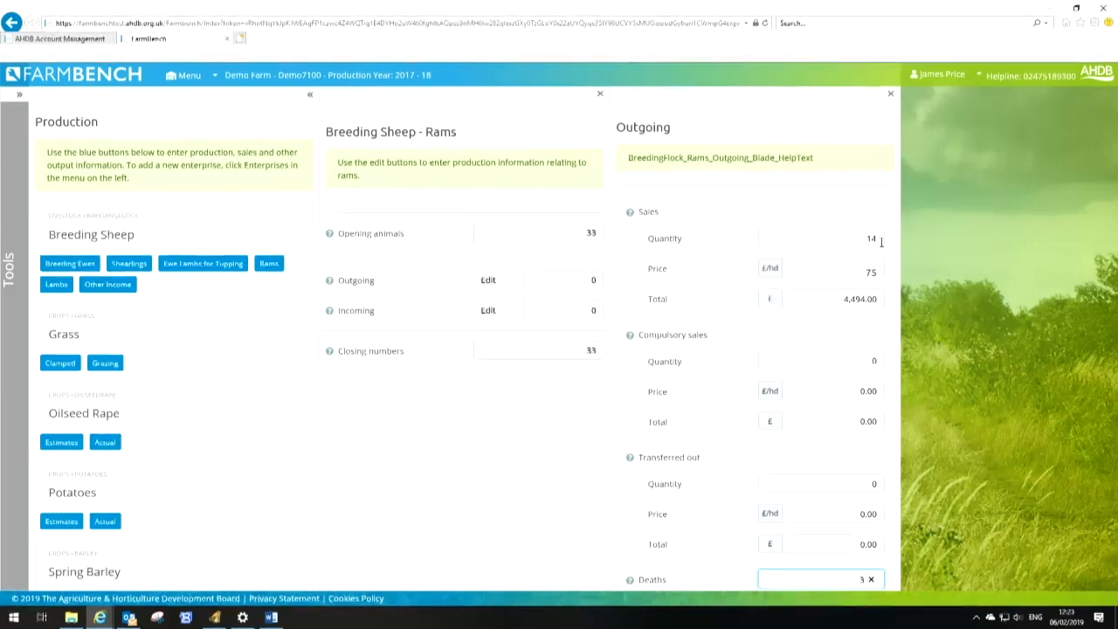
key(Tab)
scroll(889, 209, down, 1)
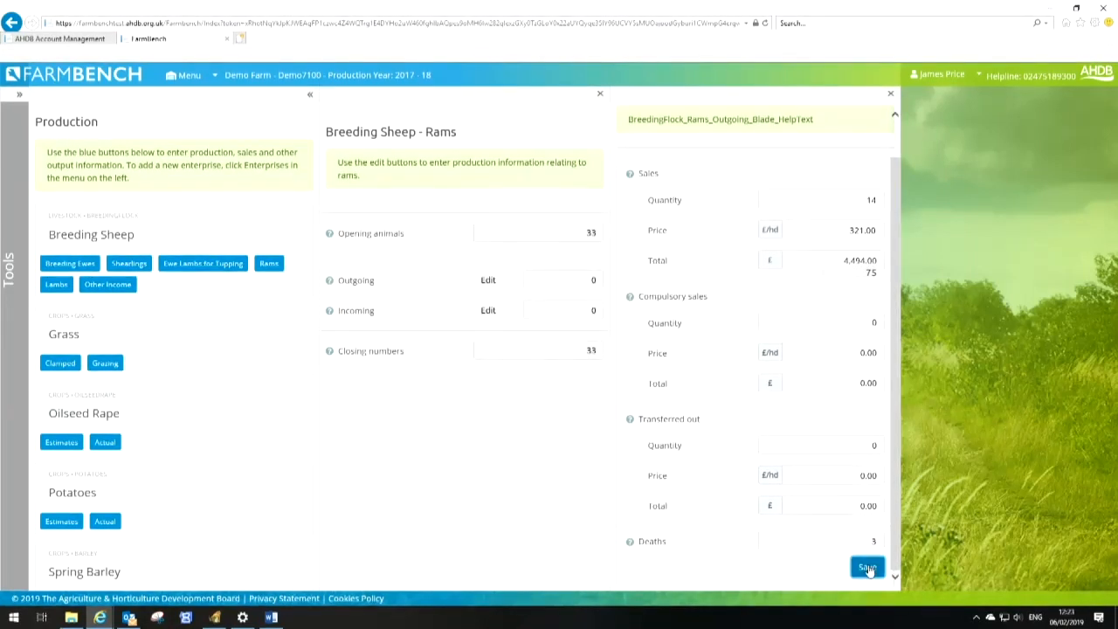
click(867, 568)
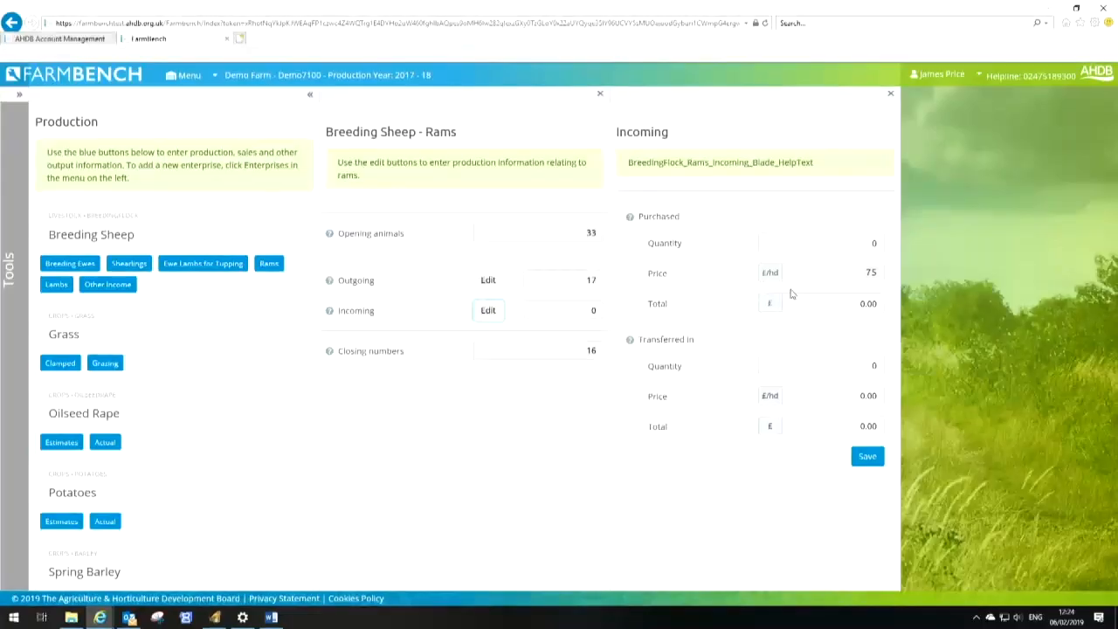
In the rams' incoming details, enter purchases of 10 rams at £600.00 per head
text(0)
key(Tab)
text(600)
key(Tab)
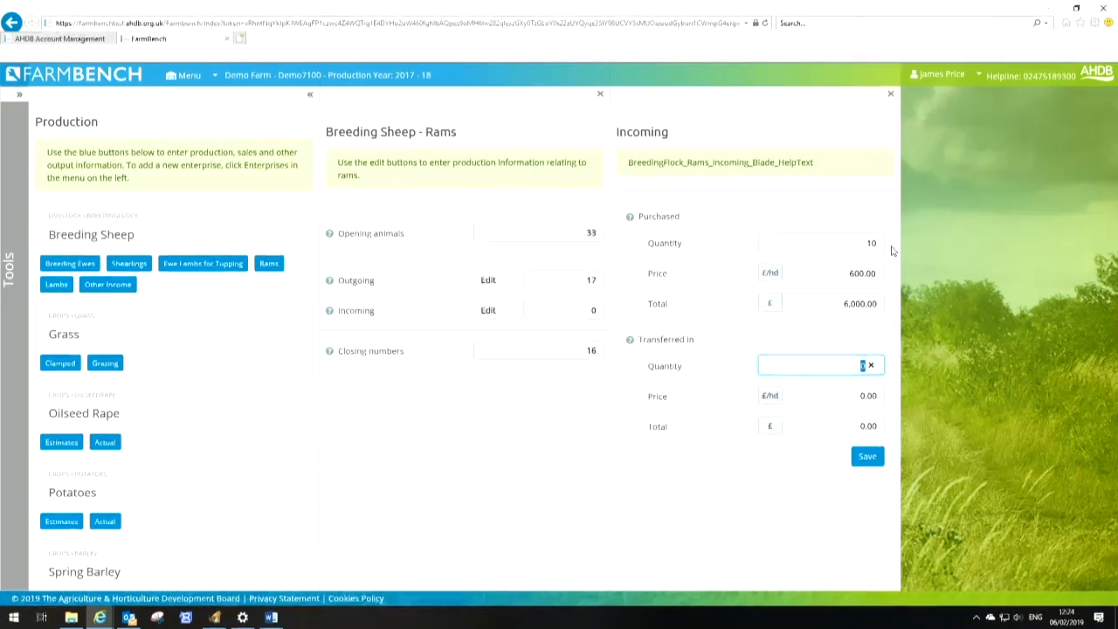
Enter 3 rams transferred in at £500.00 per head and save the incoming details
key(Tab)
text(500)
key(Tab)
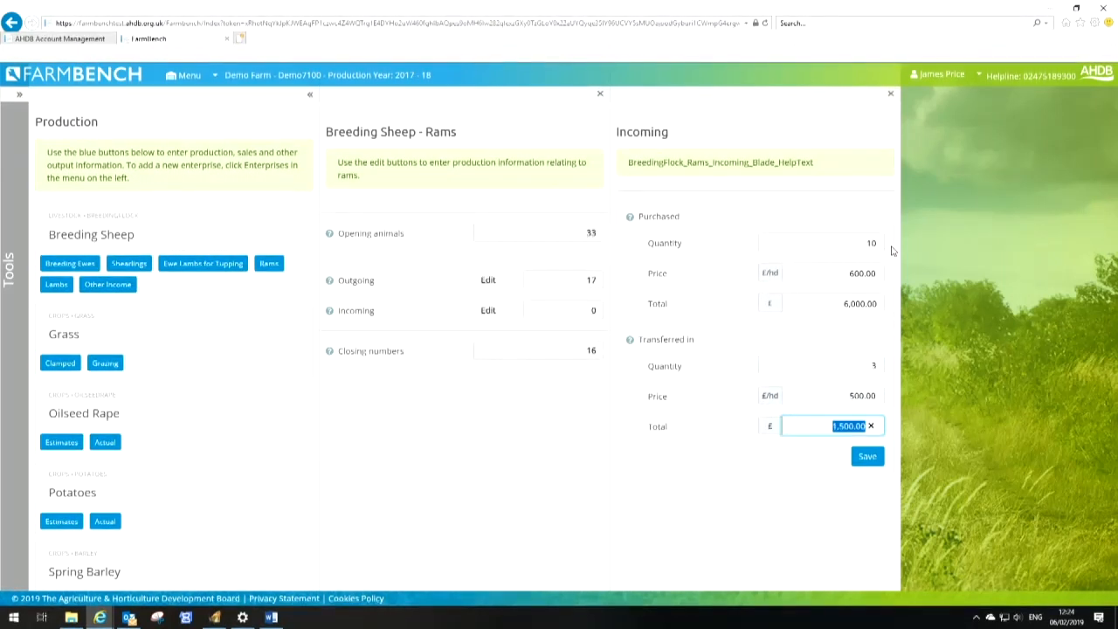
click(868, 457)
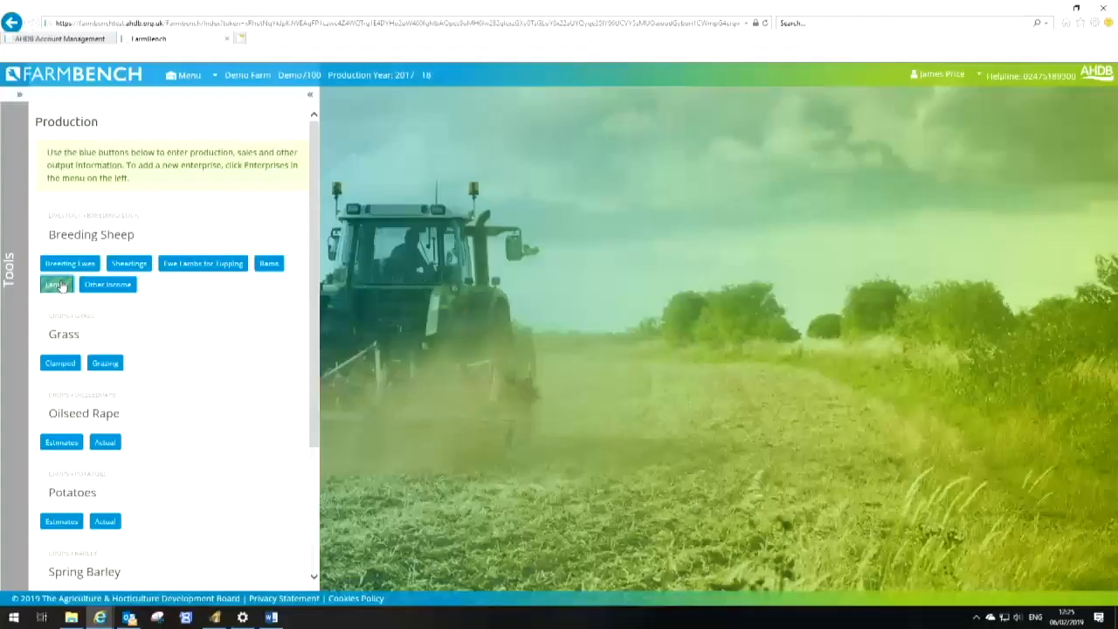
Open the lambs' lambing info and enter 2,068 lambs born alive
click(48, 284)
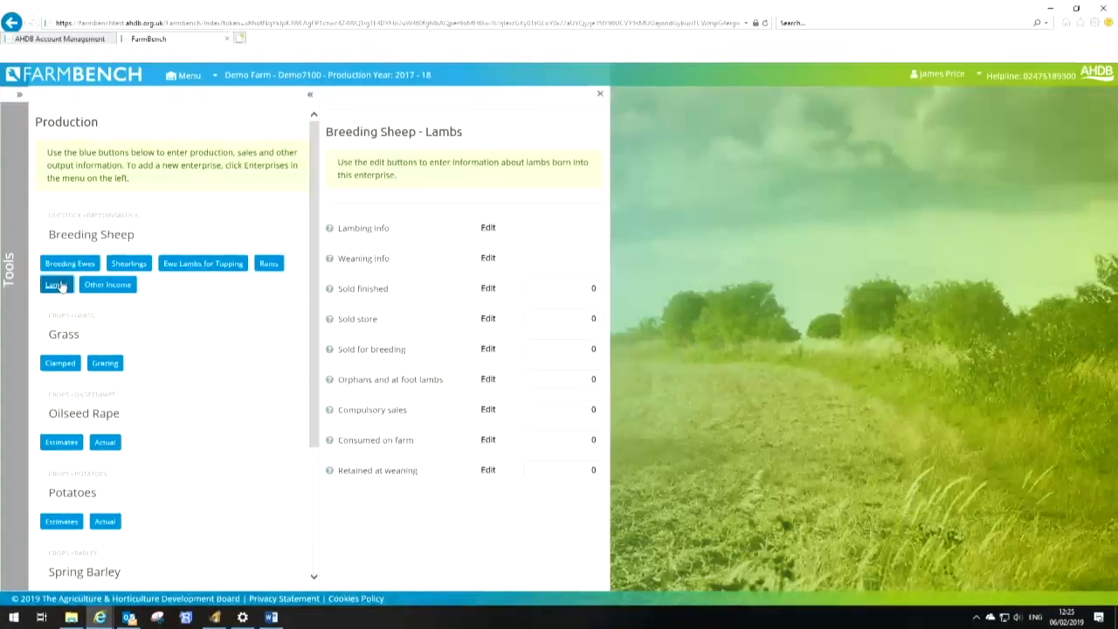
click(493, 228)
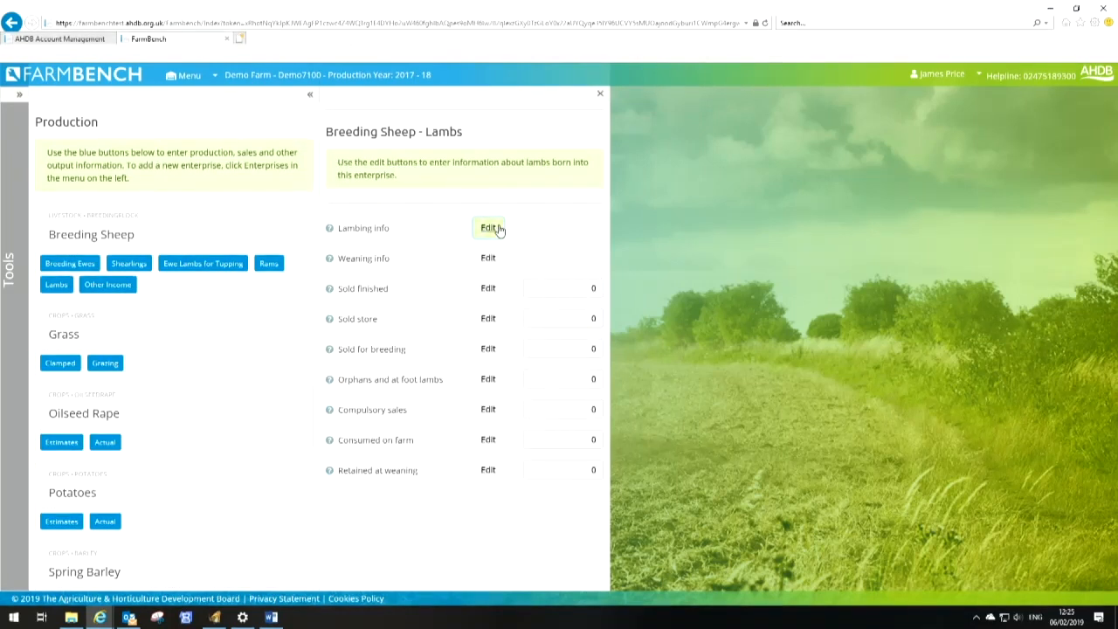
click(865, 217)
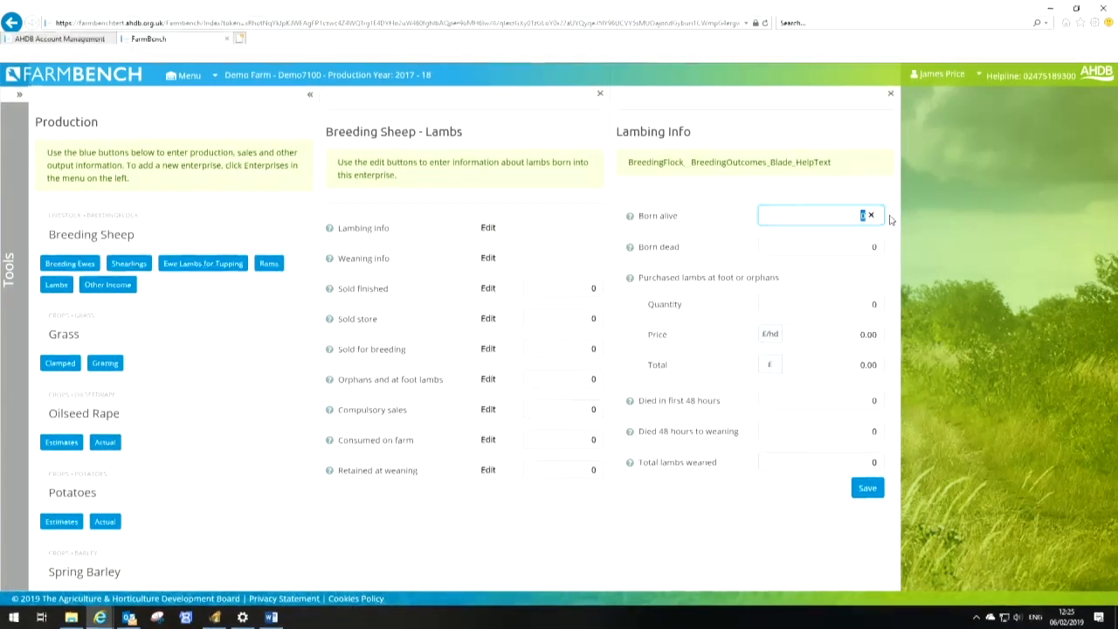
text(2,068)
key(Tab)
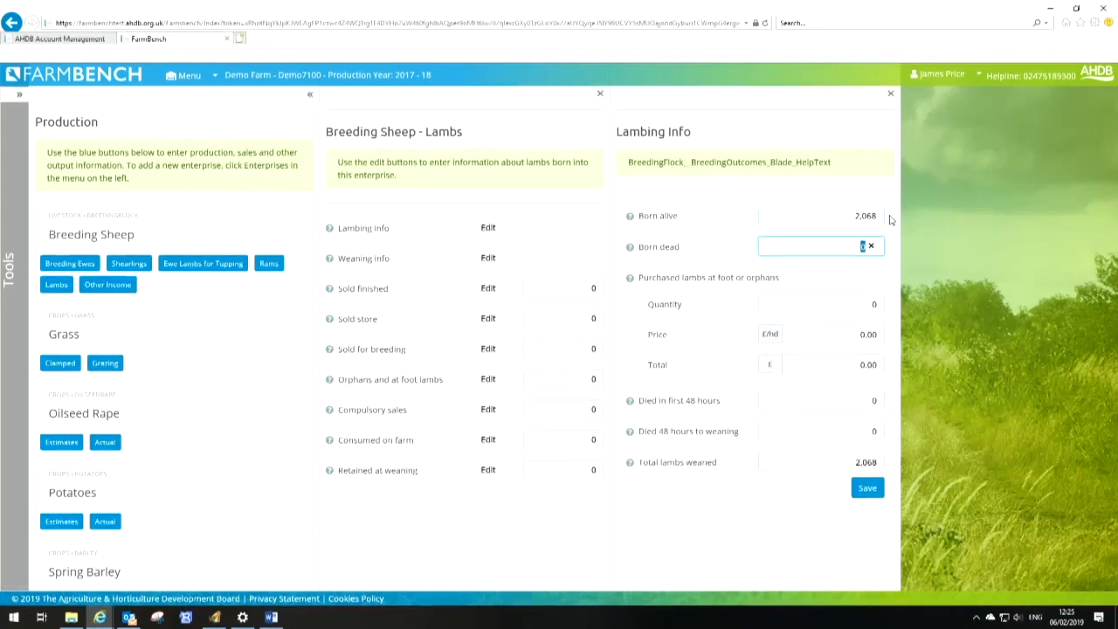
Enter 100 born dead, 179 died in first 48 hours and 100 died 48 hours to weaning, then save the lambing info
text(100)
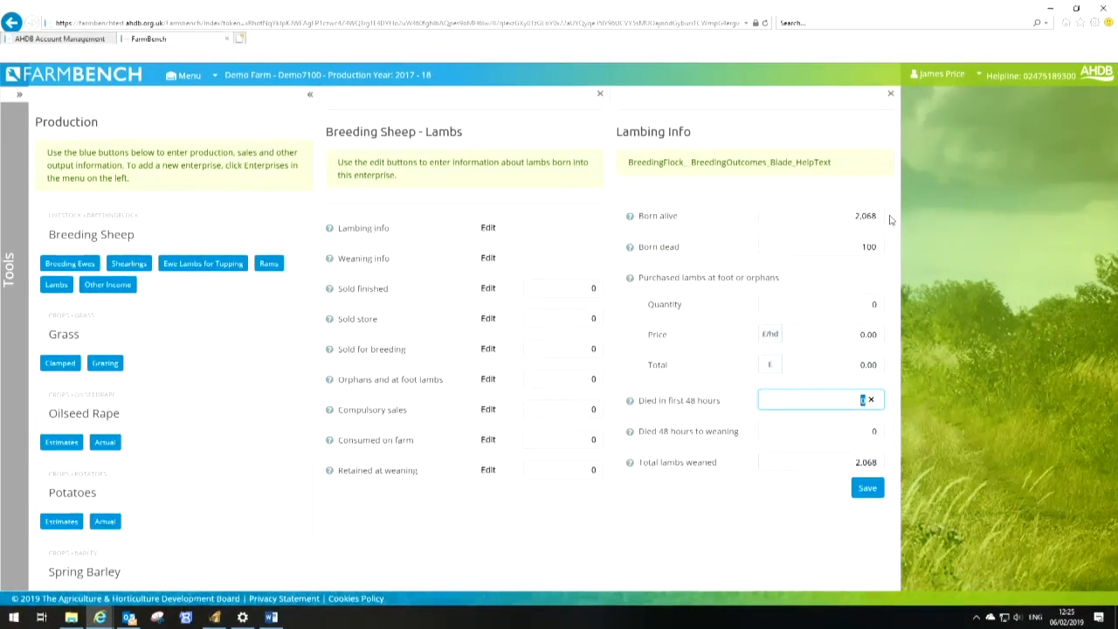
text(179)
key(Tab)
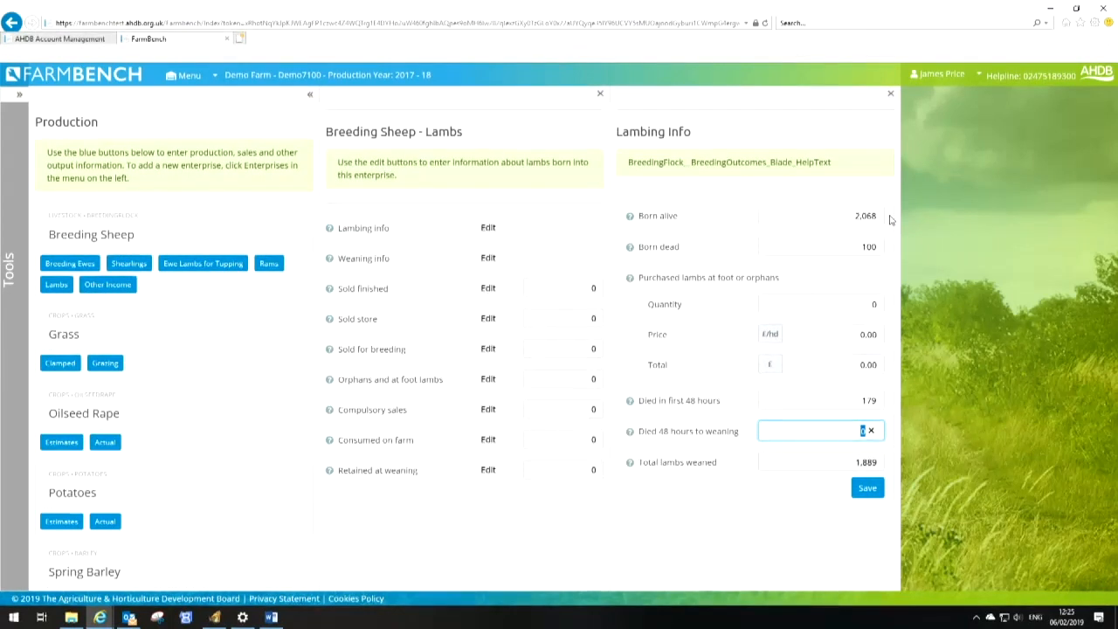
text(100)
key(Tab)
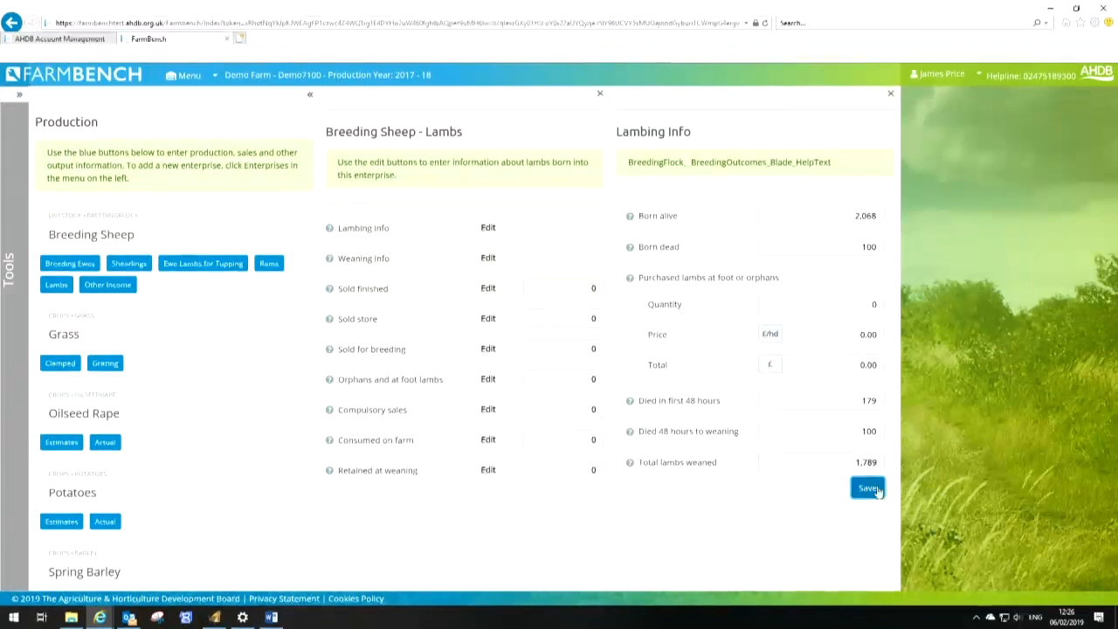
click(870, 491)
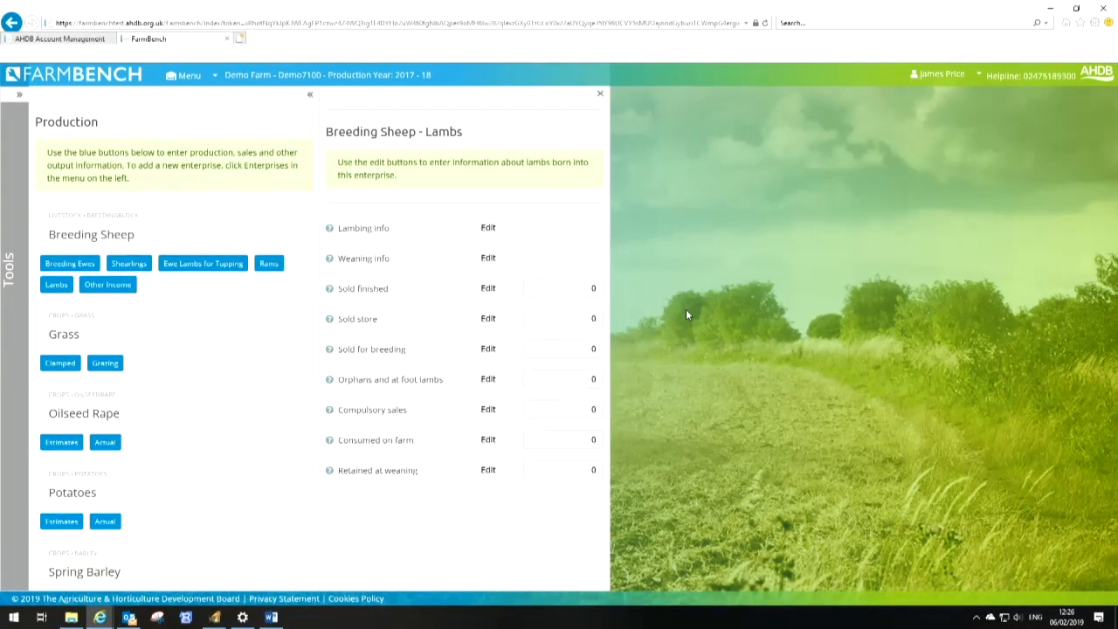
Open the lambs' weaning info and set average weaning age to 120 days and average weaning weight to 30 kg
click(488, 259)
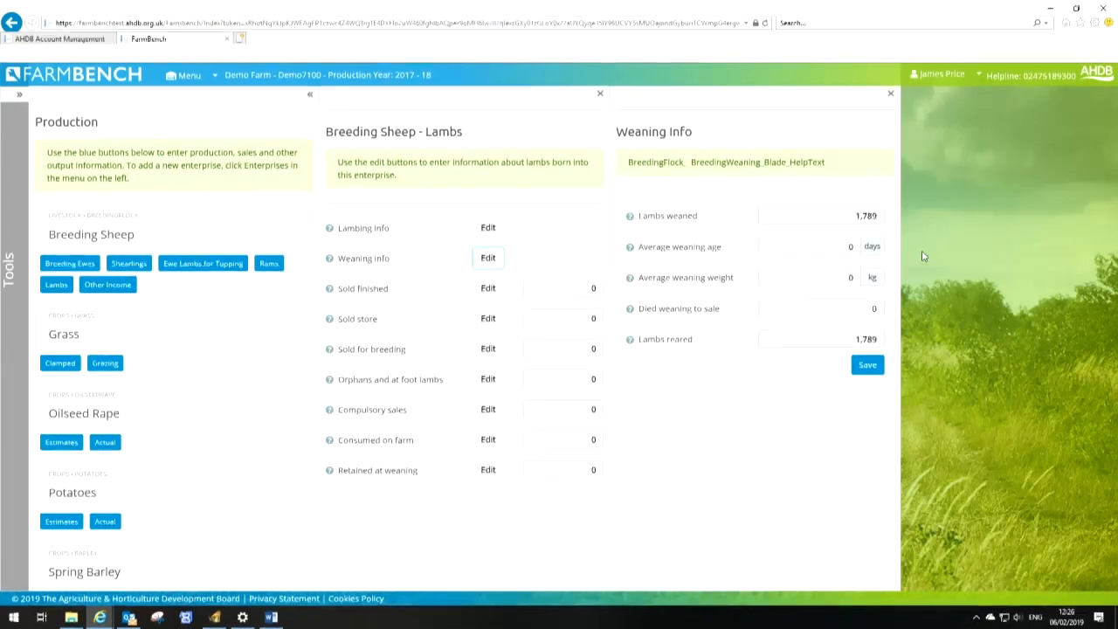
double_click(838, 248)
text(120)
key(Tab)
text(30)
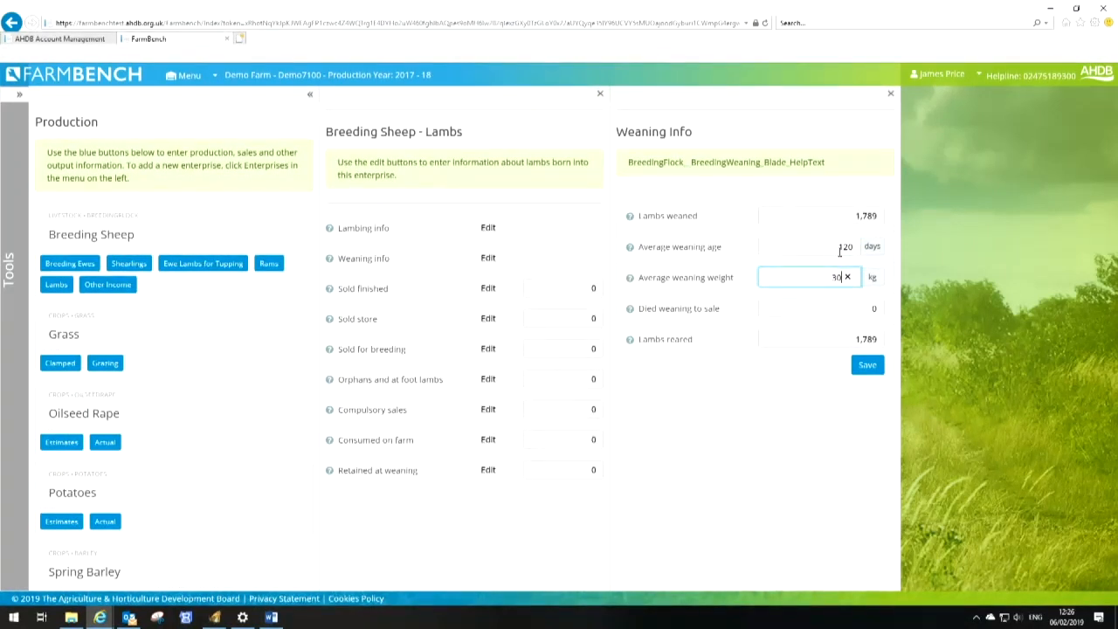
Enter 19 lambs died weaning to sale and save the weaning info
key(Tab)
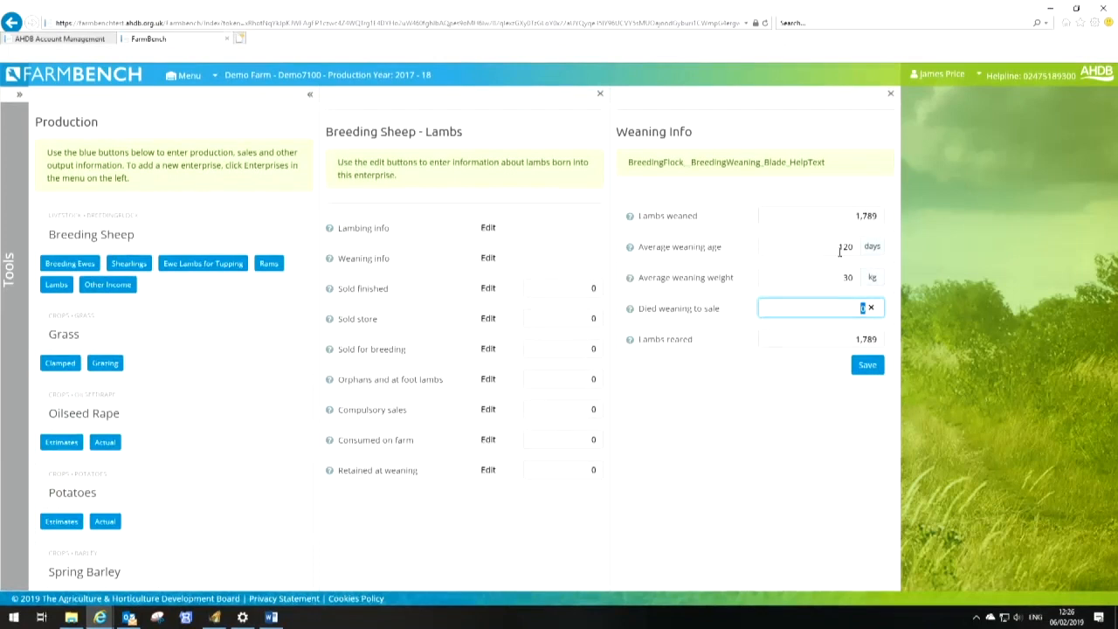
text(19)
key(Tab)
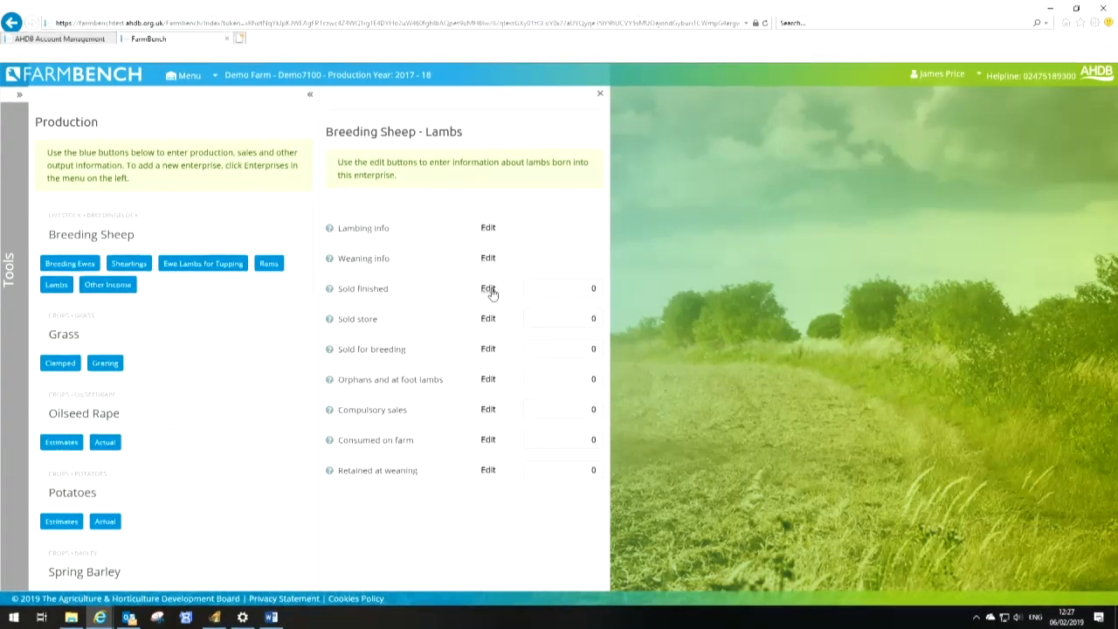
Open the sold-finished lambs details and enter 1,667 lambs sold at £69.29 per head
click(488, 289)
click(846, 249)
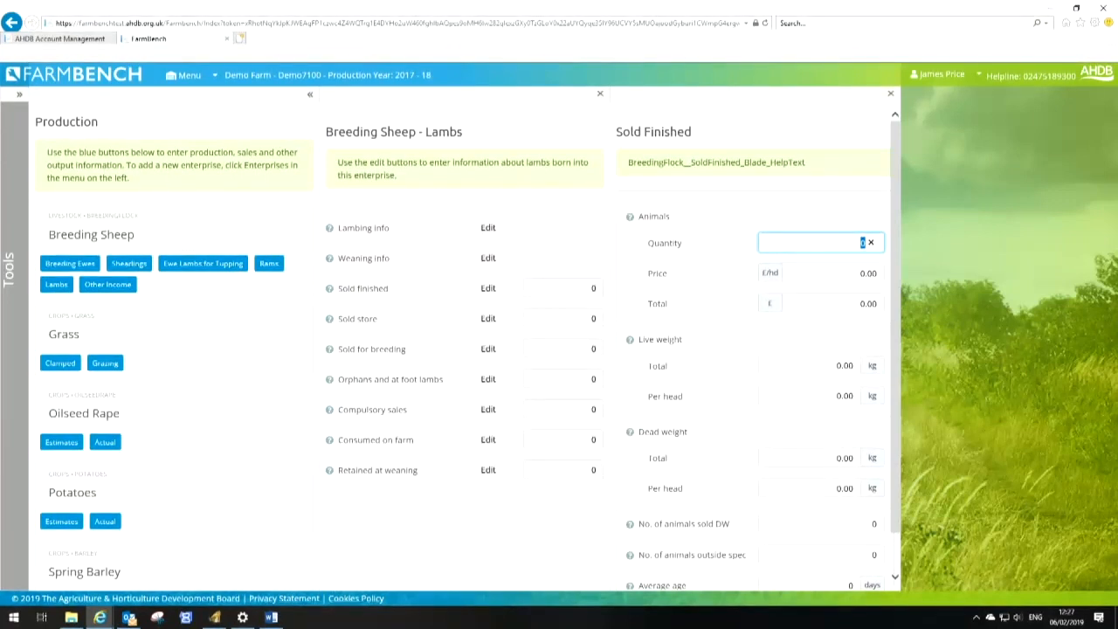
text(1667)
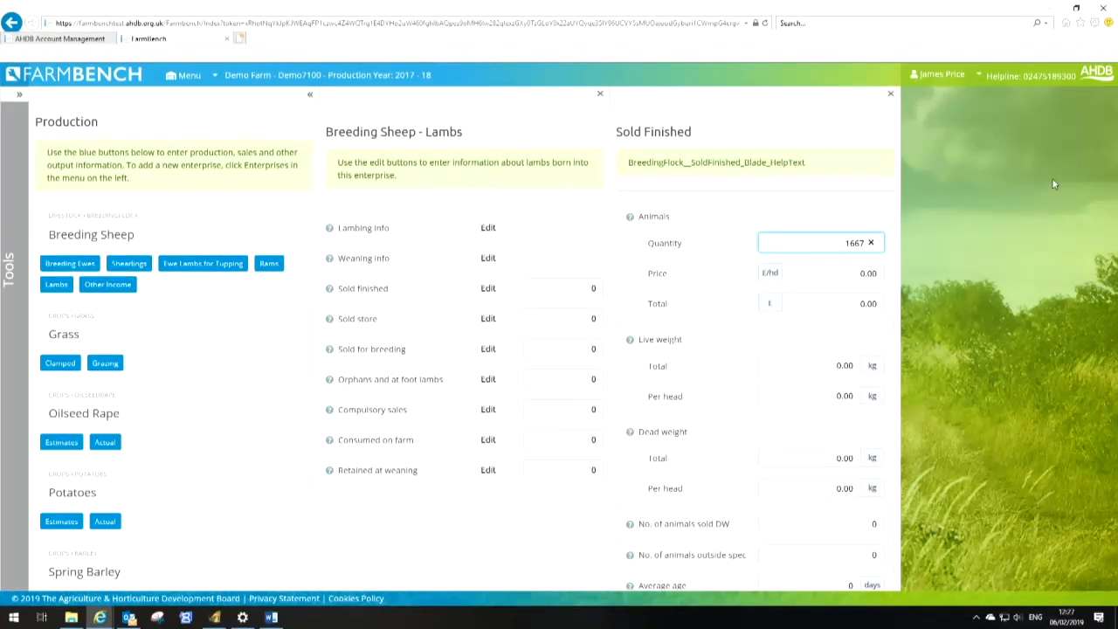
key(Tab)
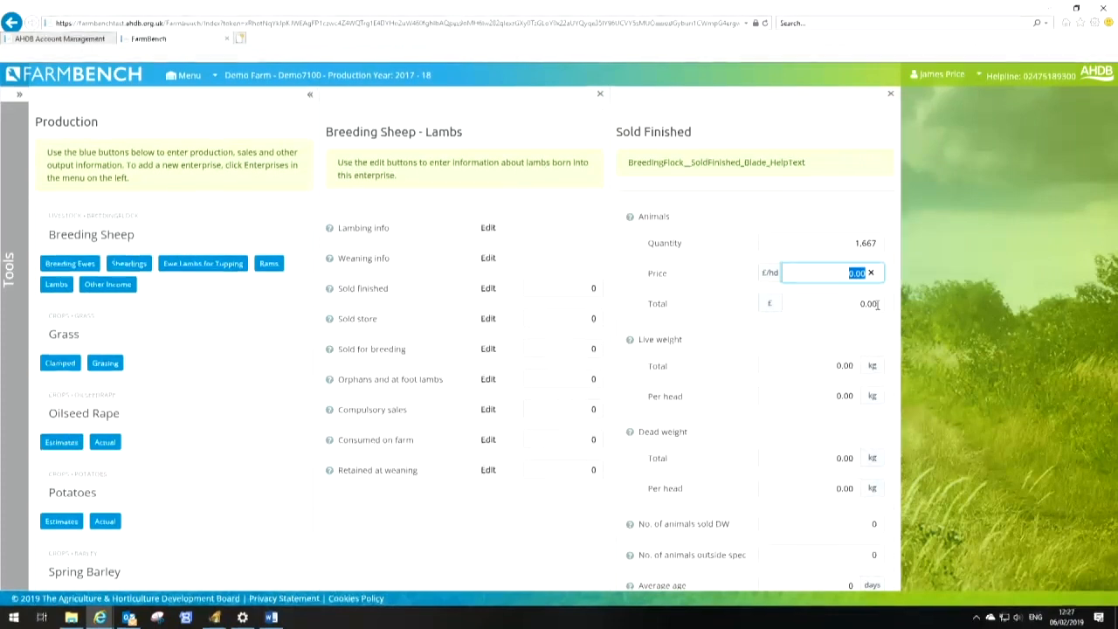
text(69.29)
key(Tab)
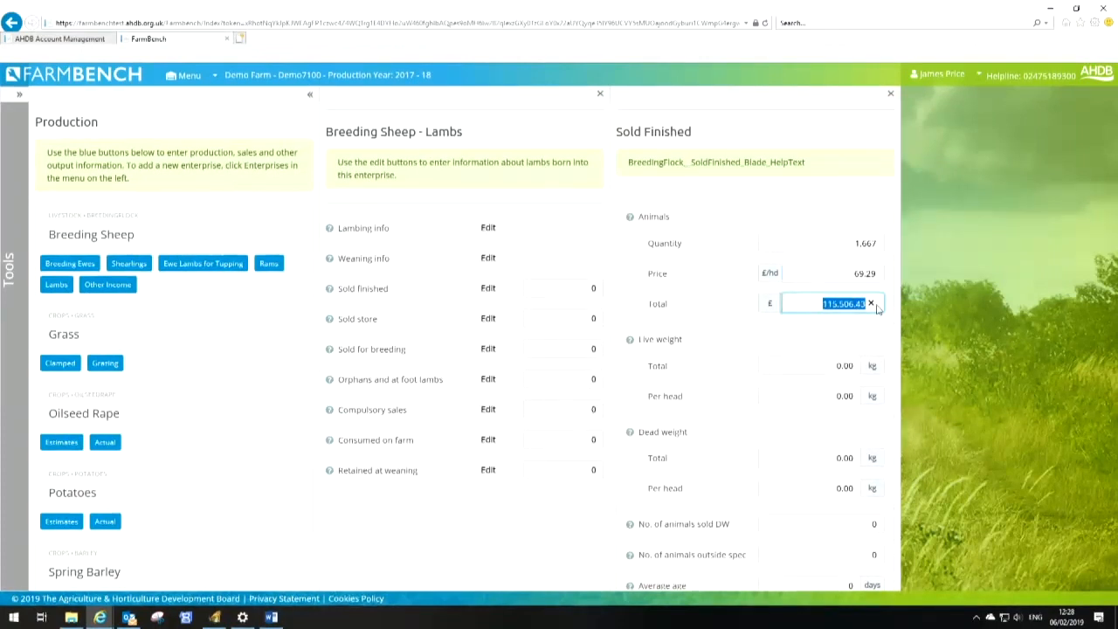
Enter the finished lambs' live weight as 41.72 kg per head and dead weight as 19.61 kg per head
key(Tab)
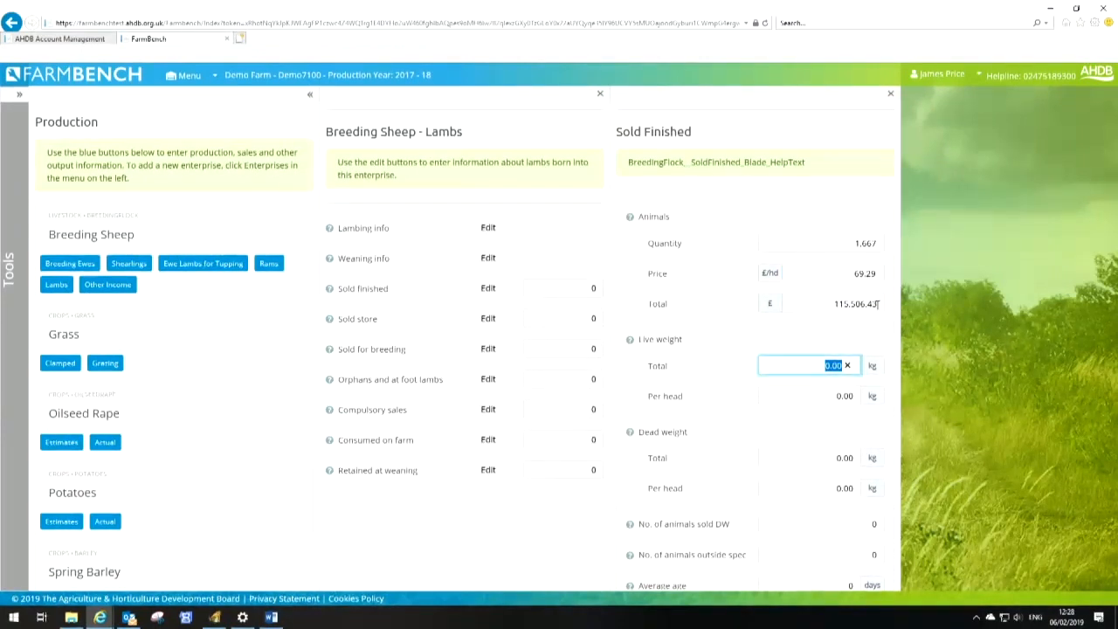
text(41.72)
key(Tab)
text(41.73)
key(Tab)
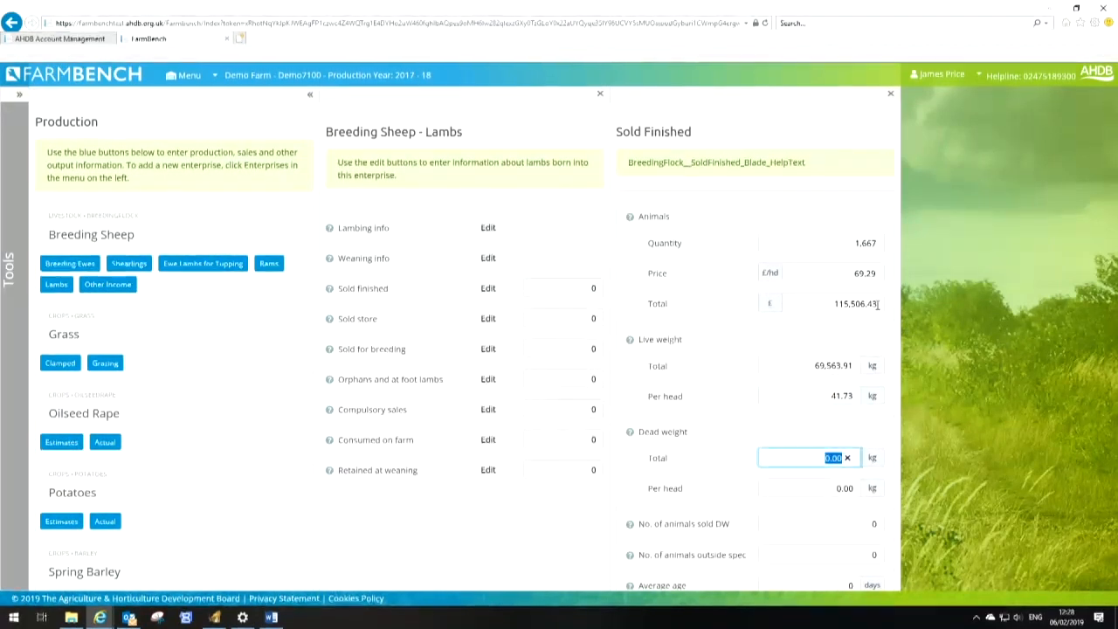
key(shift+Tab)
text(41)
key(Tab)
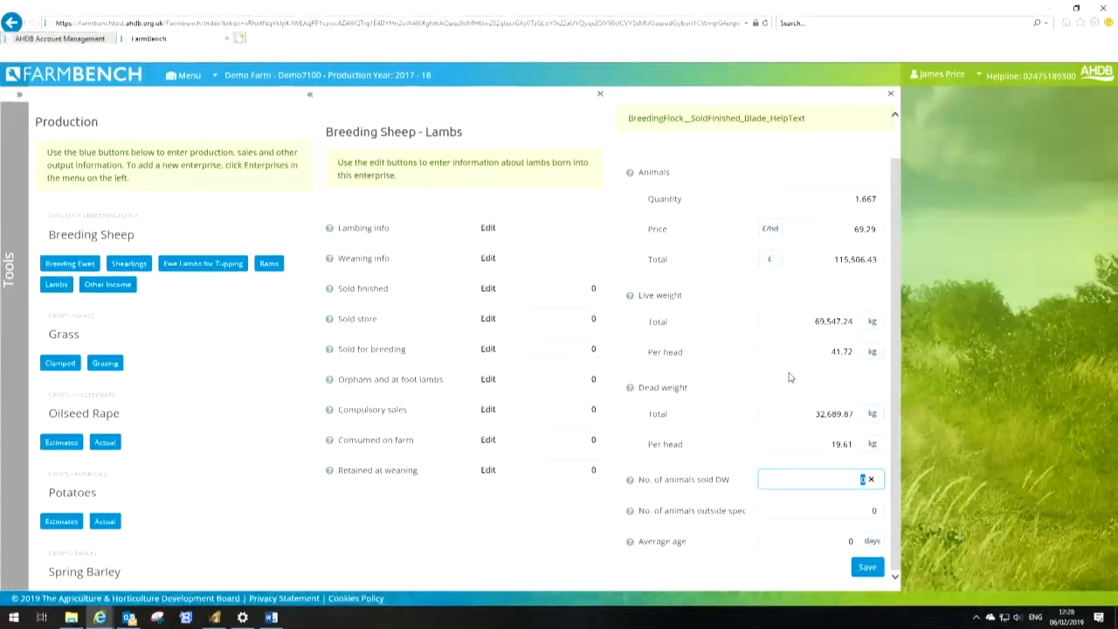
Enter 1,667 animals sold deadweight with an average age of 139 days and save the sold-finished lambs details
text(1667)
key(Tab)
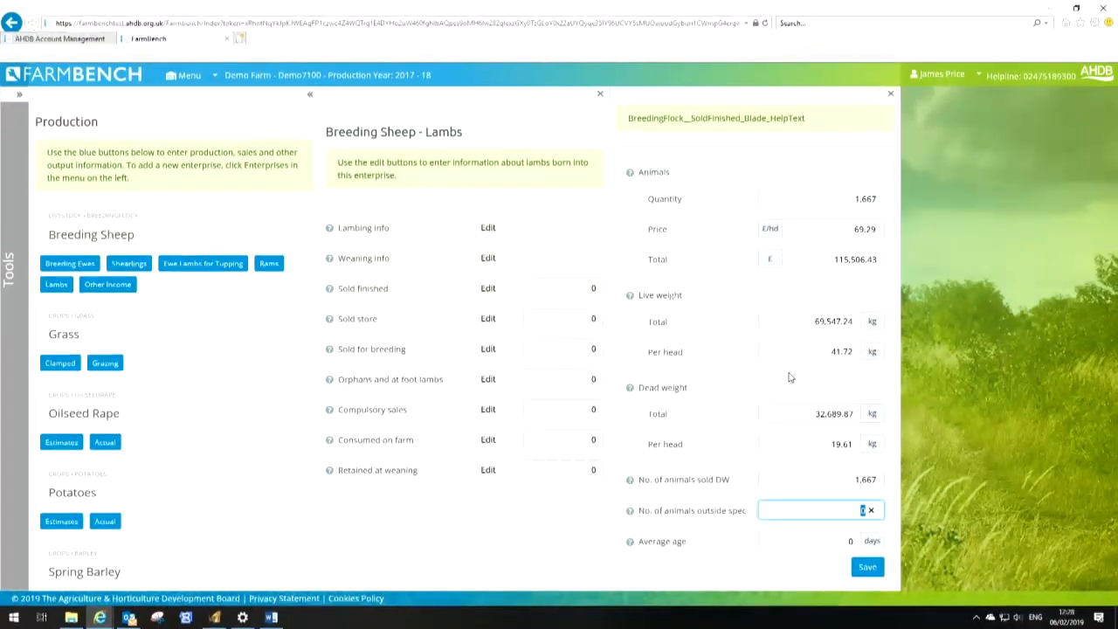
key(Tab)
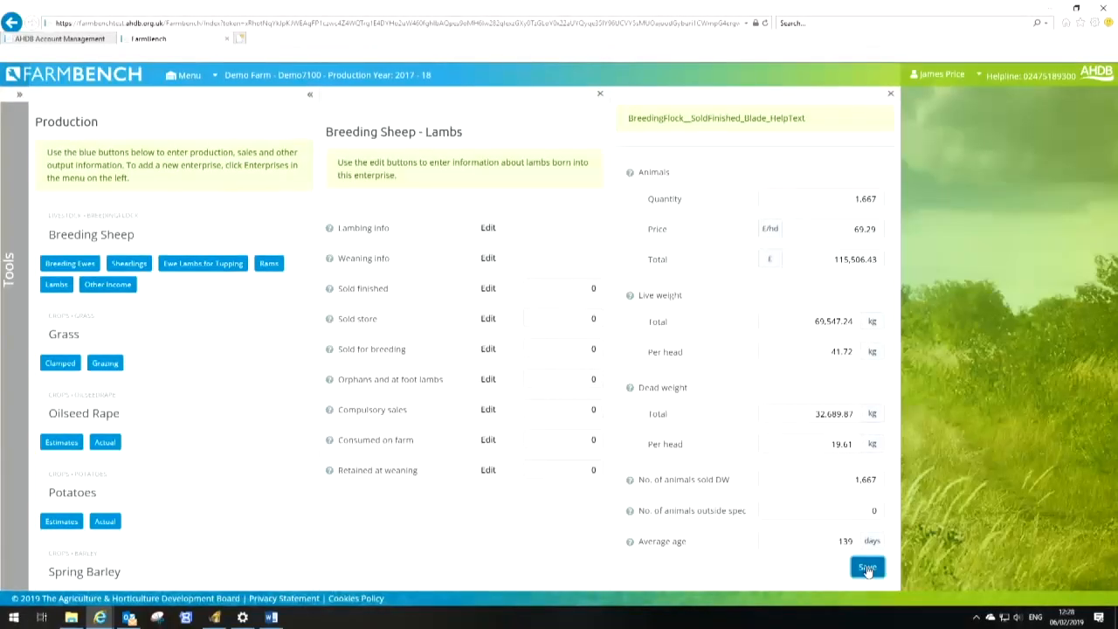
click(868, 569)
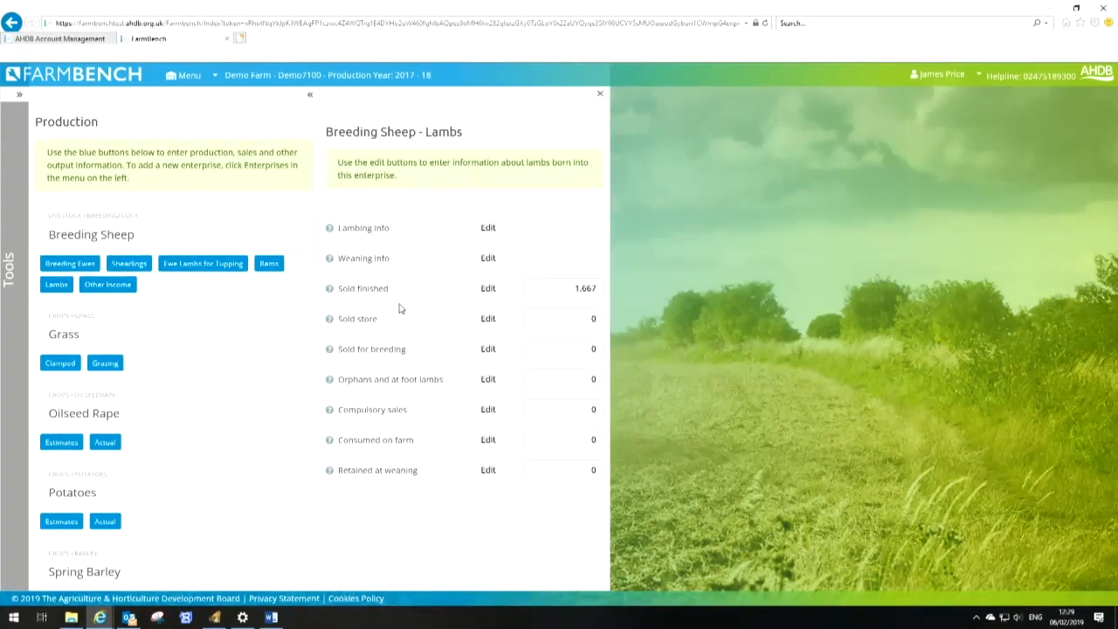
Open lambs retained at weaning, enter 103 lambs at £82.67 per head, 43 kg per head, 190 days average age, and save
click(488, 471)
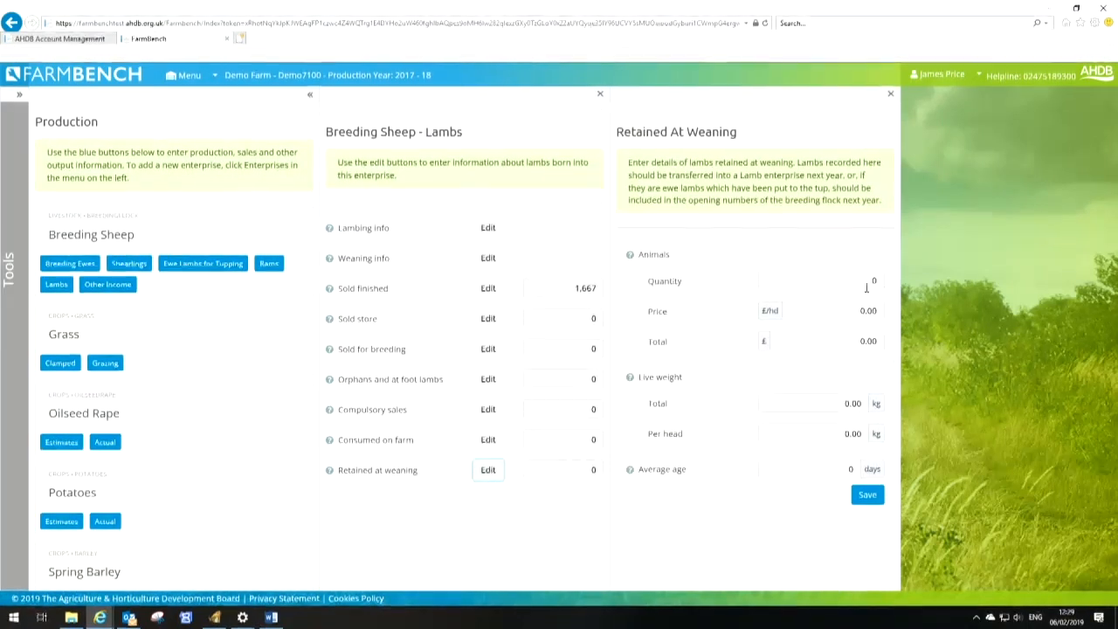
text(103)
key(Tab)
text(.67)
key(Tab)
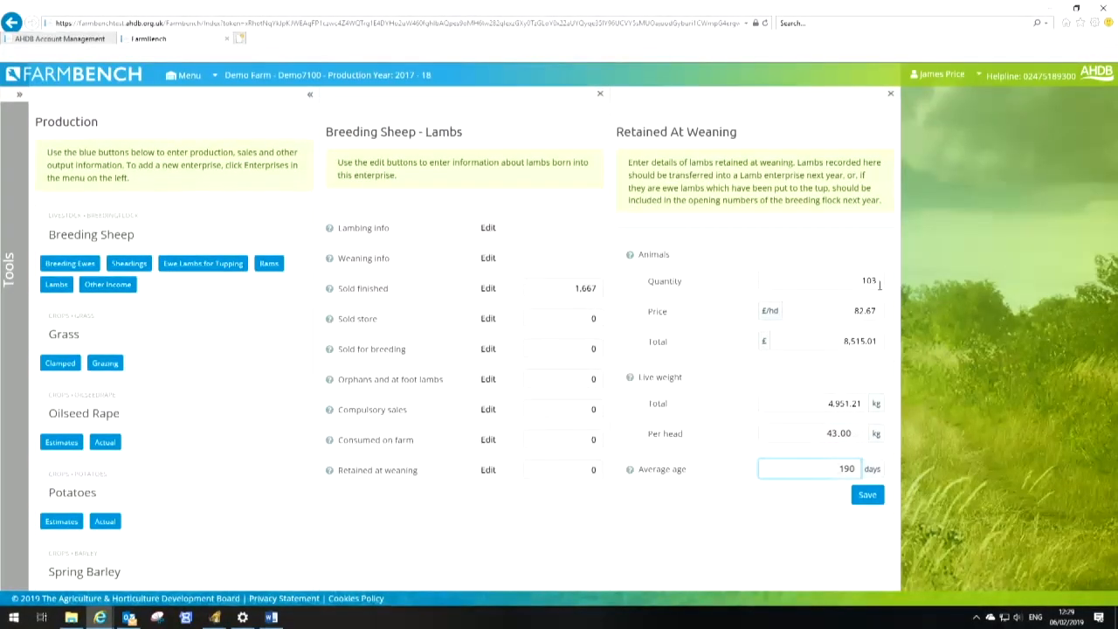
key(Tab)
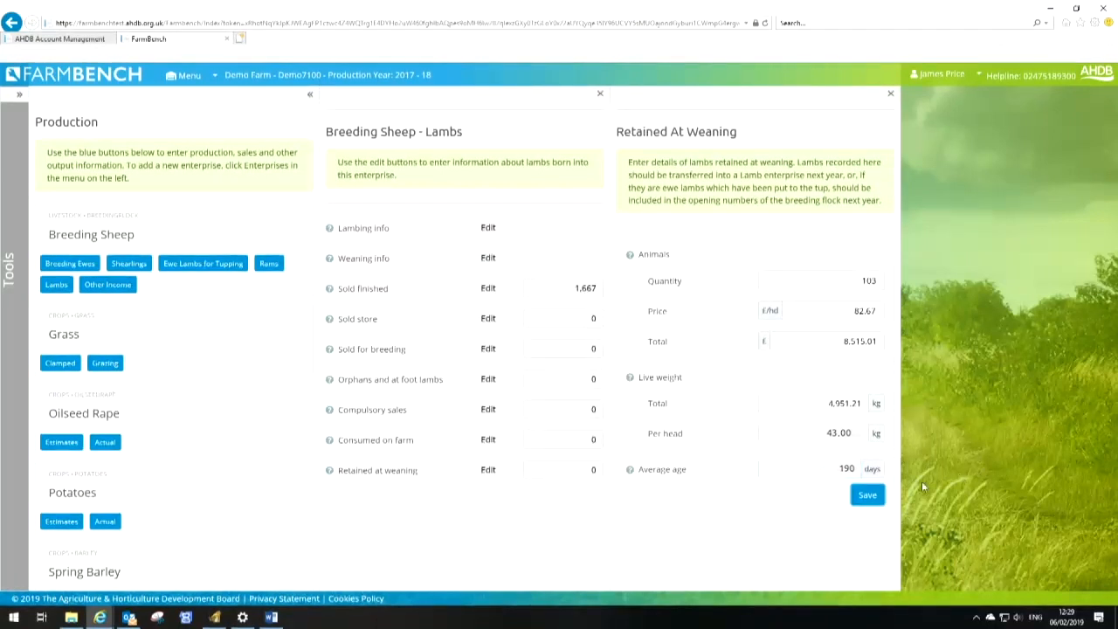
click(871, 502)
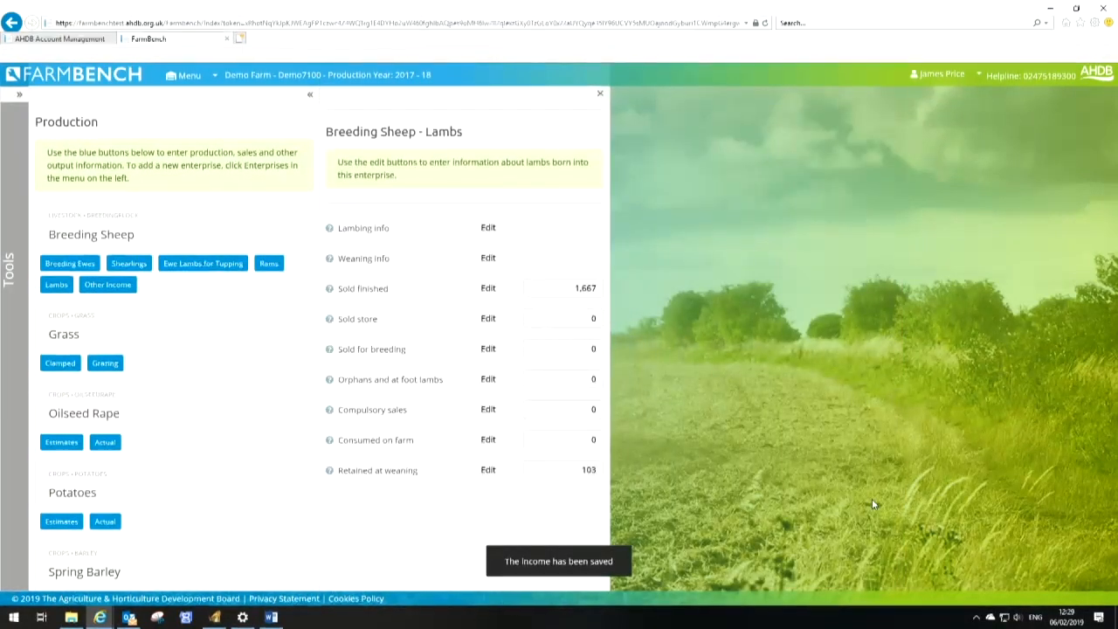
Open Spring Barley estimates and enter 6.45 t/ha harvested, £110 per tonne sale price and £7,350 straw sales, then save
scroll(134, 445, down, 3)
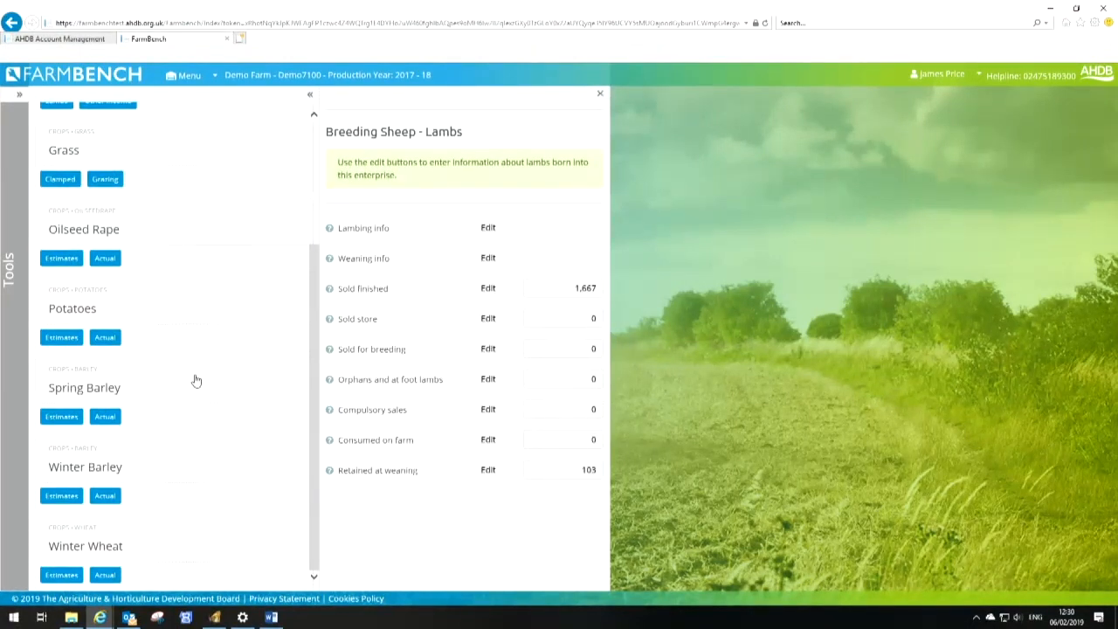
click(62, 421)
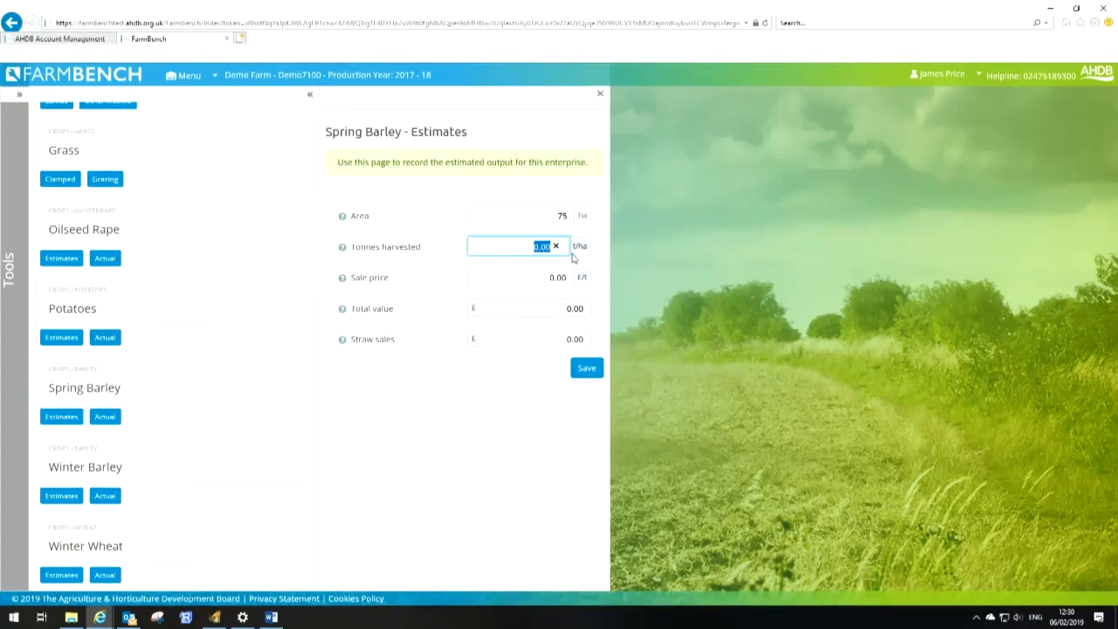
text(.45)
key(Tab)
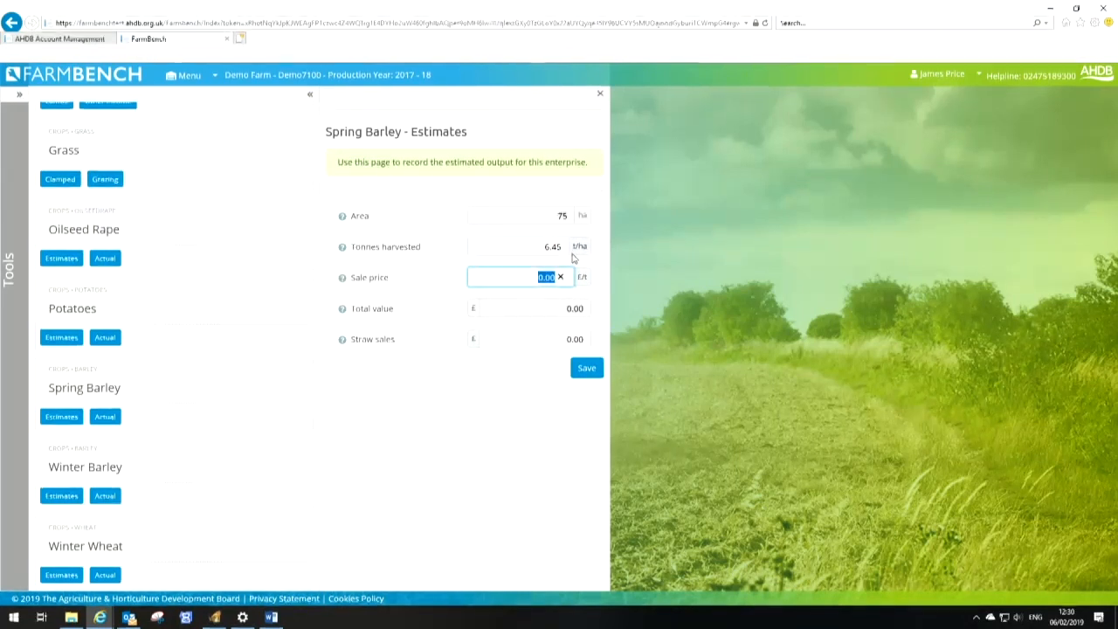
text(110)
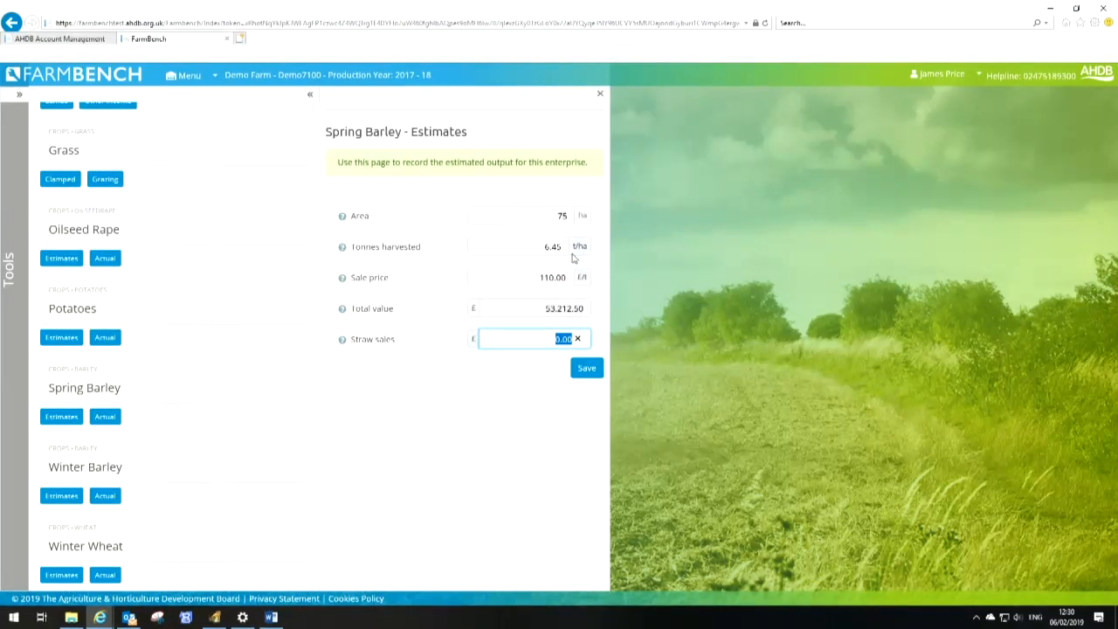
text(7,3)
text(50)
key(Tab)
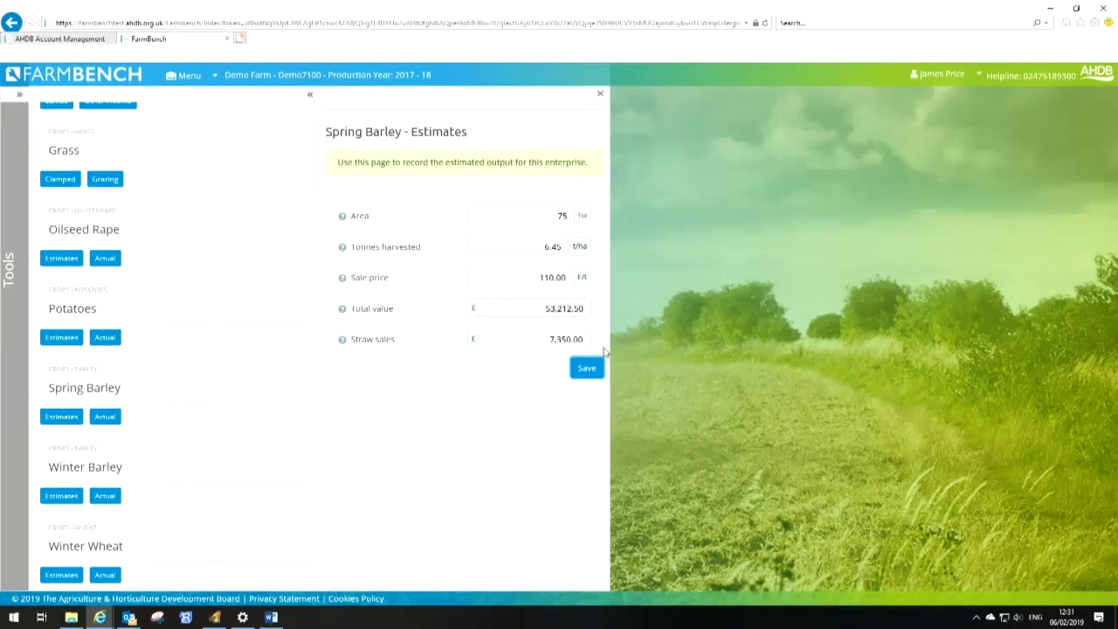
mouse_move(343, 345)
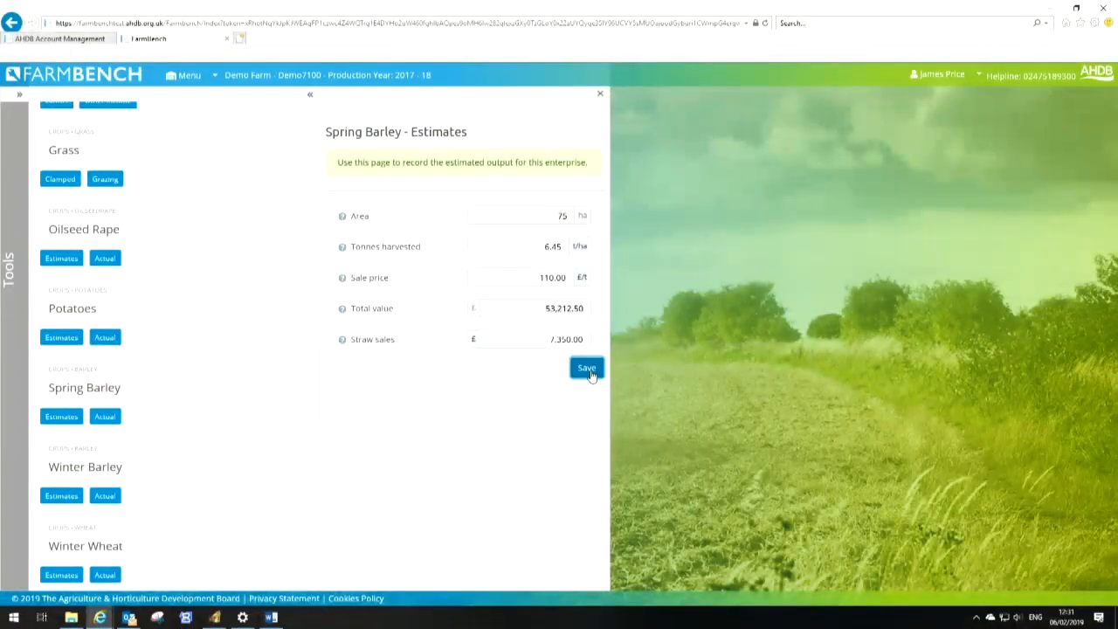
click(588, 368)
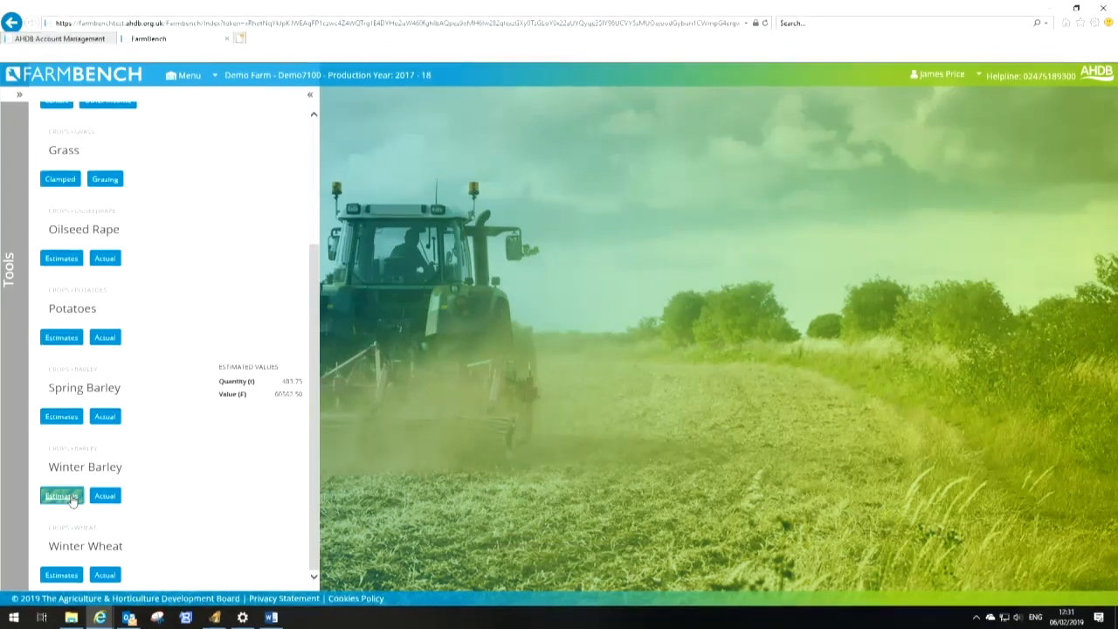
Open Winter Barley estimates, set sale price to £110 per tonne and straw sales to £8,268, then save
click(61, 496)
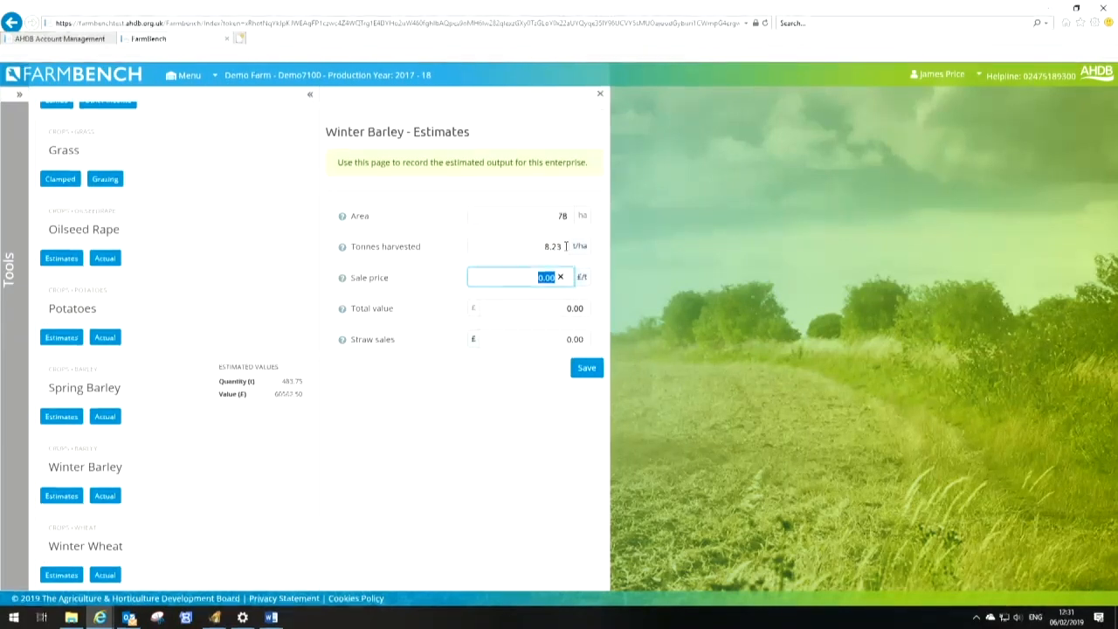
text(110)
key(Tab)
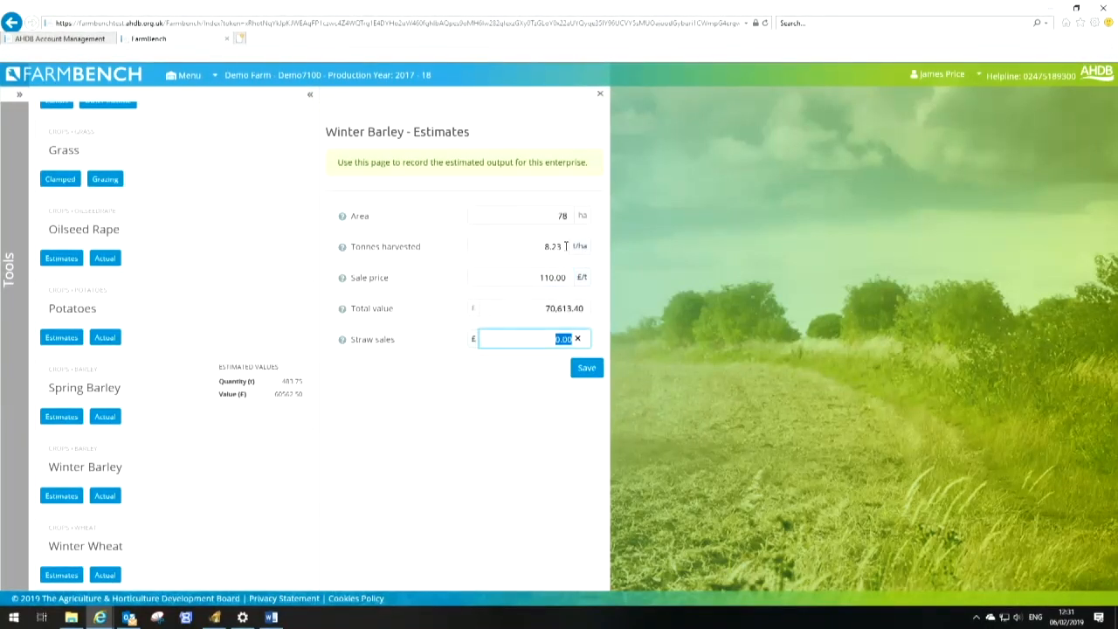
text(8,)
text(268)
key(Tab)
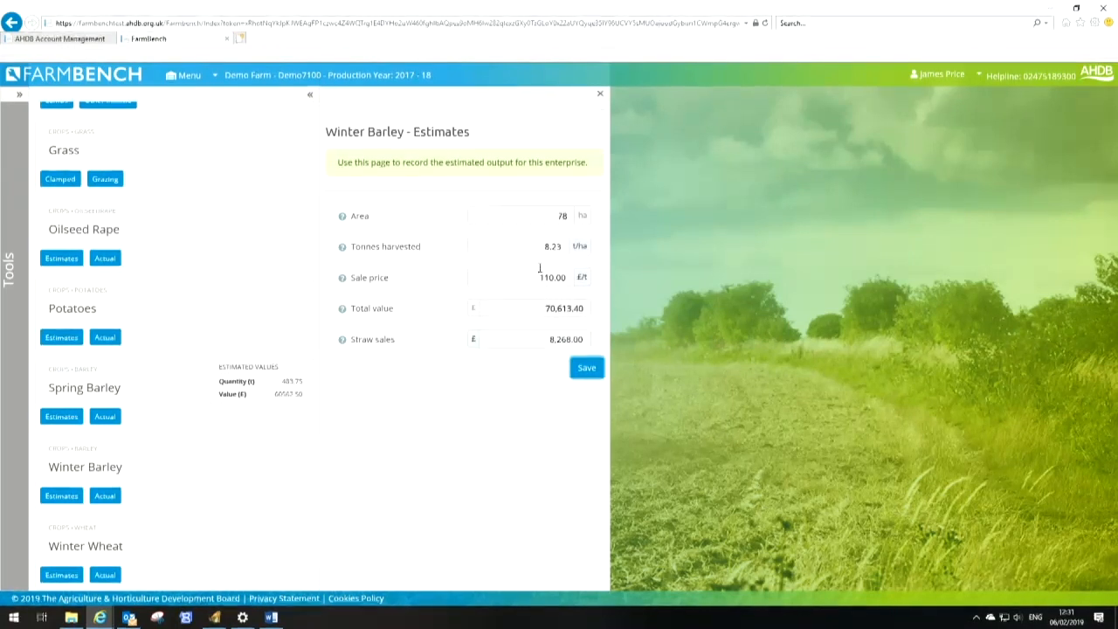
click(585, 368)
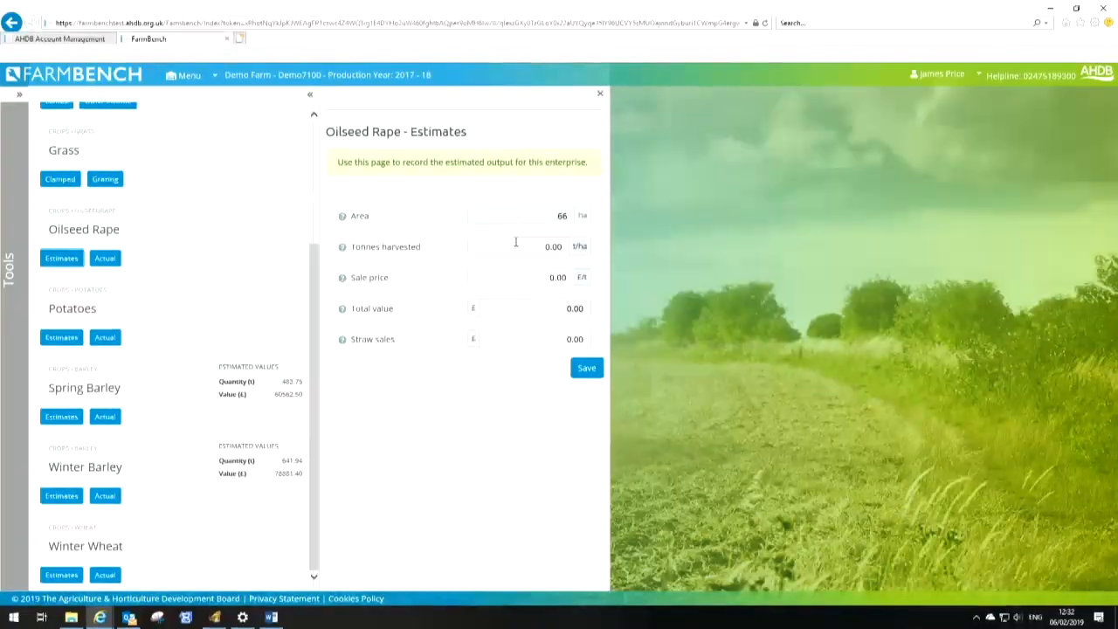
click(517, 246)
text(3.53)
key(Return)
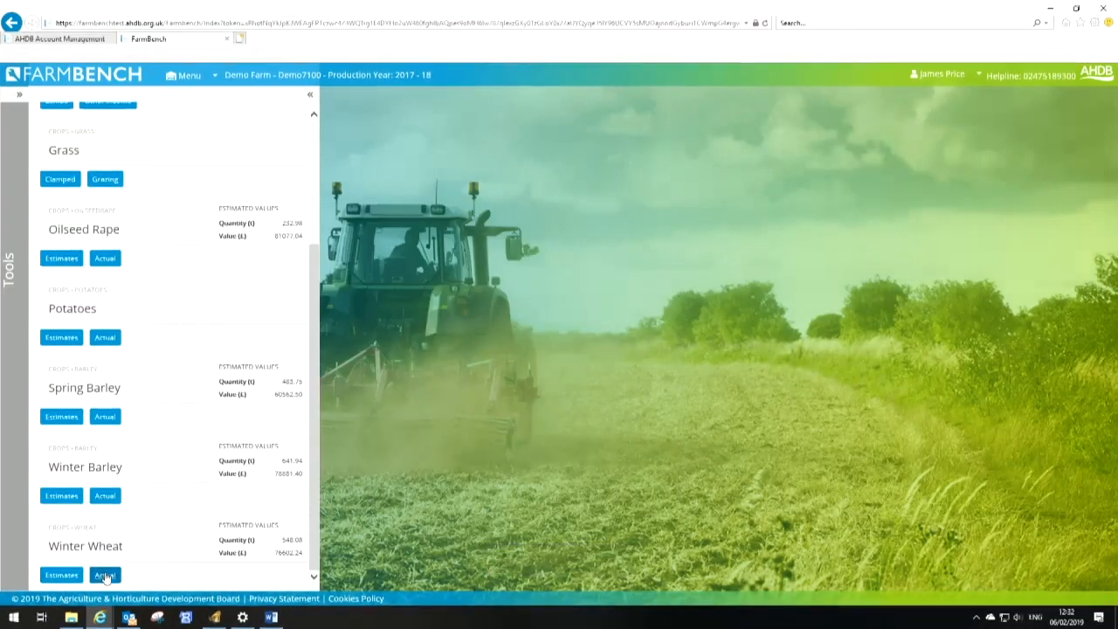
Open the Winter Wheat actual output form
click(105, 575)
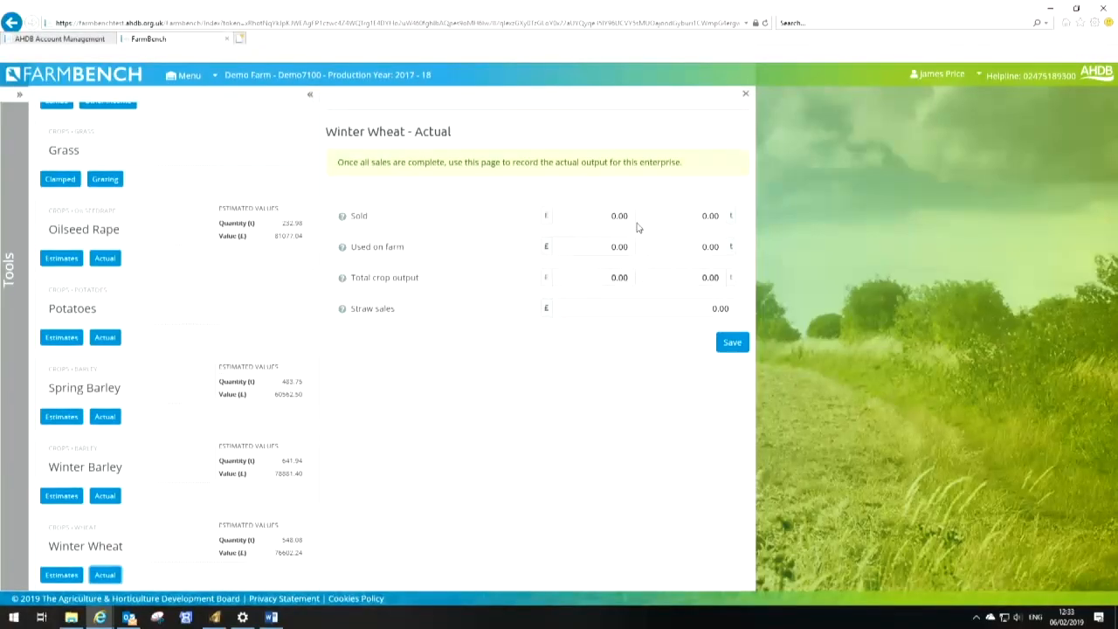
mouse_move(343, 250)
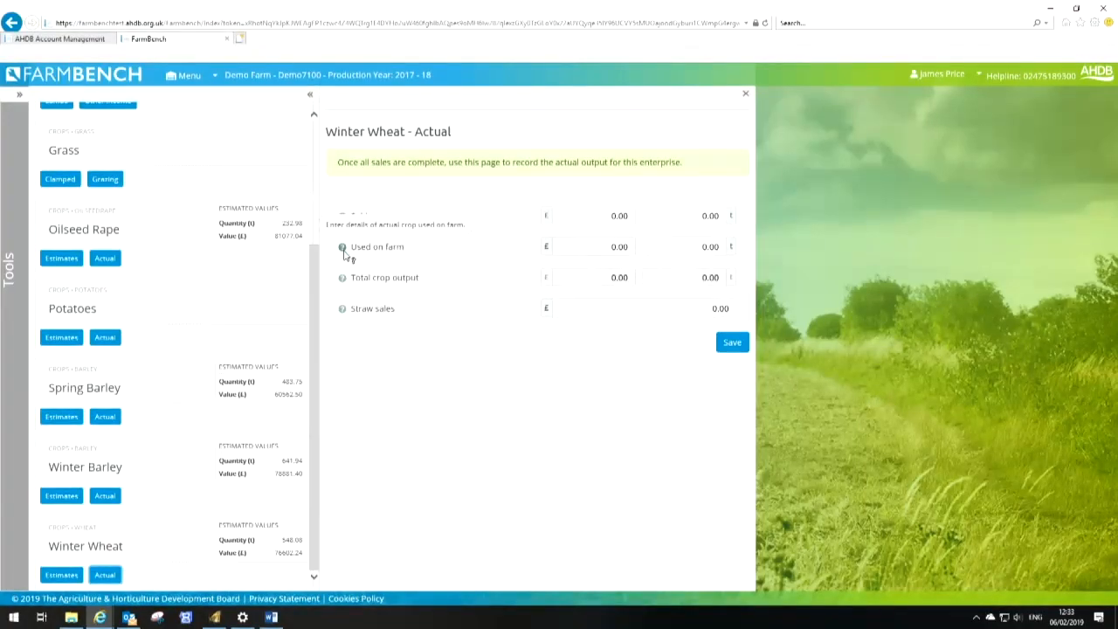
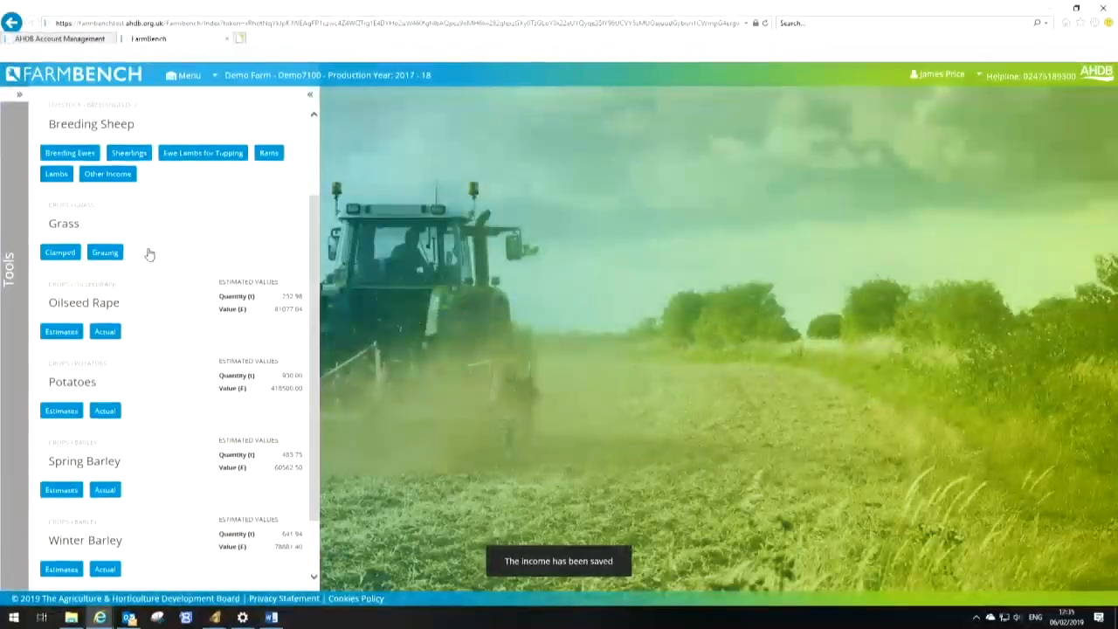
Open Grass grazing details, enter 1,100 breeding sheep grazed, and save
click(106, 253)
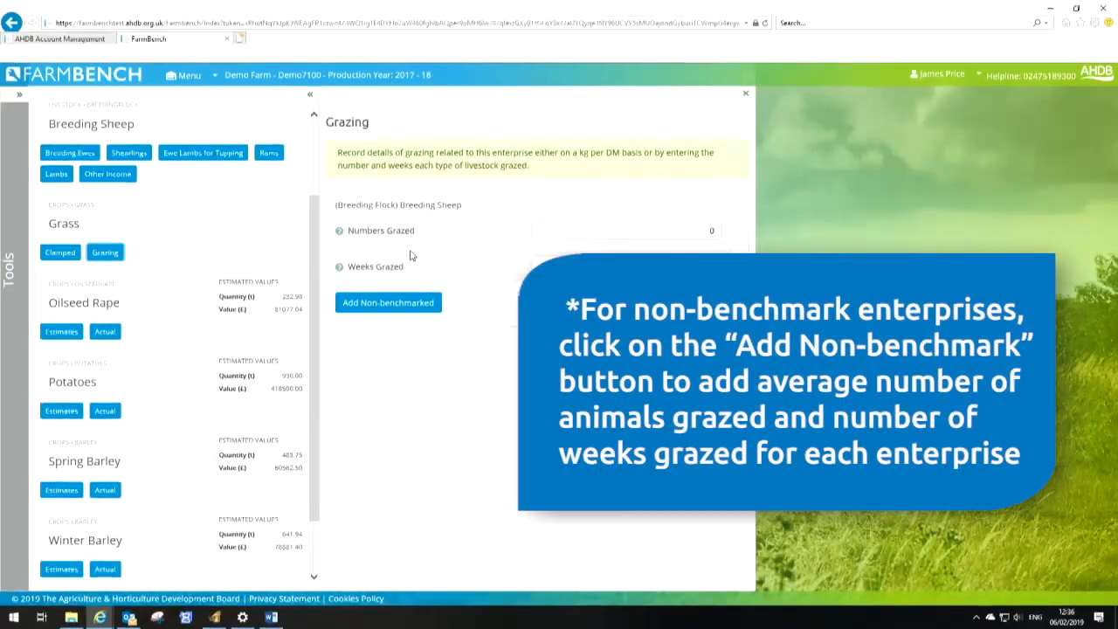
drag(696, 231, 742, 240)
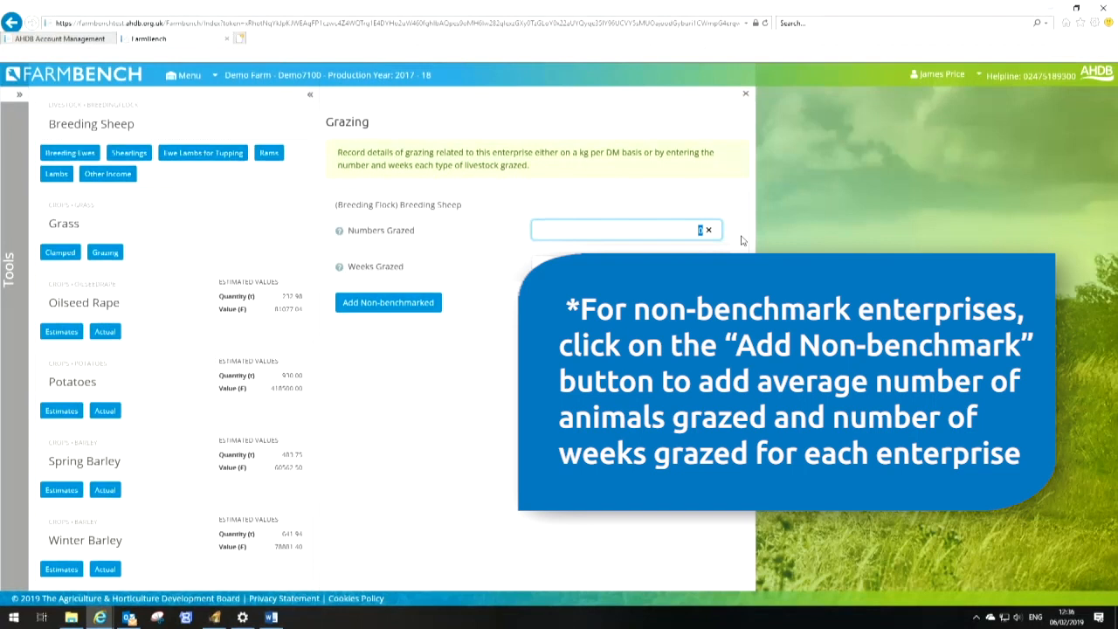
text(1,100)
key(Tab)
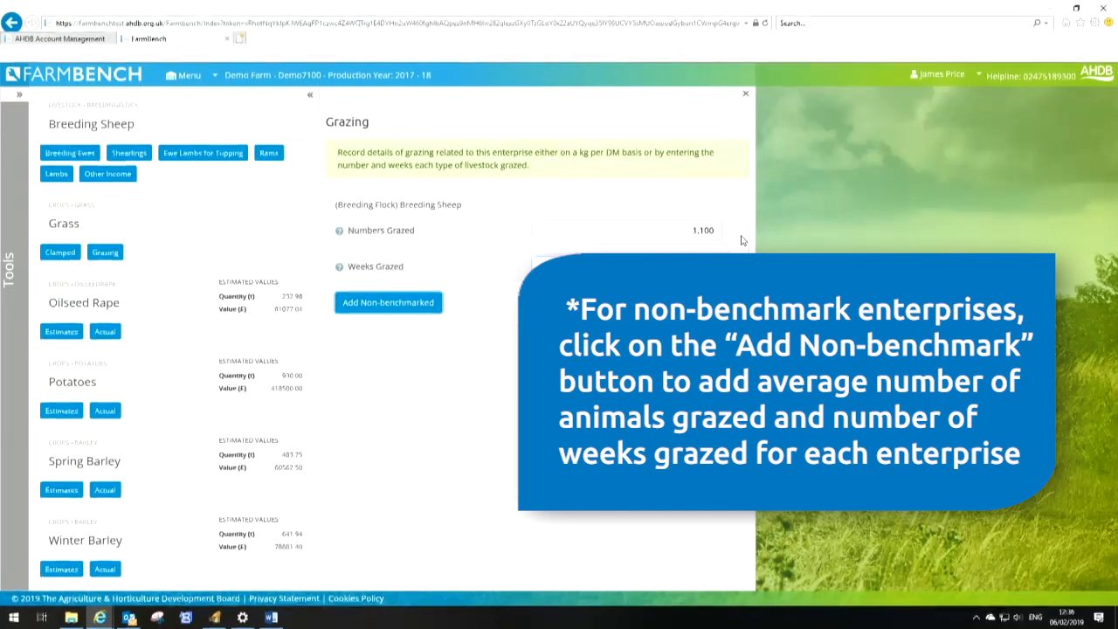
click(704, 345)
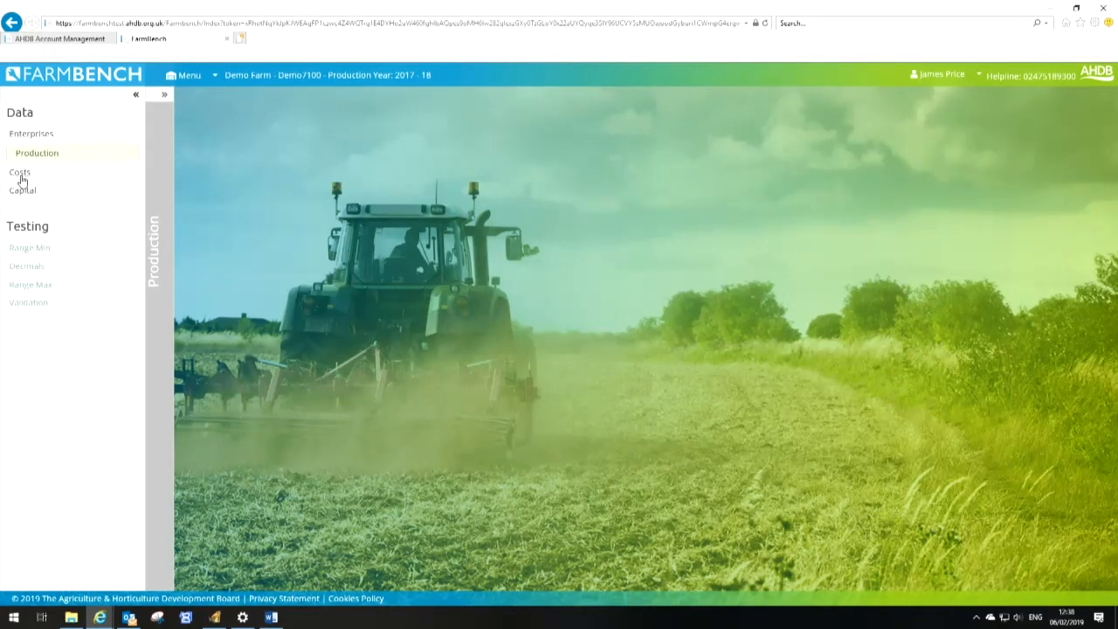
Open crop seed costs, set Winter Wheat seed cost to £44 per ha, and save
click(23, 175)
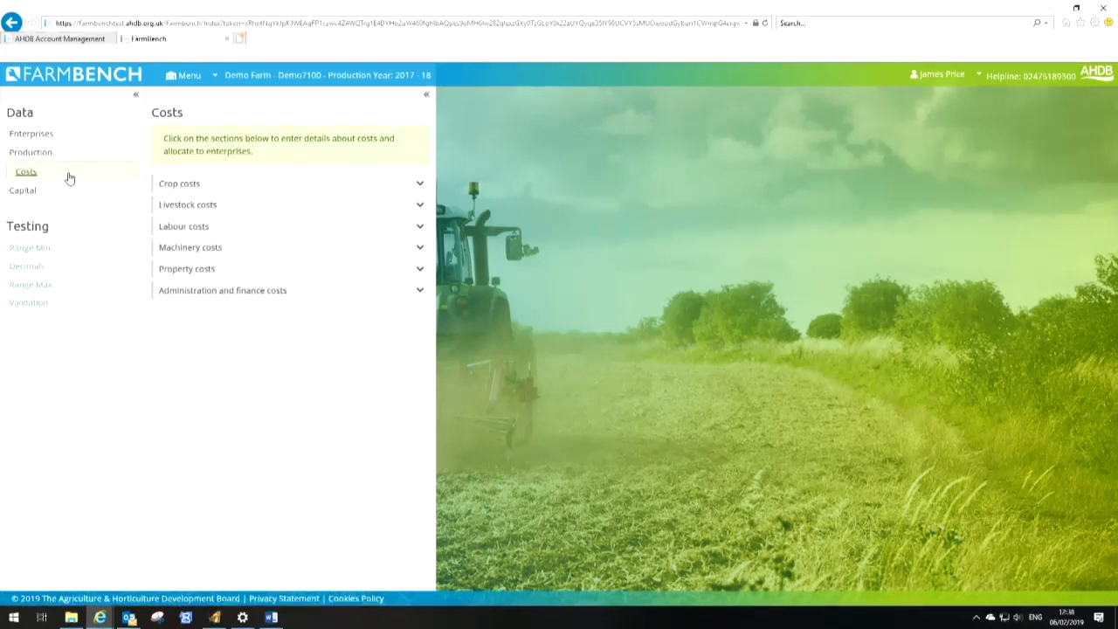
click(418, 185)
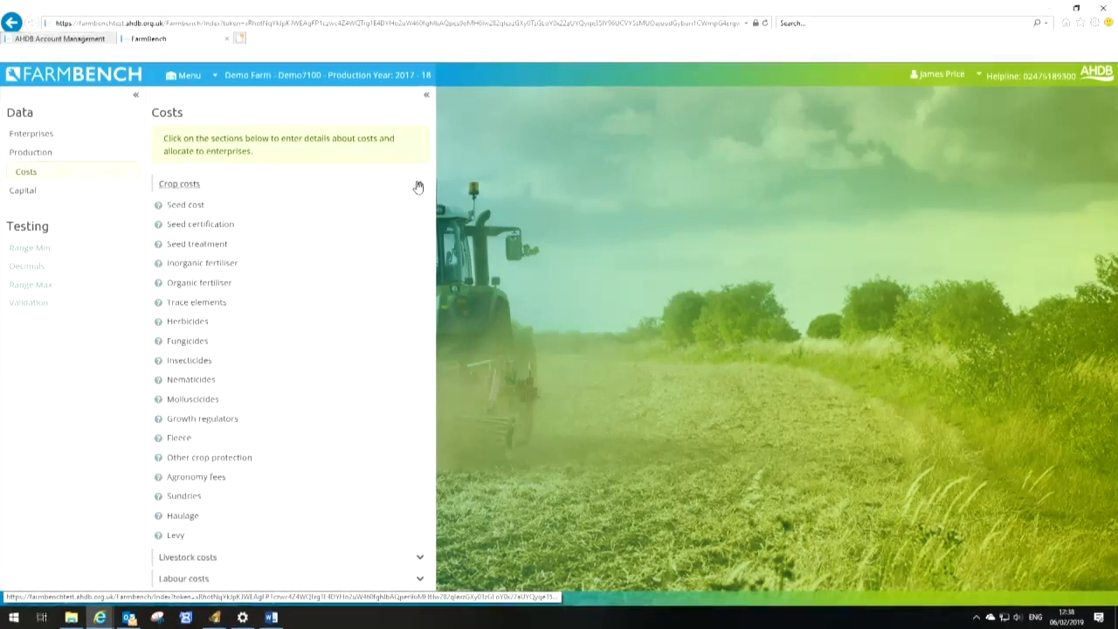
click(179, 205)
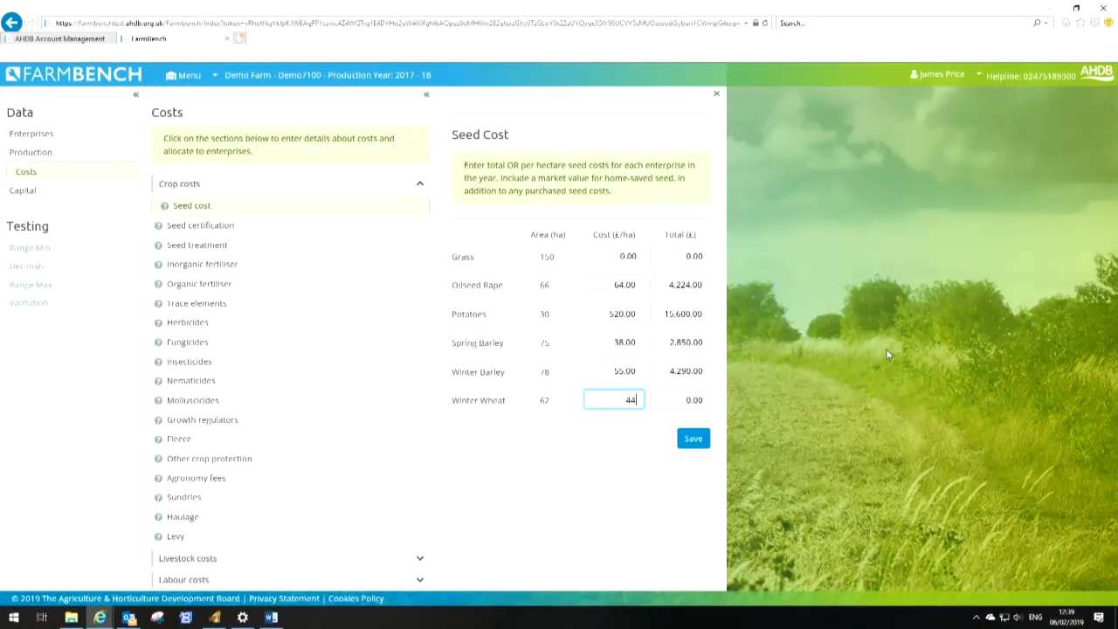
key(Tab)
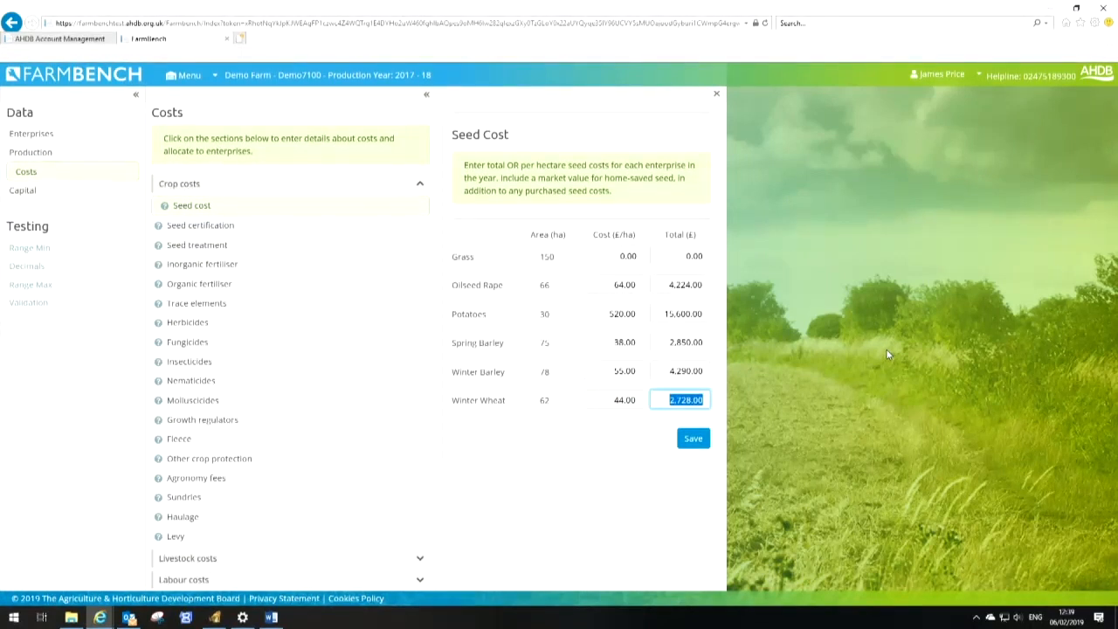
click(694, 440)
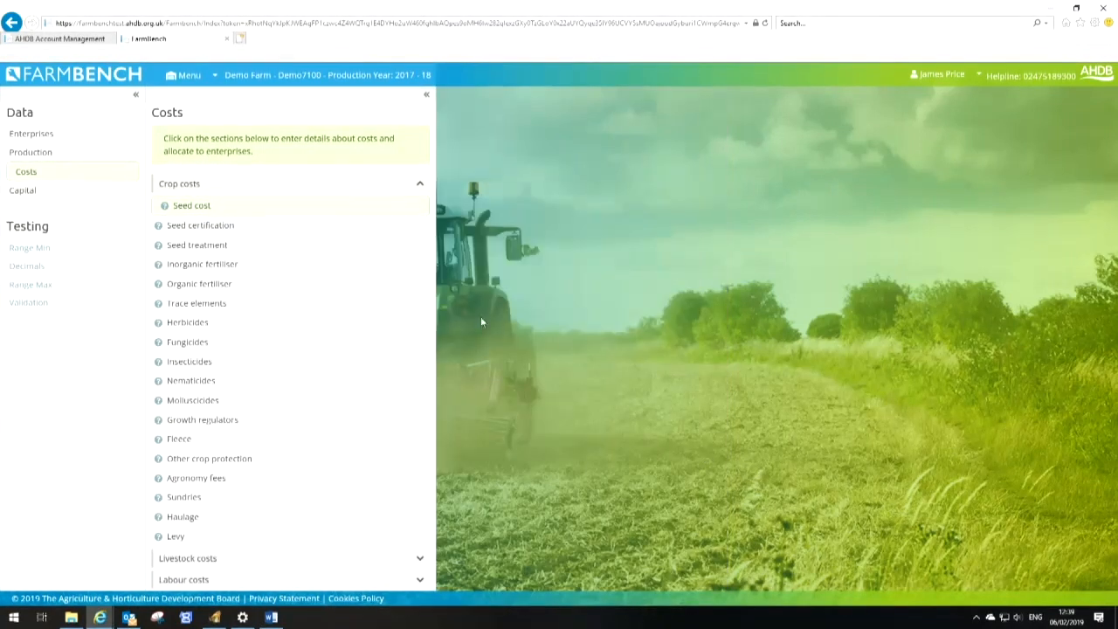
Add an individual inorganic fertiliser named TSP of type 0:46:0 TSP
click(228, 264)
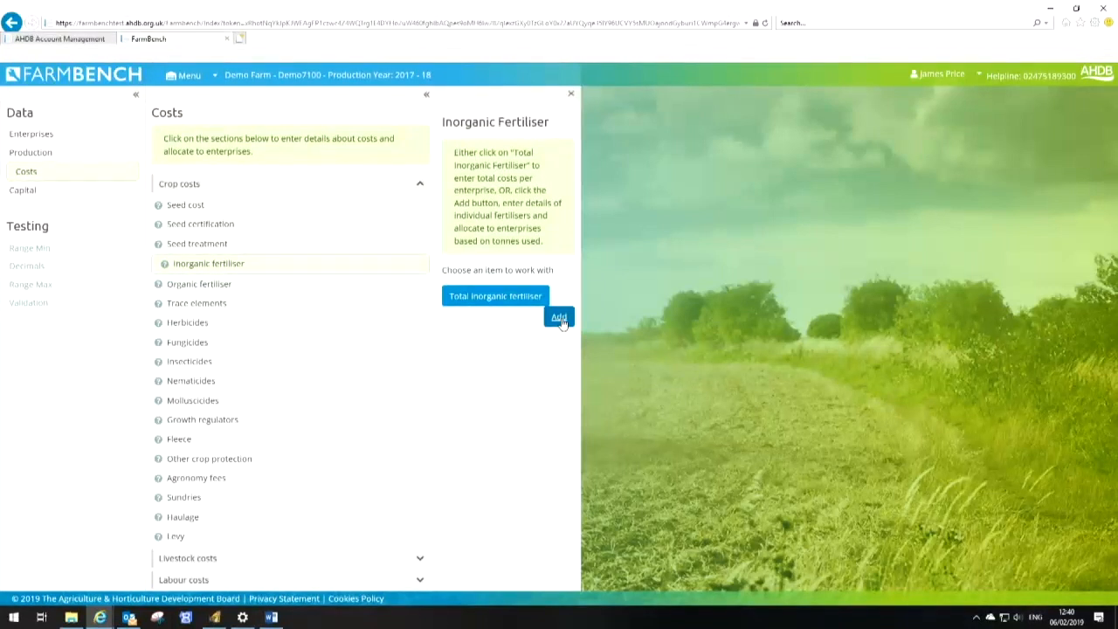
click(559, 318)
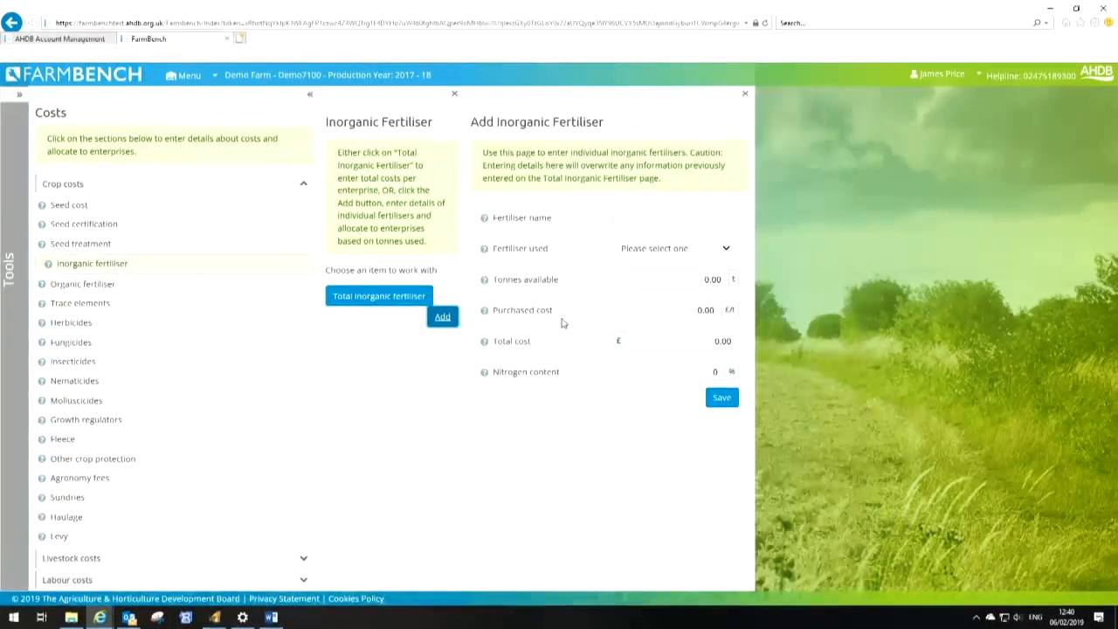
click(627, 218)
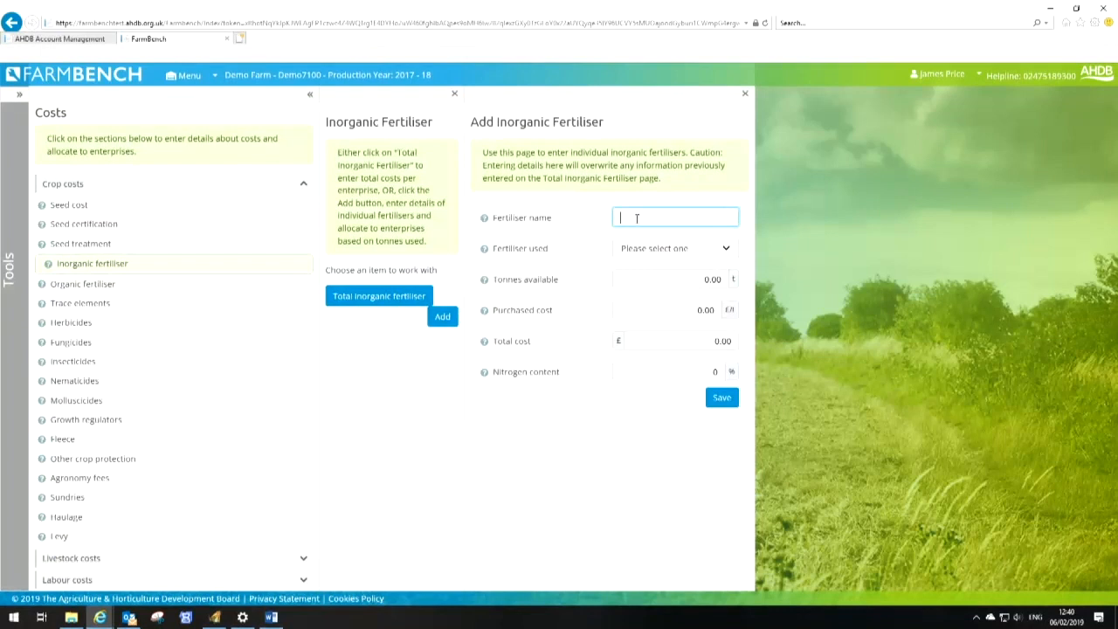
text(TSP)
click(722, 250)
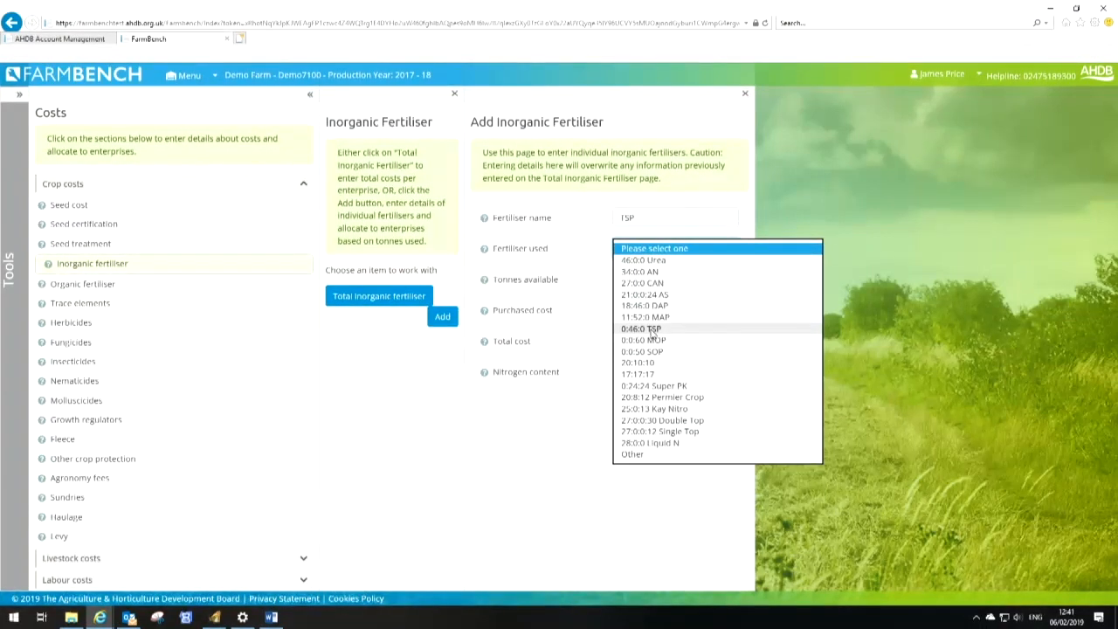
click(650, 330)
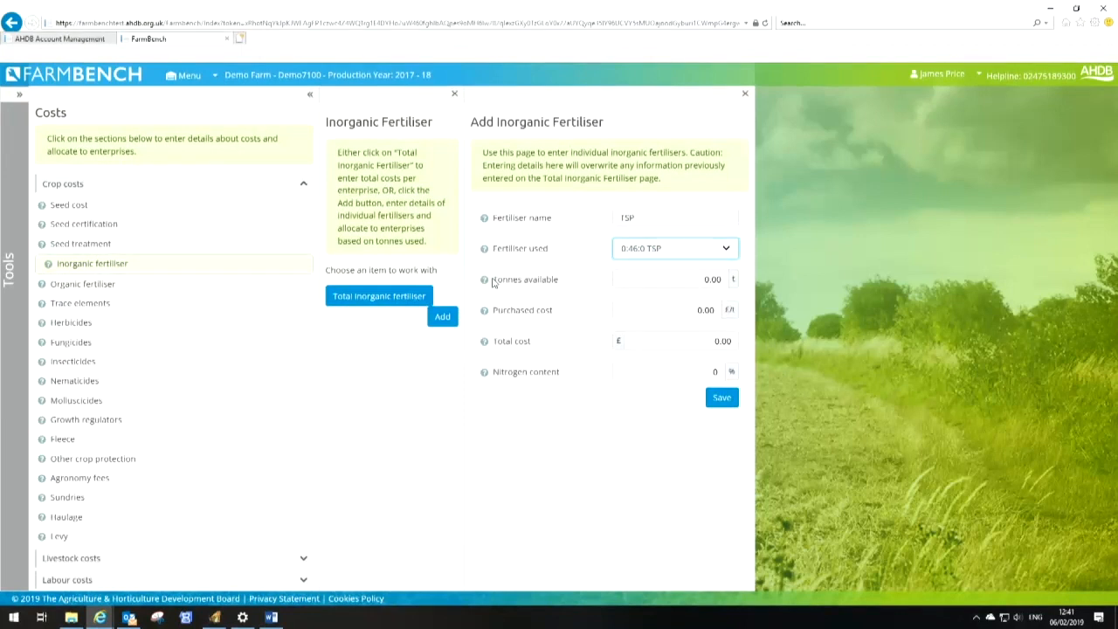
Enter 40 tonnes available at £230 per tonne purchased cost for TSP, and save
click(639, 281)
text(40)
key(Tab)
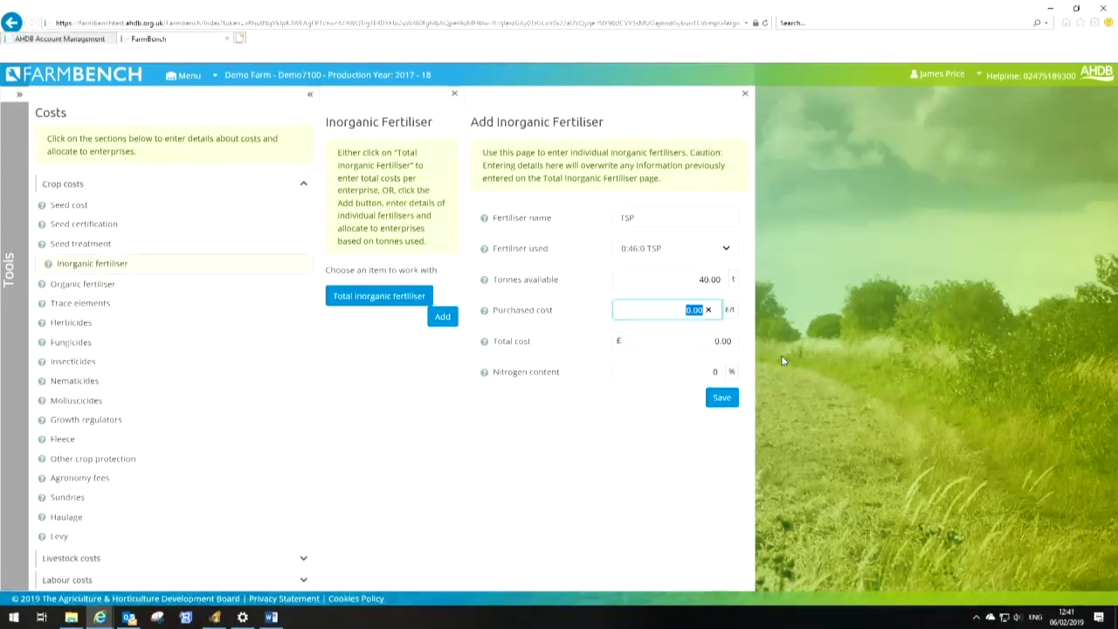
text(230)
key(Tab)
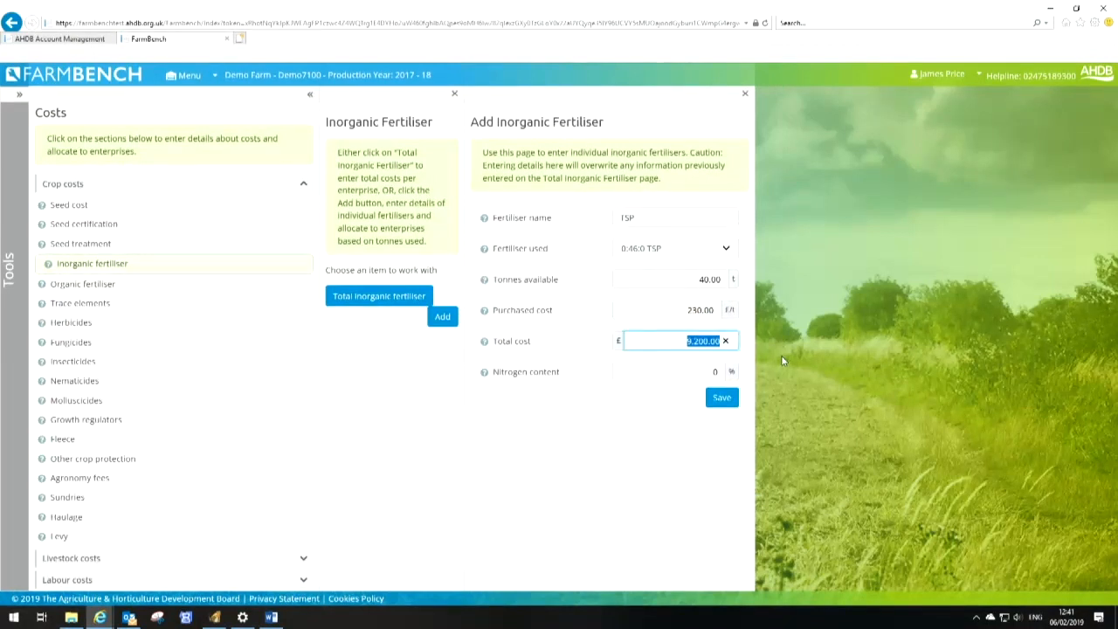
key(Tab)
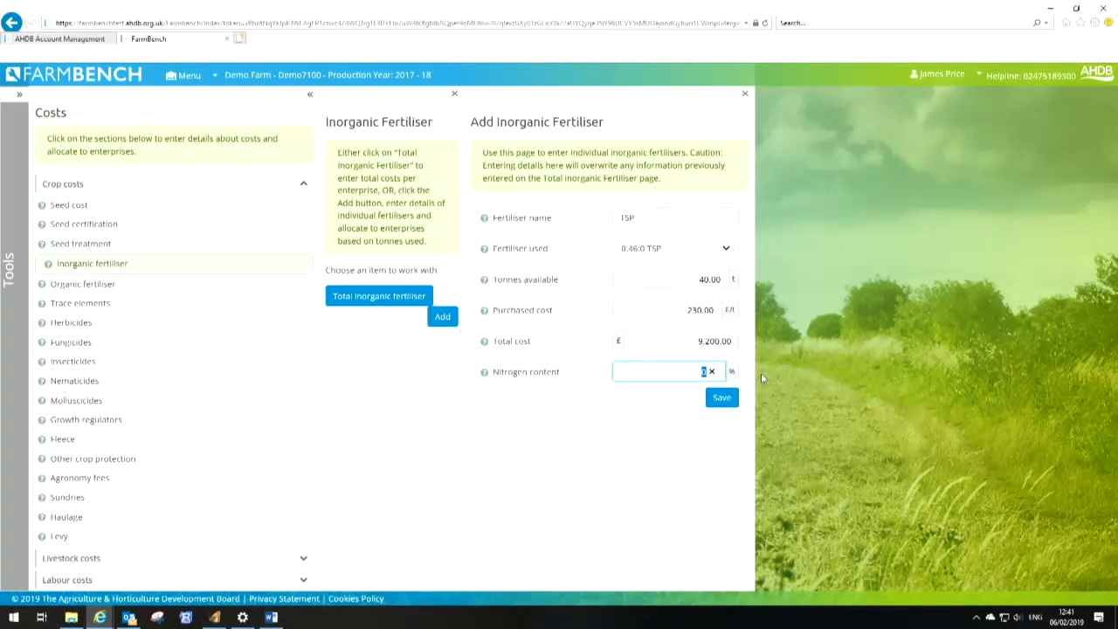
click(734, 398)
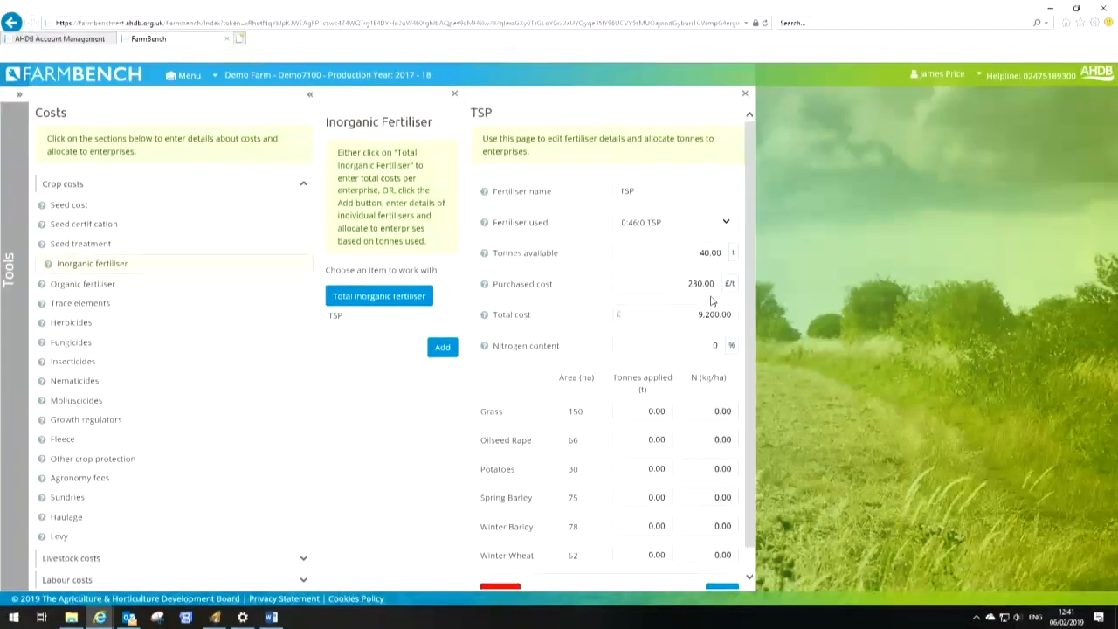
Allocate TSP tonnes applied: 15 to Winter Wheat, 5 to Winter Barley, 10 to Spring Barley, 10 to Potatoes; save
scroll(703, 367, down, 1)
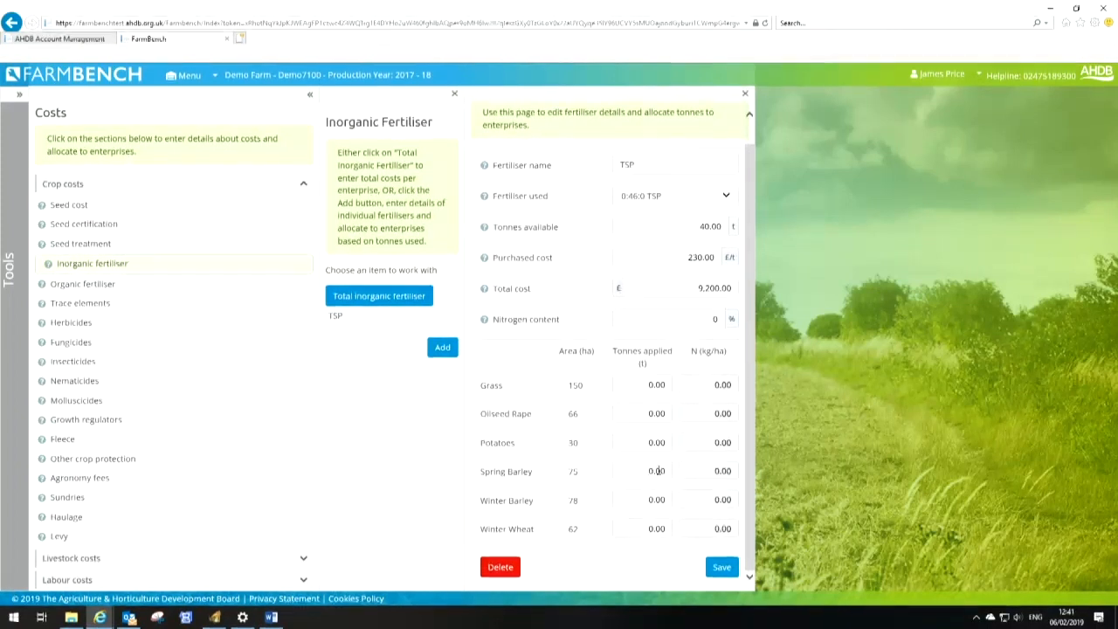
click(651, 530)
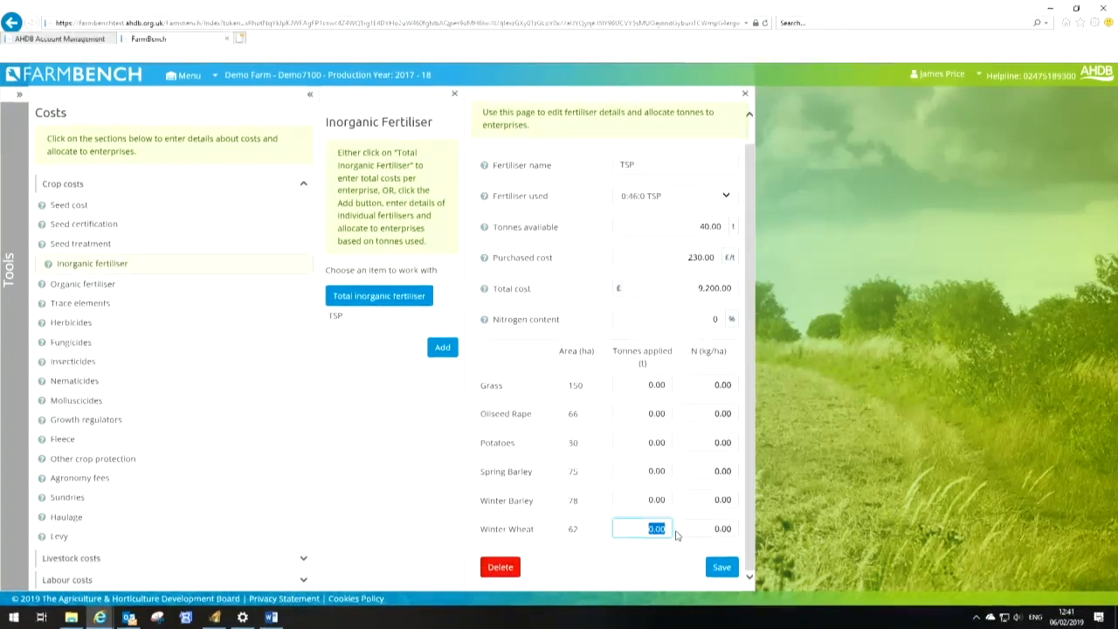
text(15)
click(661, 503)
text(5)
click(656, 472)
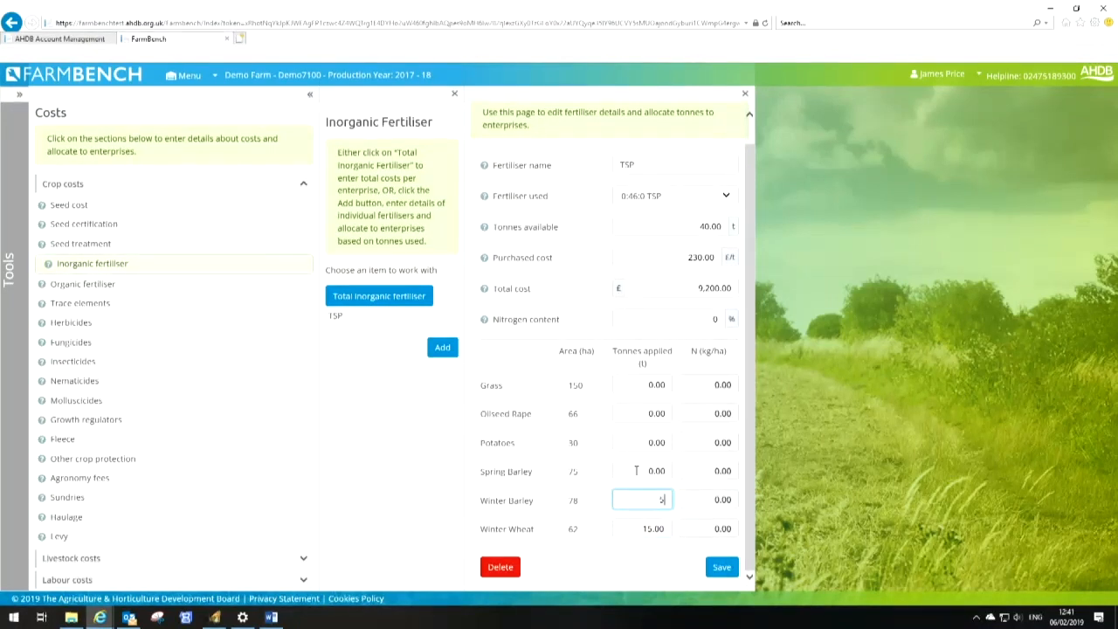
text(10)
click(647, 445)
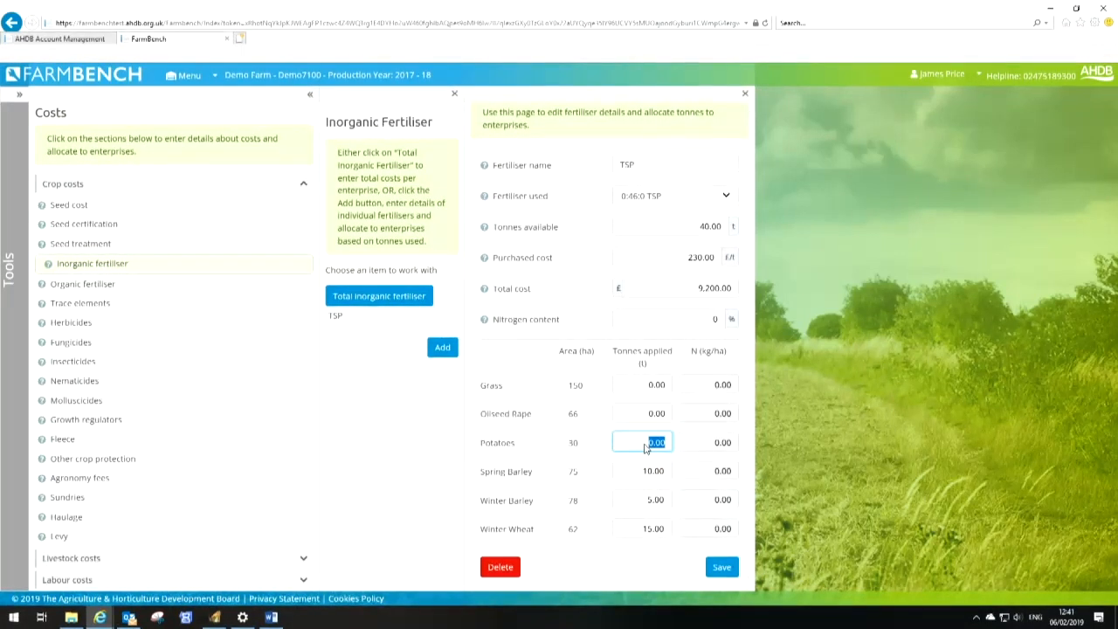
text(10)
click(662, 416)
click(724, 576)
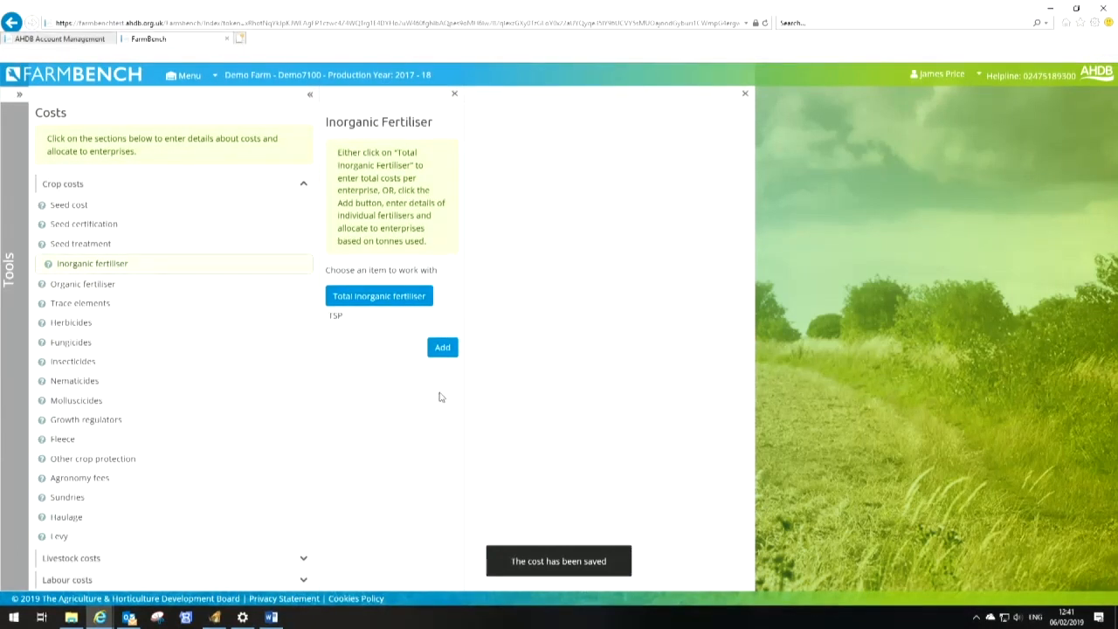
Review total inorganic fertiliser per enterprise, then open the TSP fertiliser and delete it
click(360, 304)
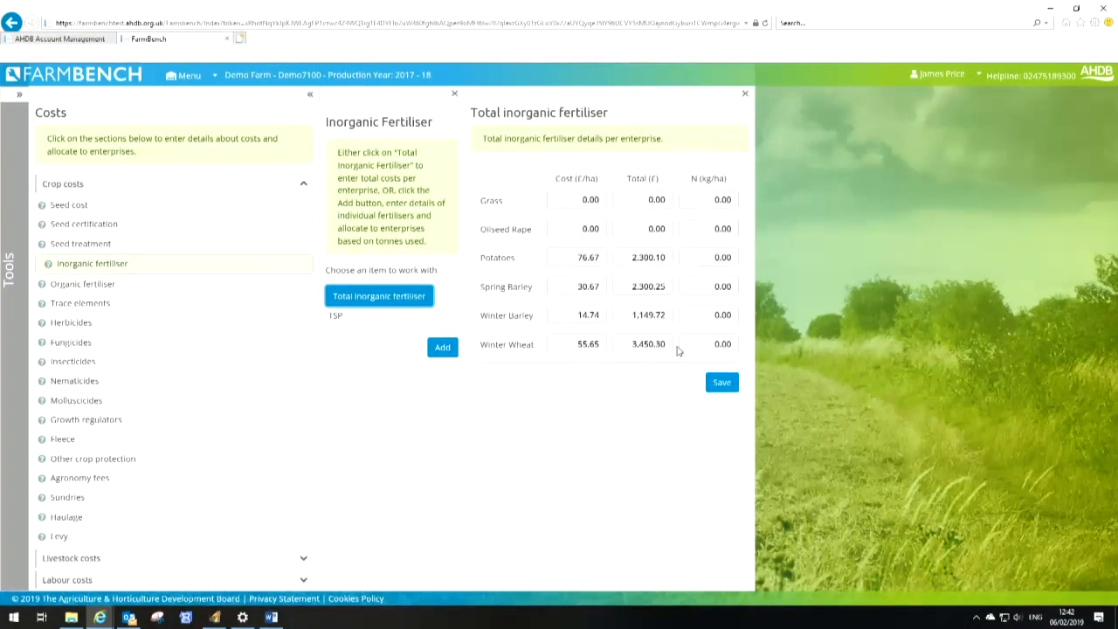
click(341, 318)
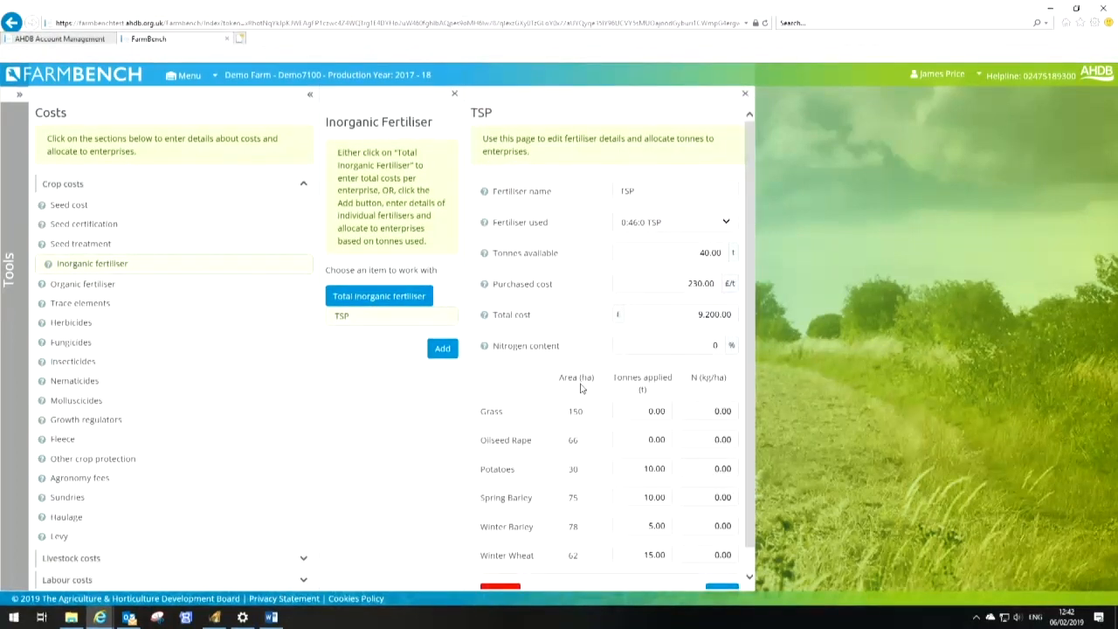
scroll(506, 471, down, 1)
click(503, 568)
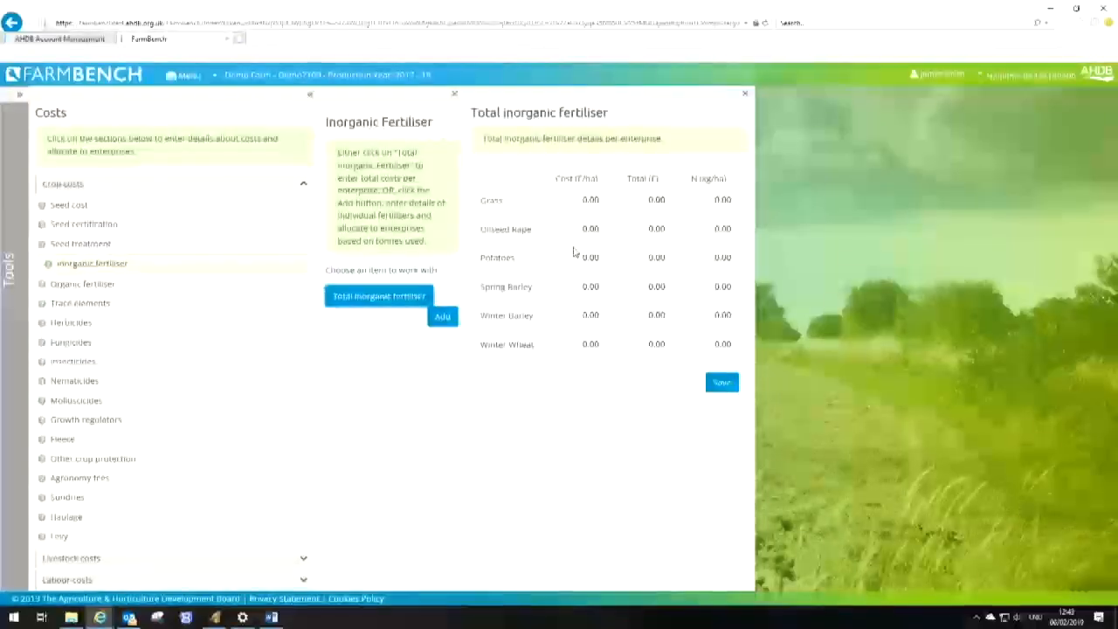
Enter total inorganic fertiliser costs and nitrogen: Spring Barley £138/ha 100 kg N, Winter Barley £217/160, Winter Wheat £219/210, Potatoes £250/96
click(589, 286)
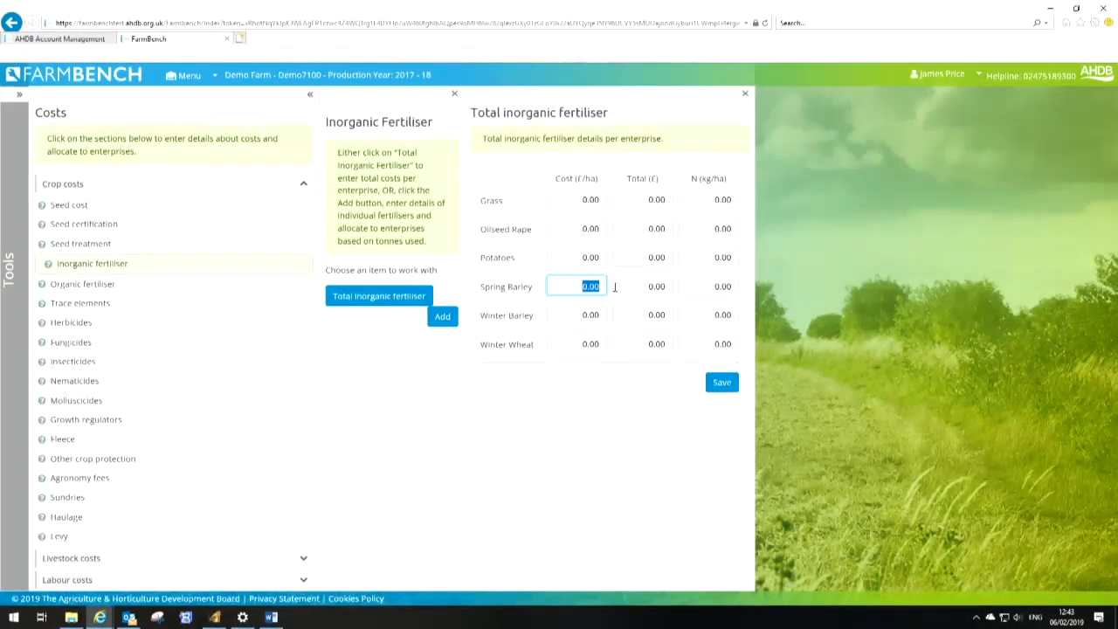
text(138)
key(Tab)
key(Tab)
text(100)
key(Tab)
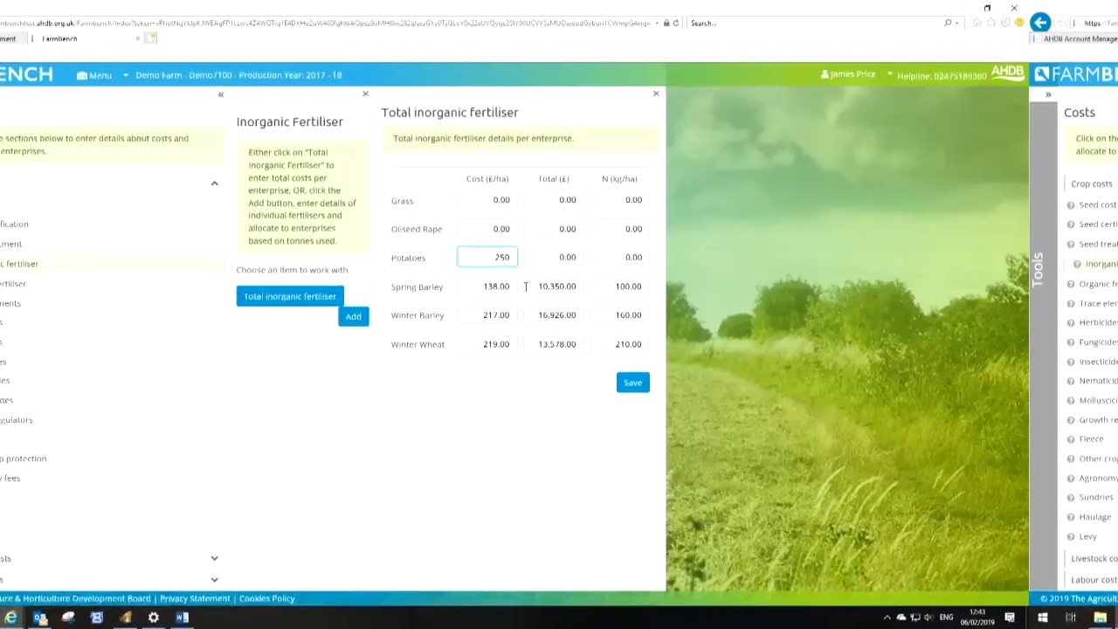
key(Tab)
key(Tab)
text(96)
Set Oilseed Rape inorganic fertiliser to £199 per ha and 200 kg N per ha, then save
key(shift+Tab)
key(shift+Tab)
key(shift+Tab)
key(shift+Tab)
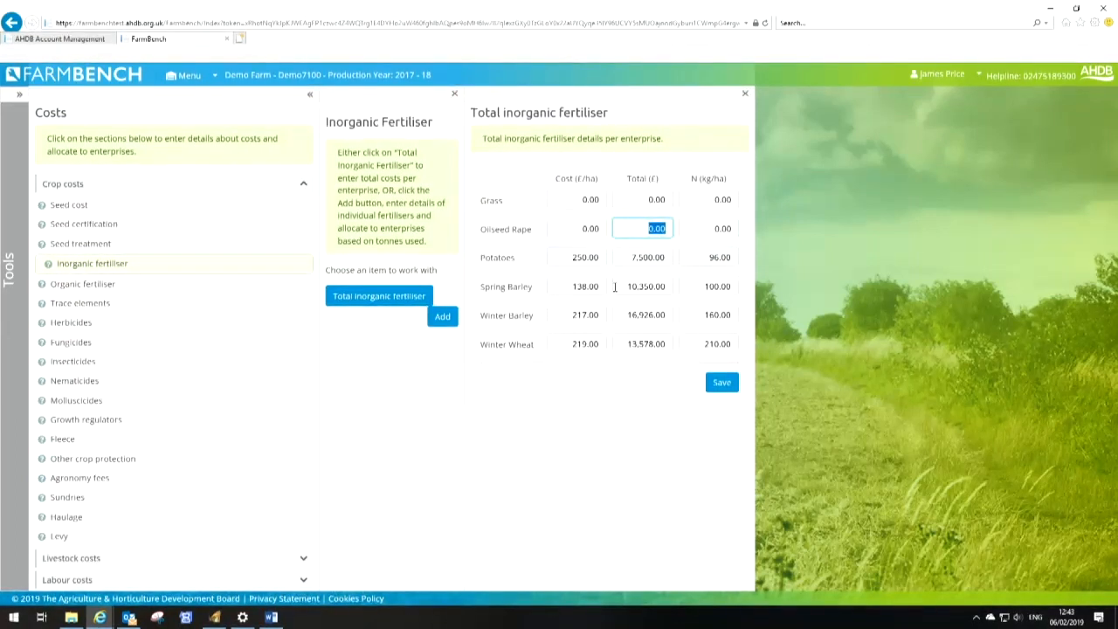
key(shift+Tab)
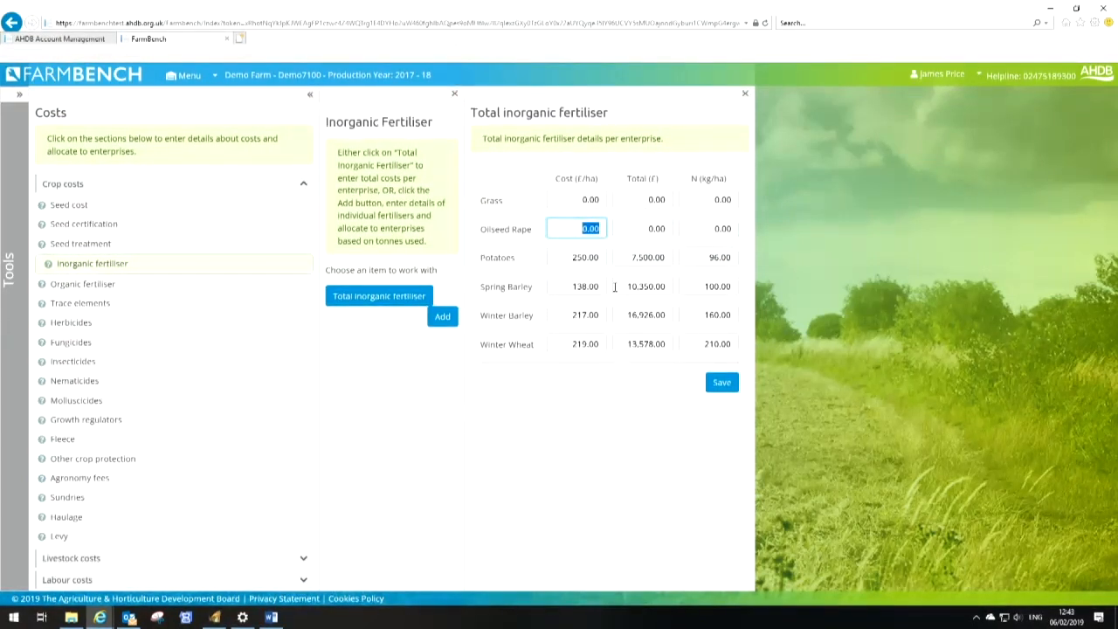
text(199)
key(Tab)
key(Tab)
text(200)
key(Tab)
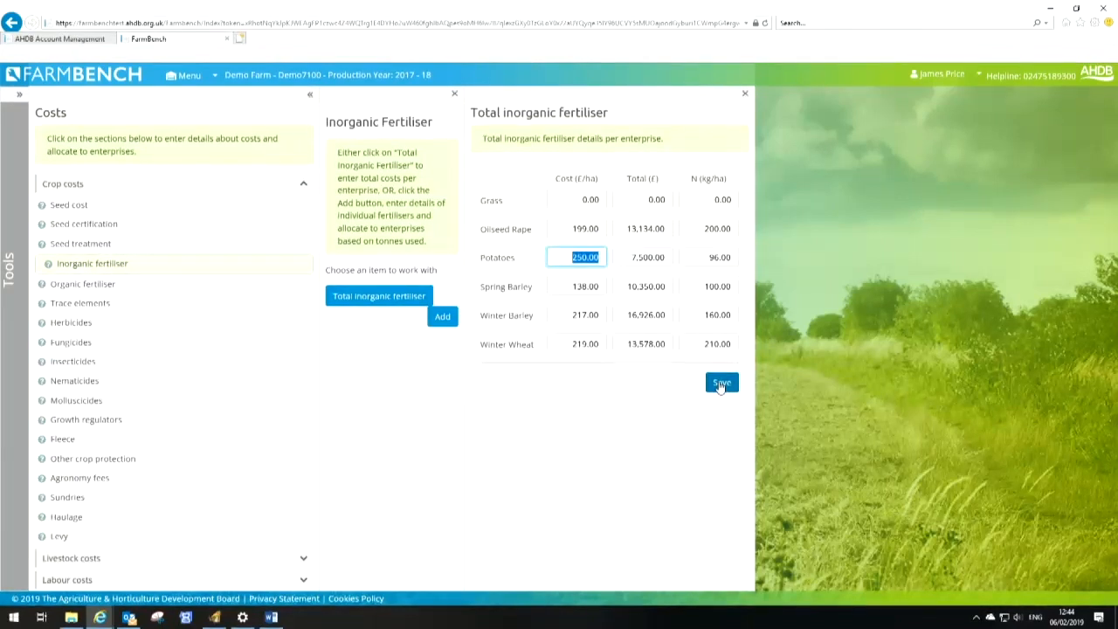
click(720, 386)
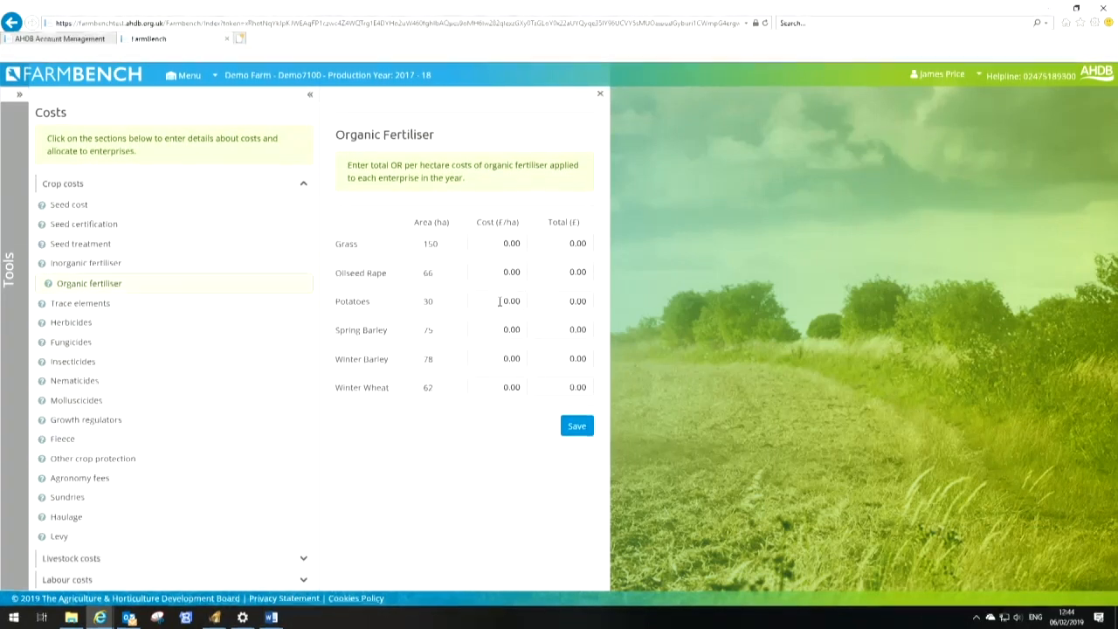
Set Potatoes organic fertiliser cost to £210 per ha and save
drag(499, 301, 522, 304)
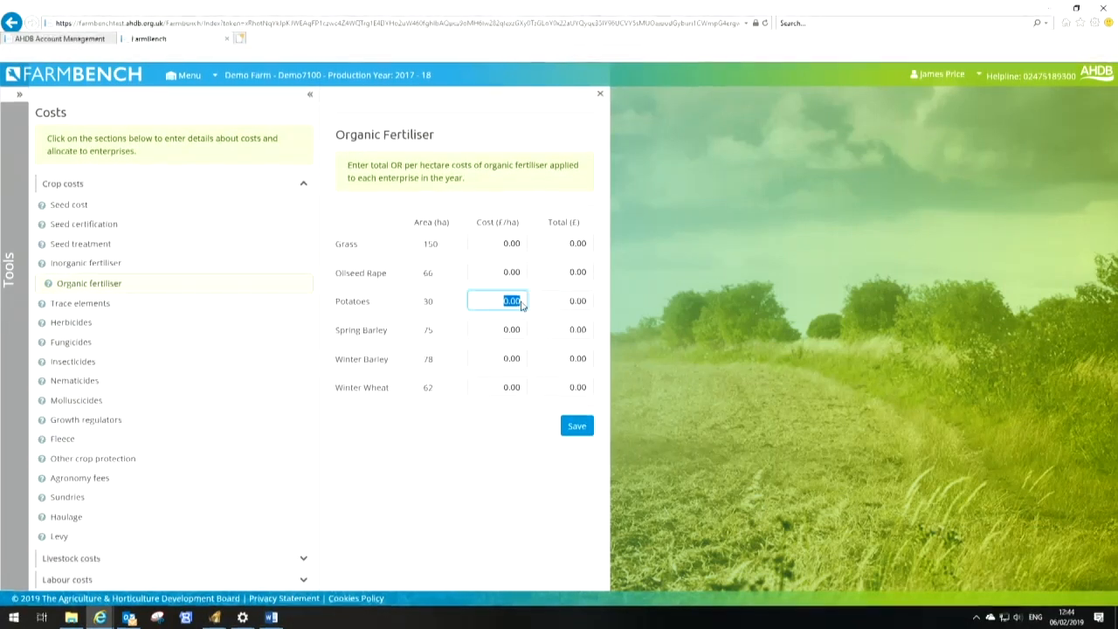
text(210)
key(Tab)
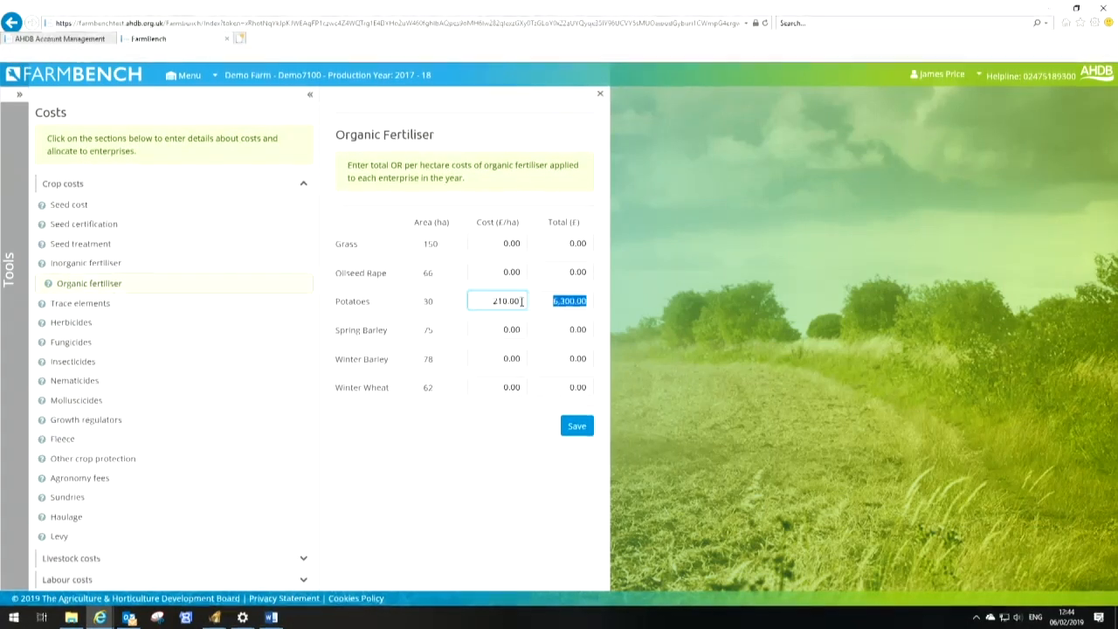
click(578, 427)
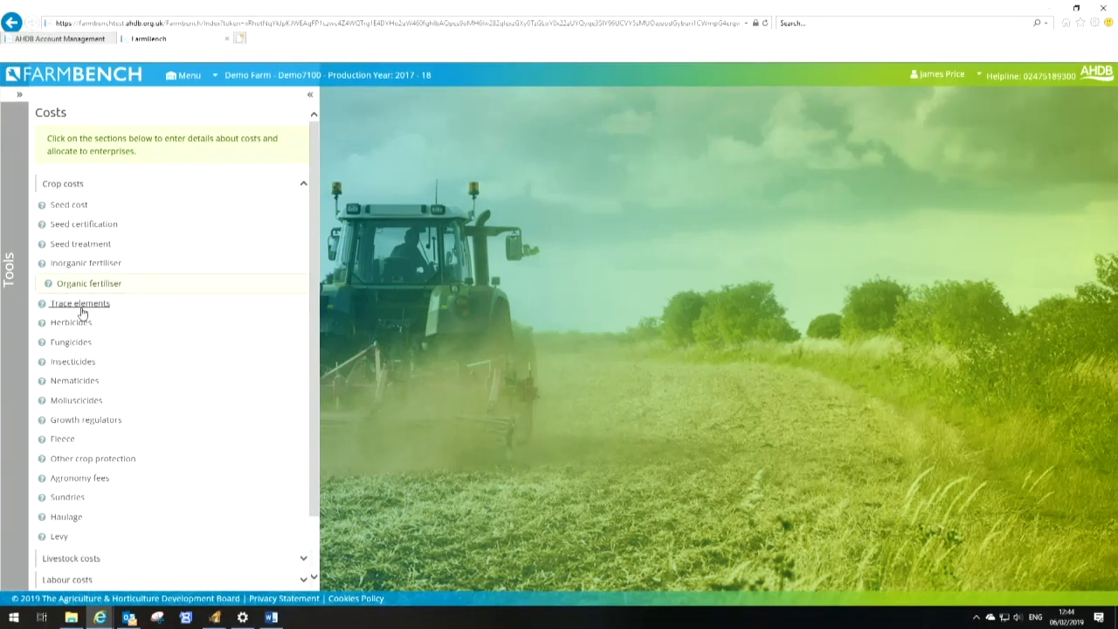
Enter a herbicide total cost of £1518 for Oilseed Rape
click(81, 304)
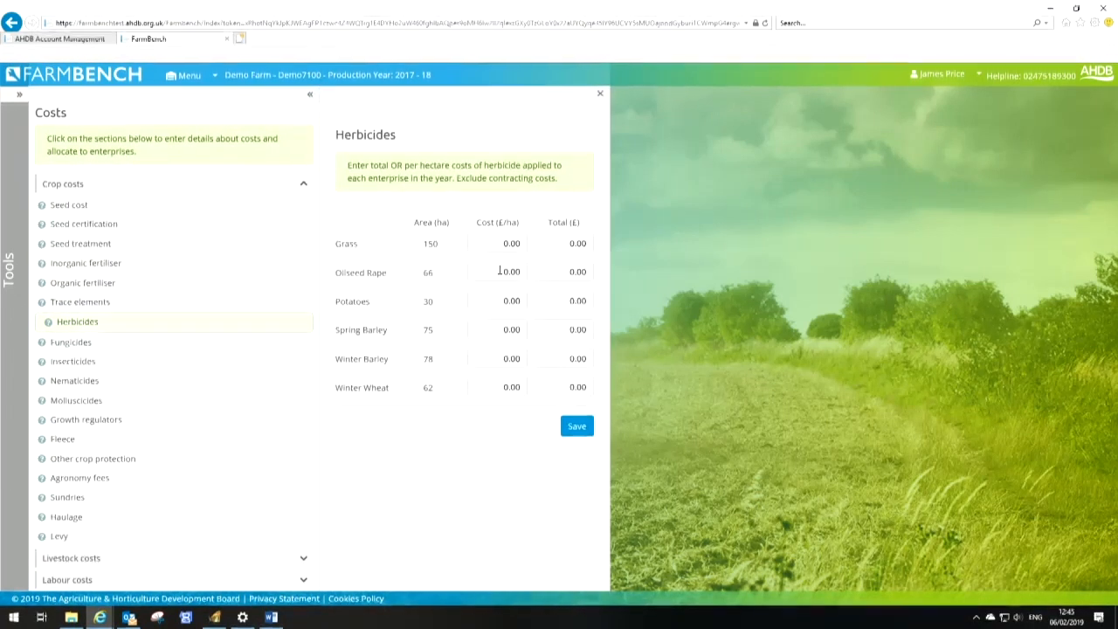
click(586, 274)
text(1518)
key(Tab)
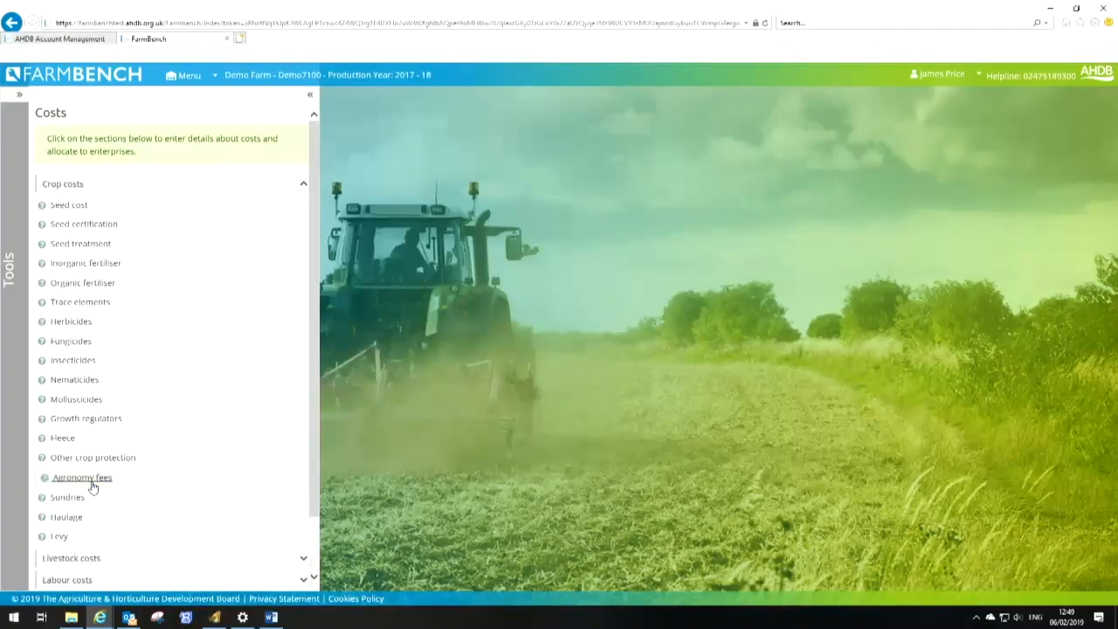
Enter levy totals of £232 for Spring Barley and £4,000 for Potatoes, then save
click(91, 477)
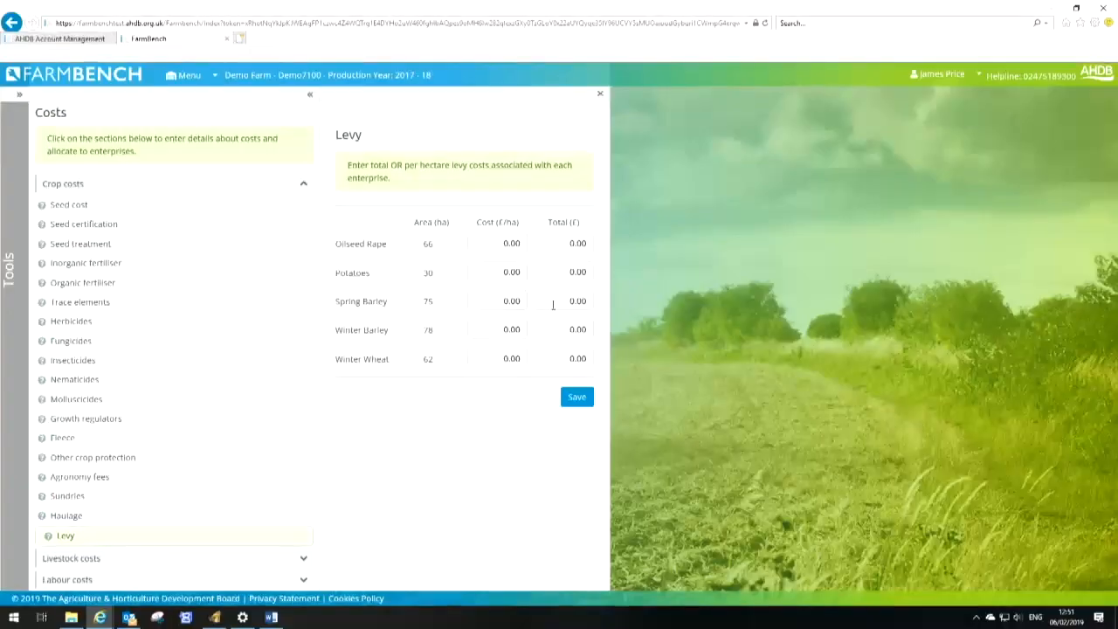
click(584, 306)
text(232)
key(shift+Tab)
key(shift+Tab)
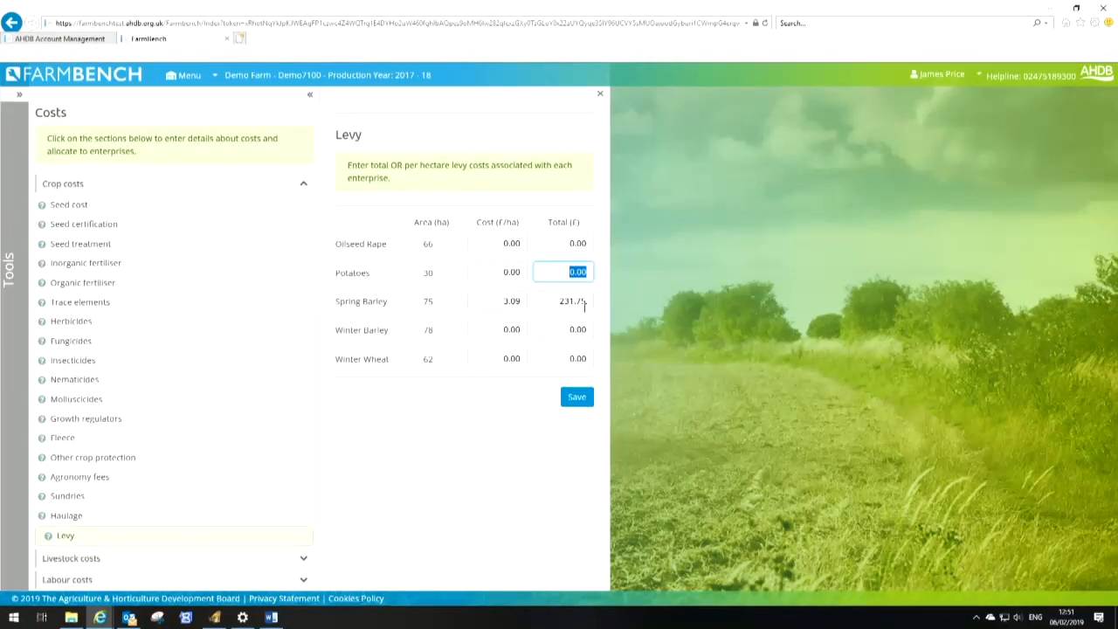
text(4,)
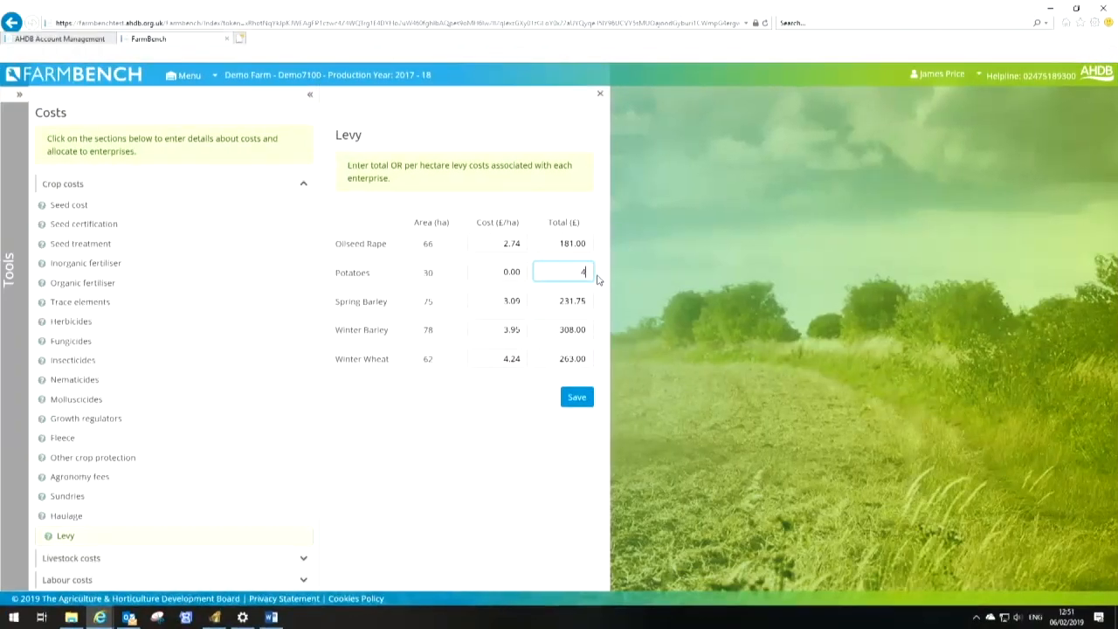
text(000)
key(Tab)
click(573, 398)
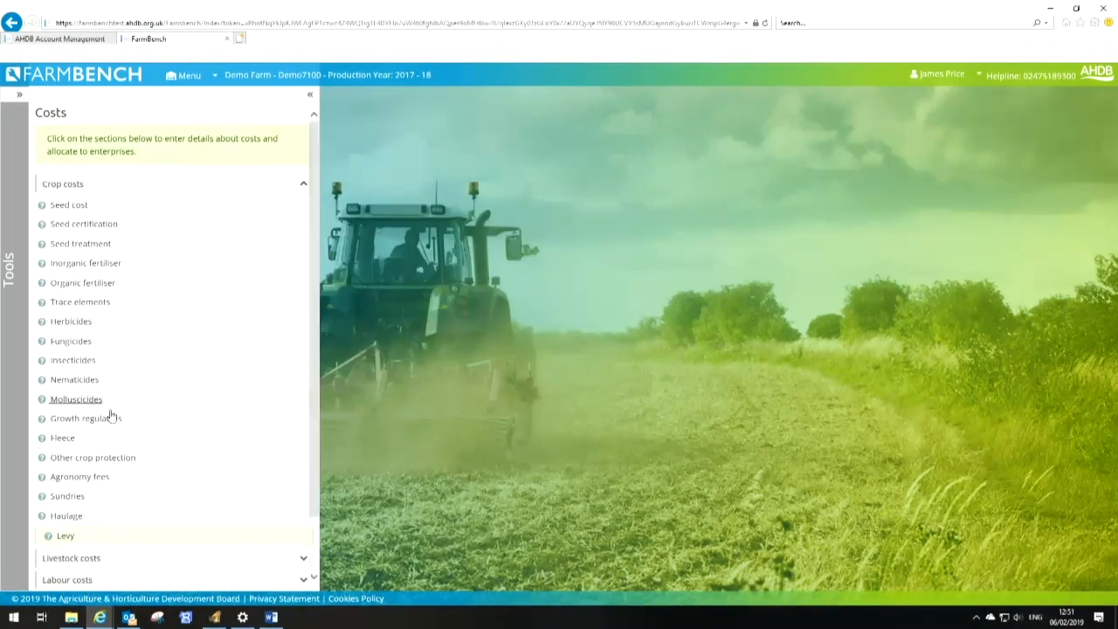
Add a Lamb creep/rearer pellets livestock feed named Creep Feed with 2 tonnes, then save
scroll(113, 428, down, 2)
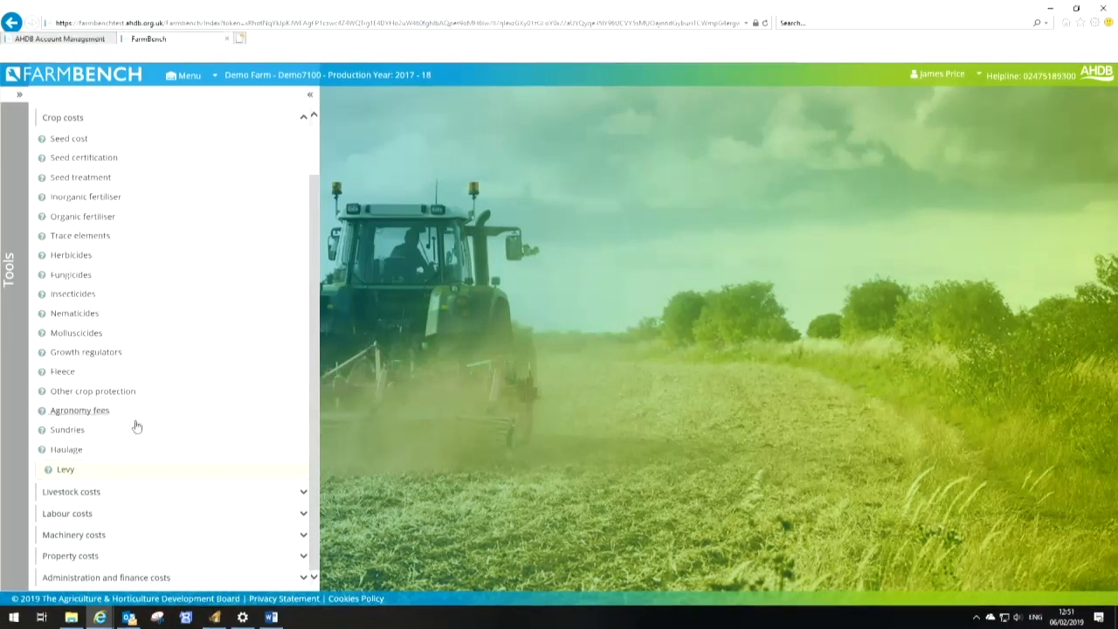
click(134, 494)
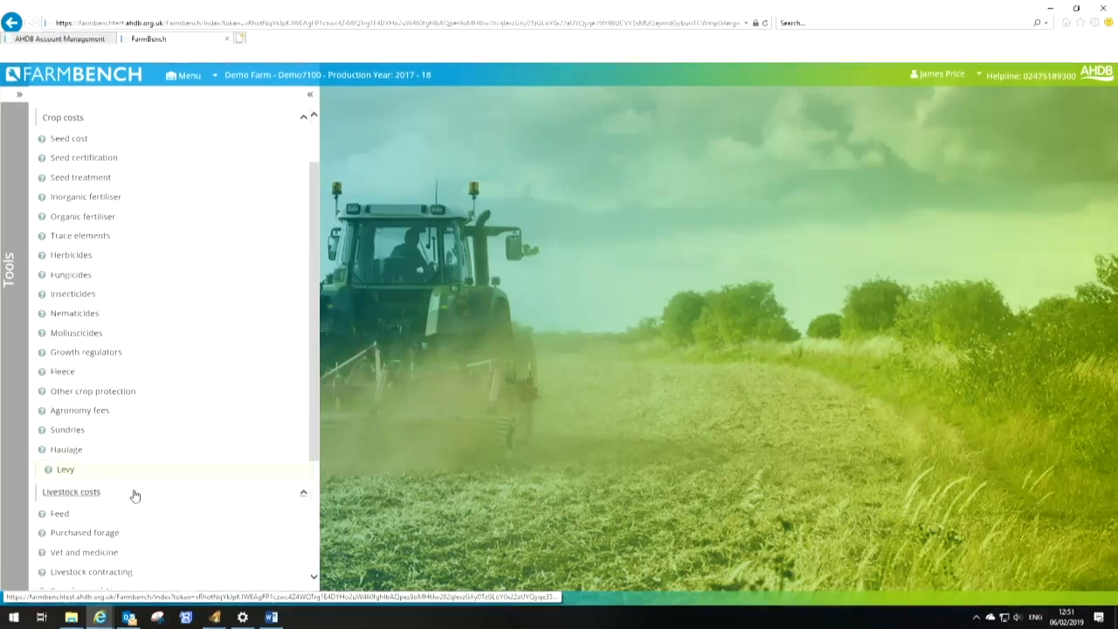
scroll(135, 495, down, 2)
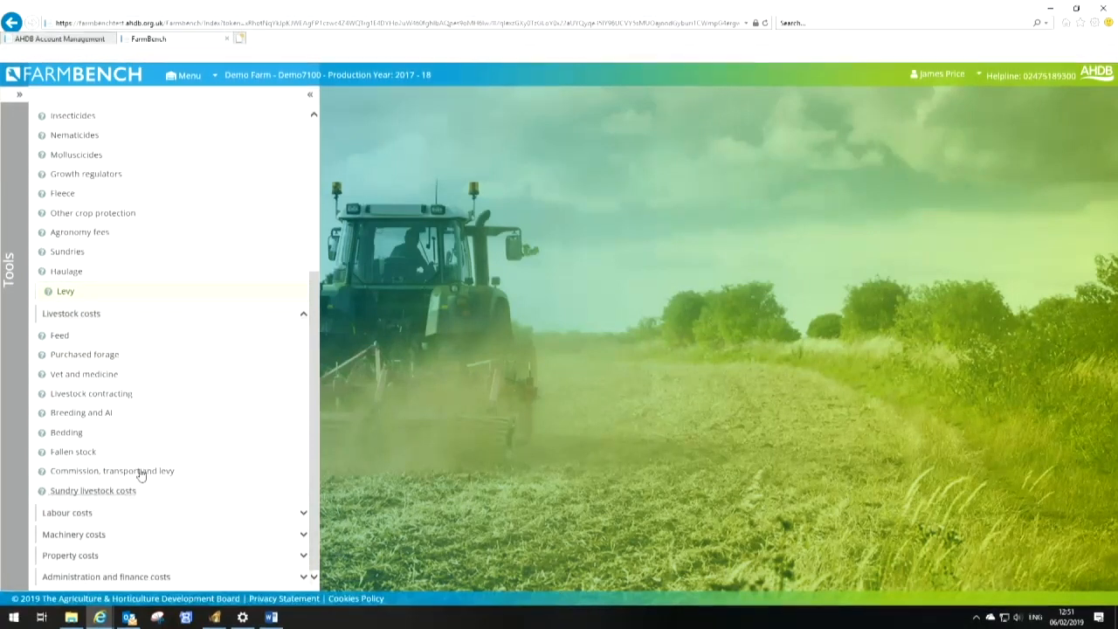
click(59, 339)
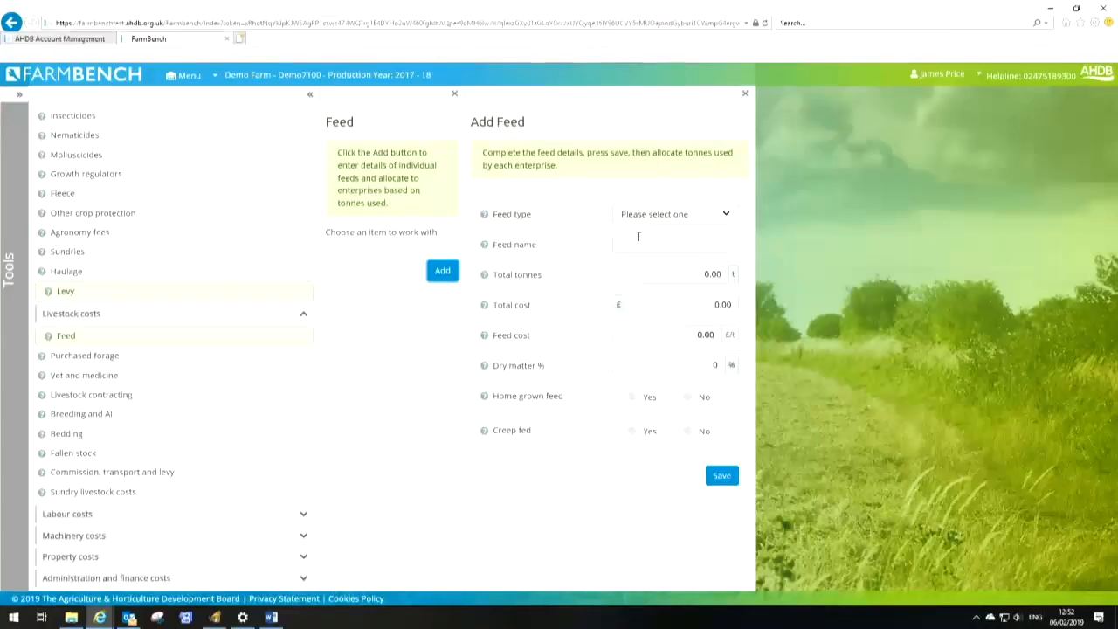
click(699, 215)
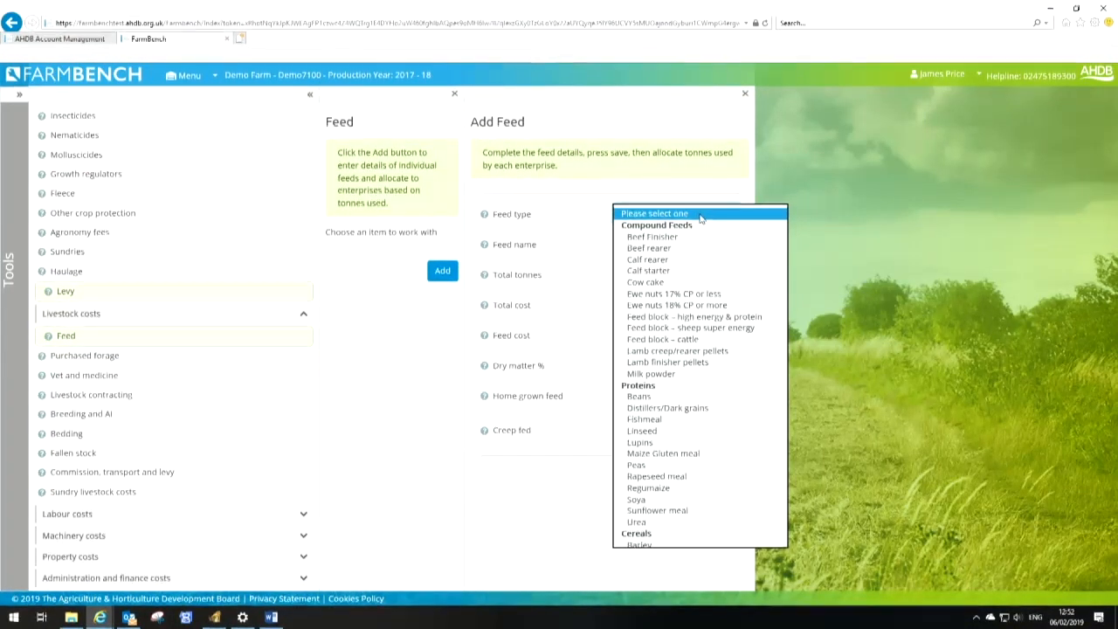
click(705, 351)
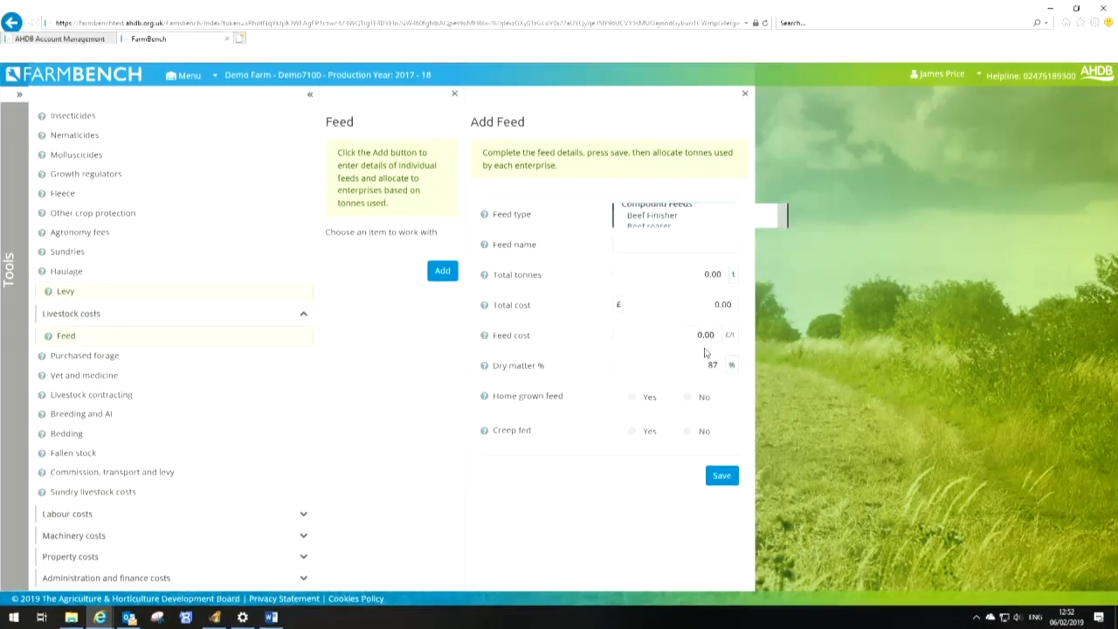
click(637, 247)
text(Creep Feed)
key(Tab)
text(2)
key(Tab)
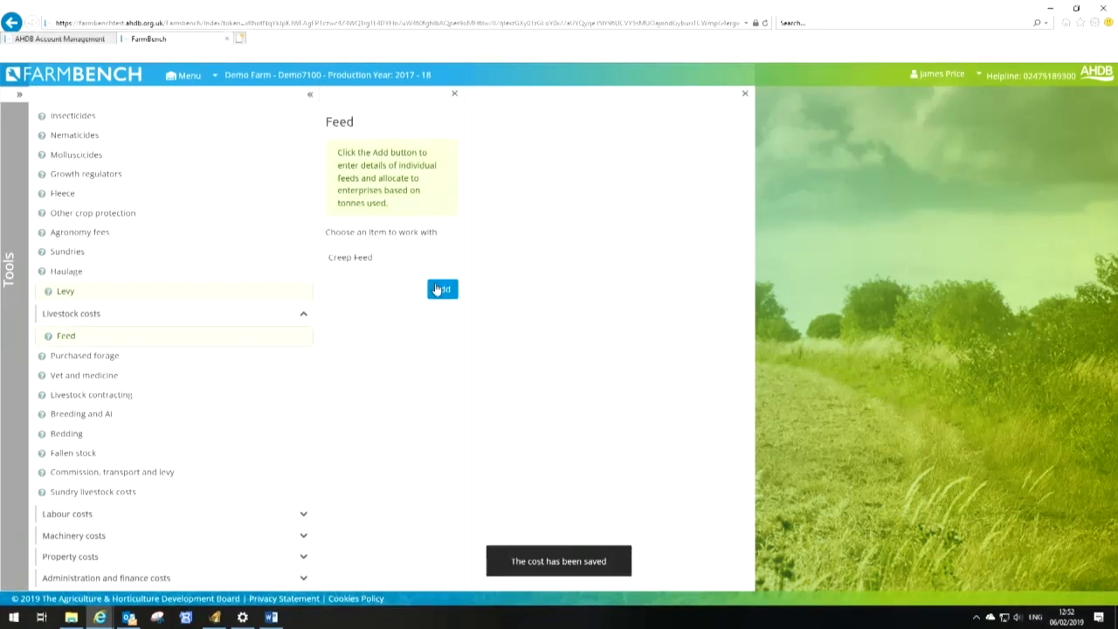
Allocate 2 tonnes of Creep Feed to Breeding Sheep and save
click(436, 289)
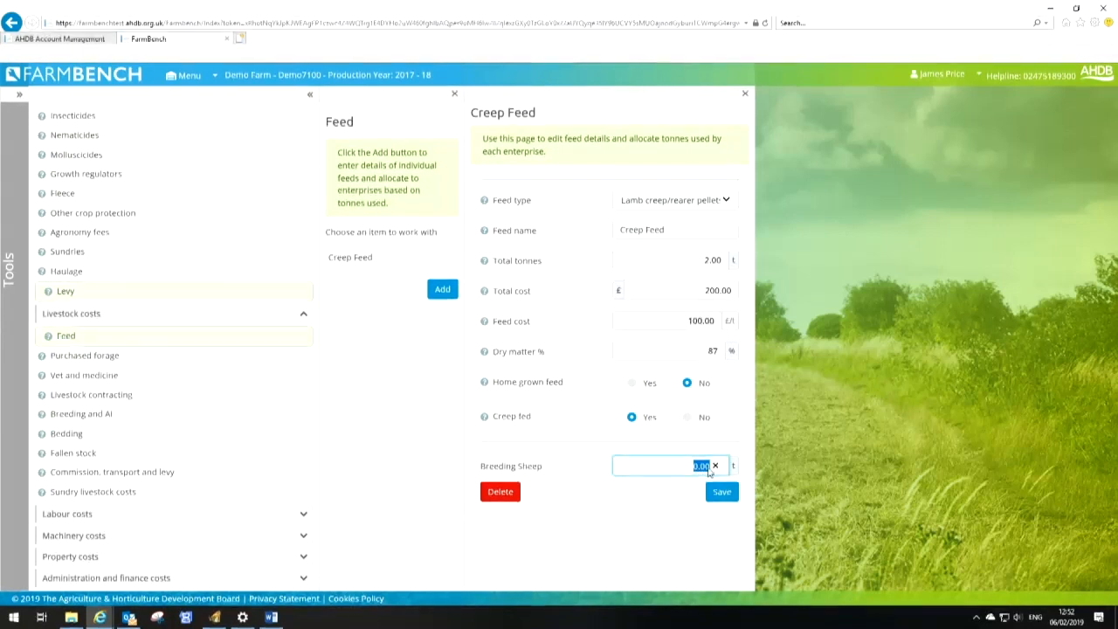
text(2)
click(723, 494)
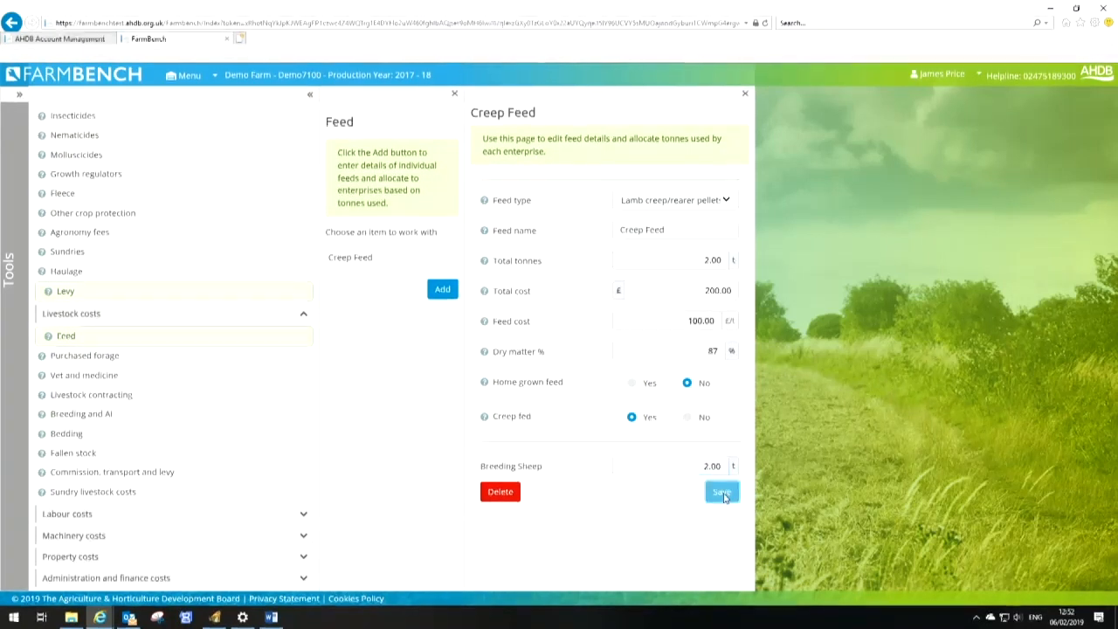
Add an Ewe nuts 18% CP or more feed named Ewe Nuts, 50 tonnes costing £10,000, not home grown, and save
click(441, 290)
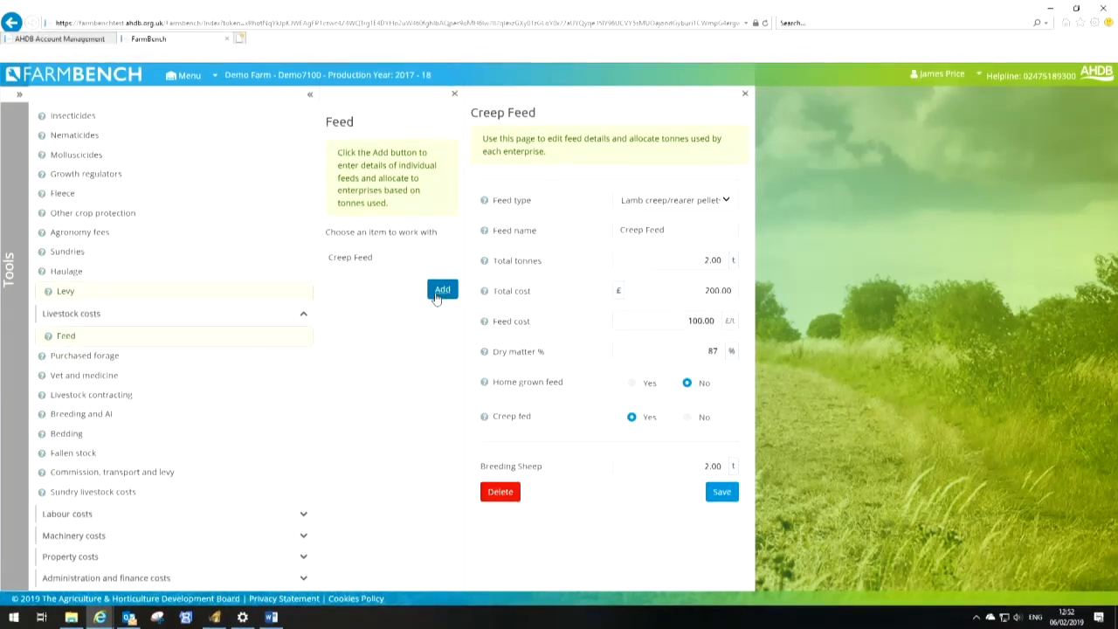
click(436, 294)
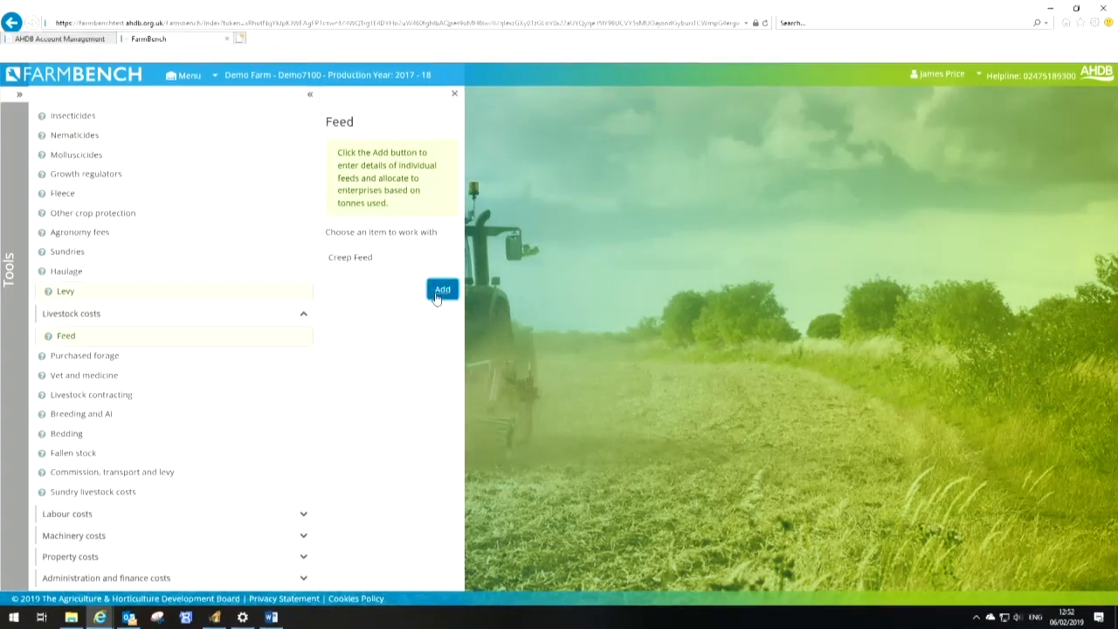
click(439, 294)
click(696, 217)
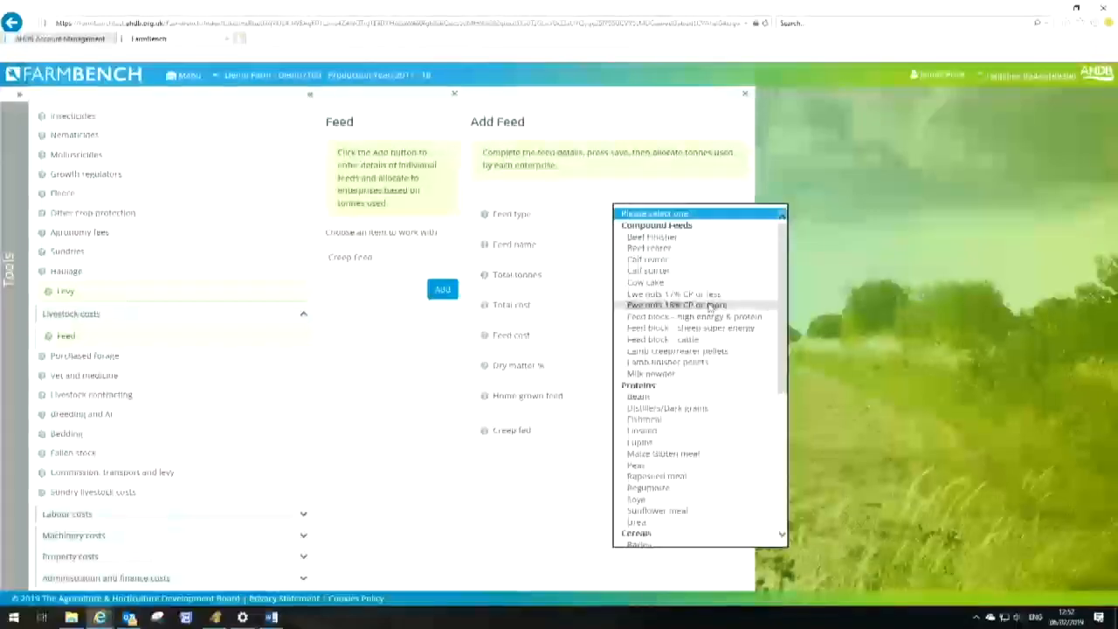
click(661, 232)
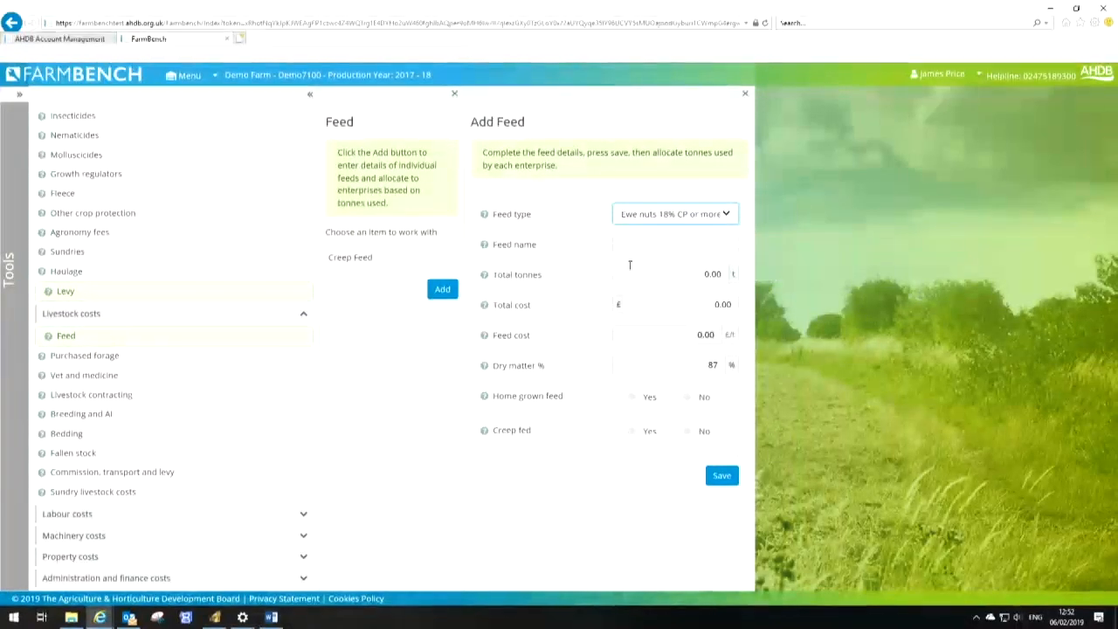
text(E)
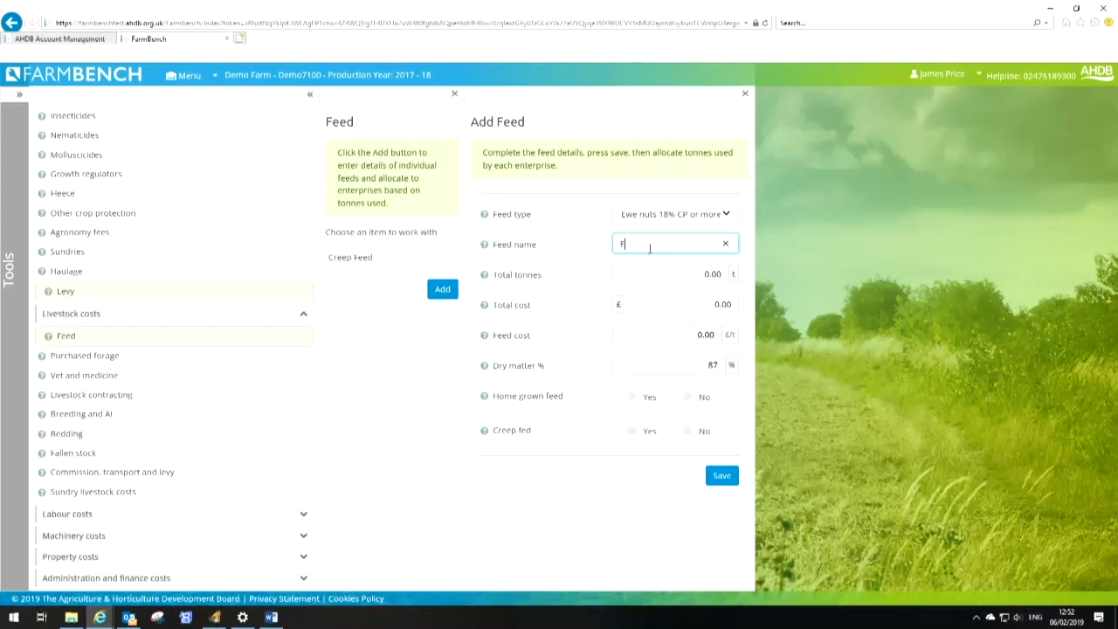
text(we Nuts)
key(Tab)
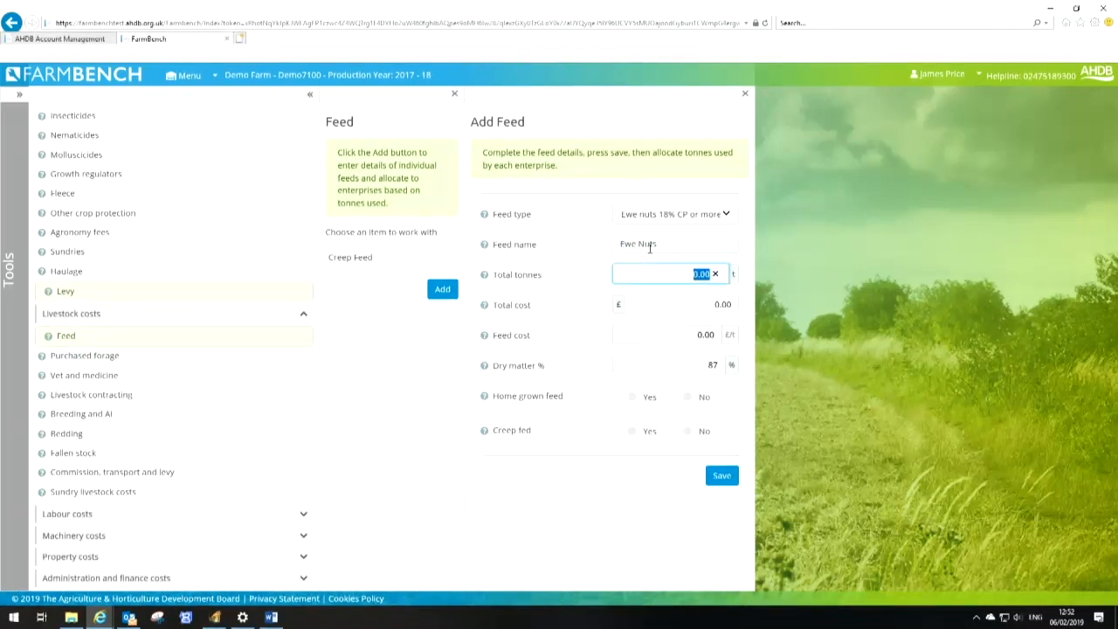
text(50)
text(100)
key(Tab)
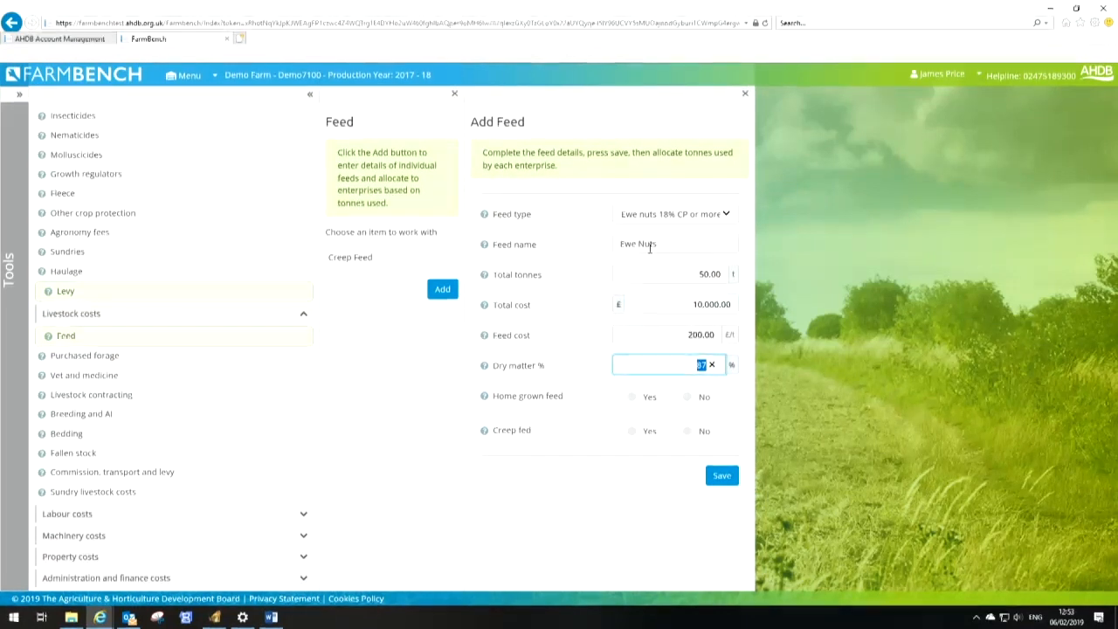
key(Tab)
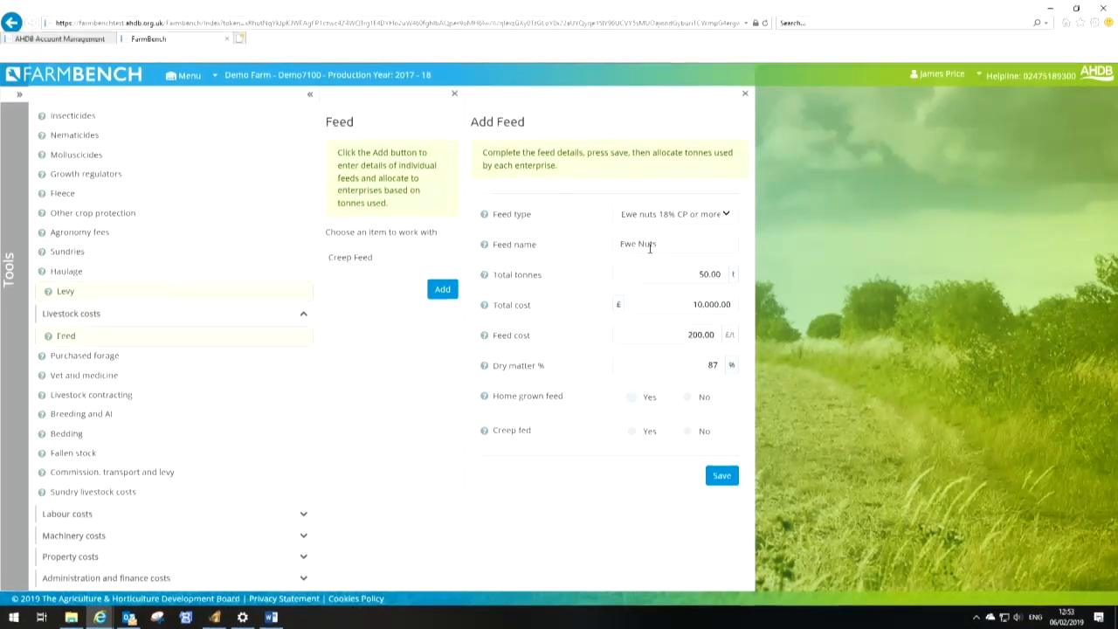
click(689, 399)
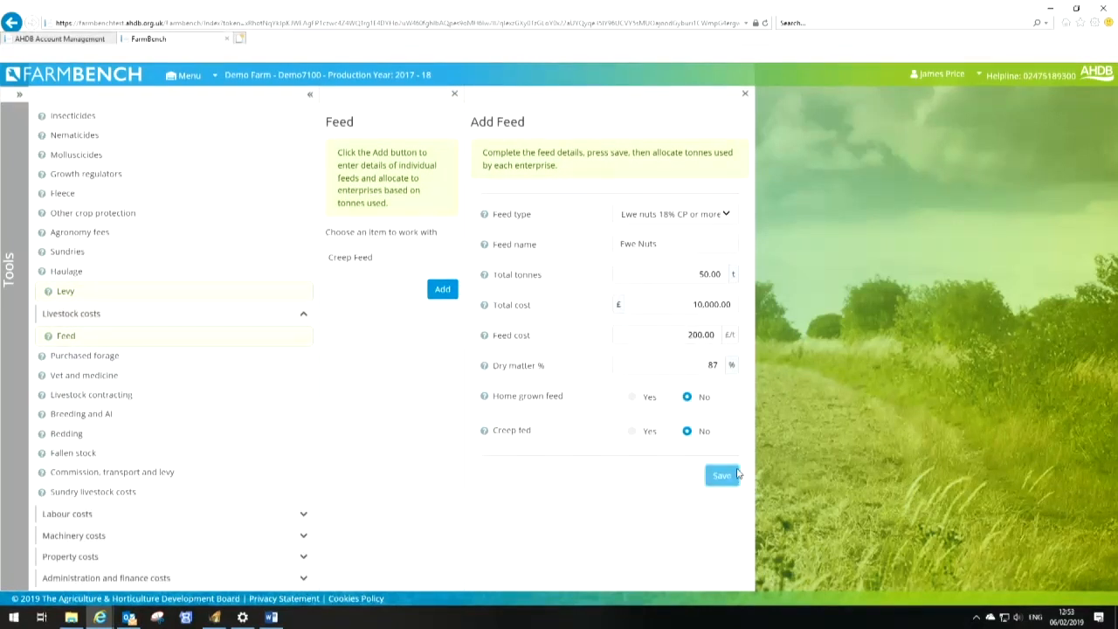
click(732, 475)
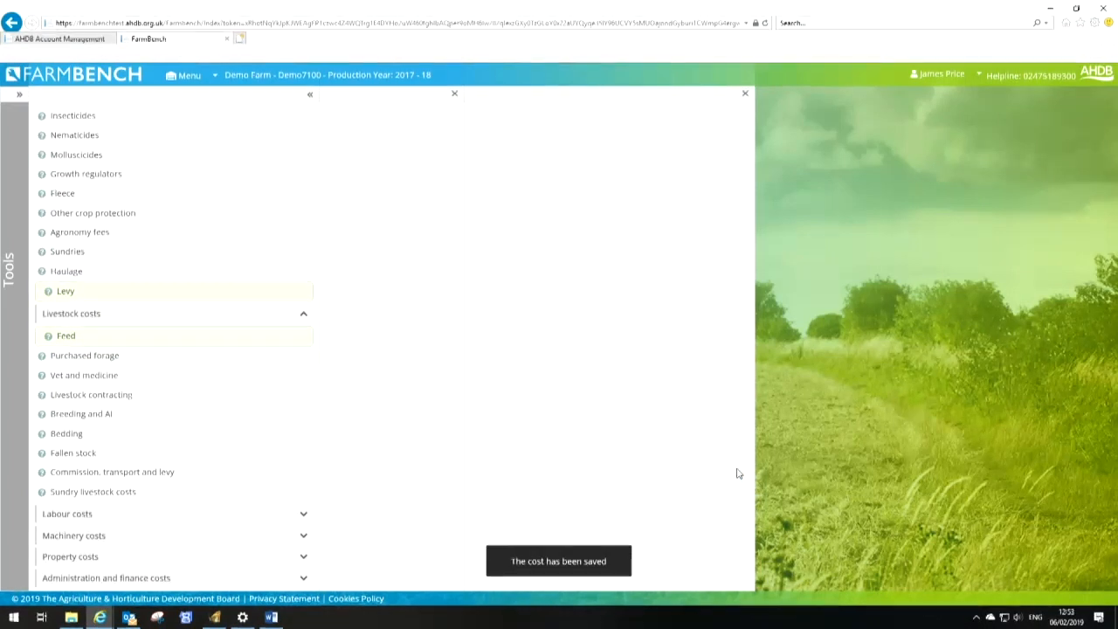
Allocate 50 tonnes of Ewe Nuts to Breeding Sheep and save
click(673, 465)
text(50)
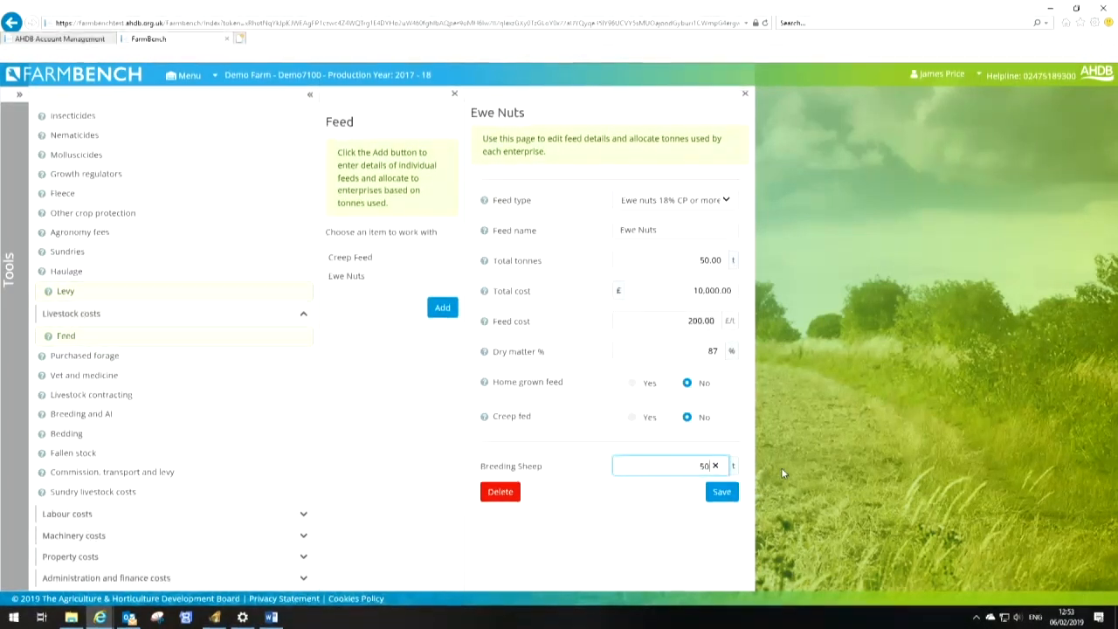
click(718, 493)
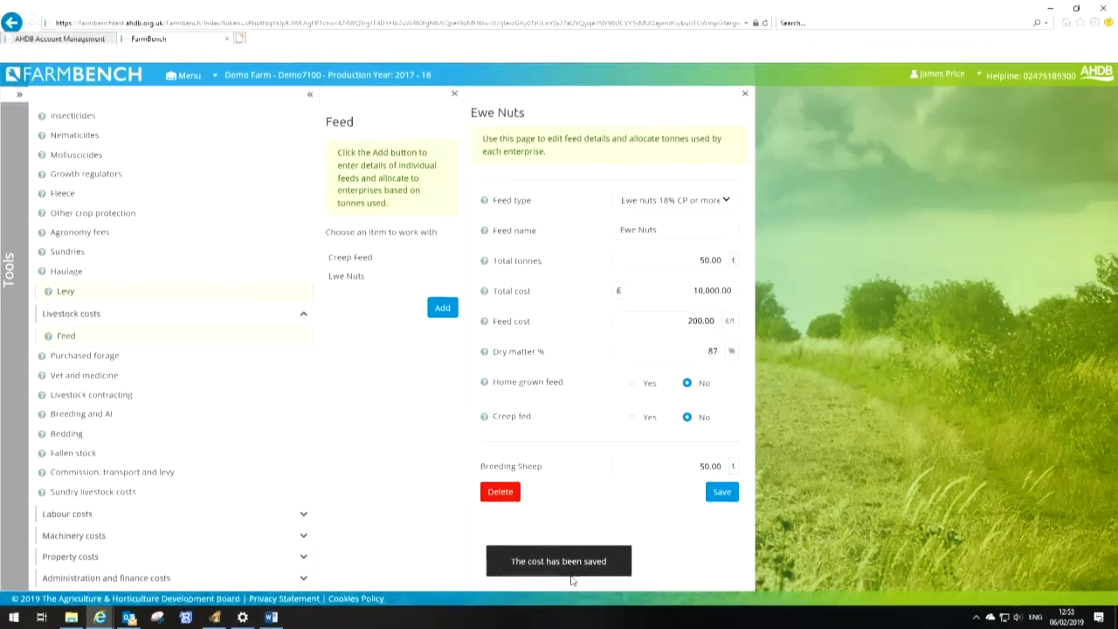
Set Breeding Sheep vet and medicine costs to £8100 and save
click(442, 308)
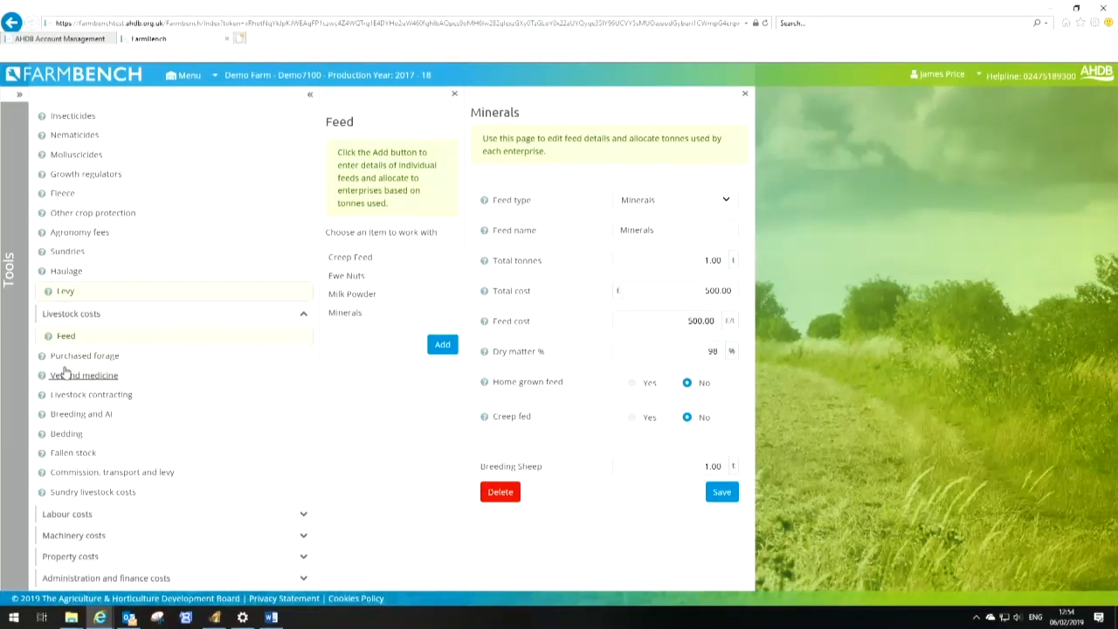
click(92, 376)
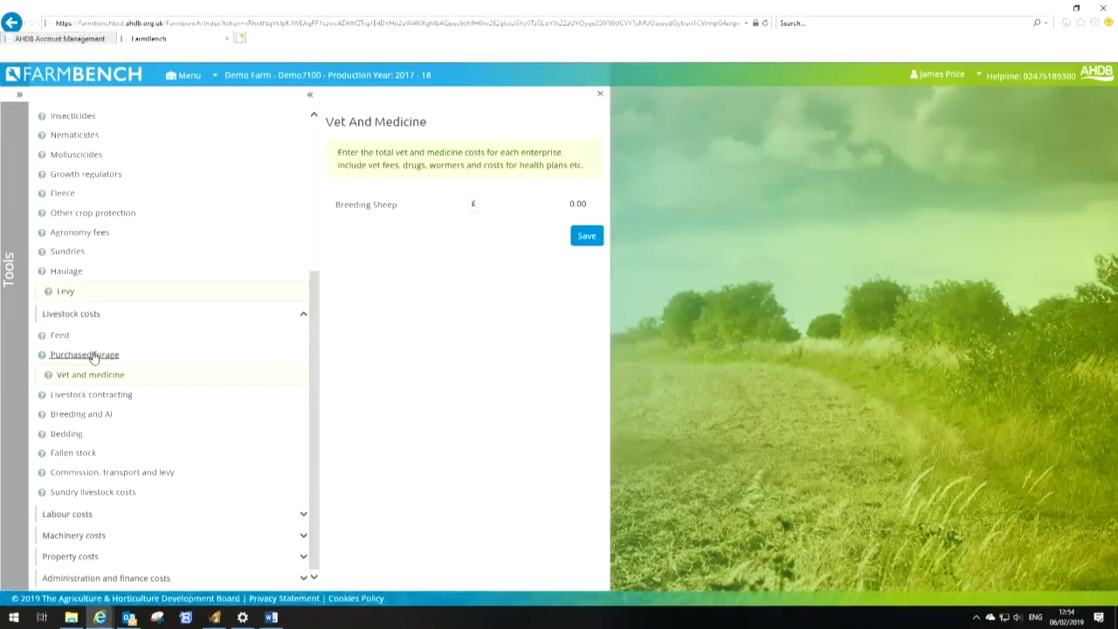
click(94, 356)
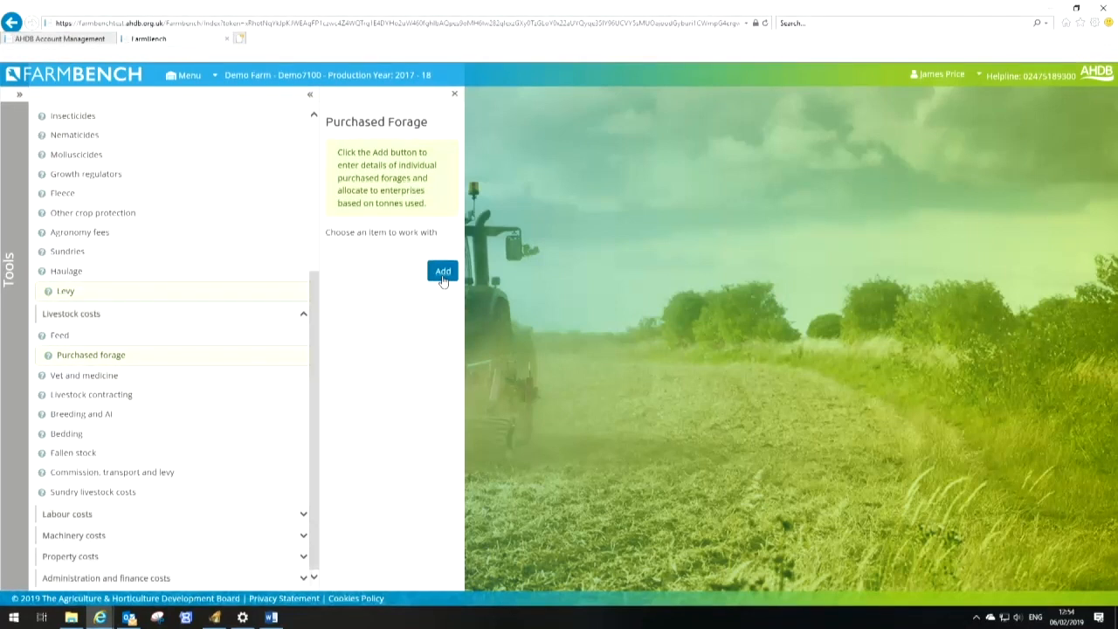
click(442, 273)
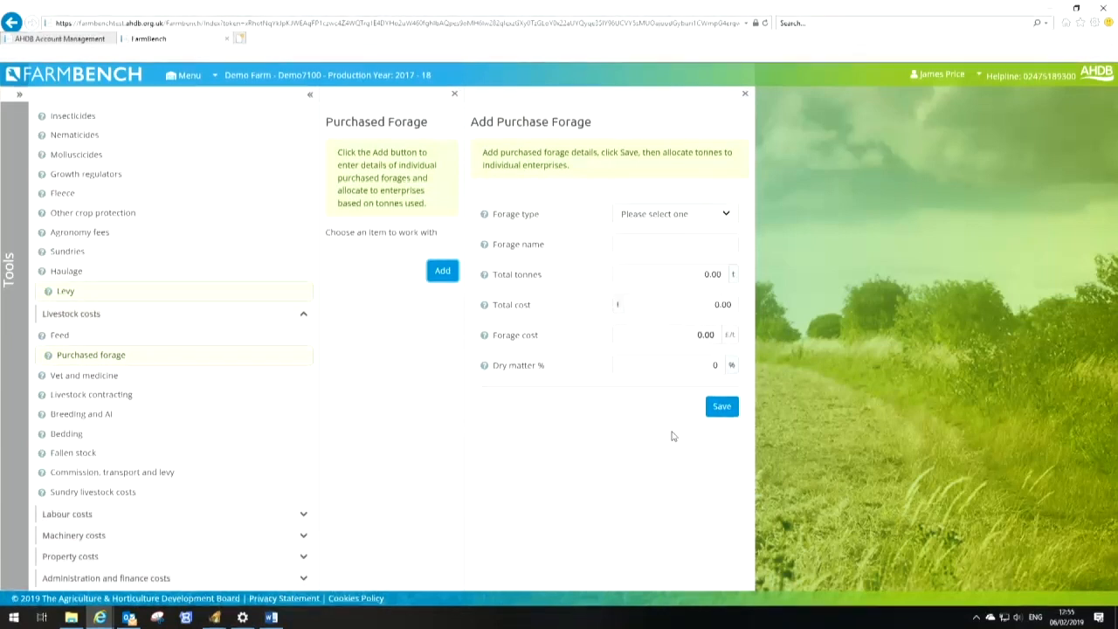
click(98, 376)
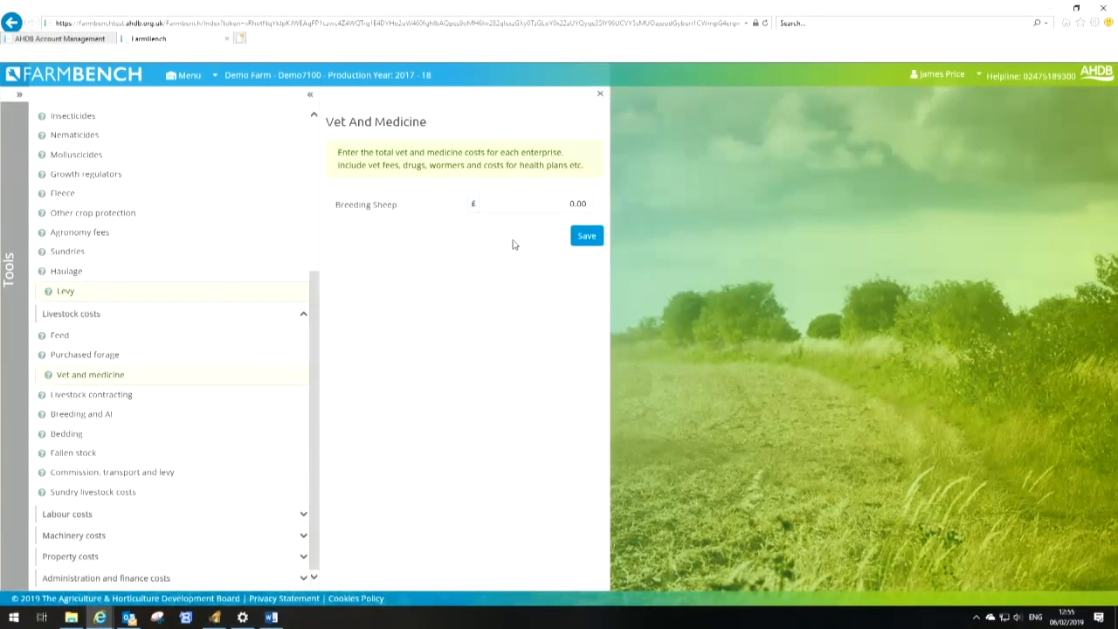
click(571, 213)
key(BackSpace)
text(8100)
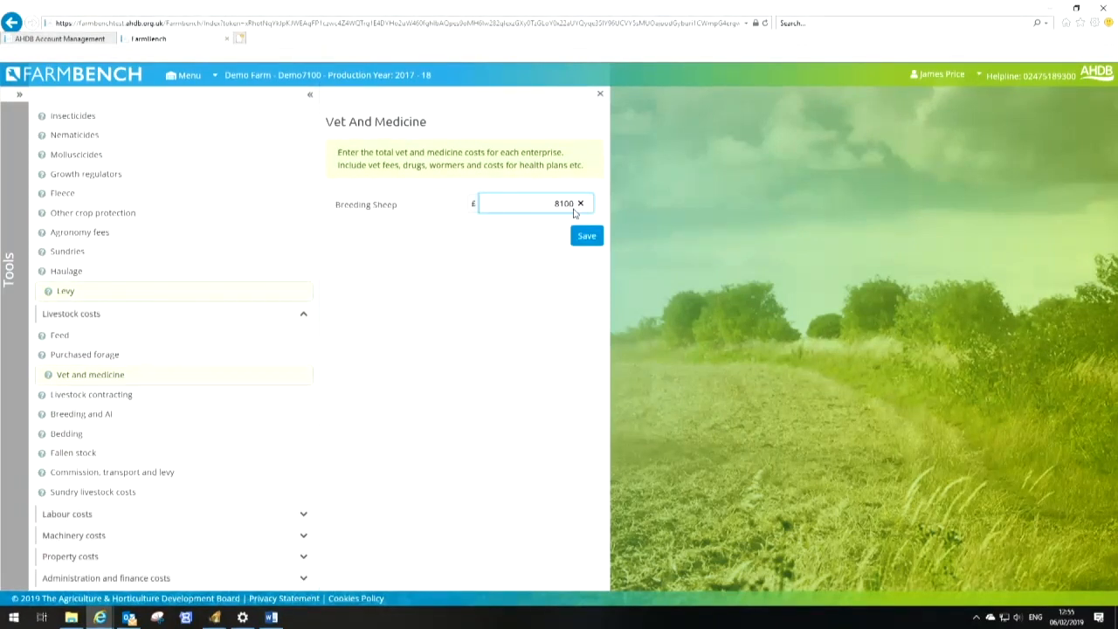
click(587, 235)
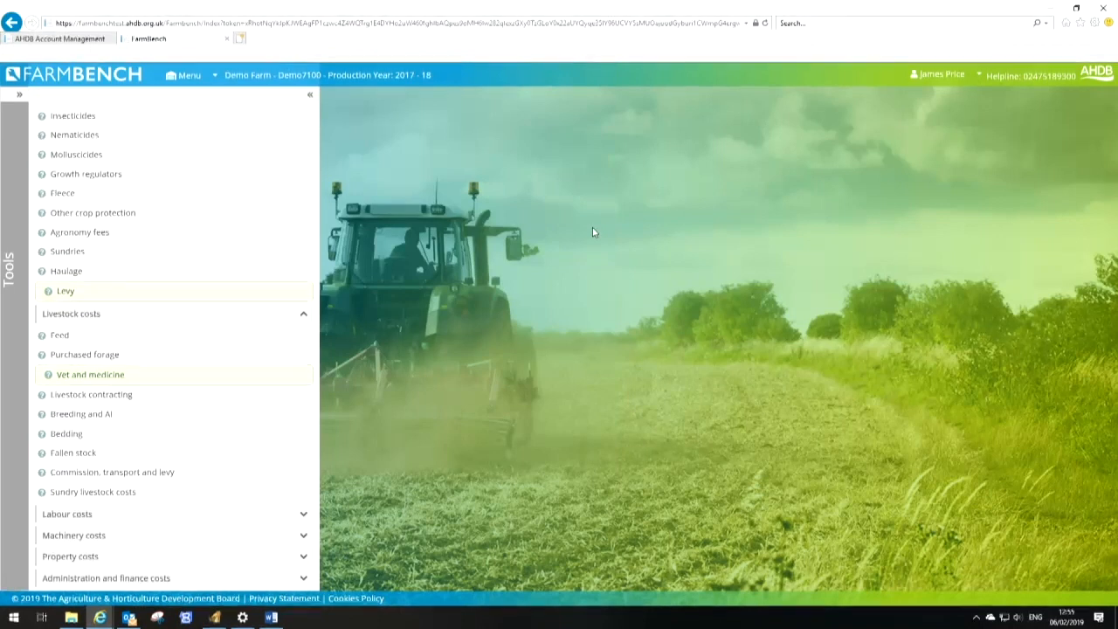
Enter the Breeding Sheep livestock contracting cost and save
click(123, 396)
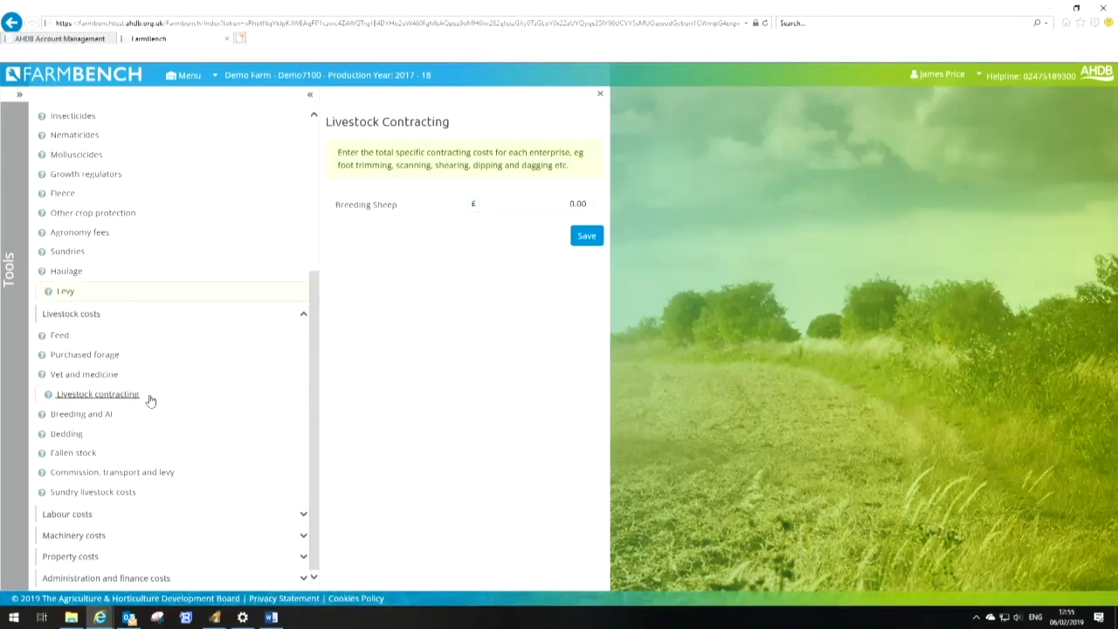
click(549, 202)
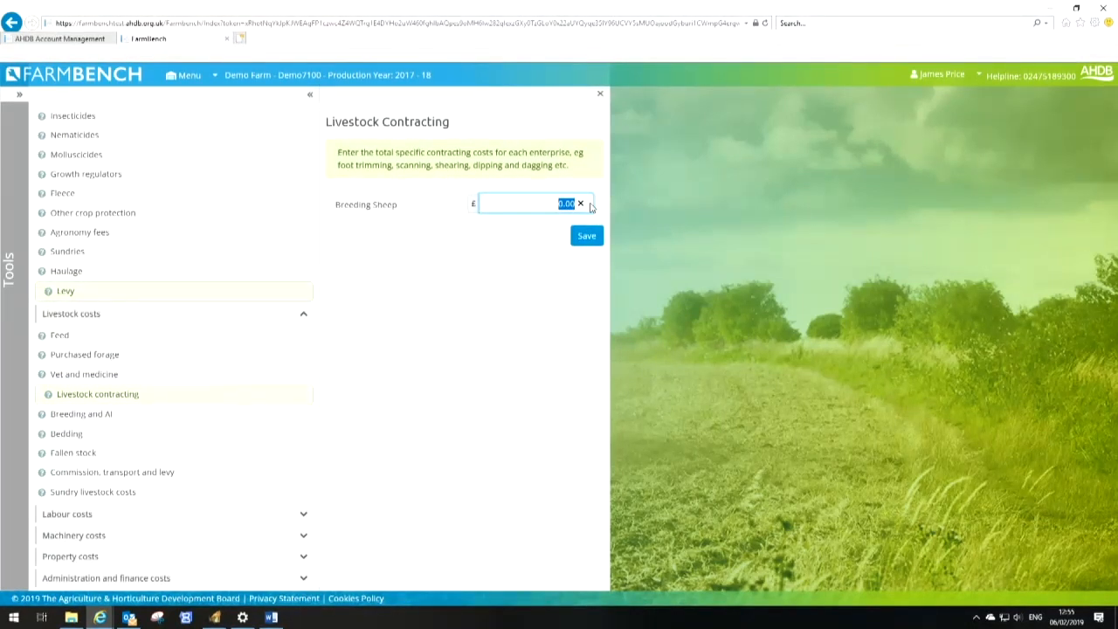
text(12)
click(586, 235)
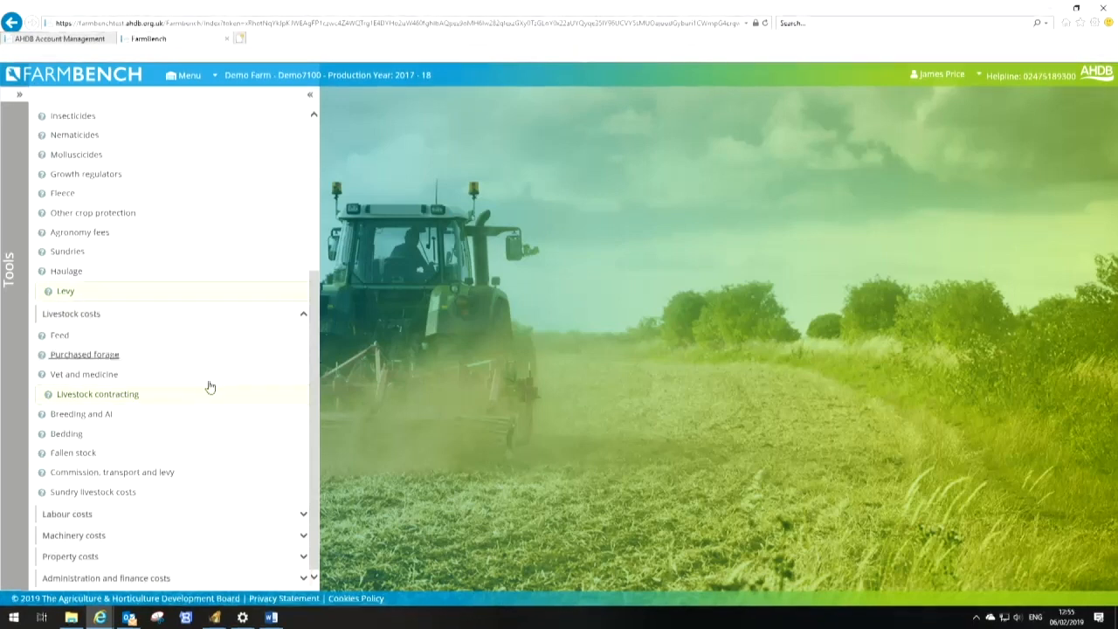
Set the Breeding Sheep bedding cost to £2700 and save
click(78, 423)
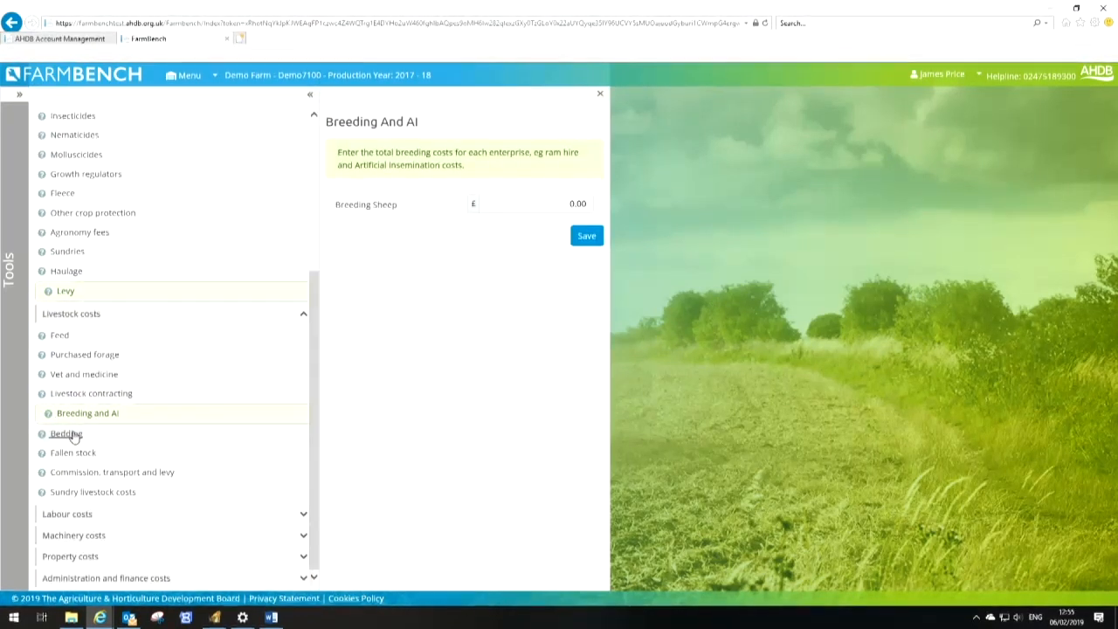
click(70, 434)
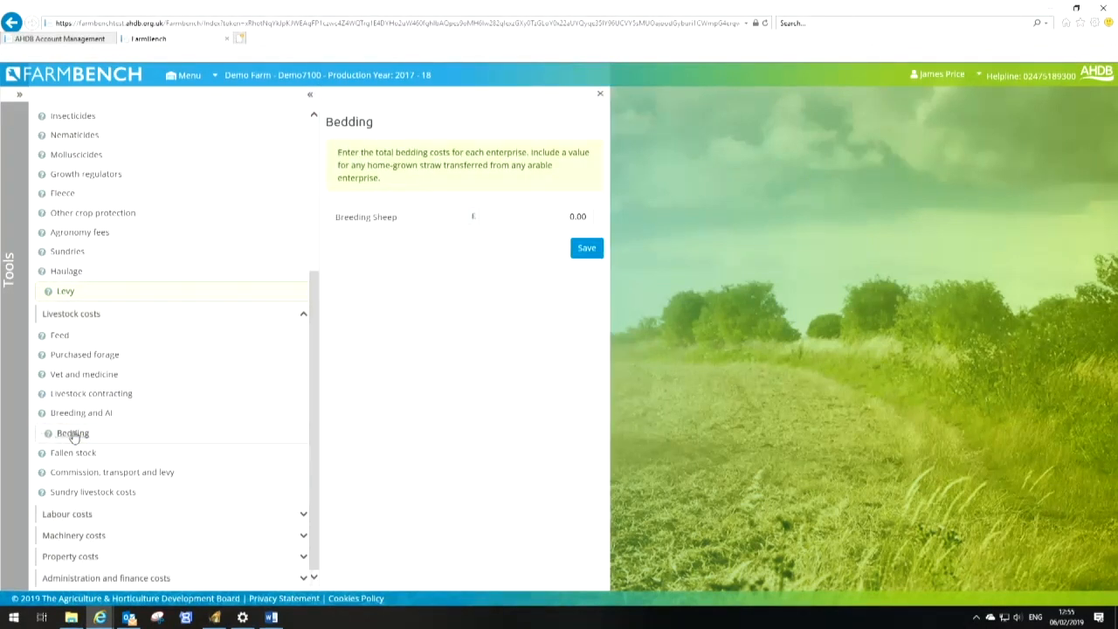
click(572, 218)
text(2700)
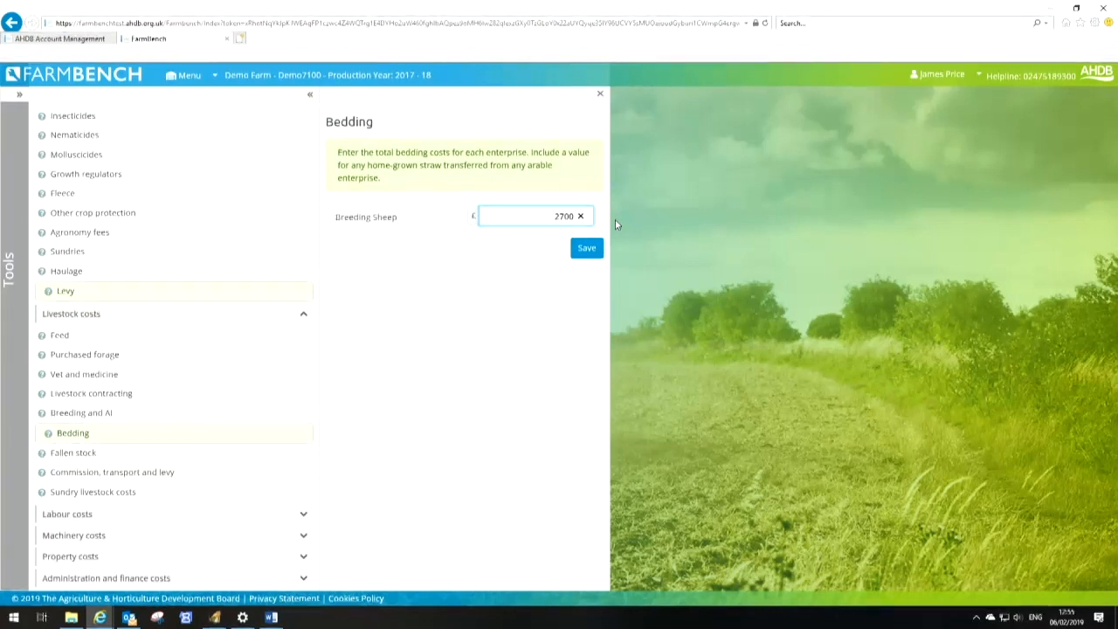
click(595, 250)
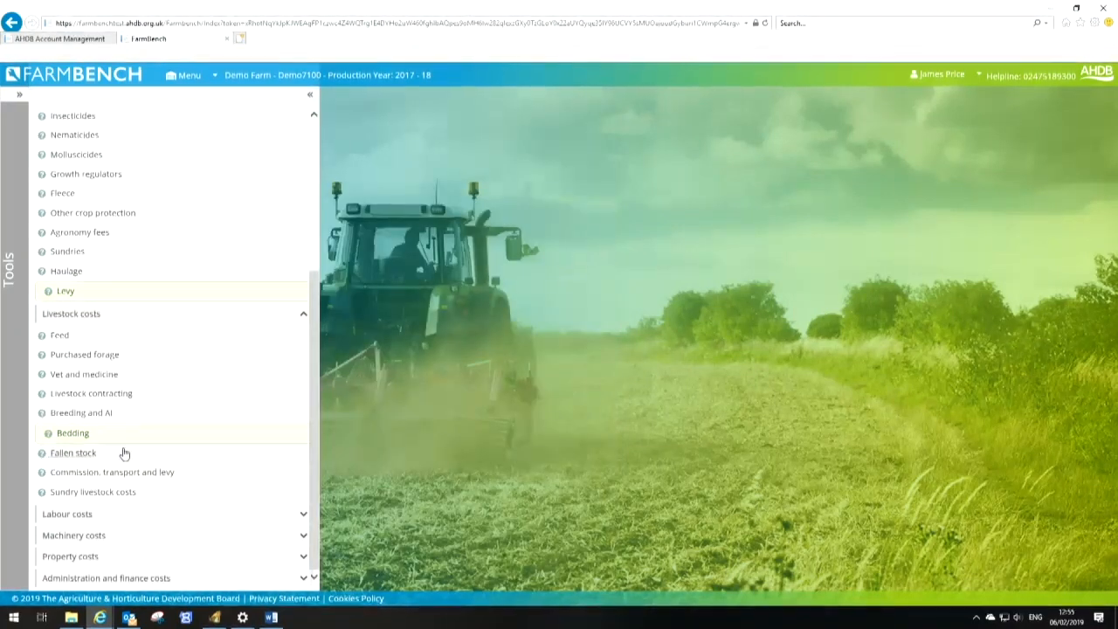
Set the Breeding Sheep fallen stock cost to £2800 and save
click(96, 453)
click(580, 196)
text(2800)
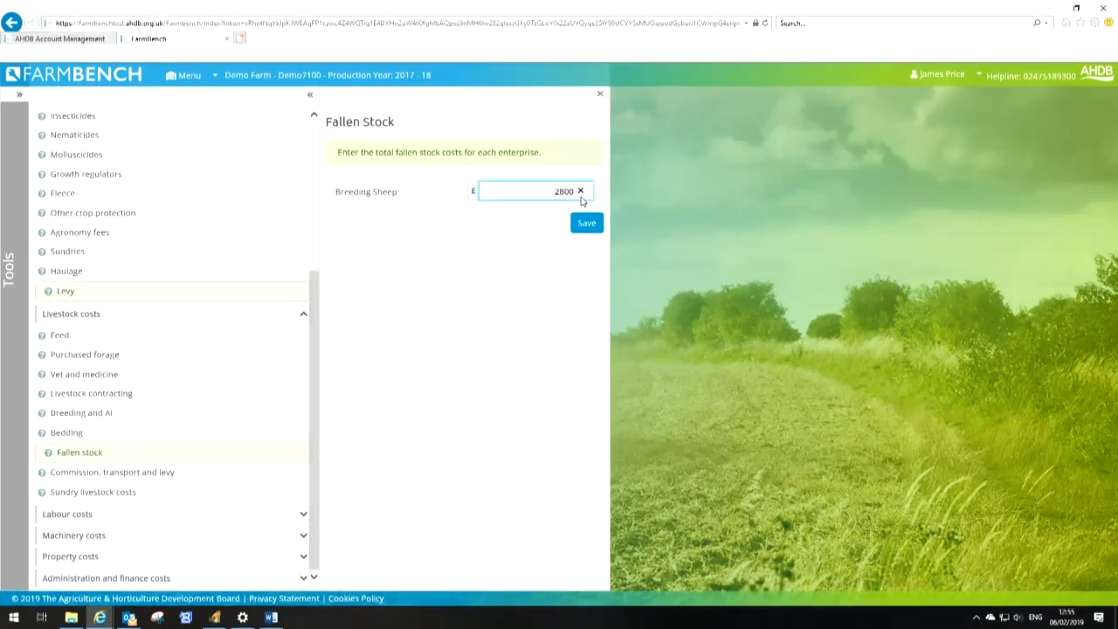
click(586, 224)
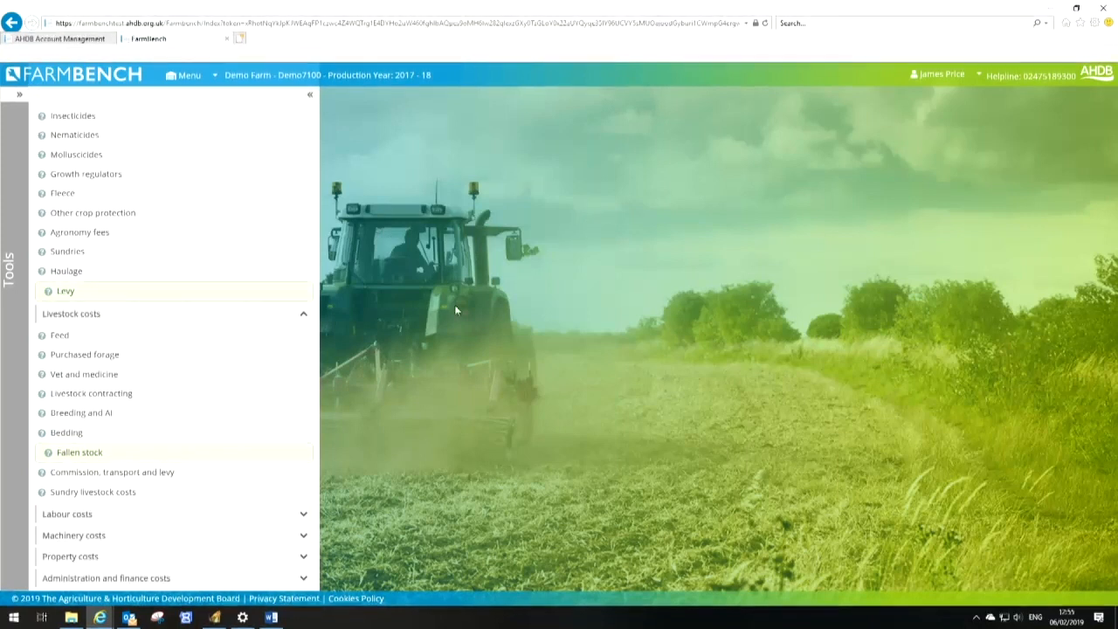
Set the Breeding Sheep commission, transport and levy cost to £2500 and save
click(158, 473)
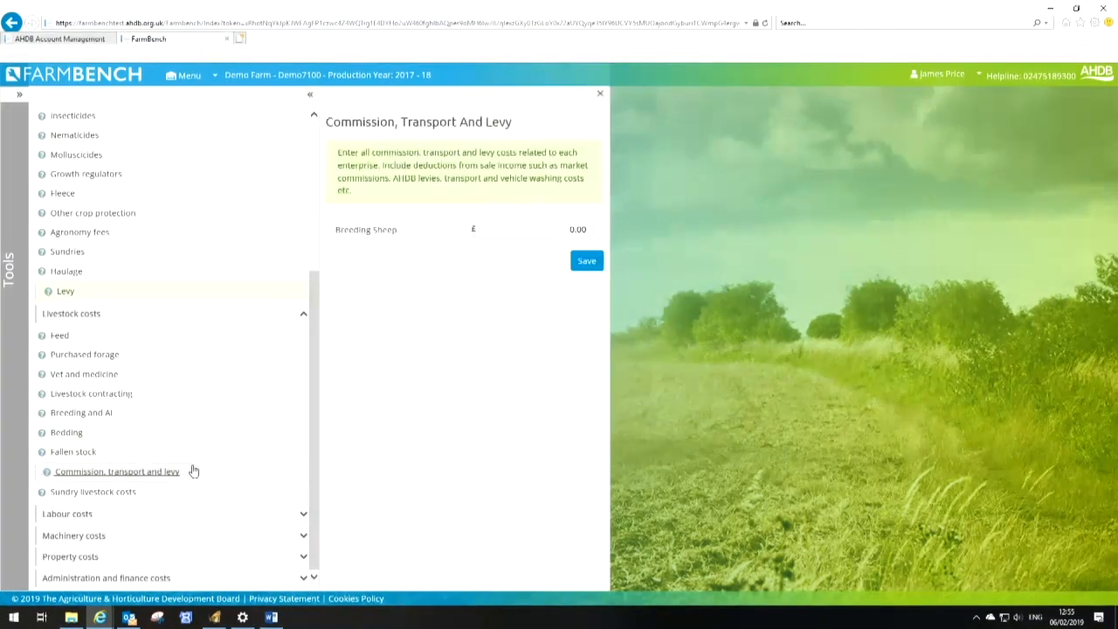
click(590, 230)
text(2500)
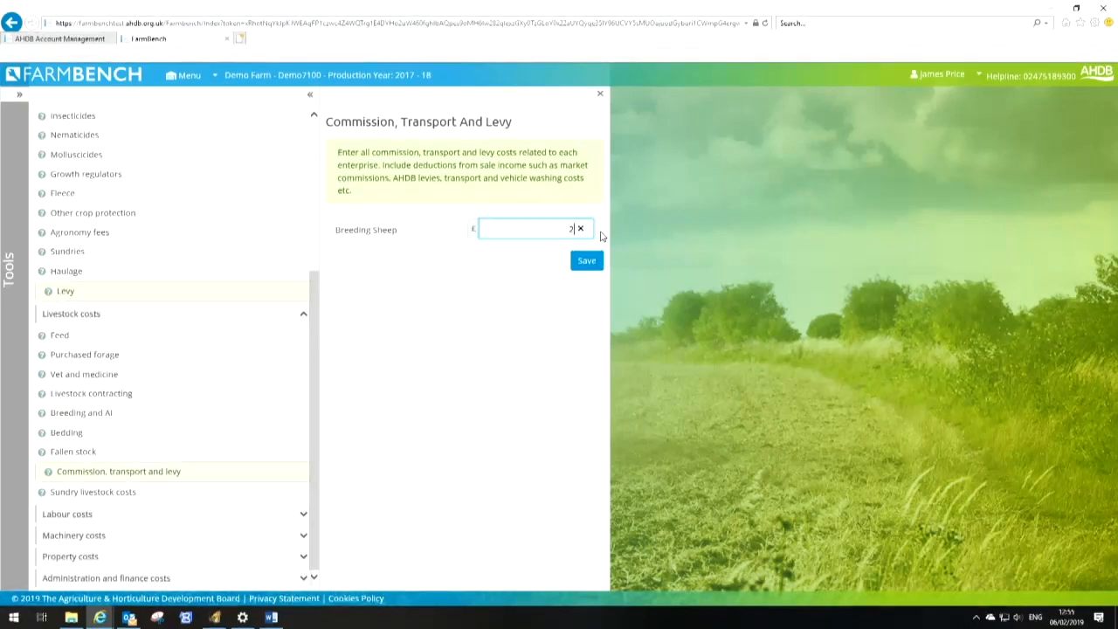
click(583, 260)
Set the Breeding Sheep sundry livestock costs to £1600 and save
click(93, 490)
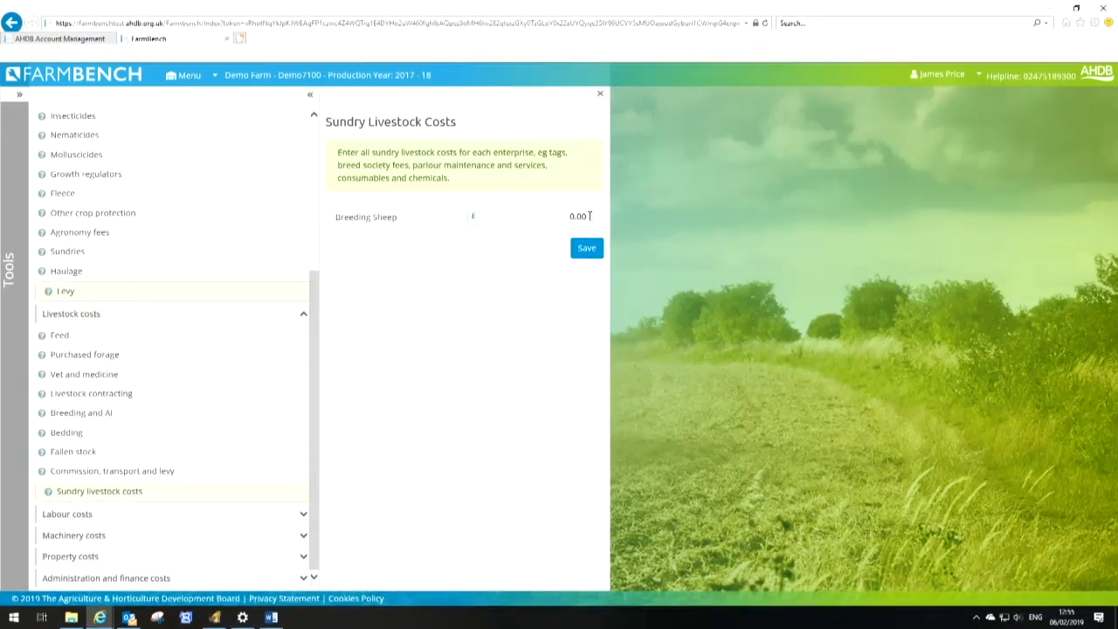
click(561, 217)
text(1600)
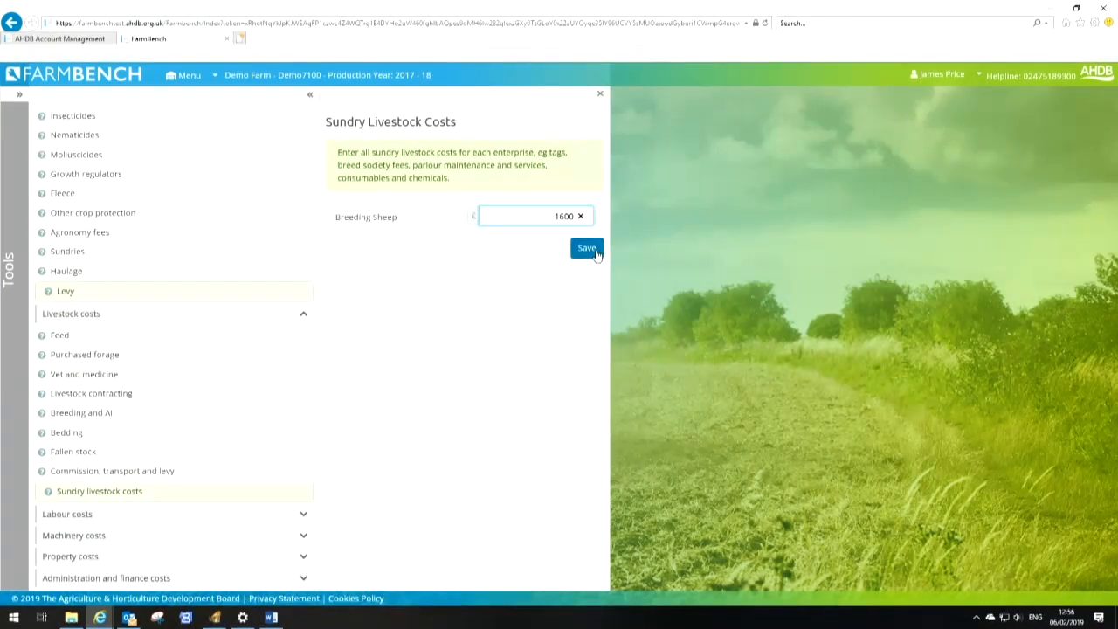
click(596, 252)
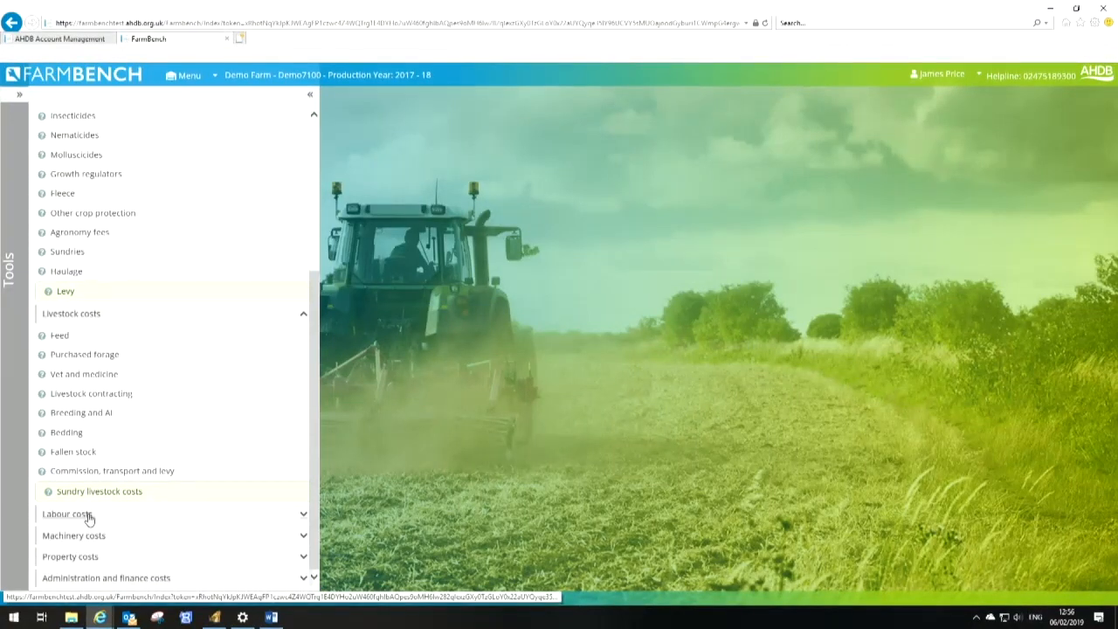
Add an unpaid labour entry named Dad with 2200 hours, 42 weekly hours and a £30,000 wage, and save
click(79, 516)
click(59, 537)
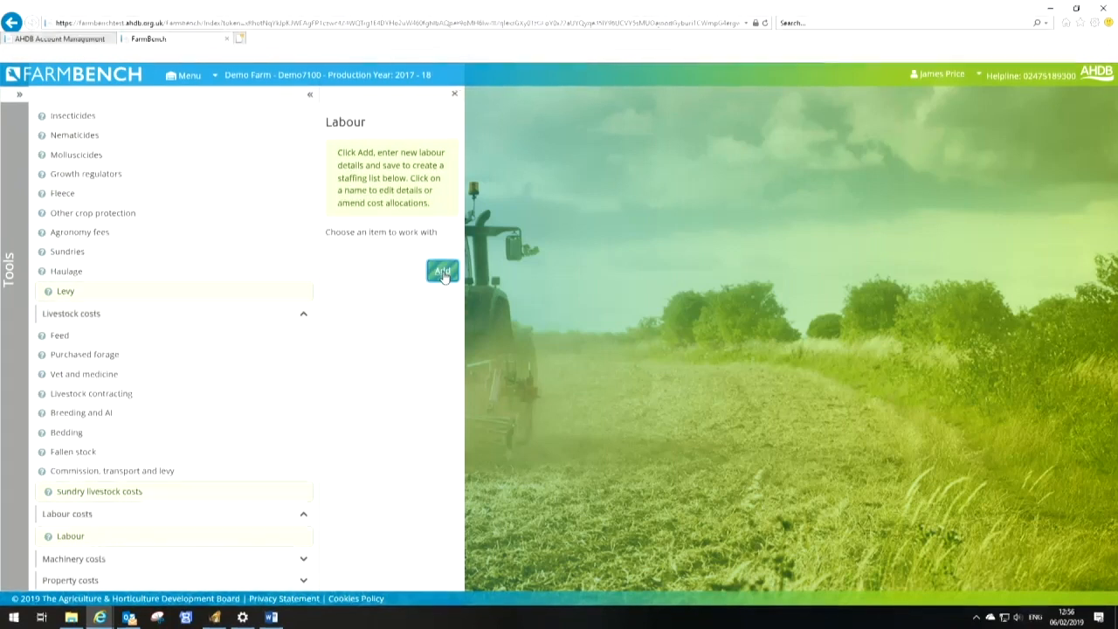
click(443, 272)
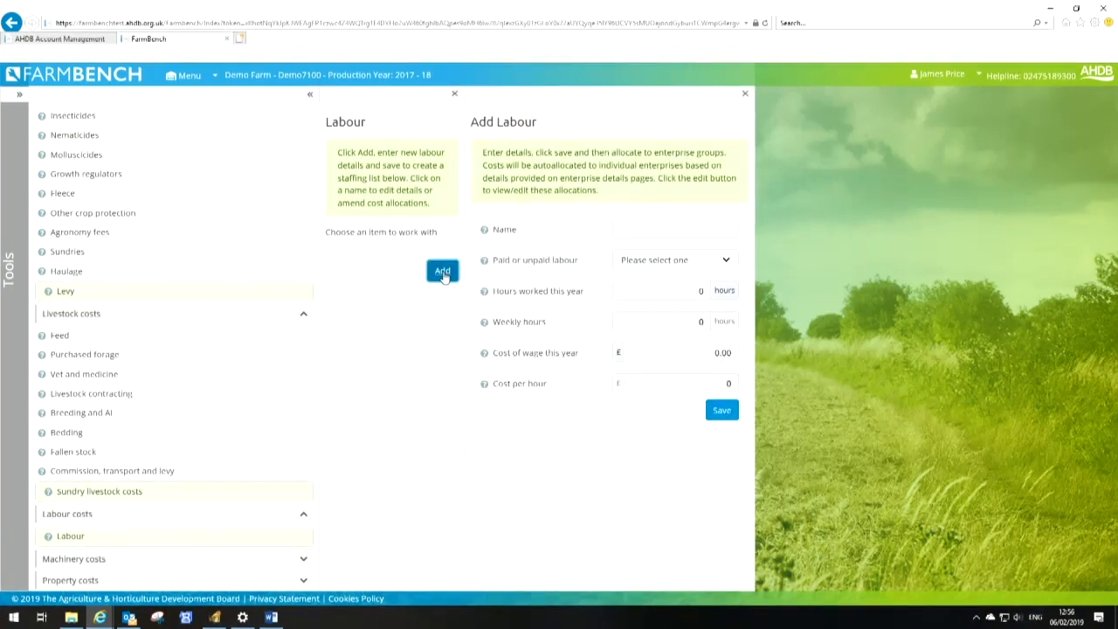
click(672, 230)
text(Dad)
key(Tab)
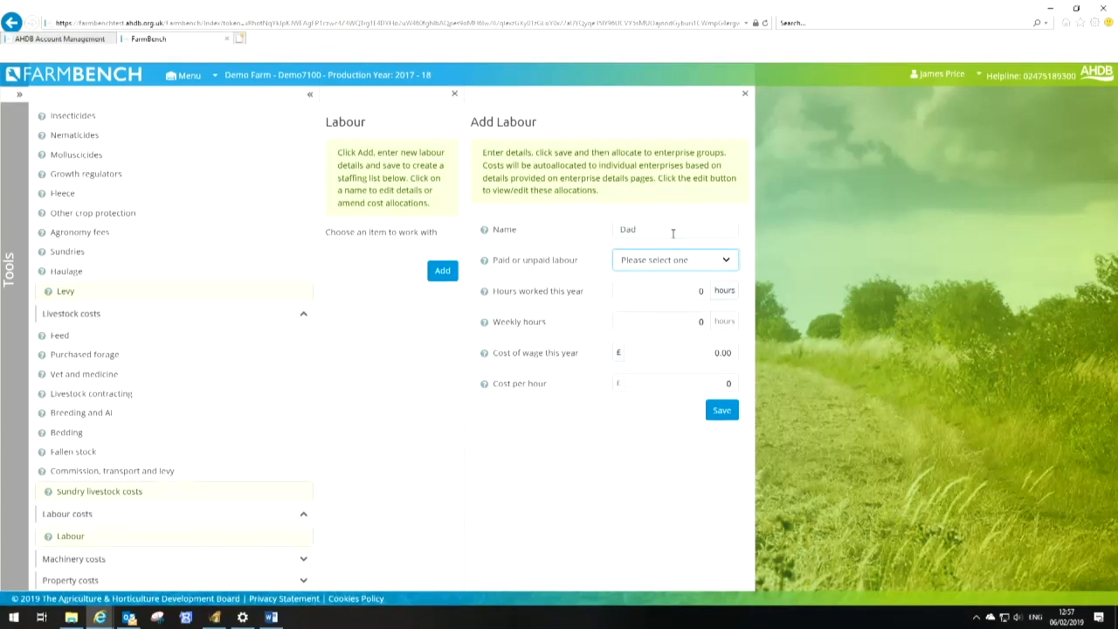
key(u)
key(Tab)
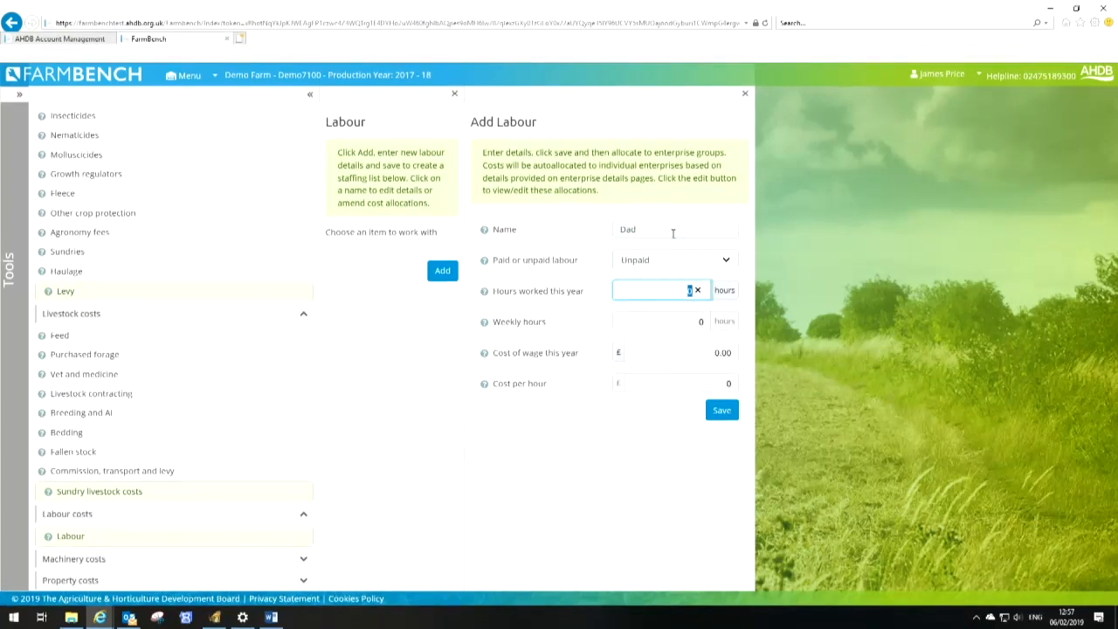
text(22000)
key(BackSpace)
key(Tab)
text(42)
key(Tab)
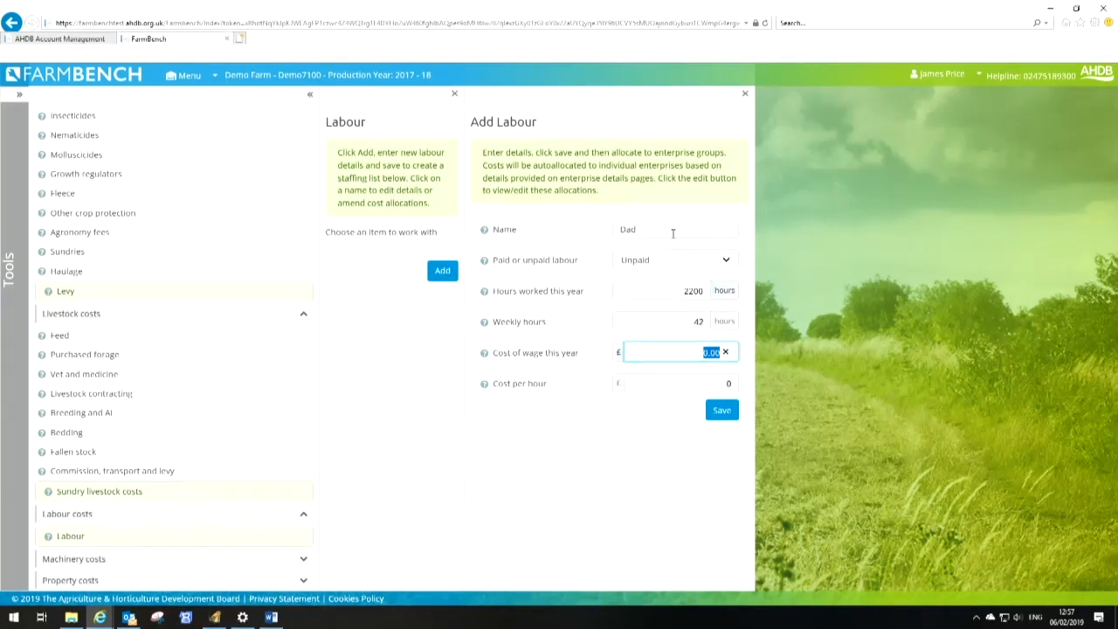
text(30,000)
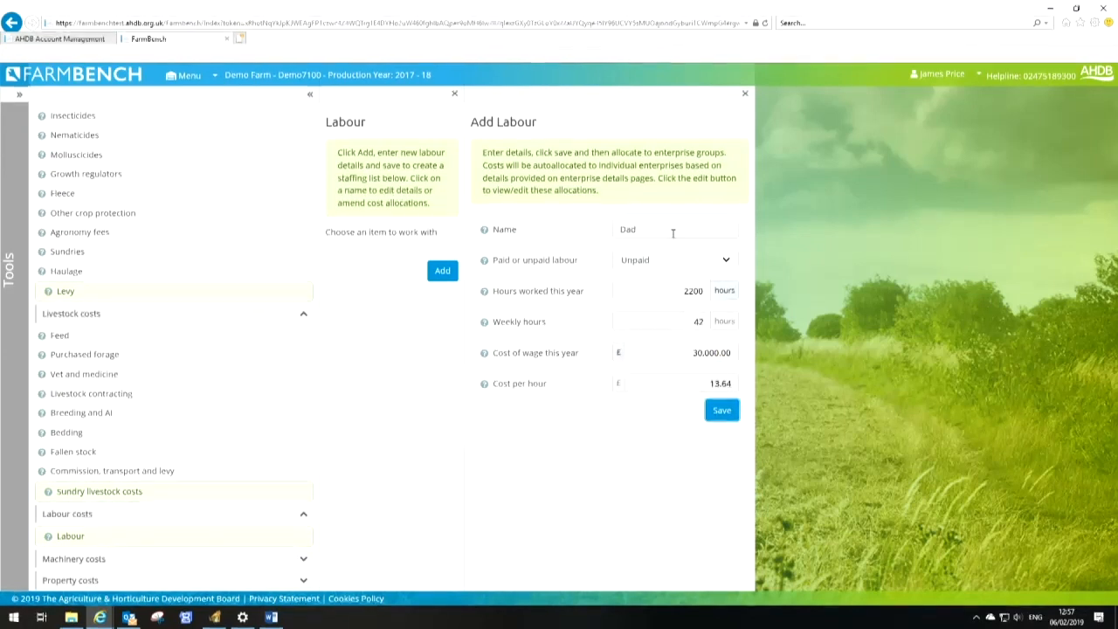
click(722, 413)
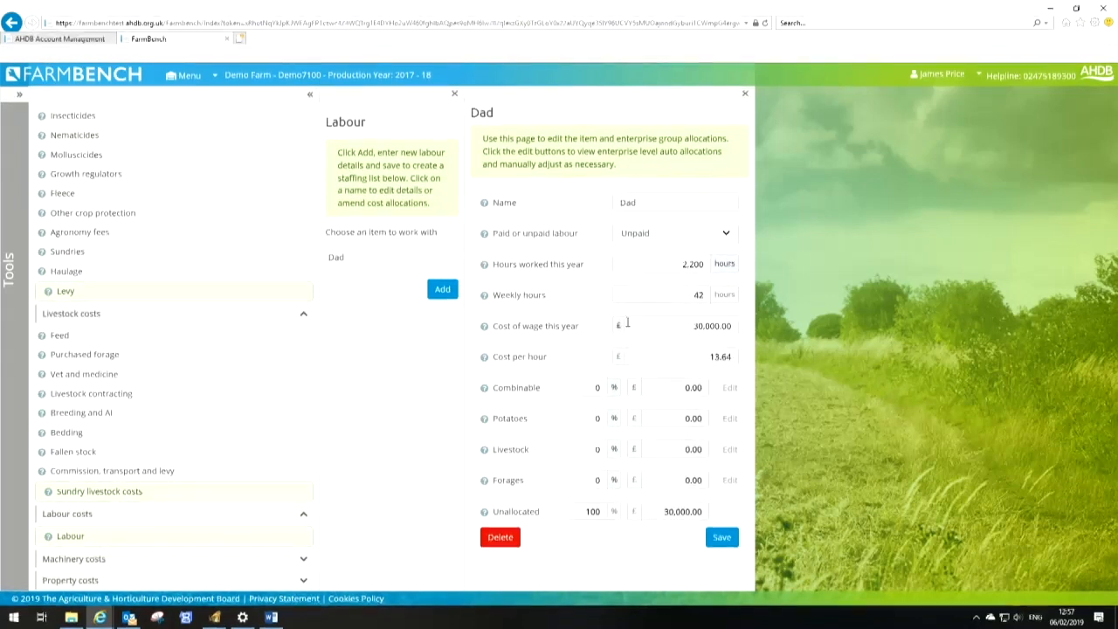
Allocate 100% of Dad's labour to Combinable and save
click(597, 388)
text(100)
click(730, 540)
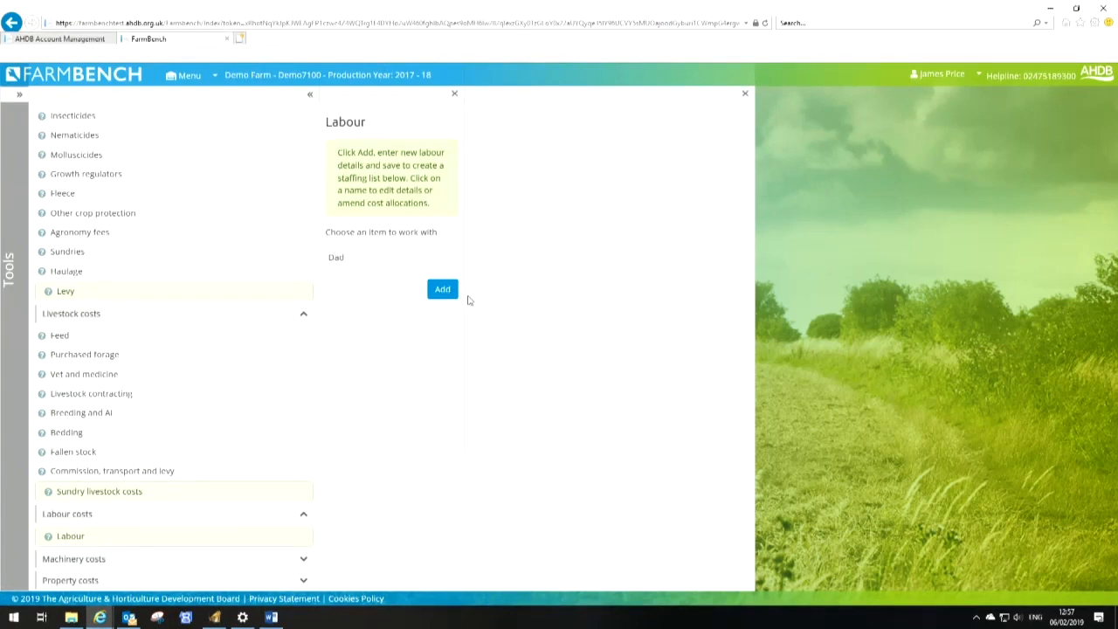
Add a second unpaid worker by first name with 2200 hours, 42 weekly hours and a £30,000 wage
click(444, 291)
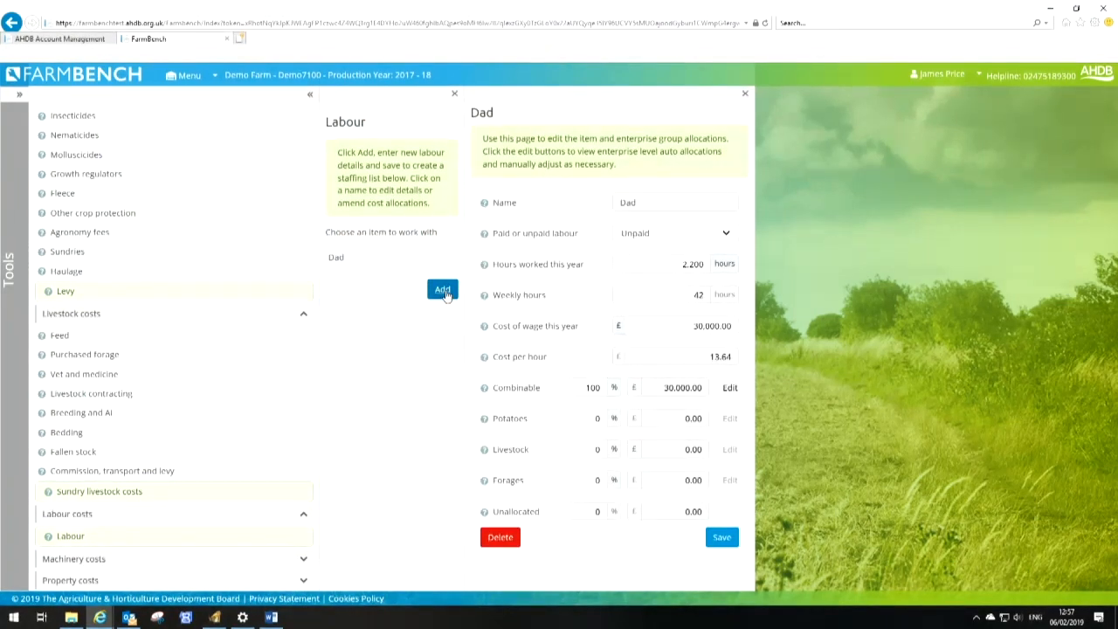
click(443, 290)
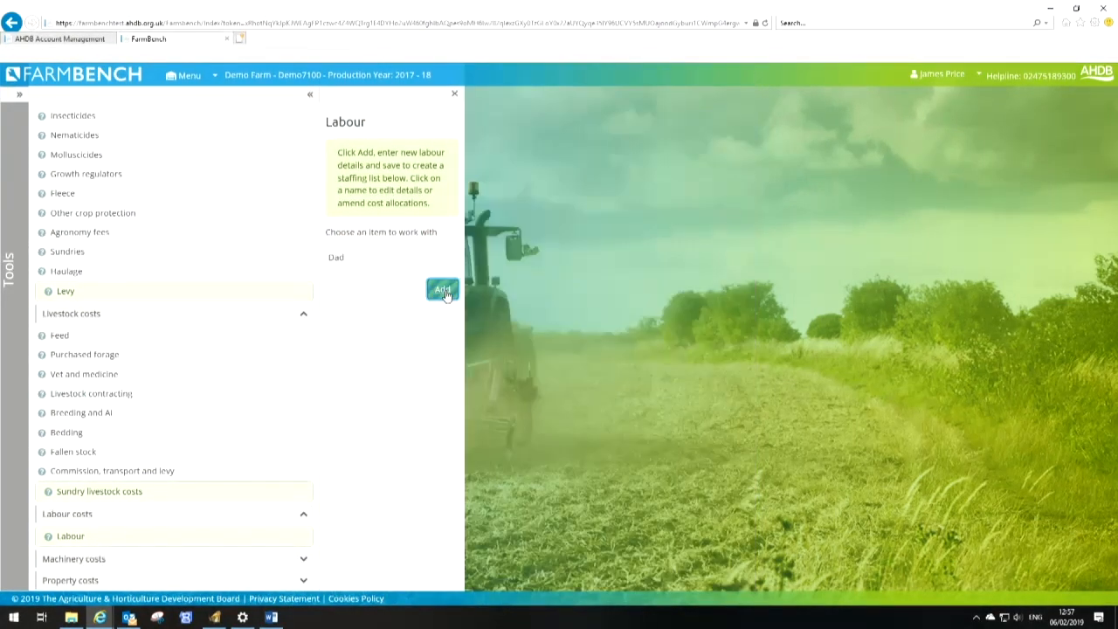
click(709, 231)
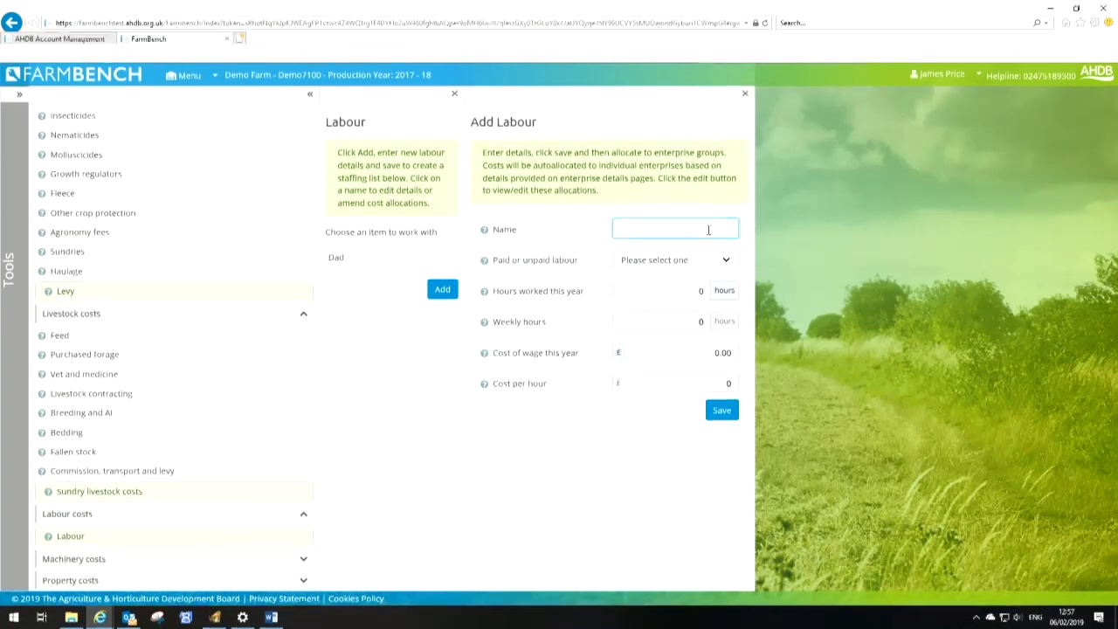
text(James)
key(Tab)
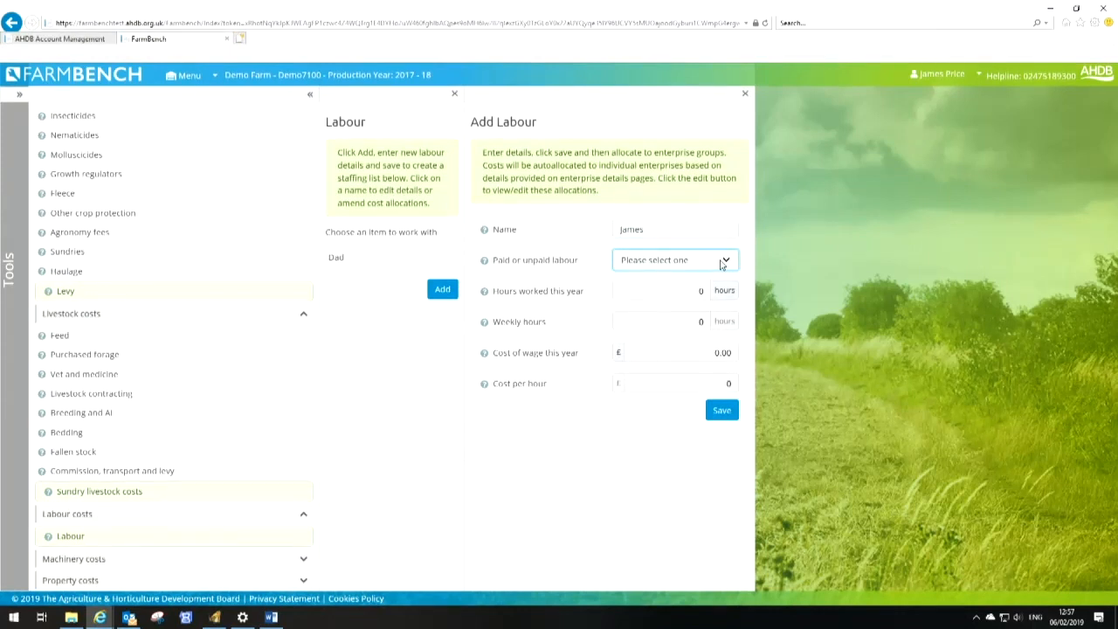
click(722, 261)
click(707, 280)
click(664, 297)
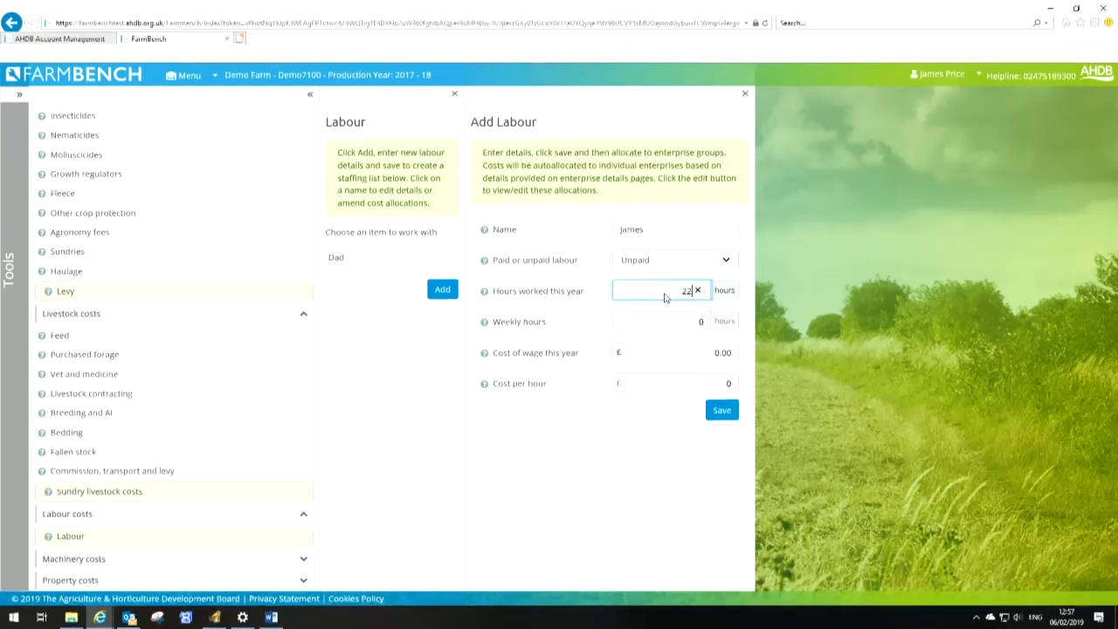
key(Tab)
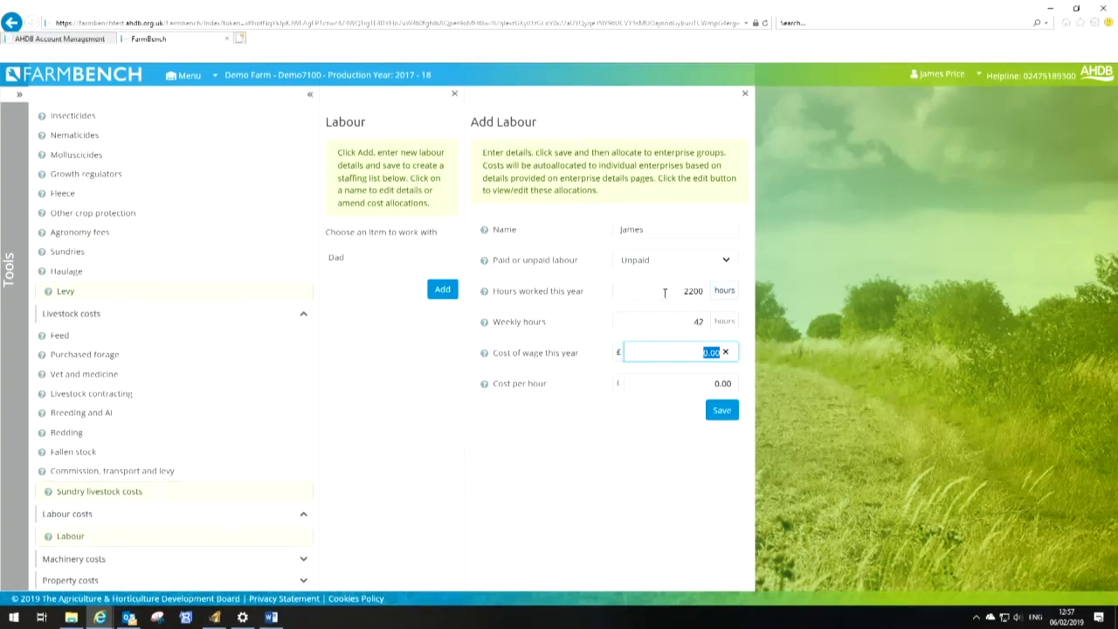
text(30000)
key(Tab)
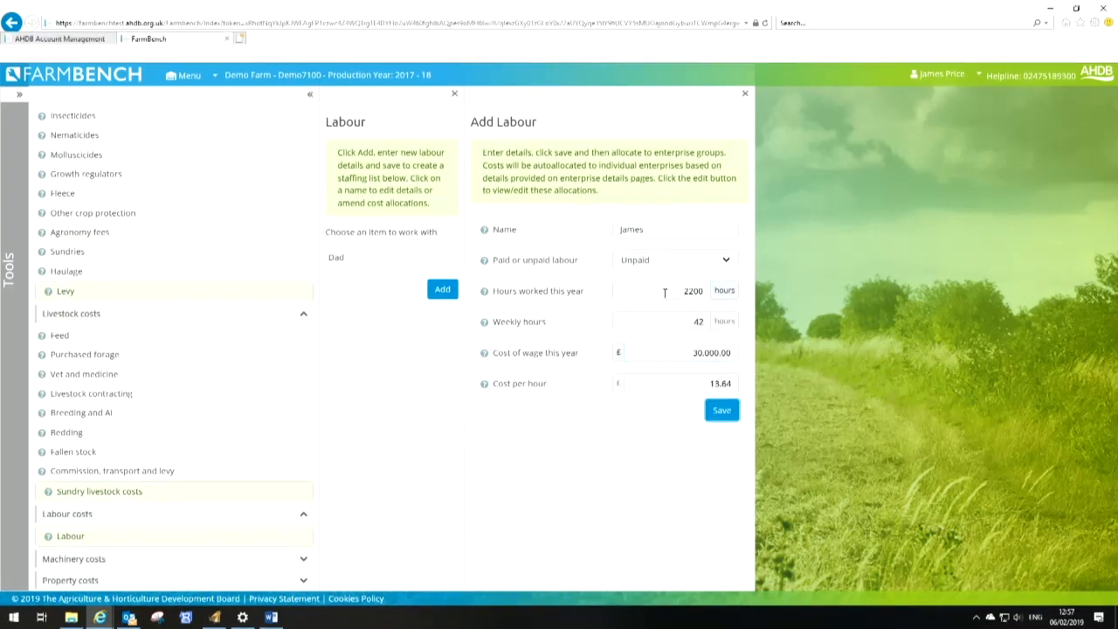
Save the second worker and allocate their labour 70% to Potatoes and 30% to Livestock
click(723, 411)
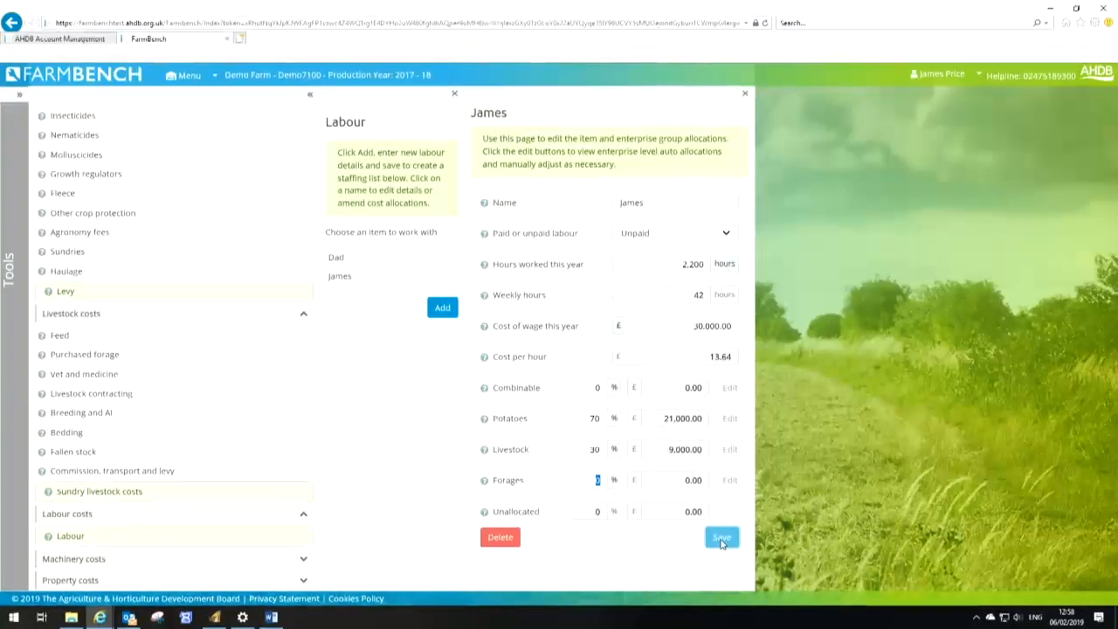
click(722, 539)
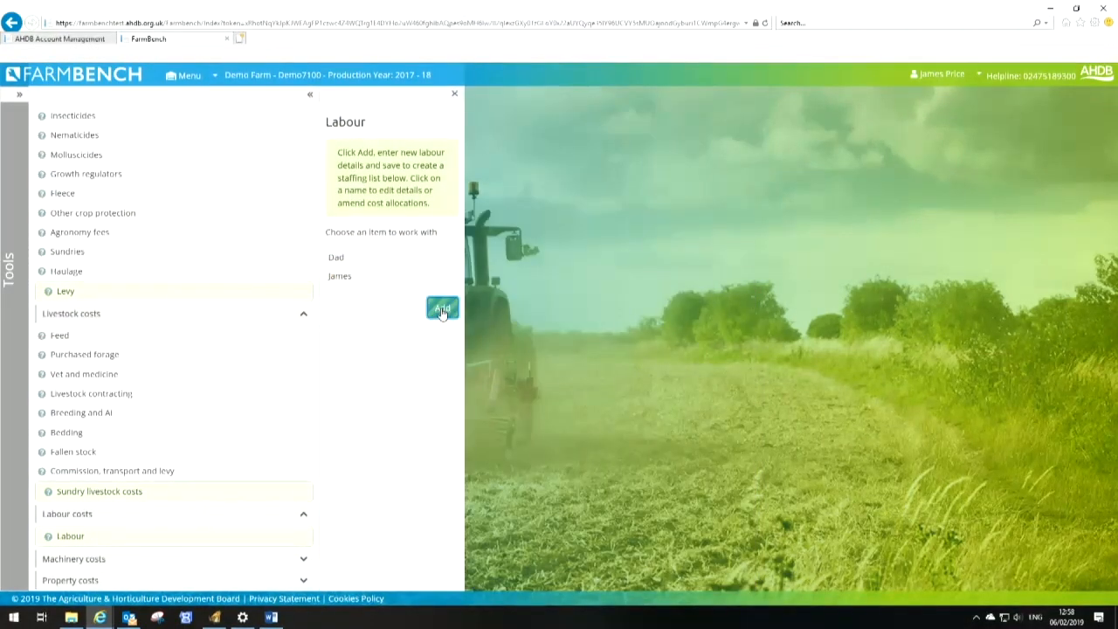
Add a third worker by first name and choose whether the labour is paid or unpaid
click(442, 310)
click(669, 231)
text(Jim)
key(Tab)
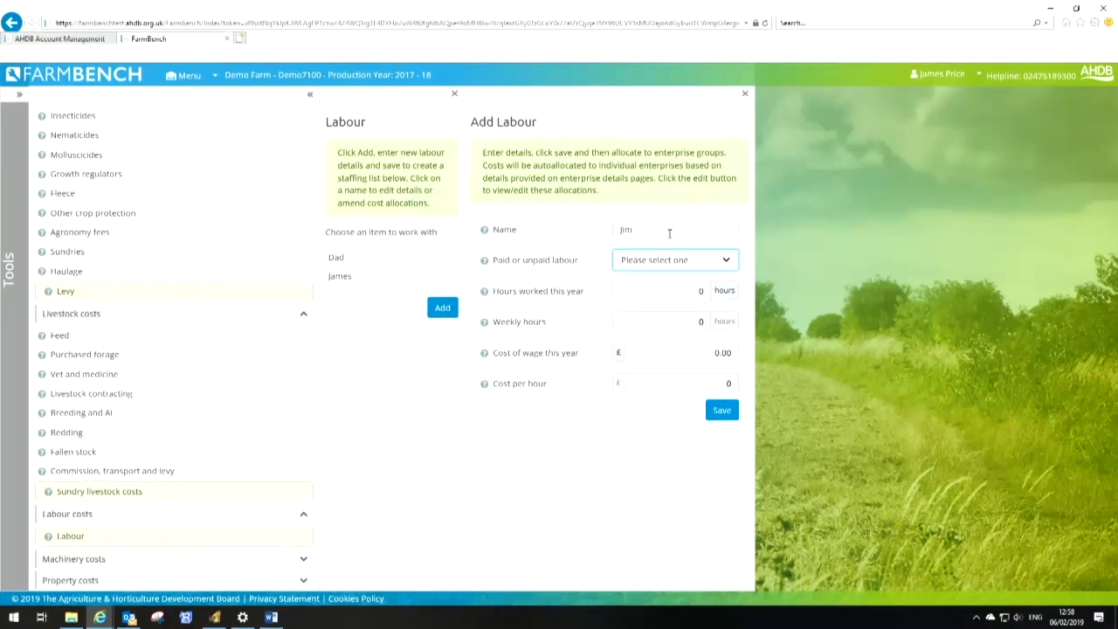
click(692, 260)
click(669, 271)
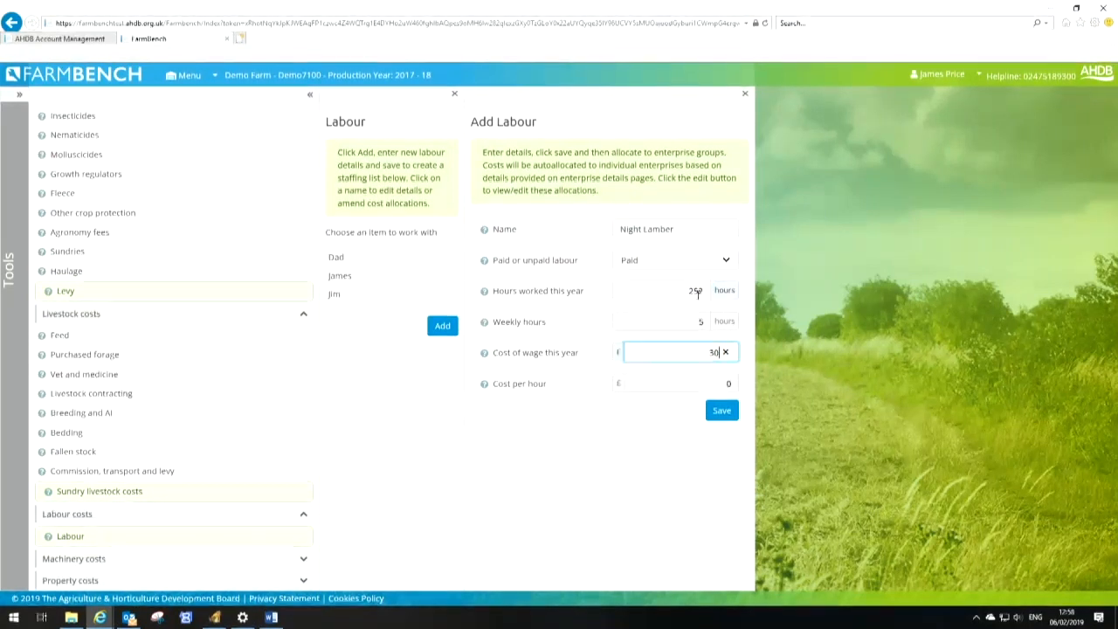
Add a paid Night Lamber with 252 hours, 5 weekly hours and a £3,000 wage, and save
text(000.00)
click(721, 410)
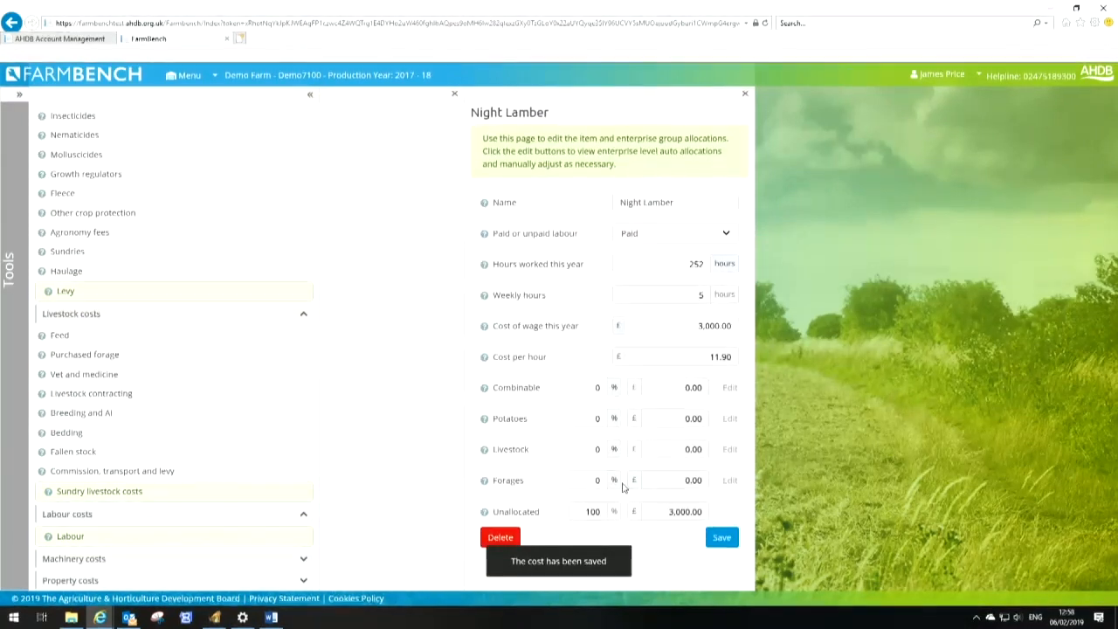
Allocate 10% of the Night Lamber's labour to Livestock and save, then save the last worker's 70% Potatoes, 30% Livestock allocation
click(588, 455)
text(10)
key(Tab)
click(730, 540)
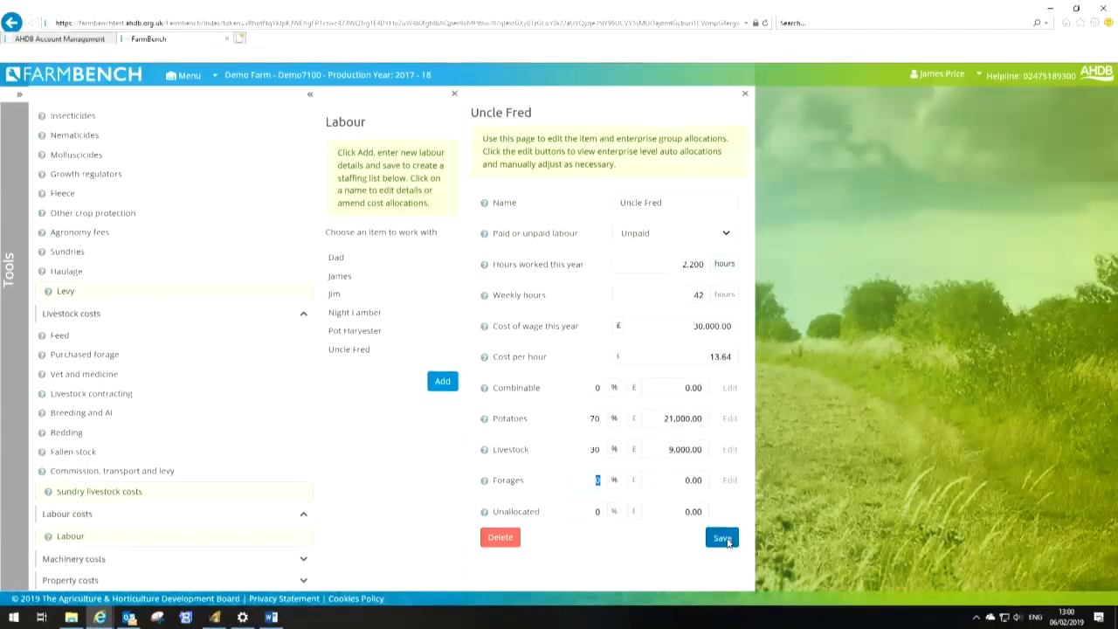
click(723, 536)
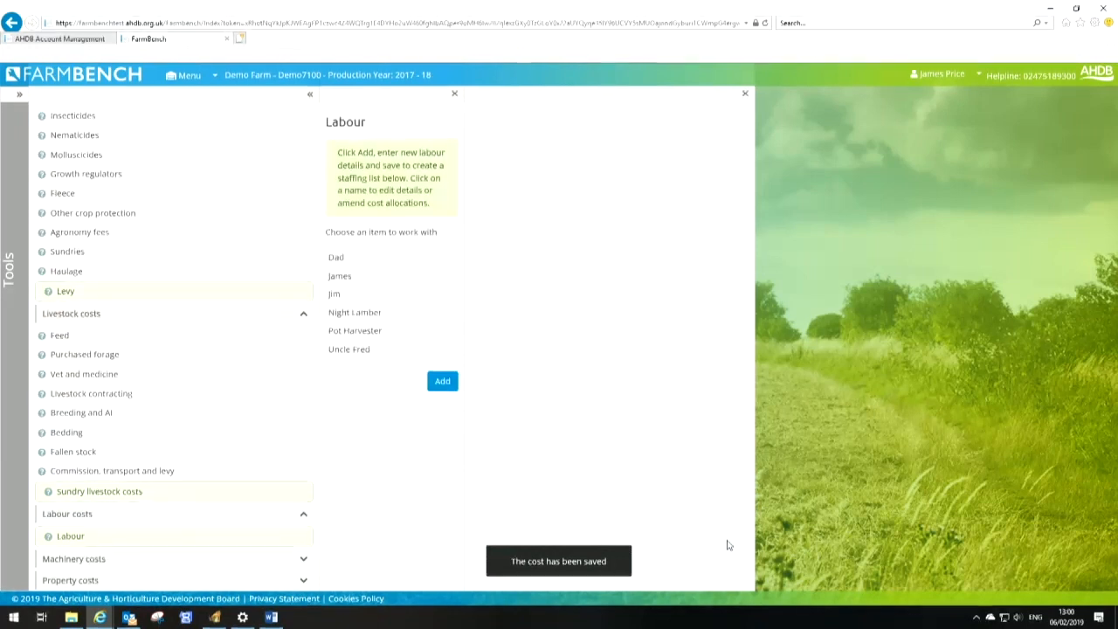
Allocate Jim's combinable labour cost 70% to Oilseed Rape and 10% each to Spring Barley, Winter Barley and Winter Wheat
click(343, 258)
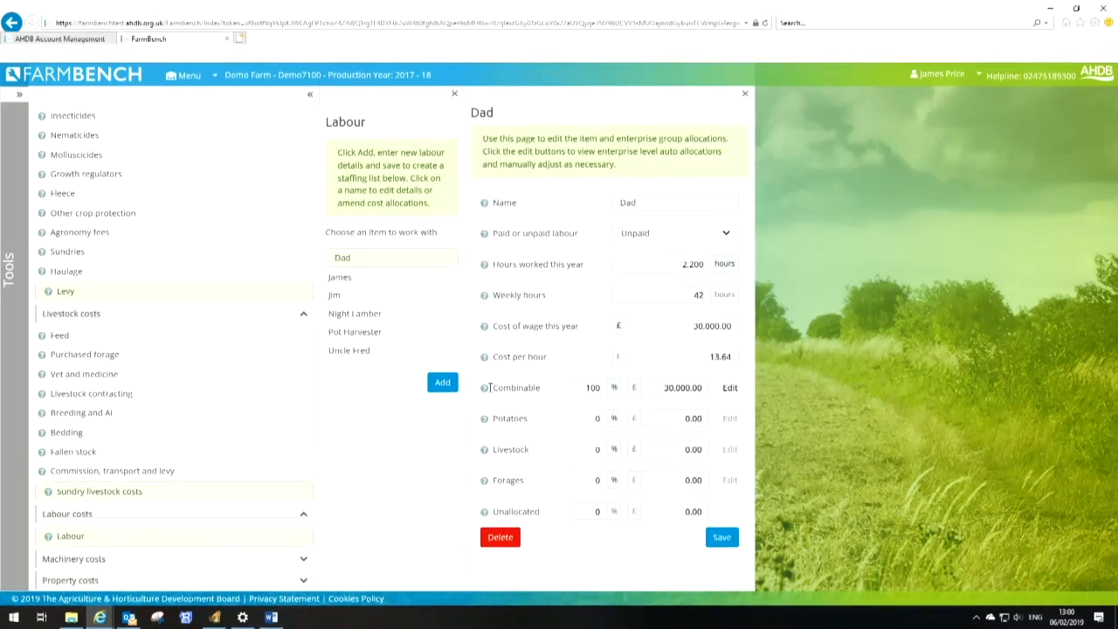
click(729, 388)
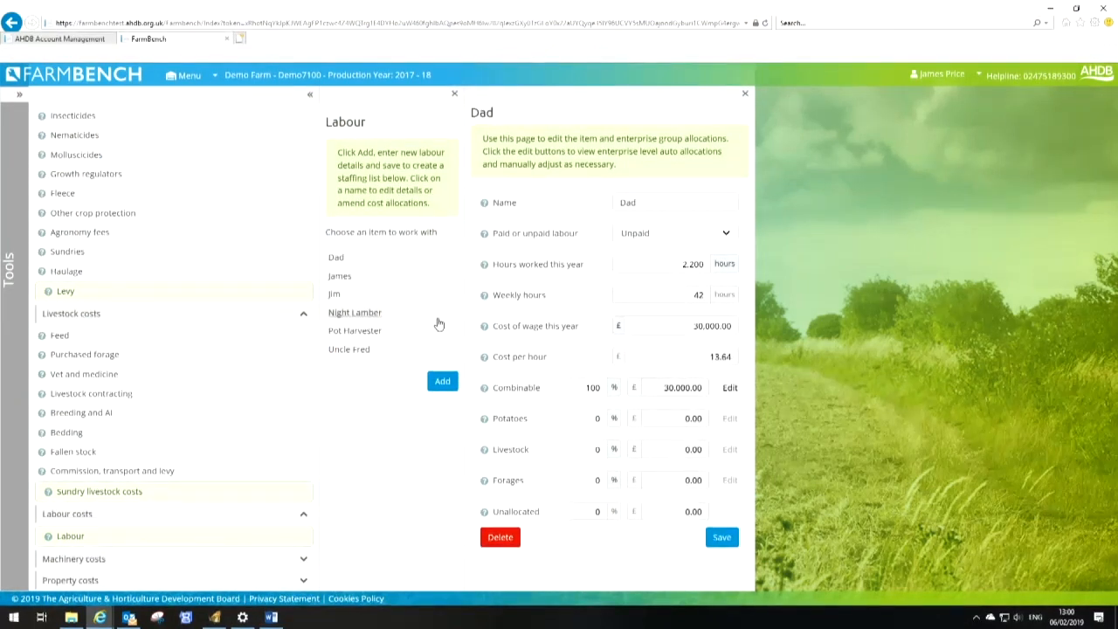
click(345, 297)
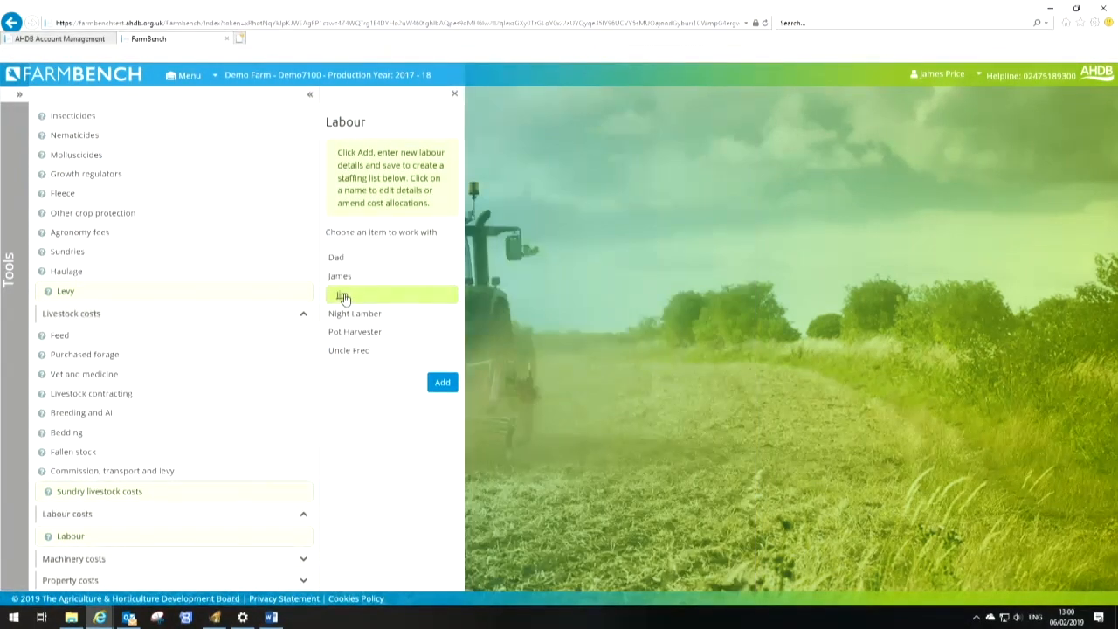
click(729, 388)
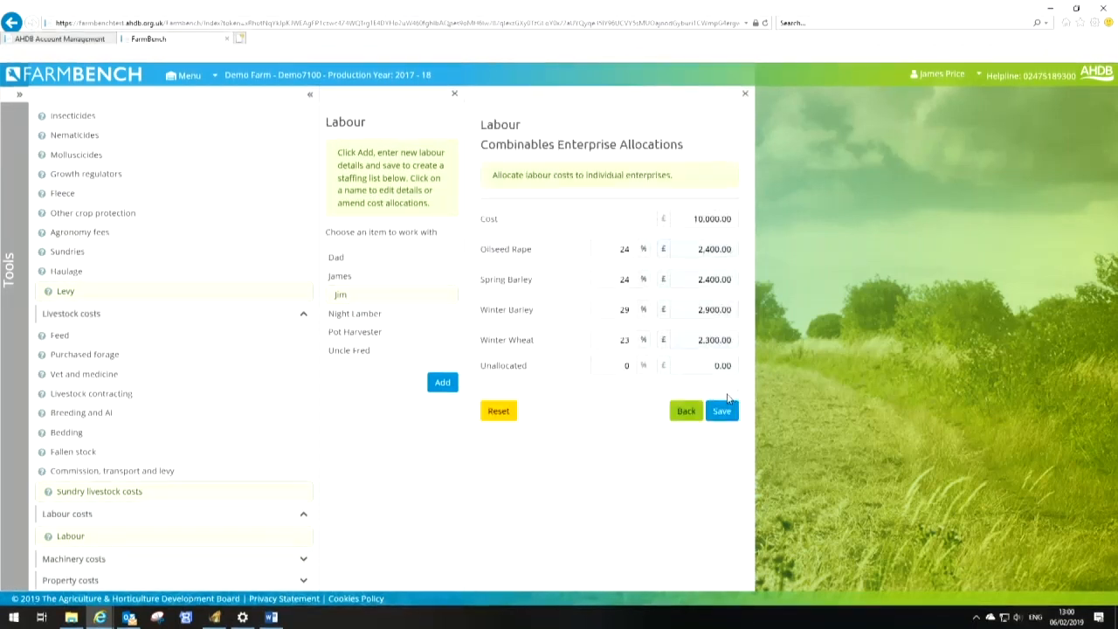
click(643, 251)
text(70)
key(Tab)
text(10)
key(Tab)
text(10)
key(Tab)
text(10)
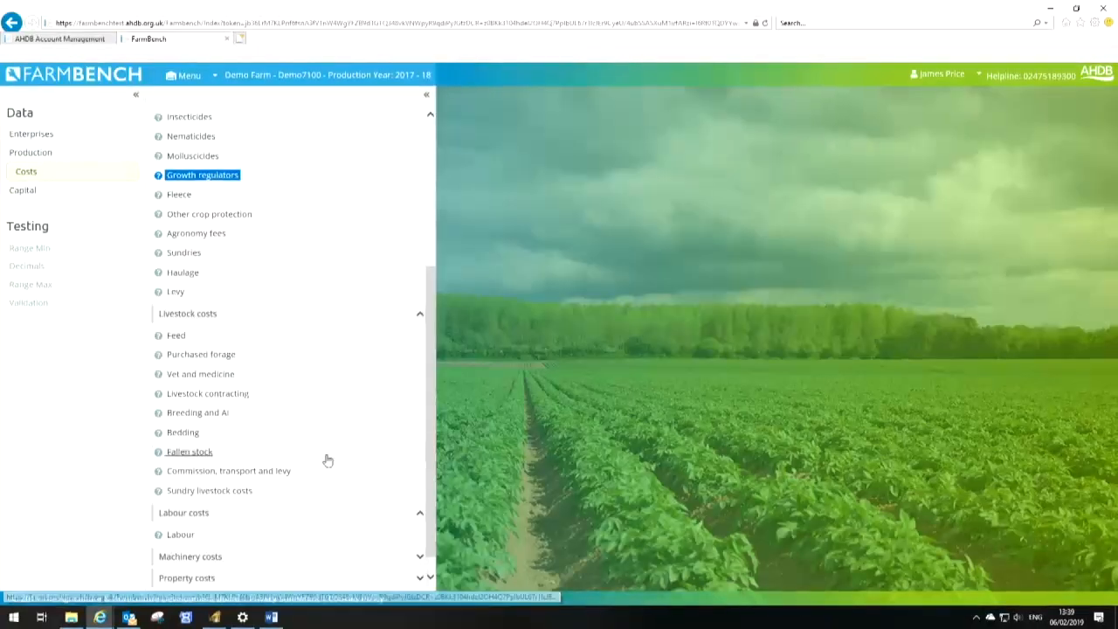
Enter £38,200 spares and repairs machinery costs, allocate 60% Combinable, 38% Potatoes and 2% Livestock, and save
click(419, 314)
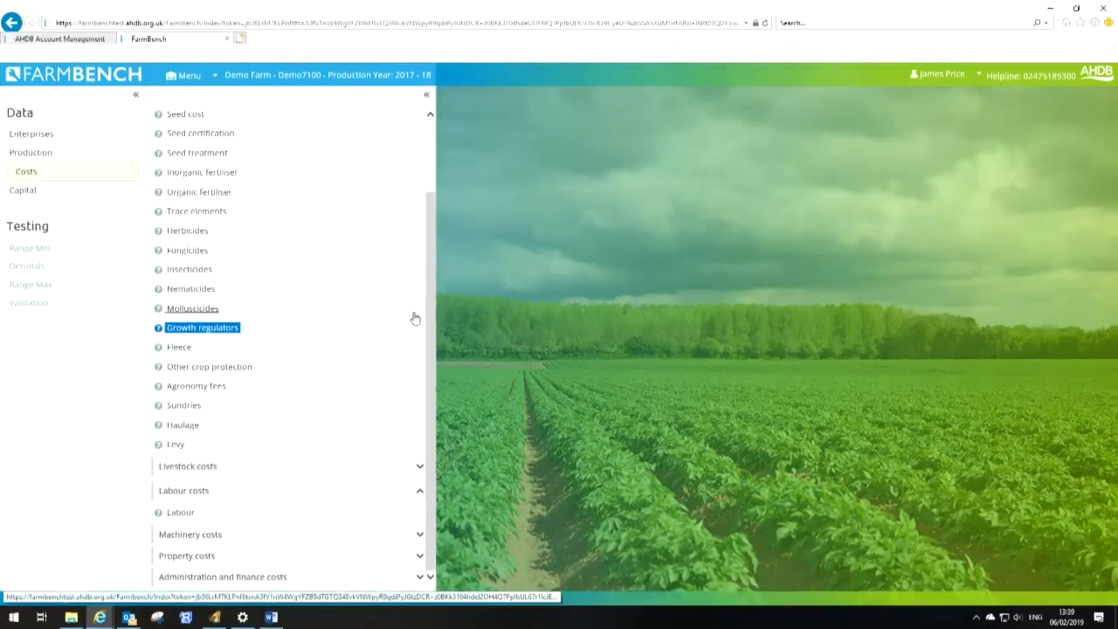
scroll(410, 314, up, 3)
click(419, 186)
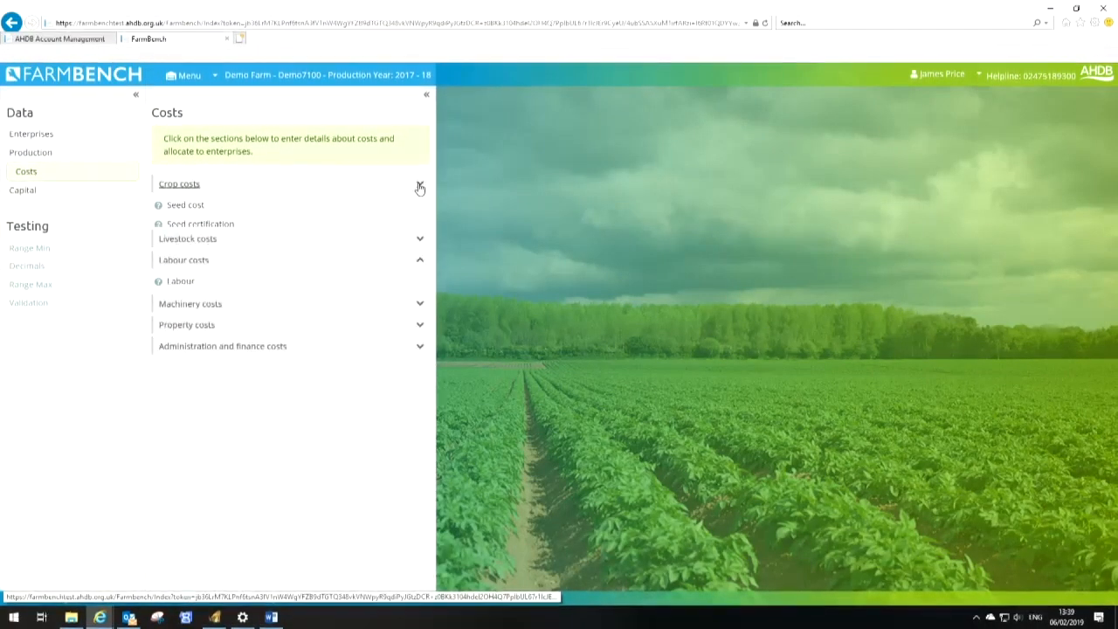
click(419, 229)
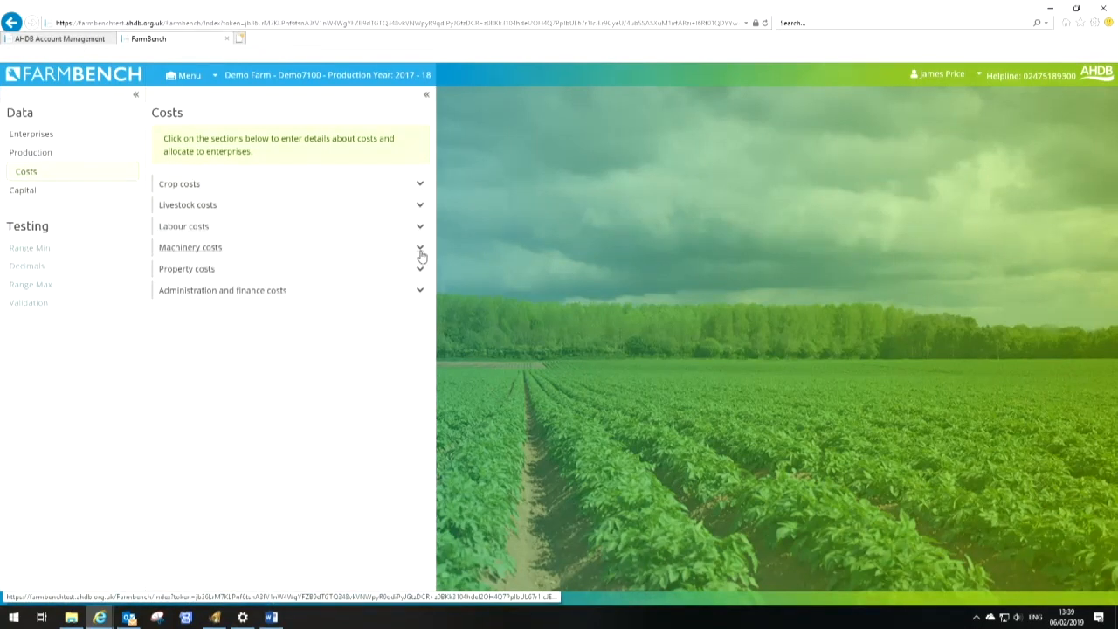
click(420, 251)
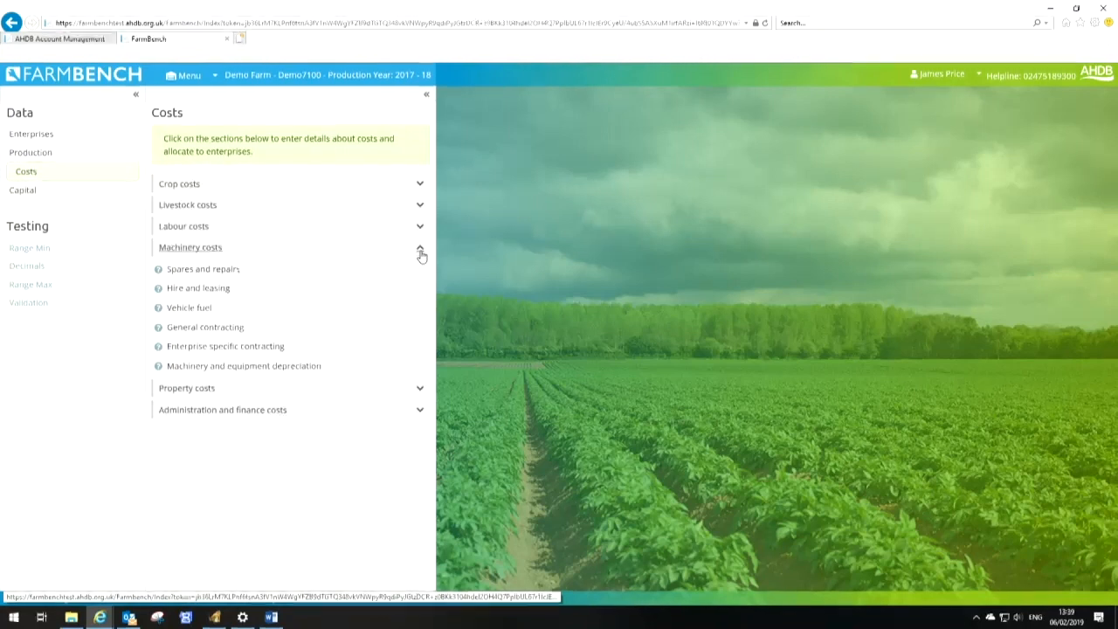
click(190, 271)
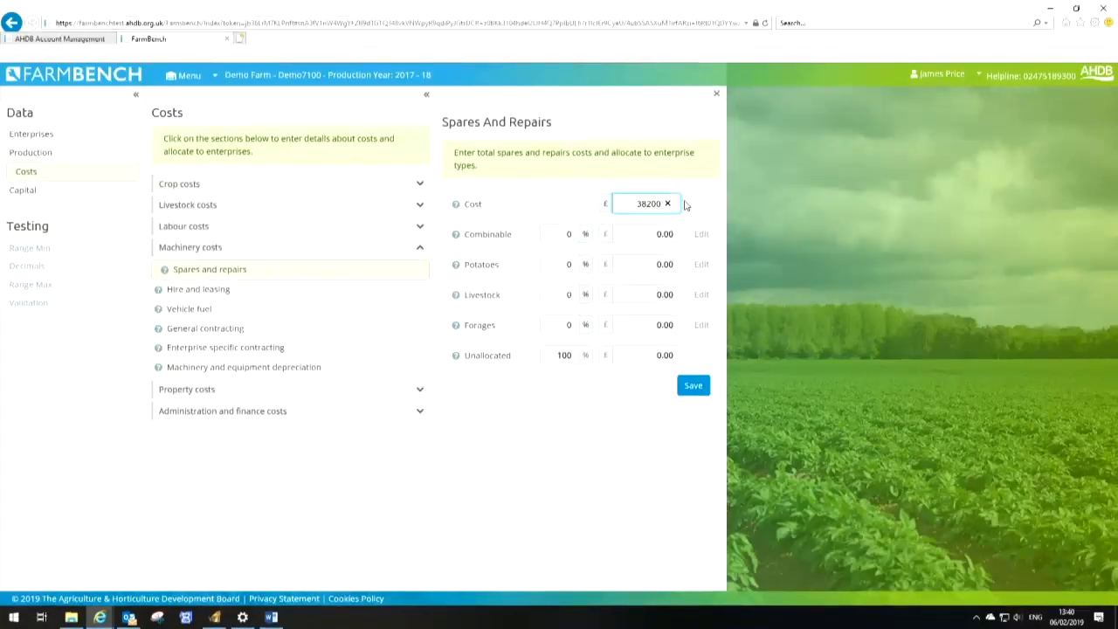
click(561, 234)
text(6)
key(Tab)
text(38)
key(Tab)
text(2)
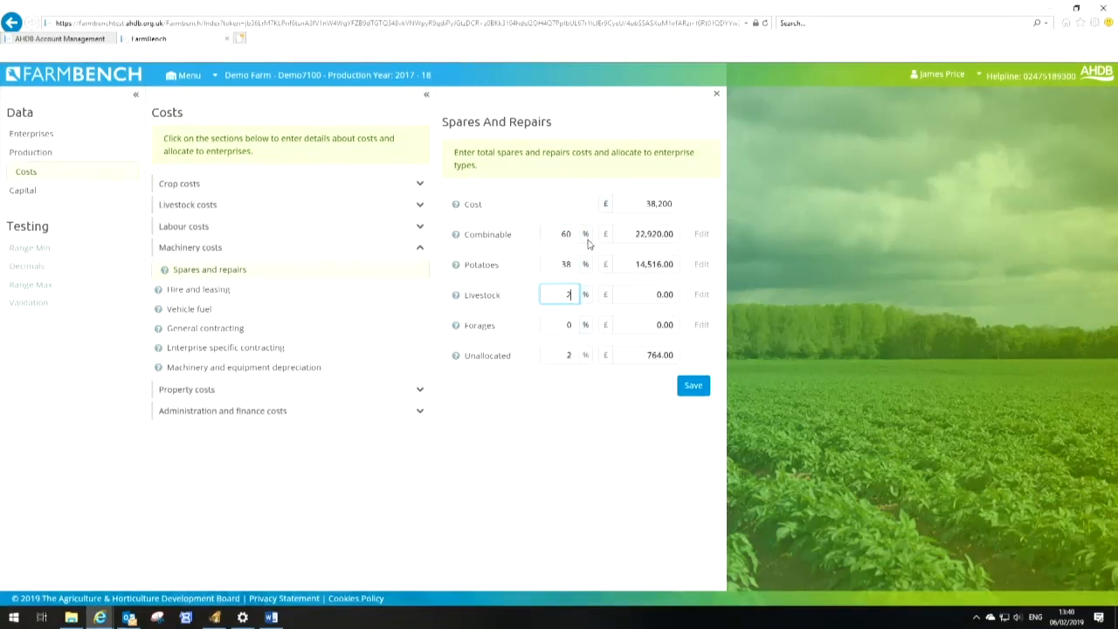
key(Tab)
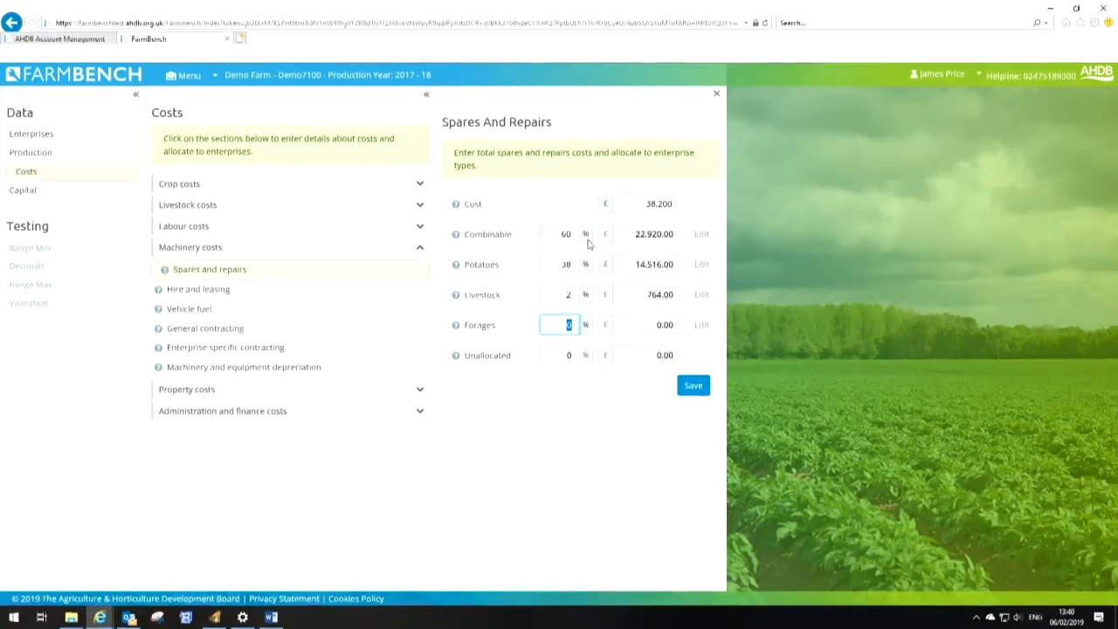
click(693, 388)
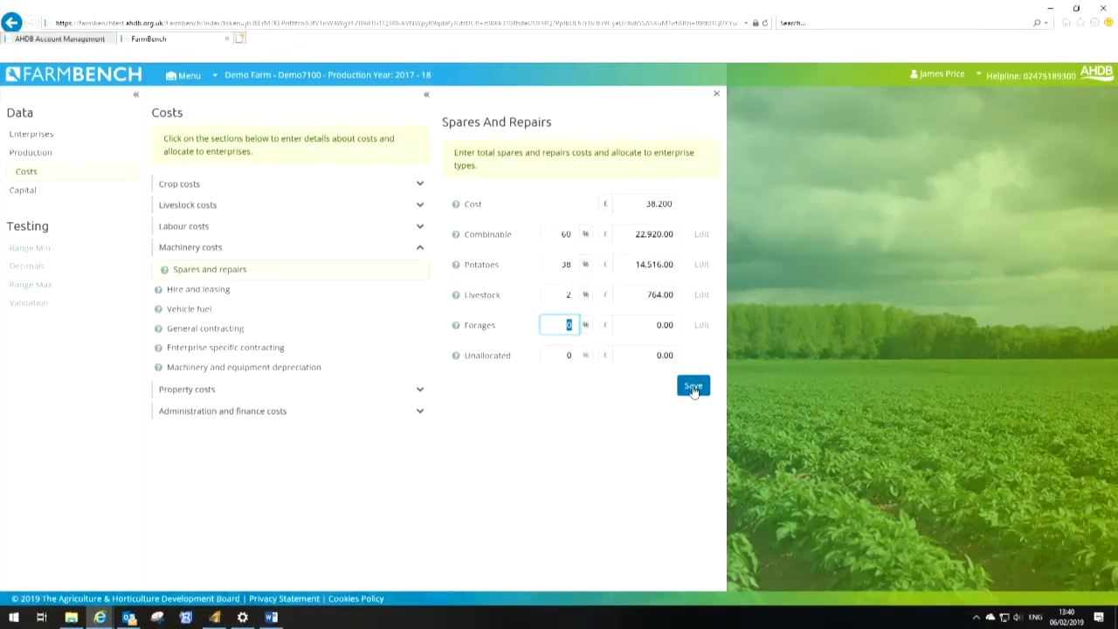
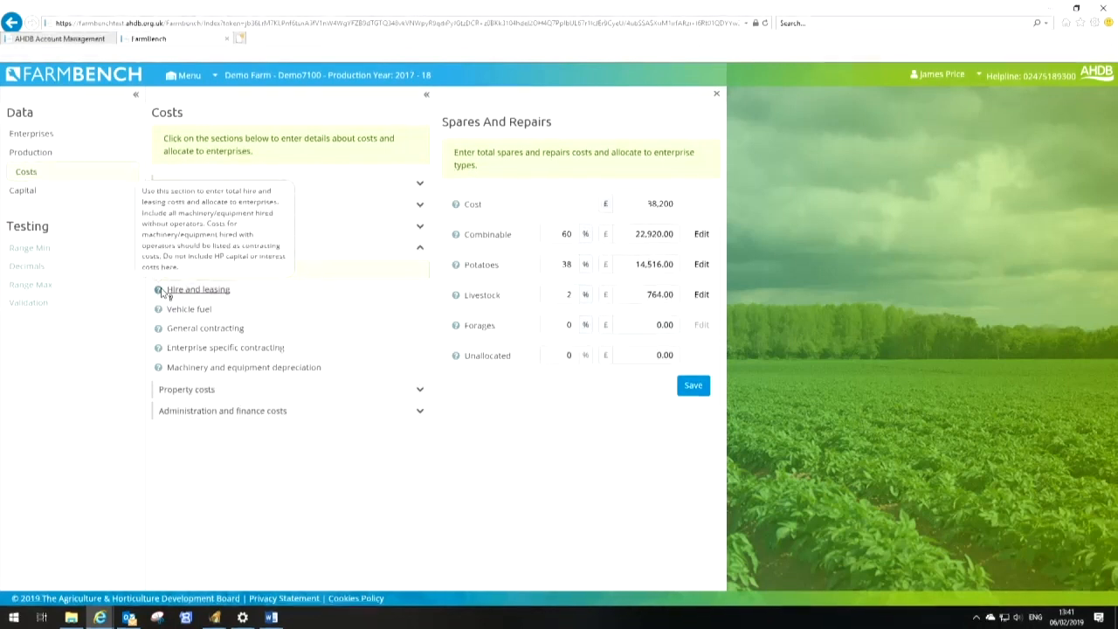
Enter £1,900 hire and leasing costs, allocate 100% to Combinable, and save
click(192, 291)
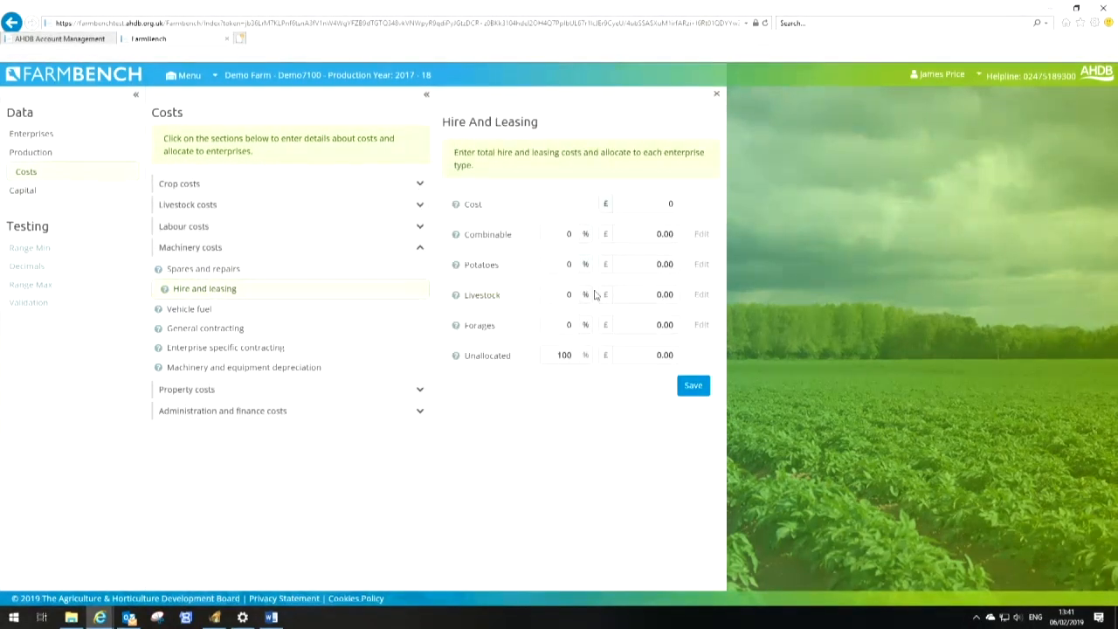
click(661, 207)
text(1900)
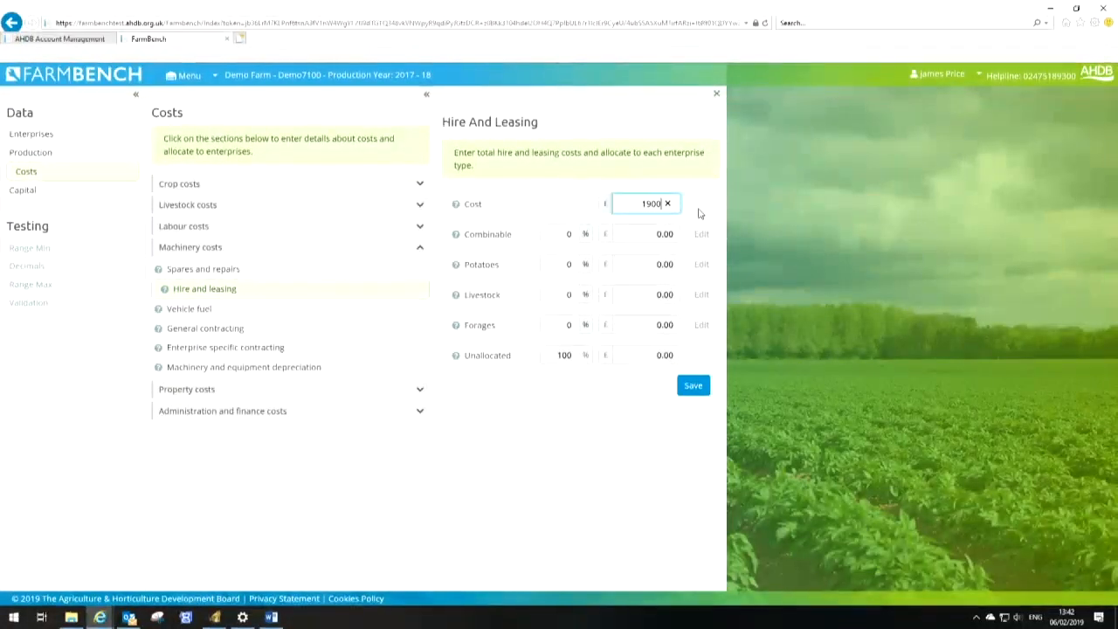
key(Tab)
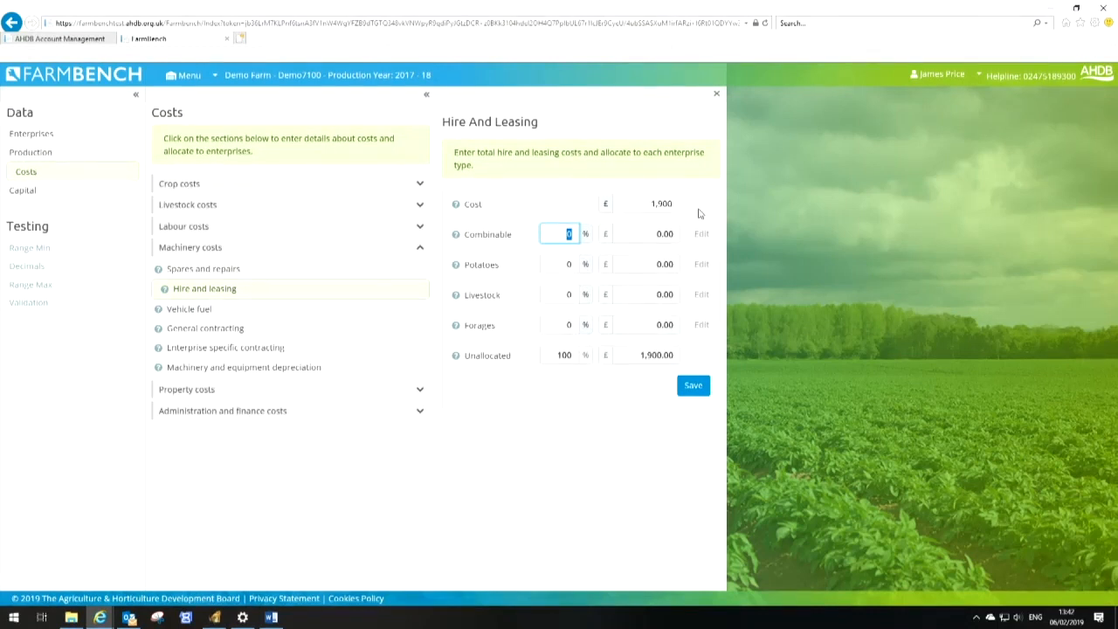
text(100)
key(Tab)
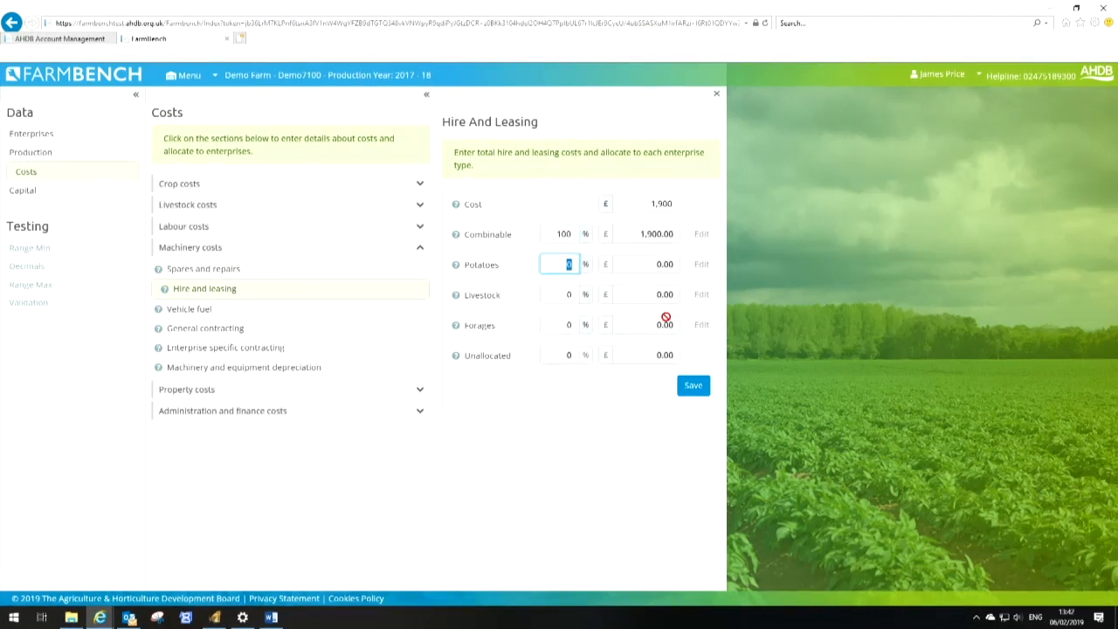
click(698, 390)
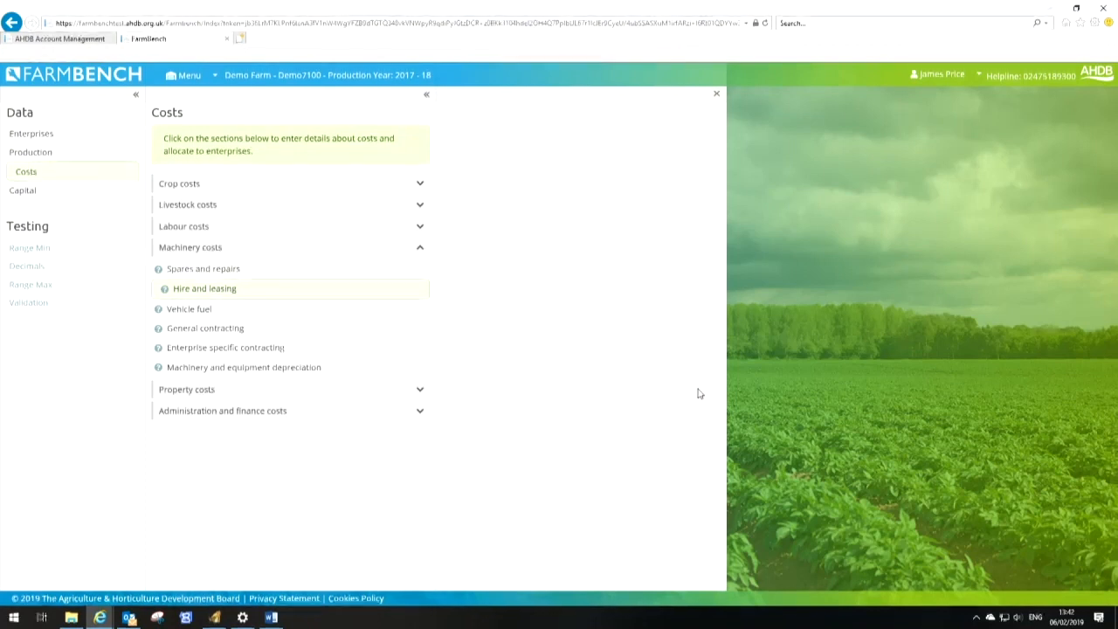
click(166, 313)
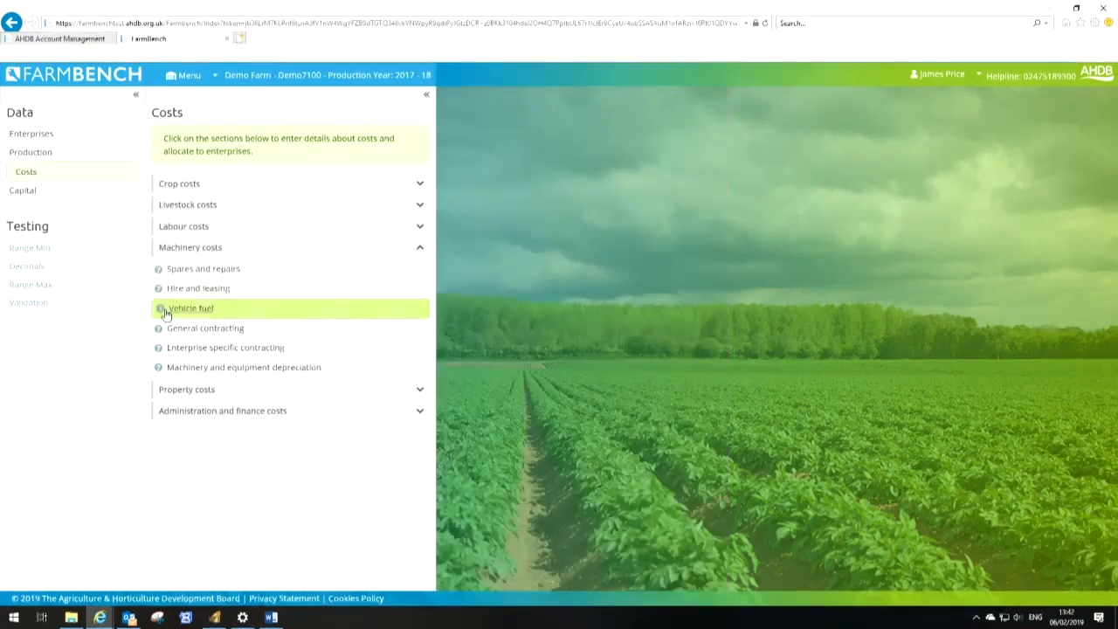
mouse_move(170, 313)
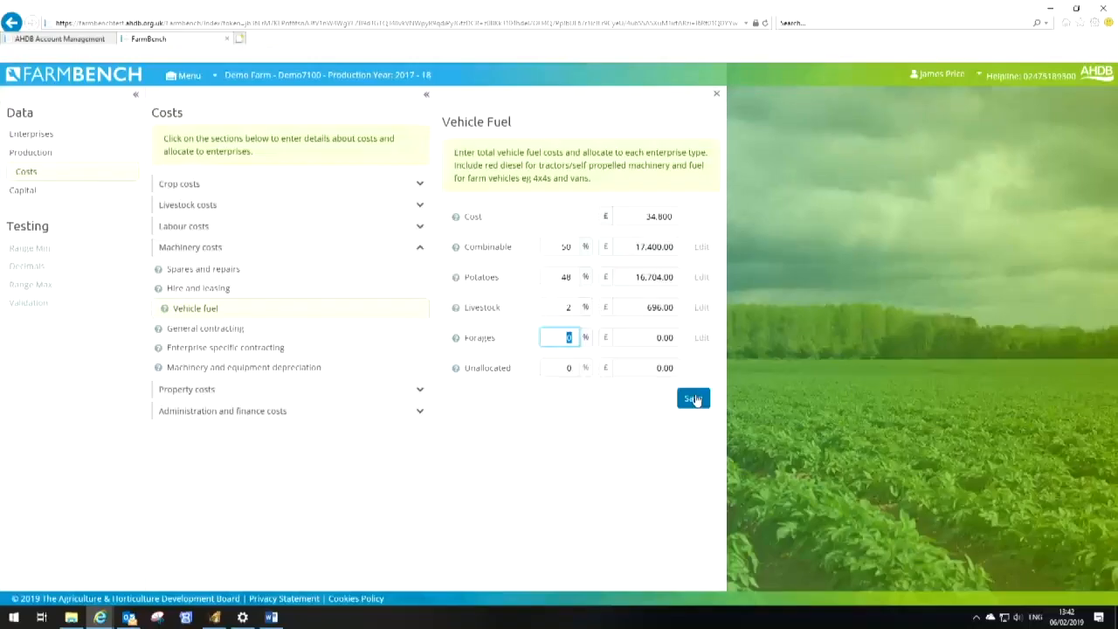
click(695, 400)
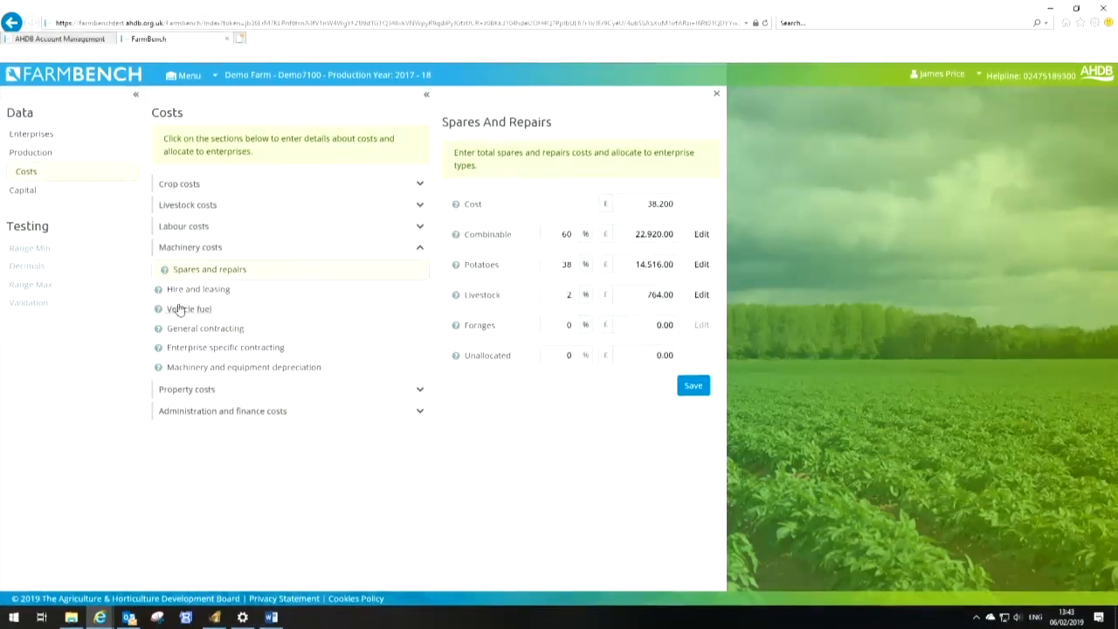
click(203, 329)
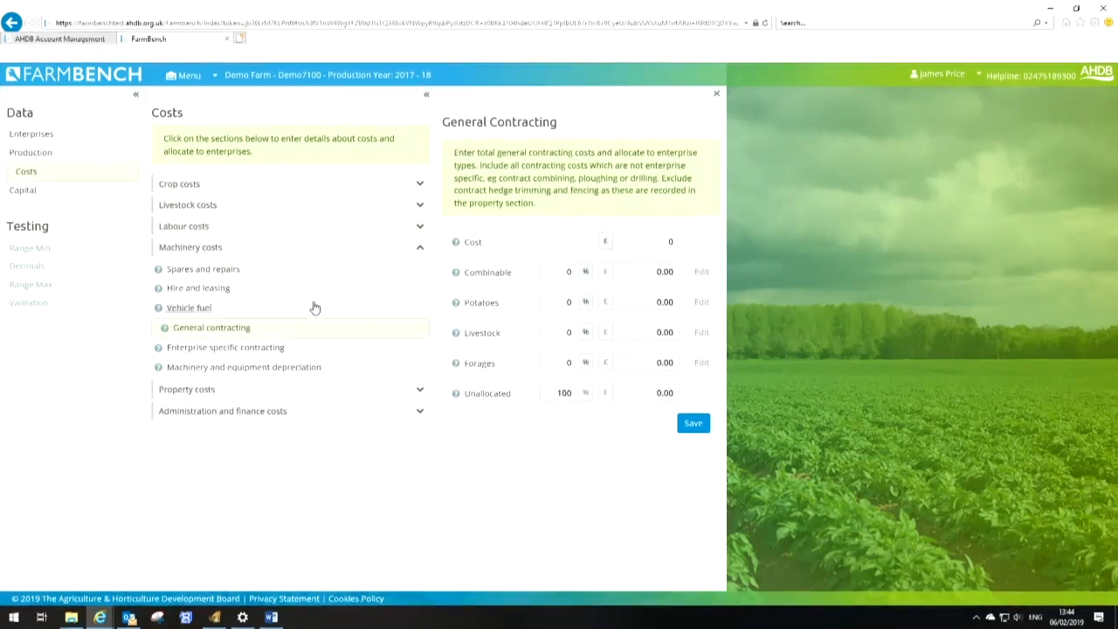
mouse_move(164, 329)
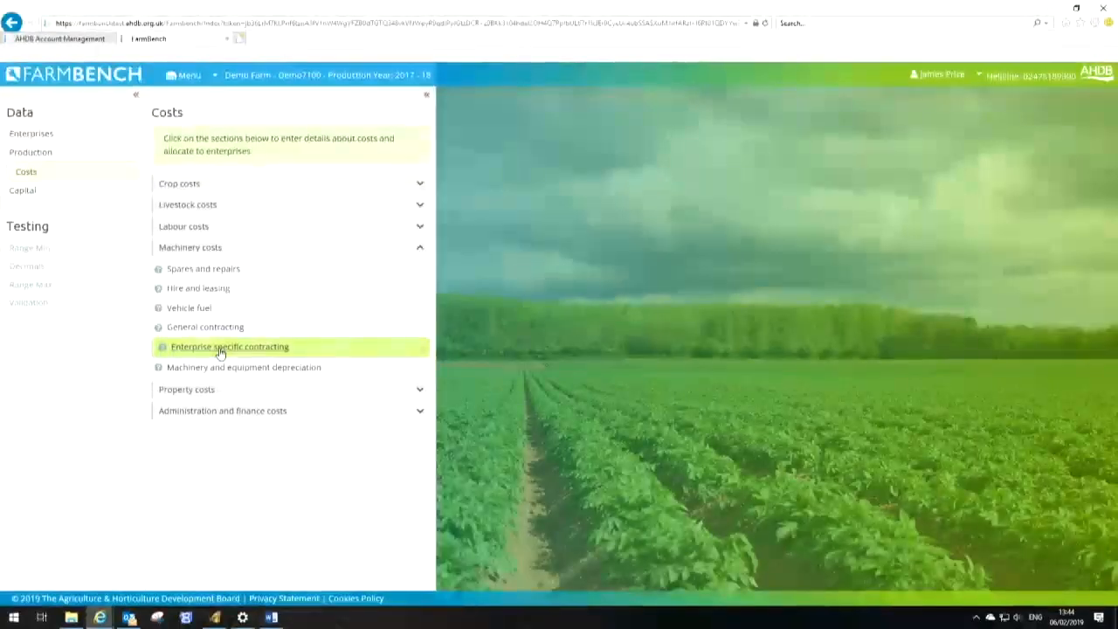
Enter enterprise specific contracting costs of £53.33/ha for Grass, £12.82/ha for Winter Barley and £30.32/ha for Winter Wheat, and save
click(225, 348)
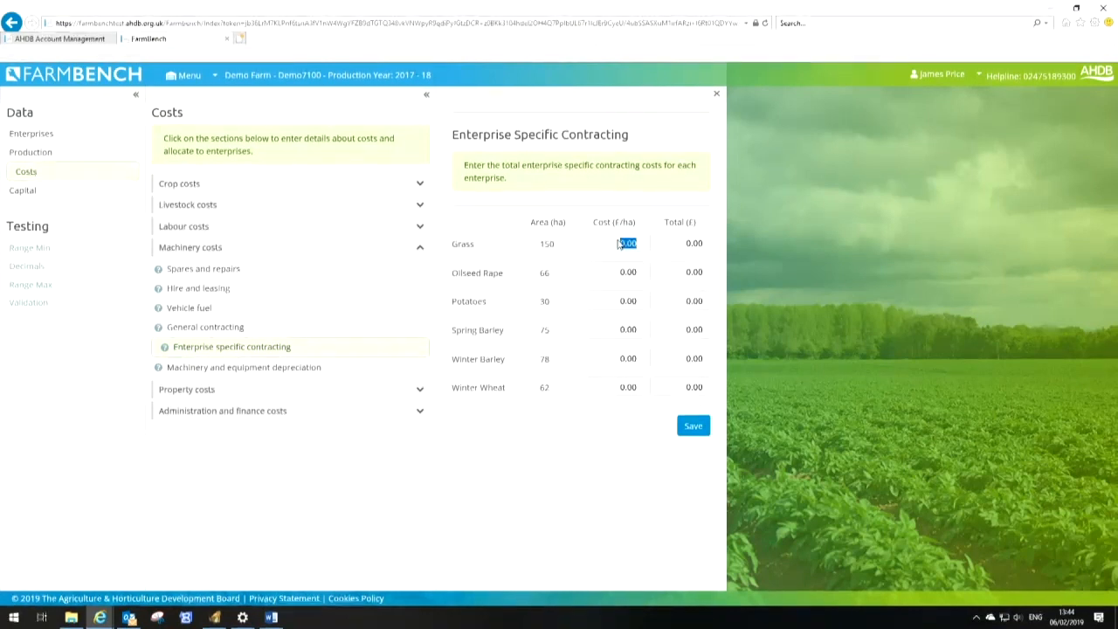
text(53.)
key(Tab)
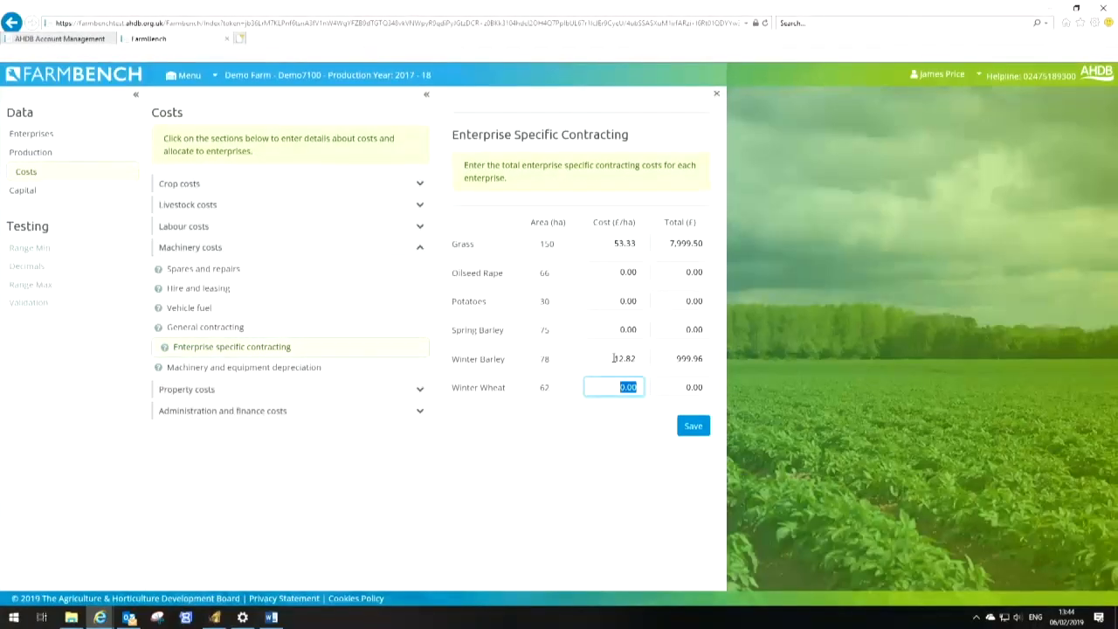
text(30.32)
key(Tab)
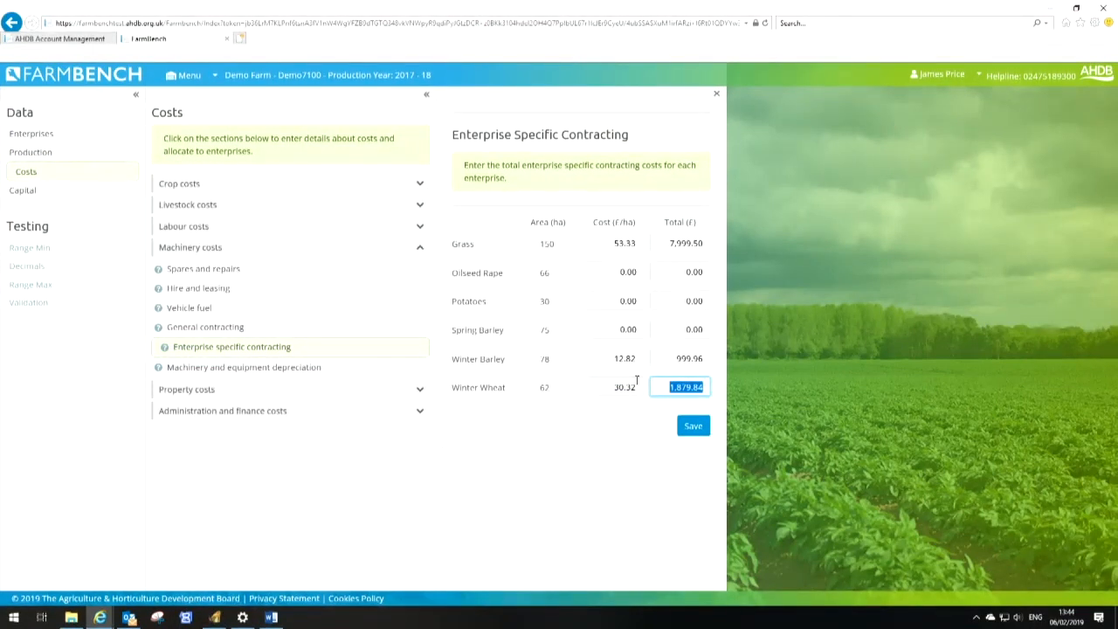
click(694, 428)
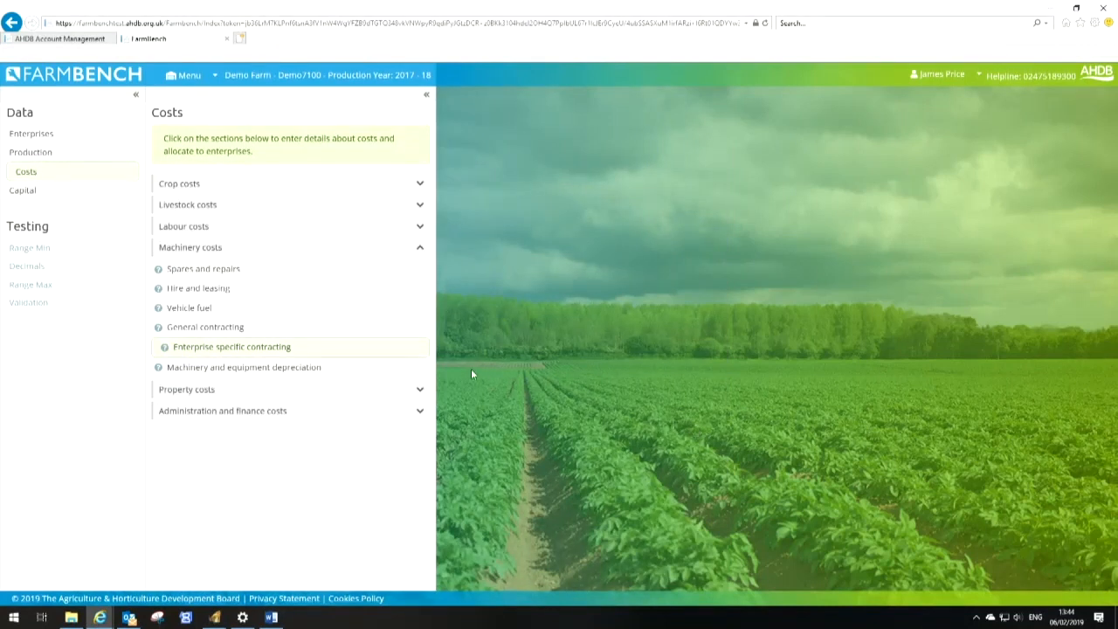
Add a Combine as a Combine Harvester worth £80,000 at start of year, allocate 100% to Combinable, and save
click(268, 369)
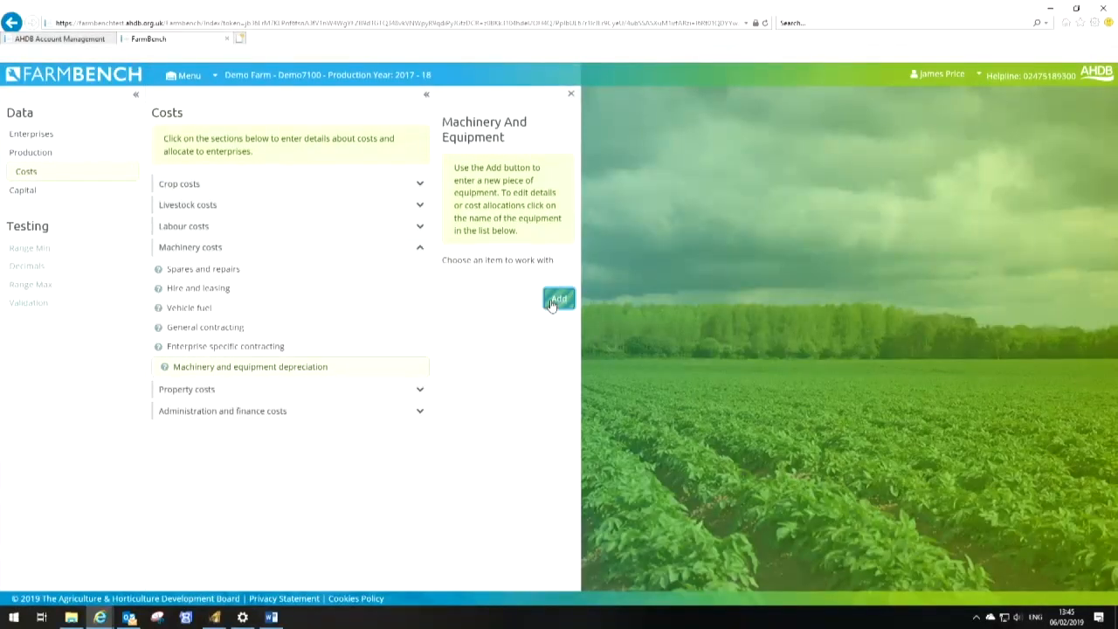
click(557, 300)
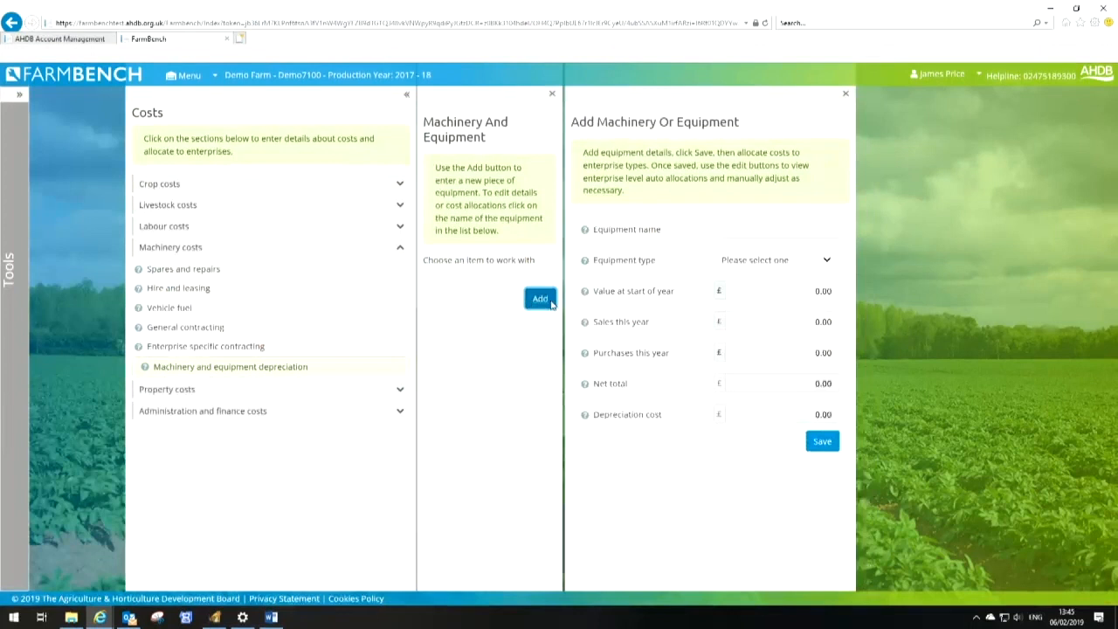
click(652, 231)
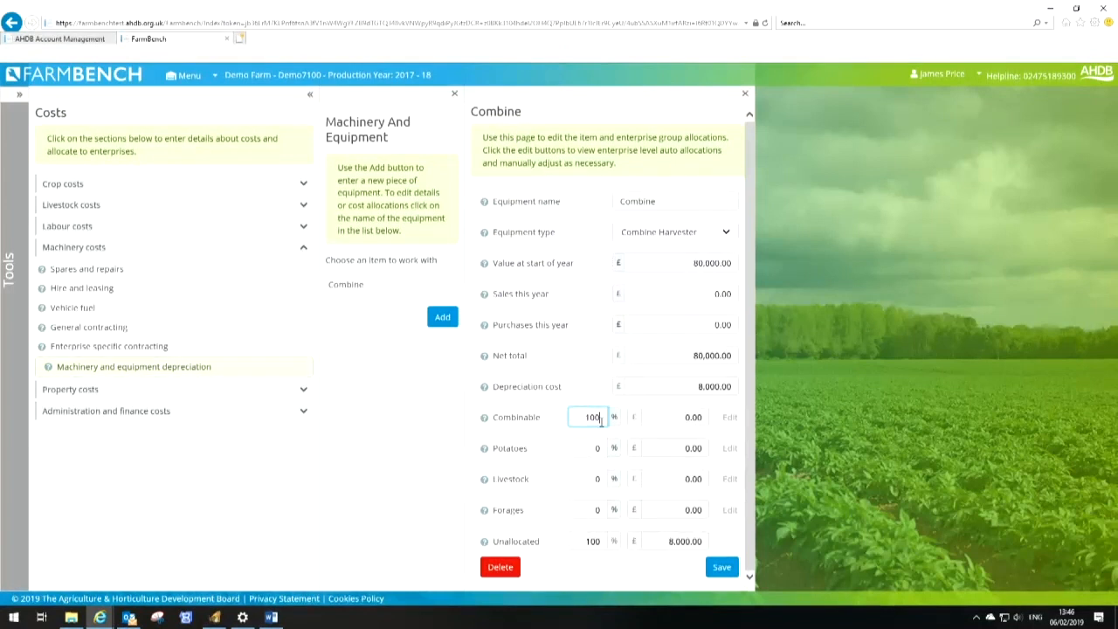
click(732, 568)
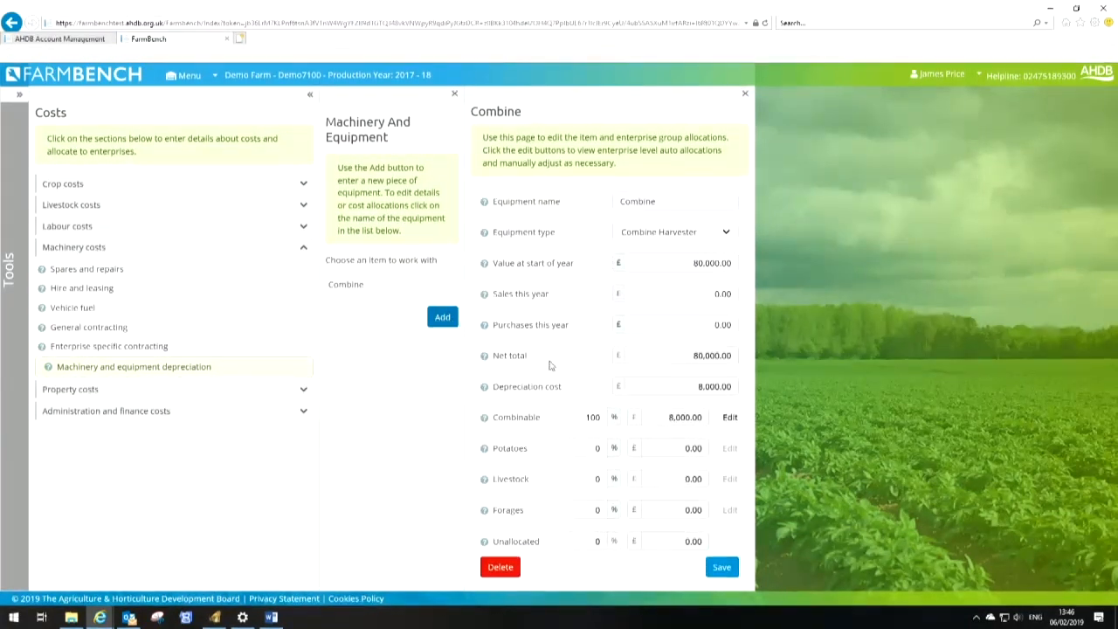
click(737, 420)
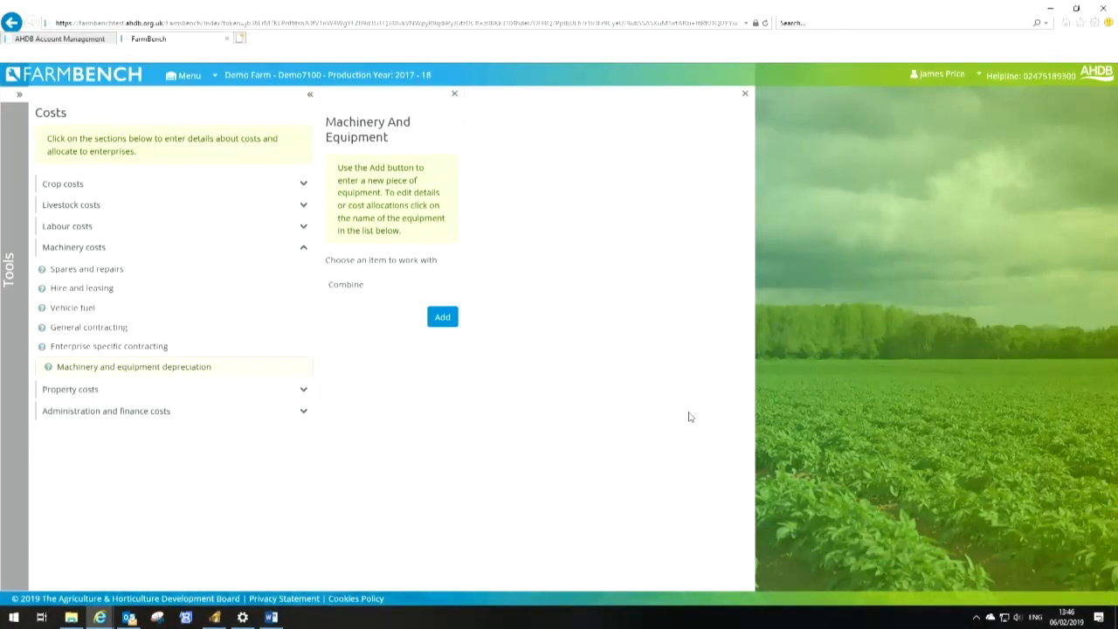
Add a new machinery item named Grader and choose its equipment type
click(442, 319)
click(661, 224)
text(Grader)
key(Tab)
key(g)
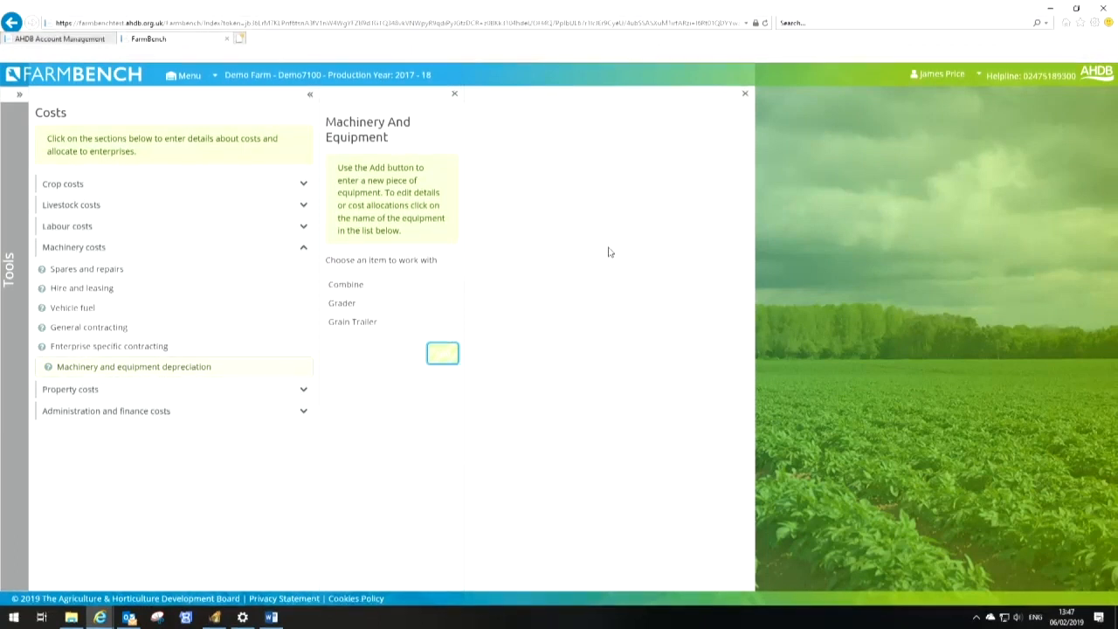
Add a Planter as Planting equipment valued at £2,500 at start of year, and save
click(647, 229)
text(Planter)
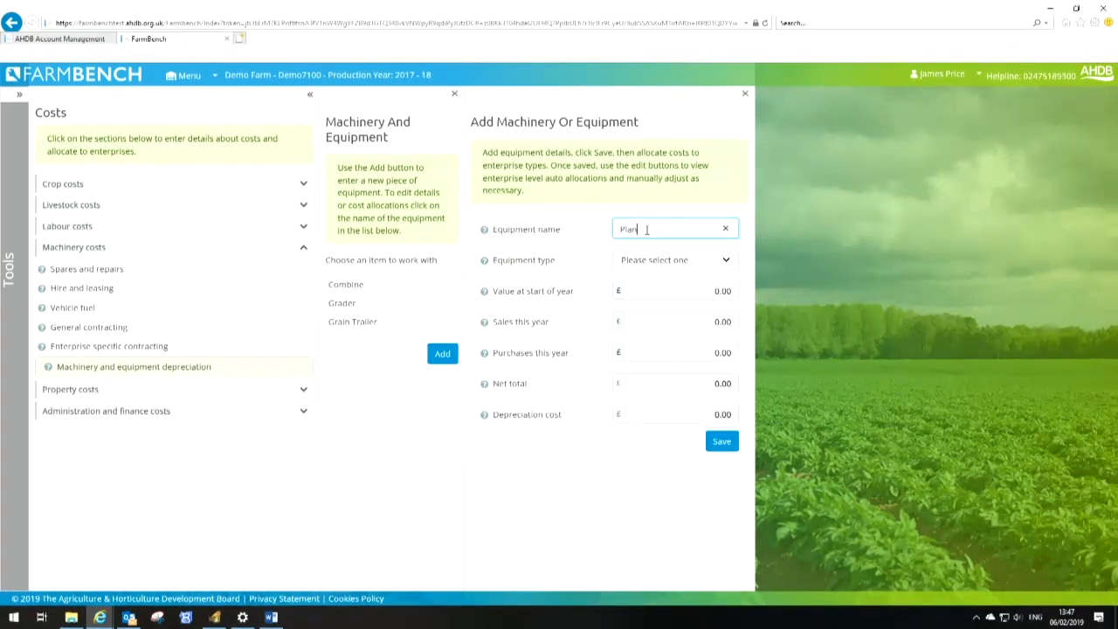
key(Tab)
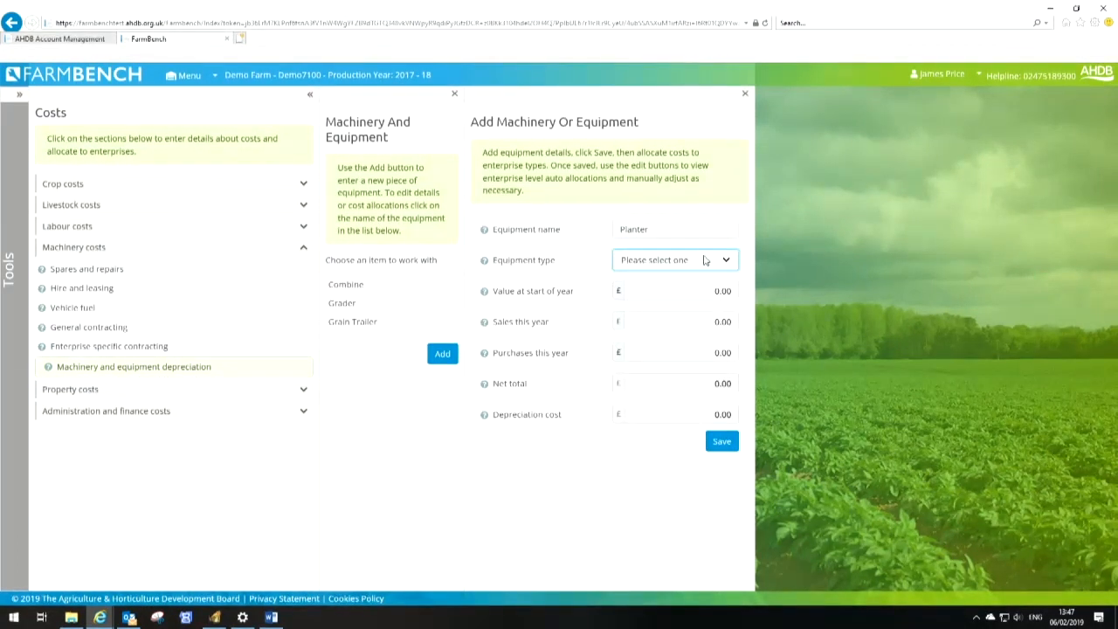
click(675, 259)
scroll(705, 494, down, 5)
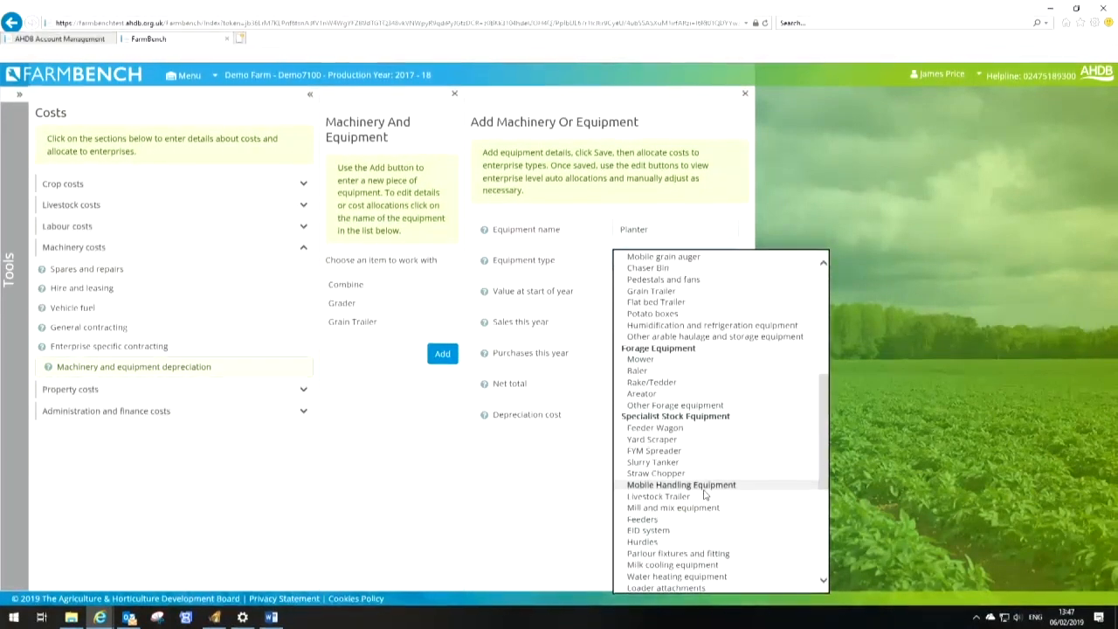
scroll(705, 494, down, 6)
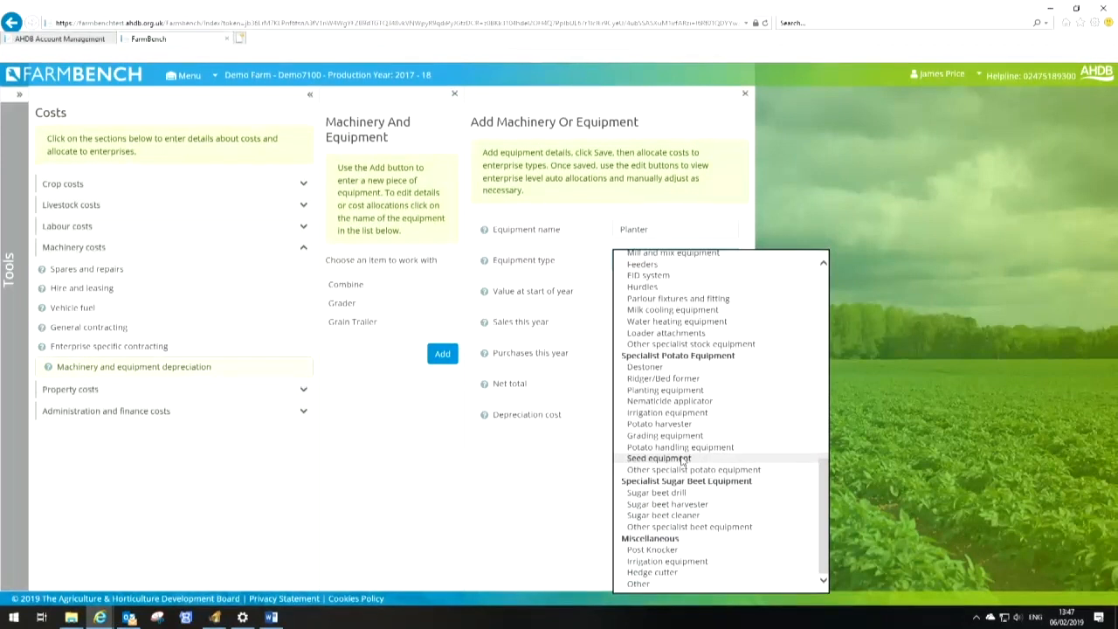
click(659, 390)
click(690, 292)
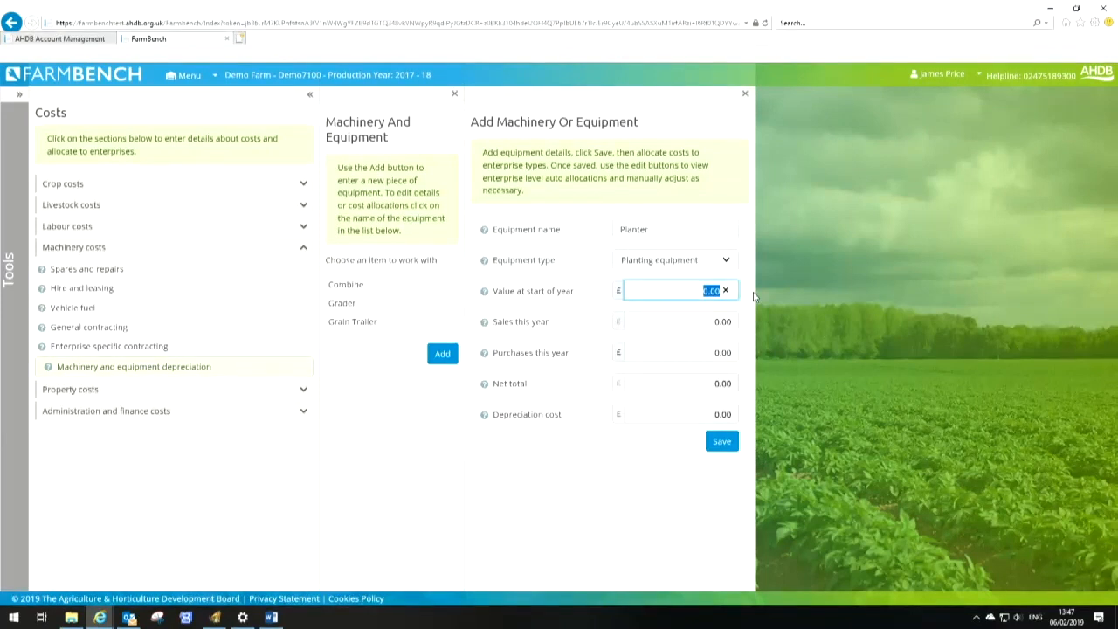
text(2500)
key(Tab)
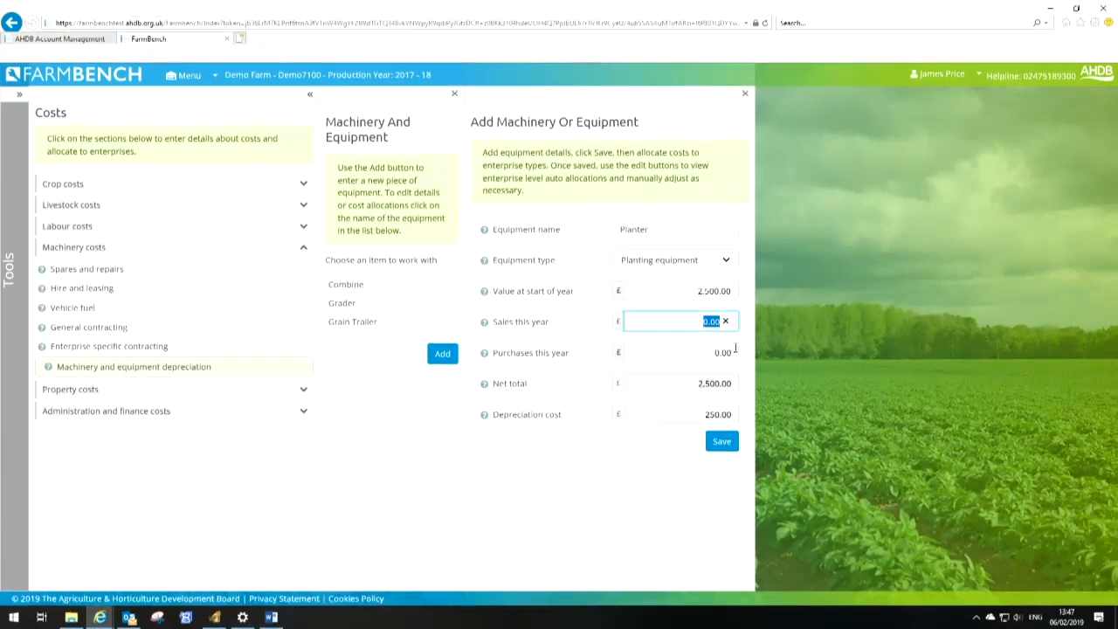
click(735, 445)
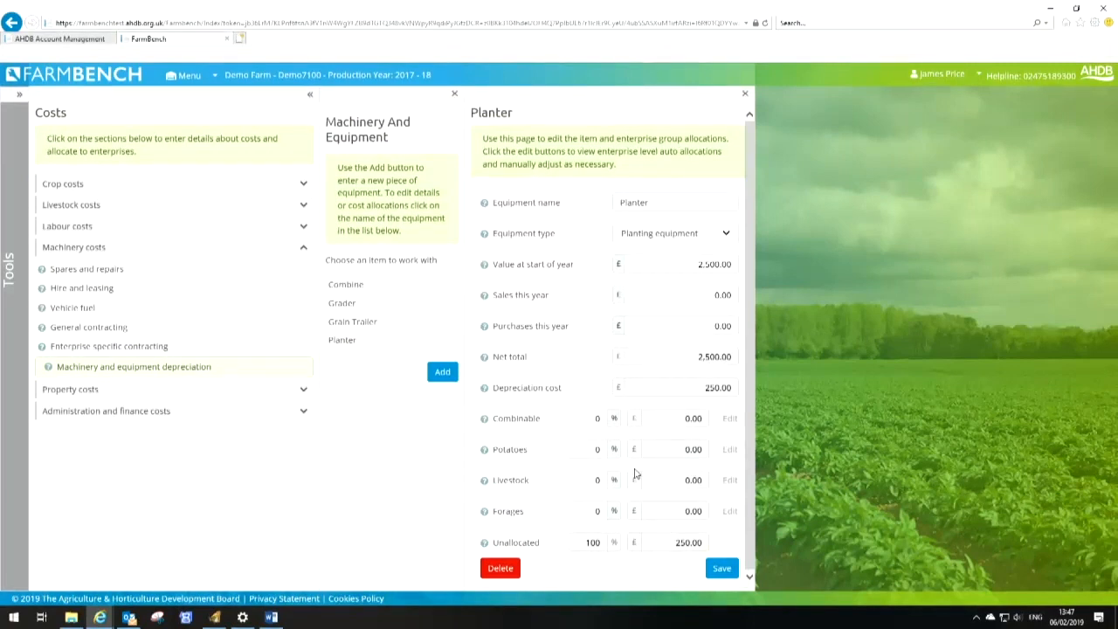
Allocate the Planter's depreciation 100% to Potatoes and save
click(601, 455)
text(100)
key(Tab)
click(716, 568)
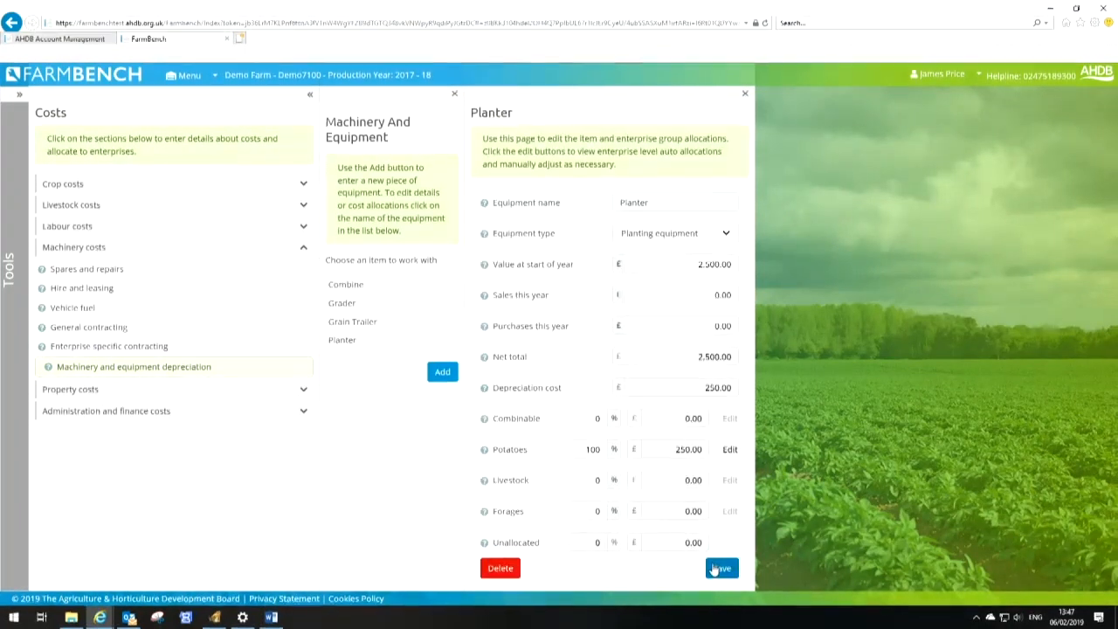
Add a new machinery item named Harvester with equipment type Potato harvester
click(443, 373)
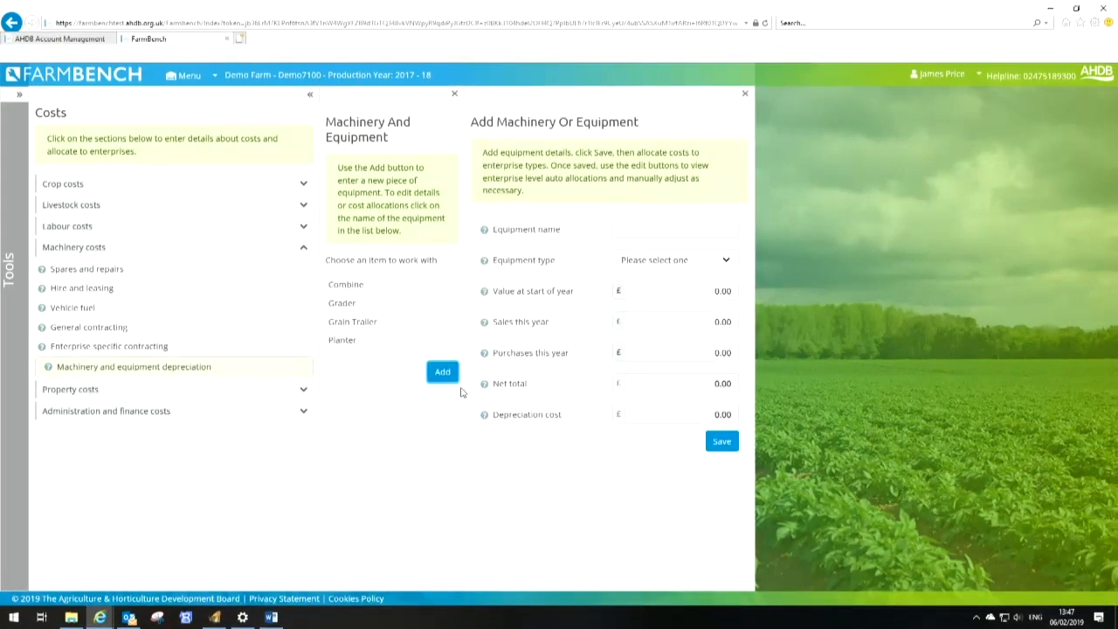
click(670, 229)
text(Harvester)
key(Tab)
key(p)
key(o)
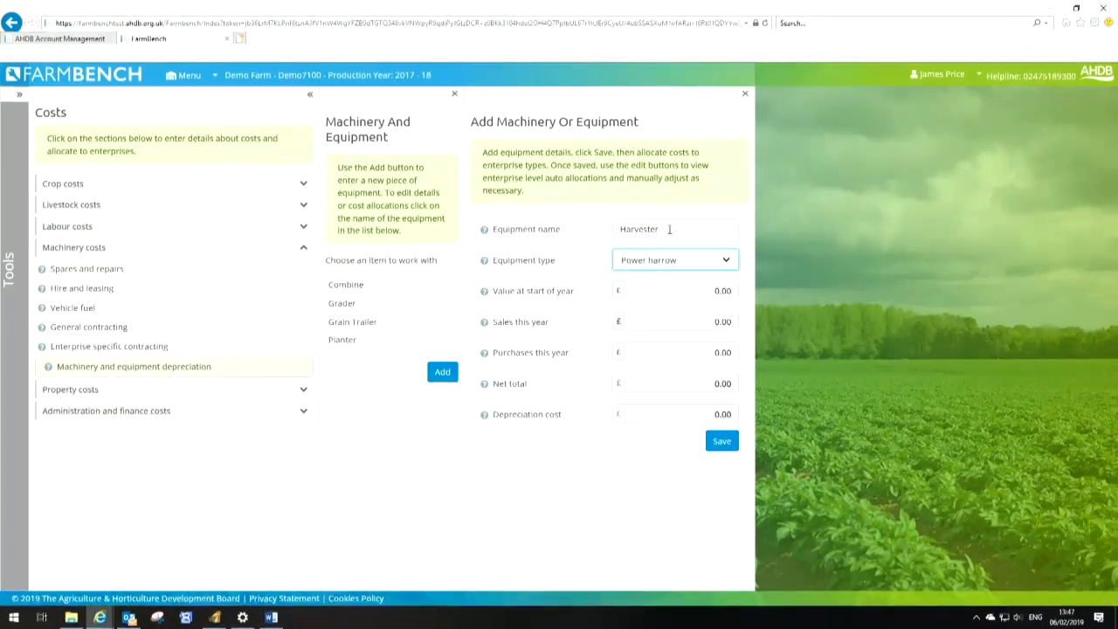
click(724, 259)
scroll(713, 353, down, 5)
scroll(713, 353, down, 6)
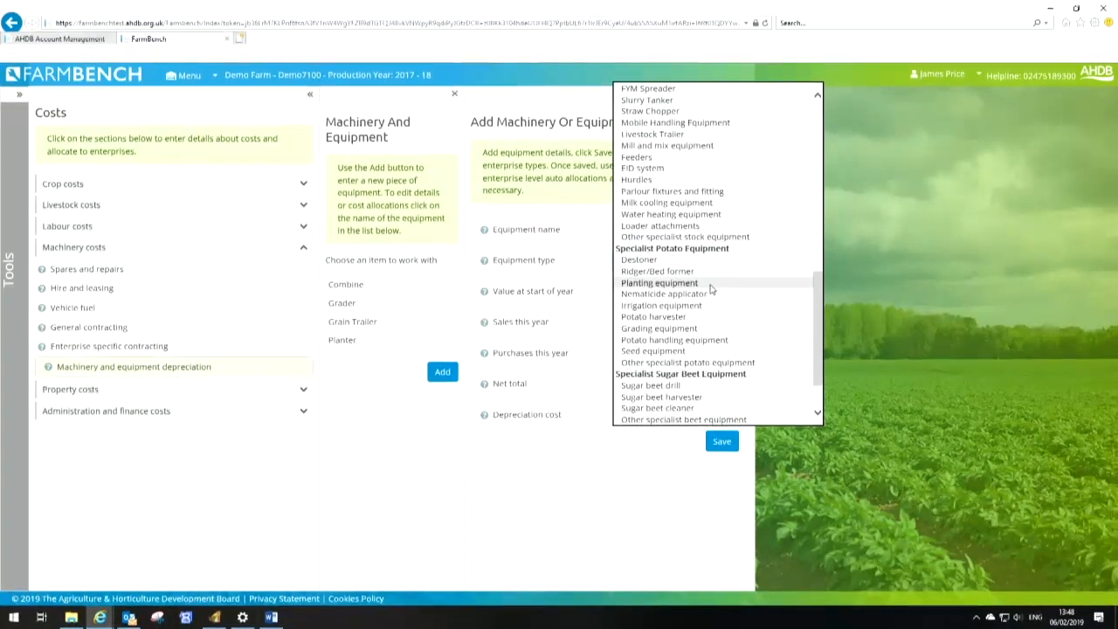
click(685, 318)
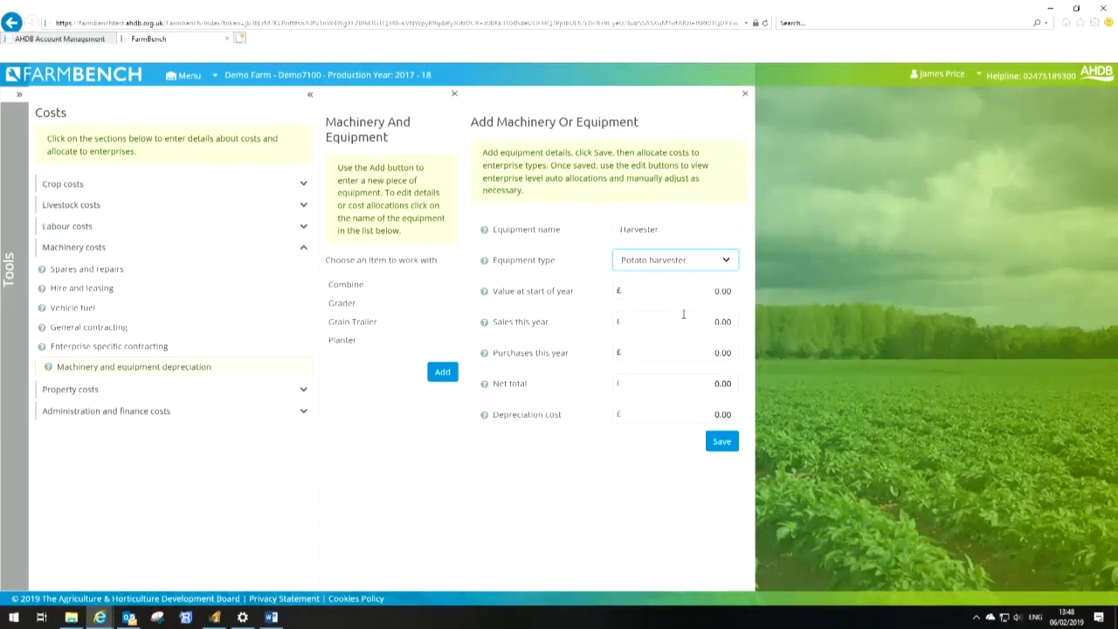
Set the Harvester's start-of-year value to £15,000 and save it
key(Tab)
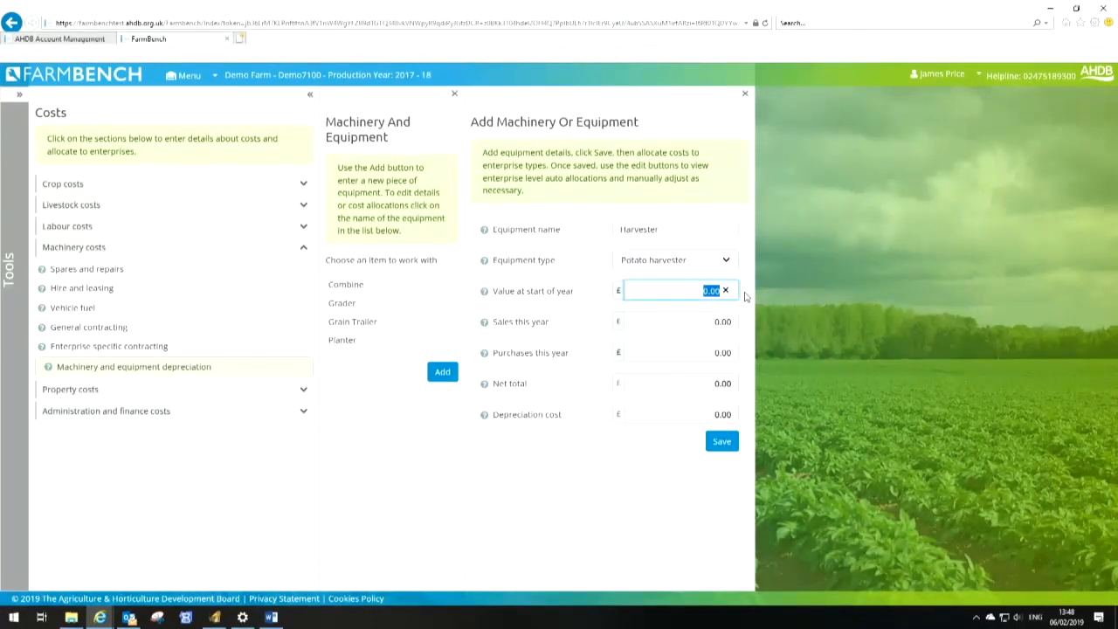
text(15,000)
key(Tab)
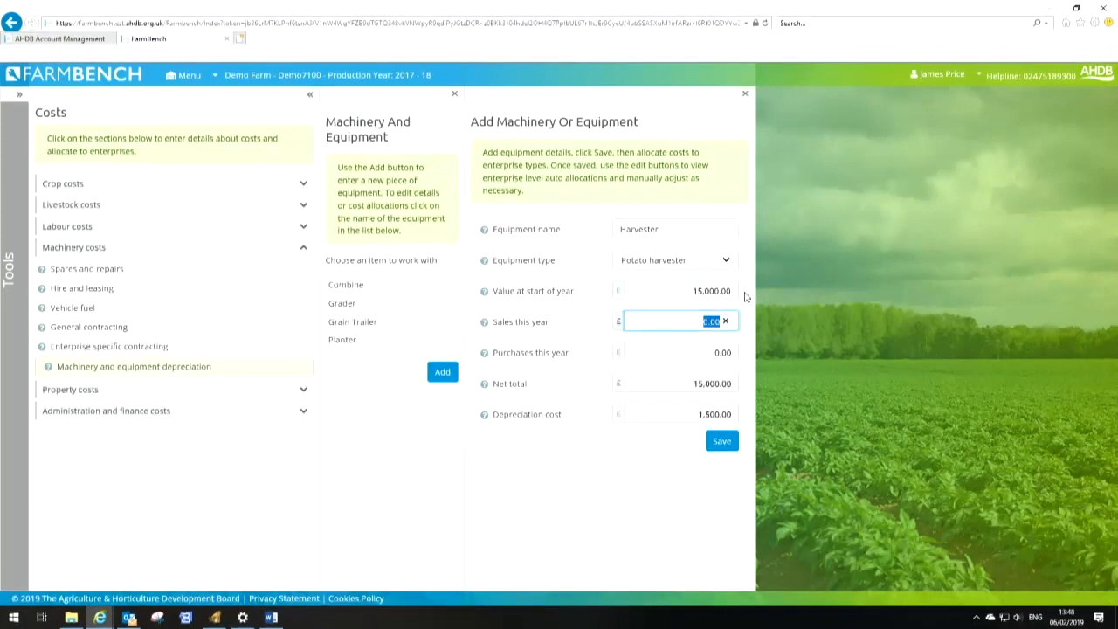
click(722, 443)
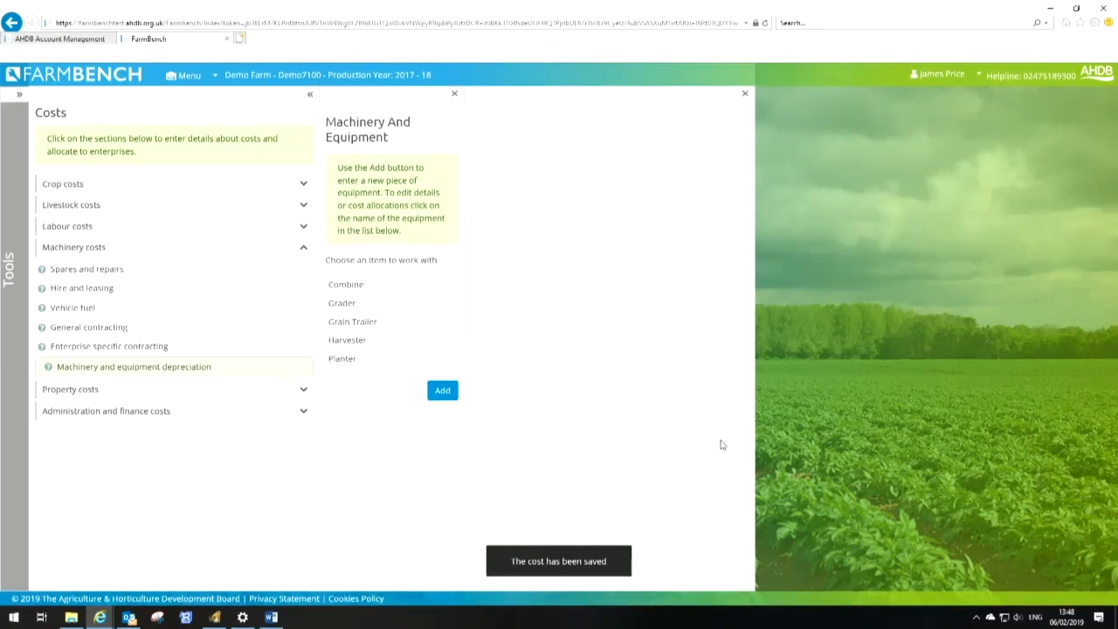
Allocate the Harvester's depreciation 100% to Potatoes and save
drag(593, 450, 611, 454)
key(BackSpace)
text(100)
key(Tab)
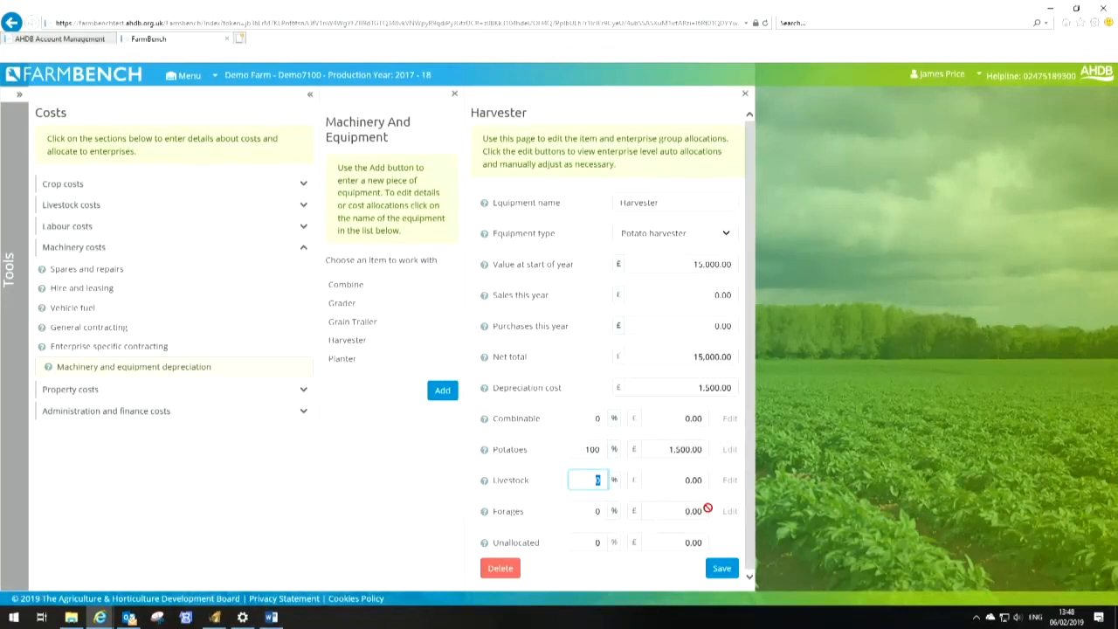
click(721, 570)
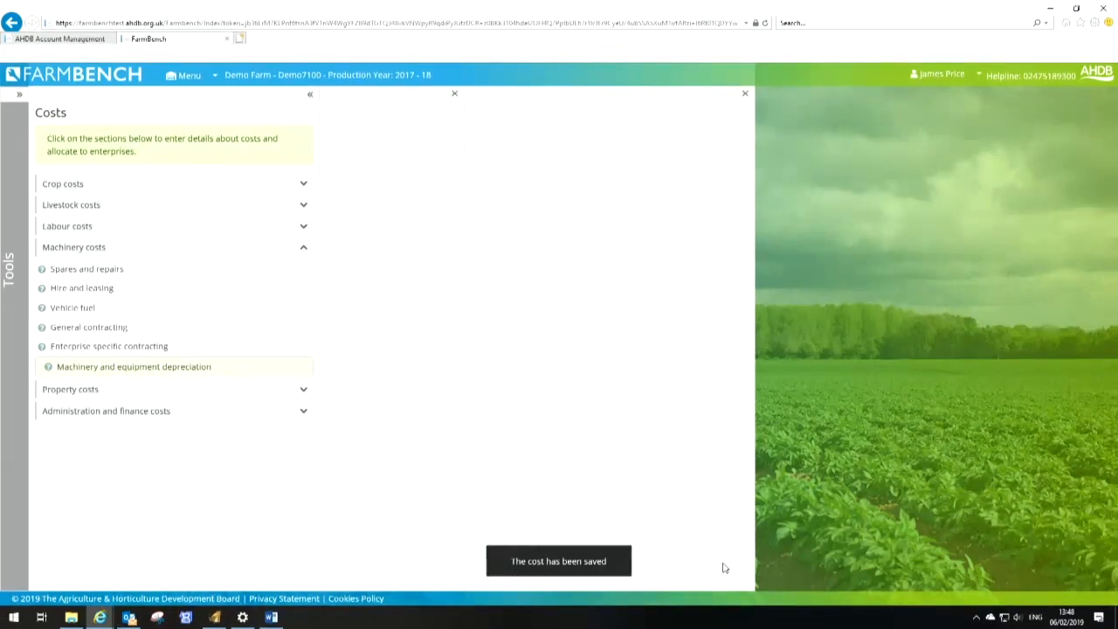
Add a machinery item named Straw Chopper, type Straw Chopper, valued at £1,500 at start of year, and save
click(347, 339)
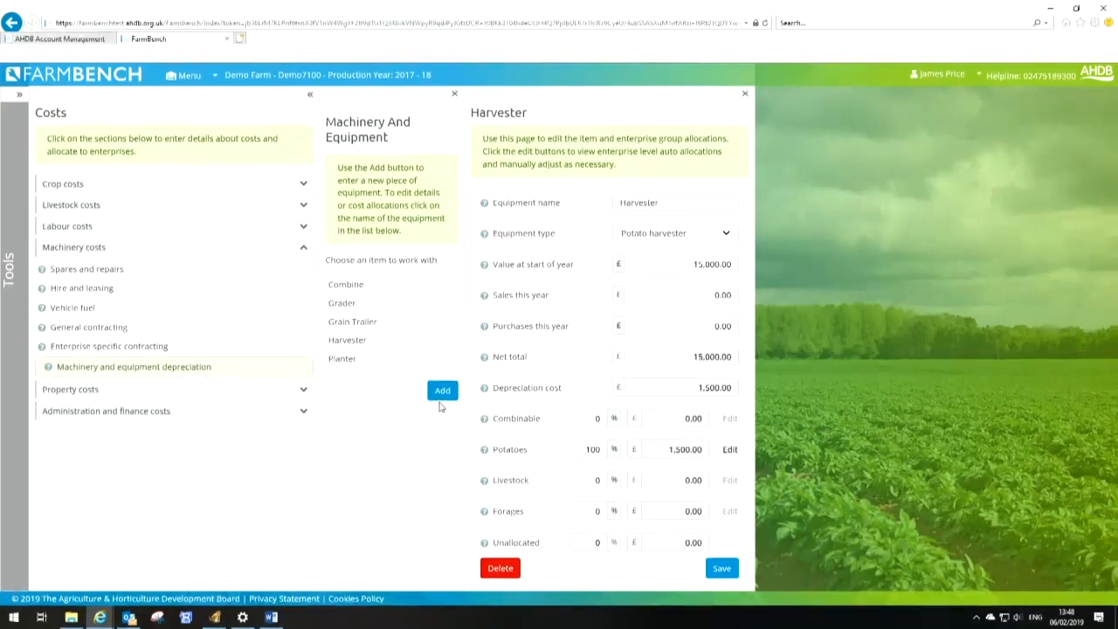
click(442, 393)
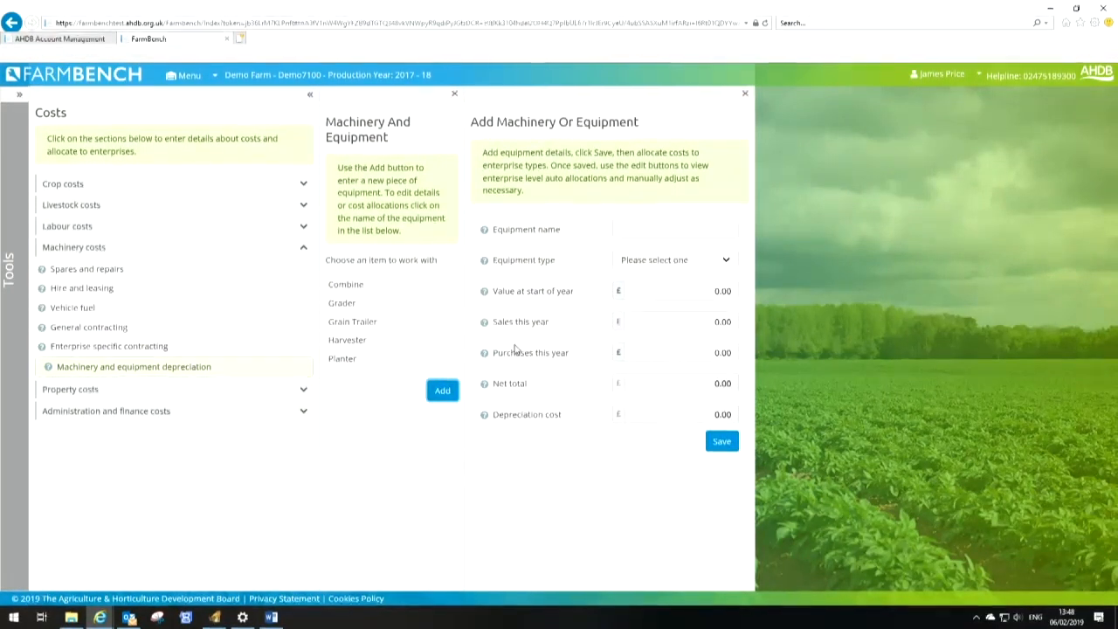
click(658, 226)
text(Qu)
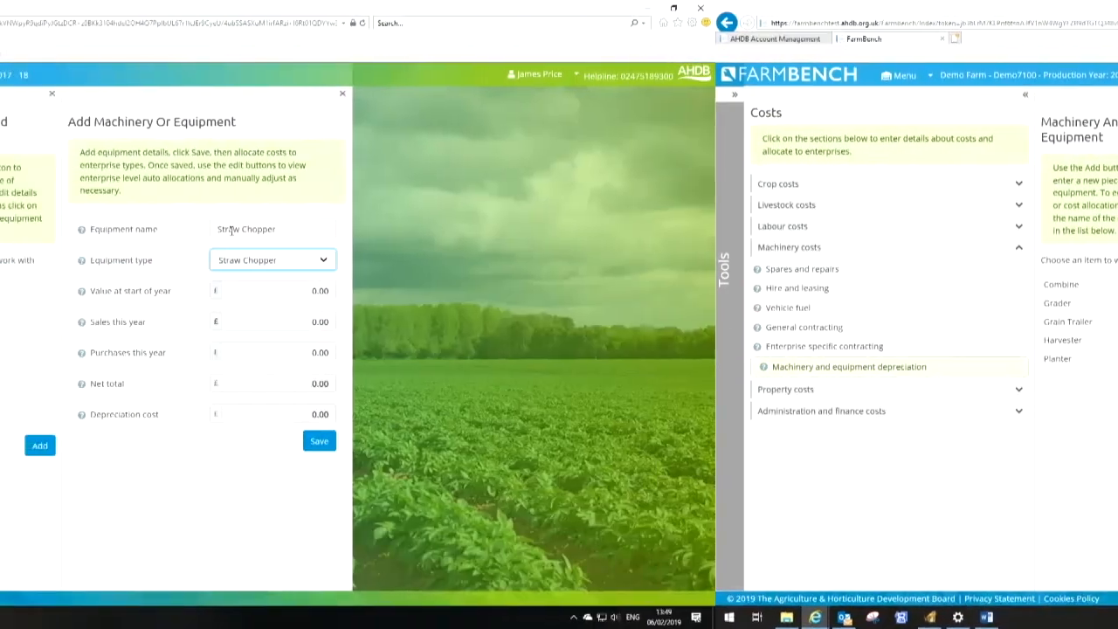
text(1500)
key(Tab)
key(Tab)
key(Tab)
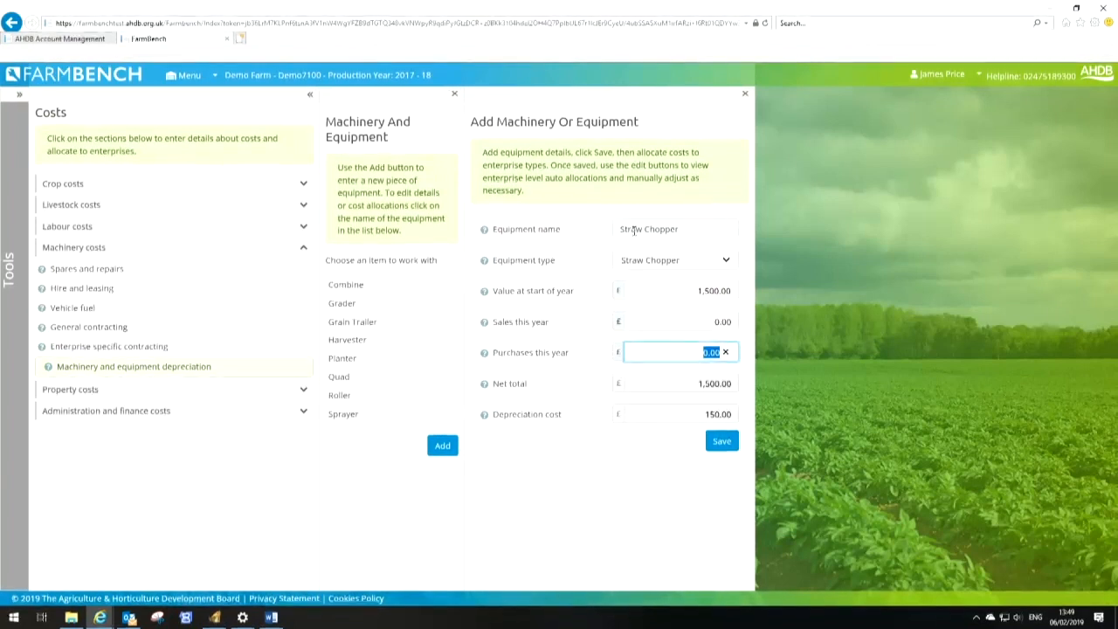
key(Return)
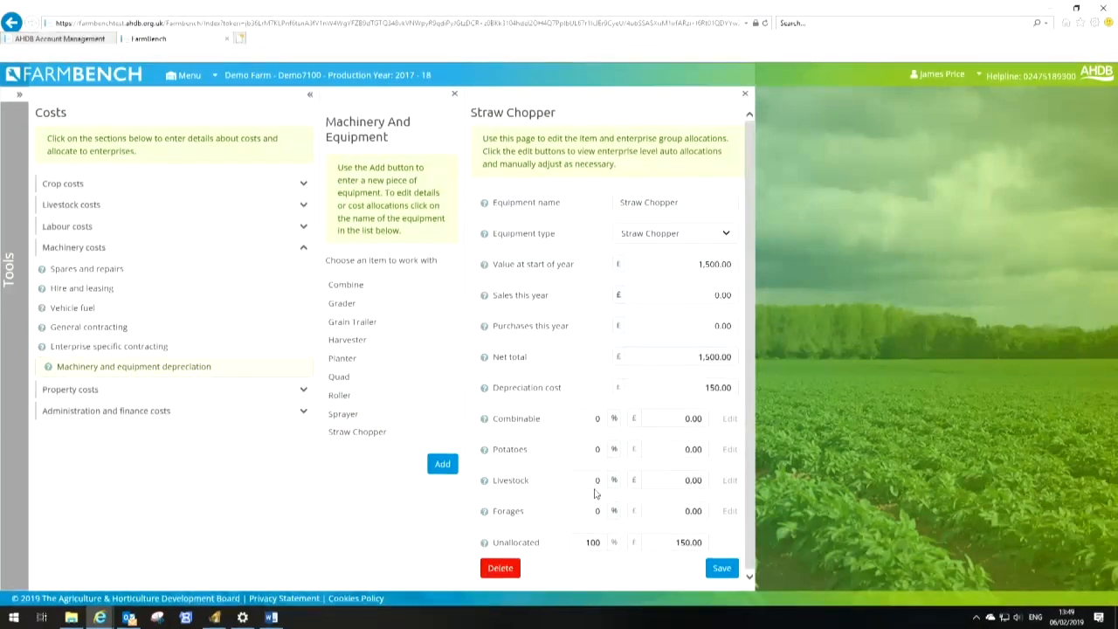
Allocate the Straw Chopper's depreciation 100% to Livestock and save
text(100)
click(599, 511)
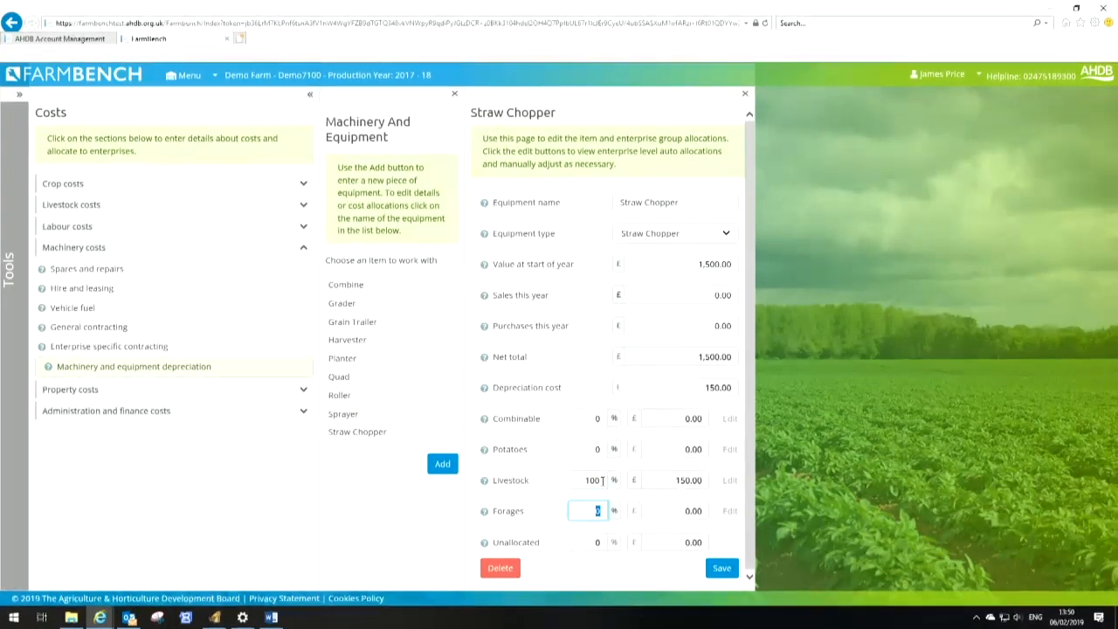
click(729, 573)
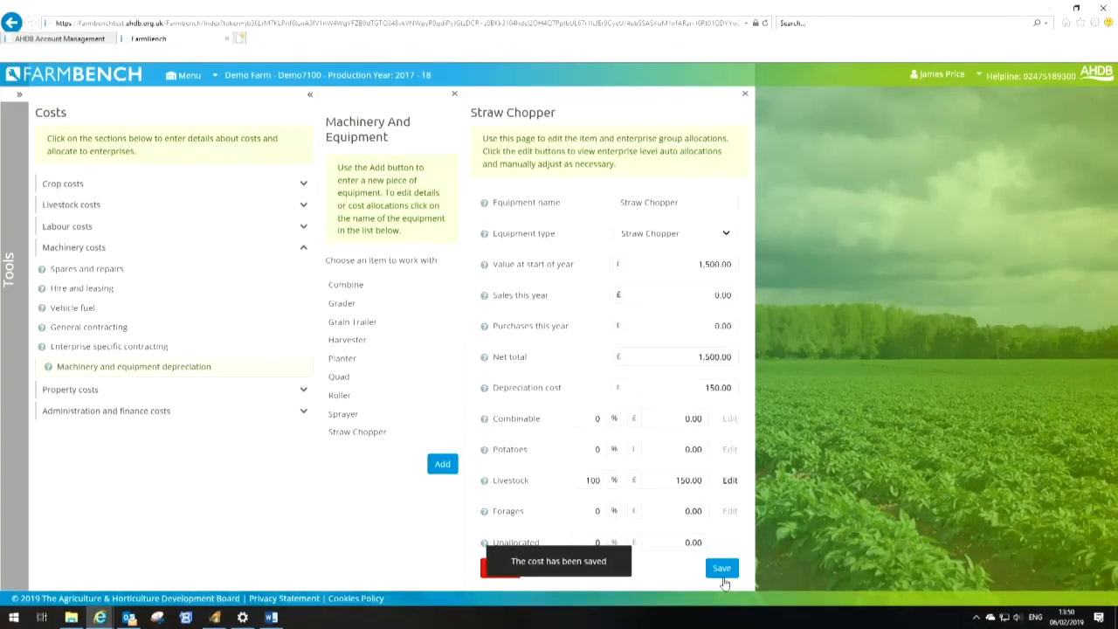
Add a machinery item named Tractor 1 of type Tractor, valued at £66,000 at start of year
click(445, 476)
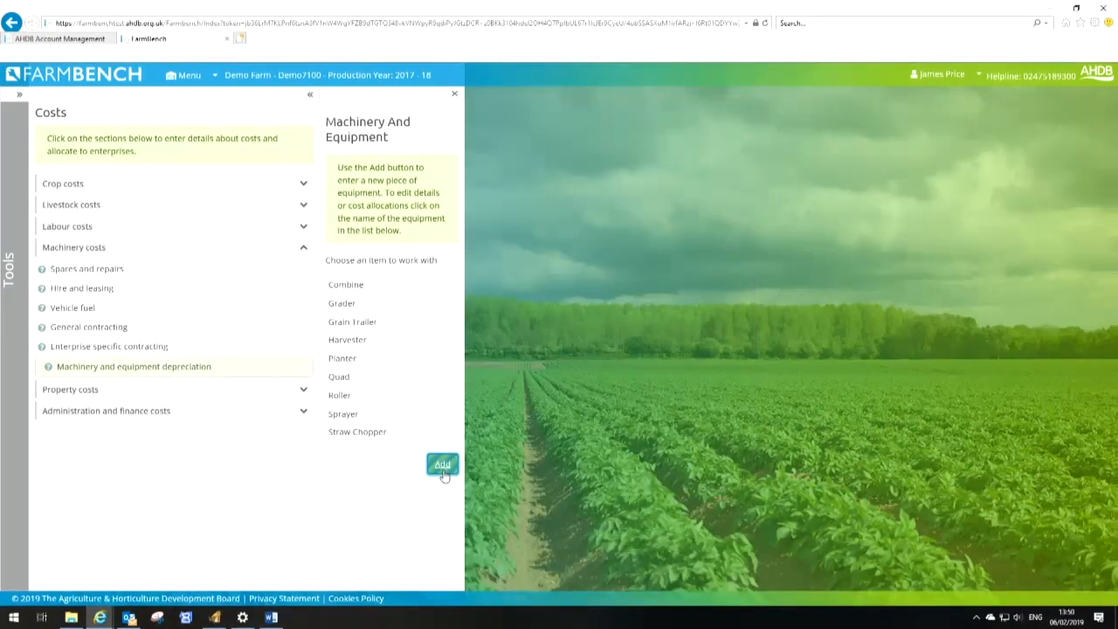
click(641, 236)
text(Tractor 1)
key(Tab)
key(Tab)
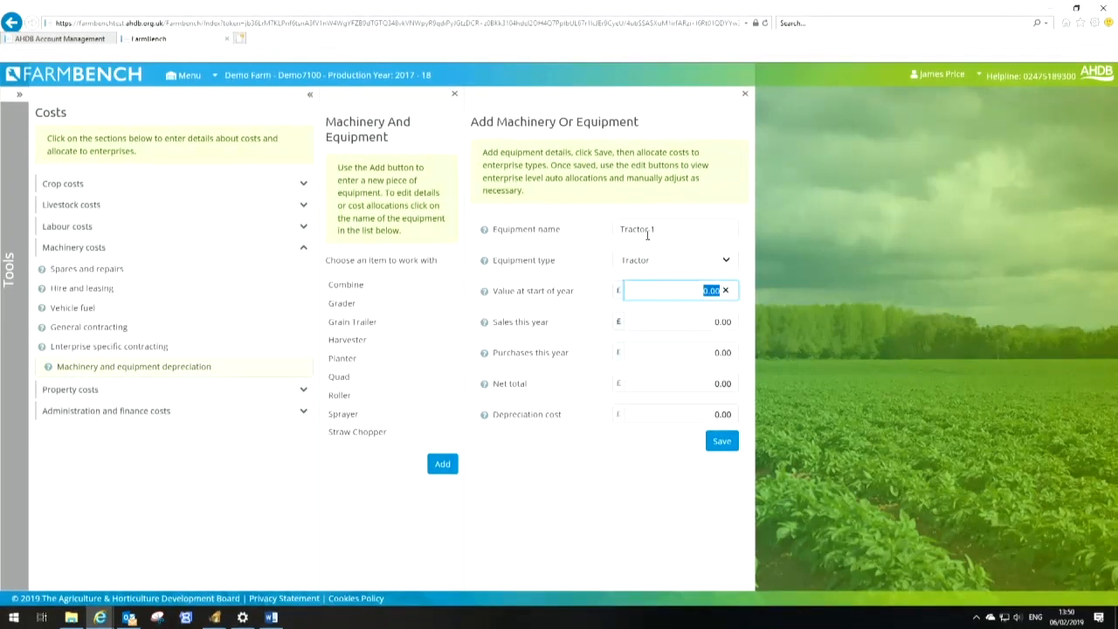
key(Tab)
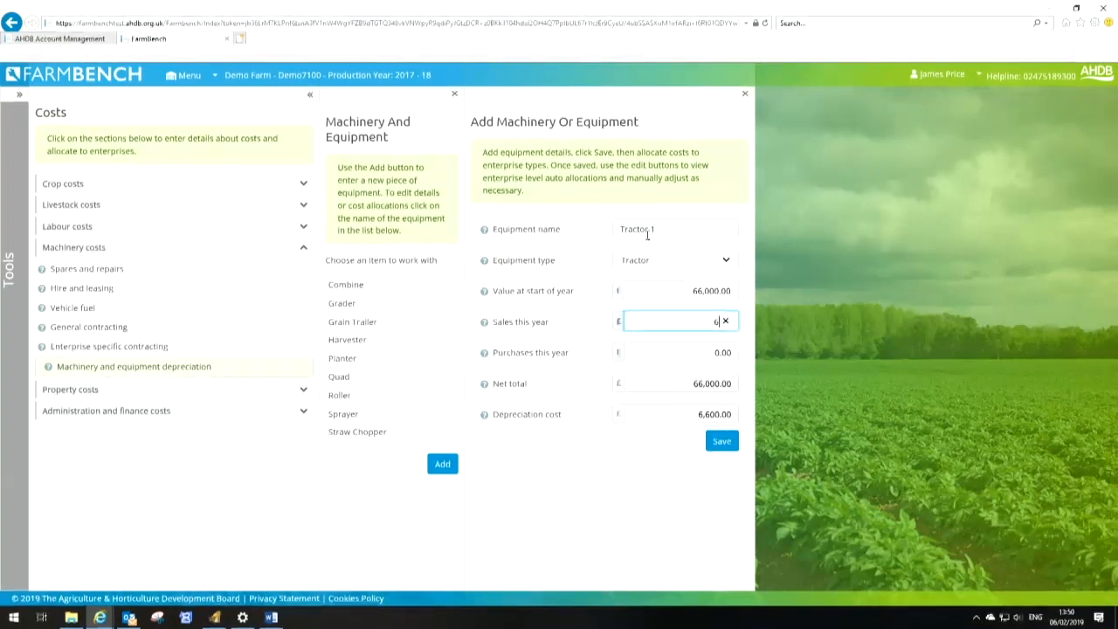
Enter Tractor 1's sales this year as £66,000 and purchases as £140,000, and save
text(66000)
key(Tab)
text(140000)
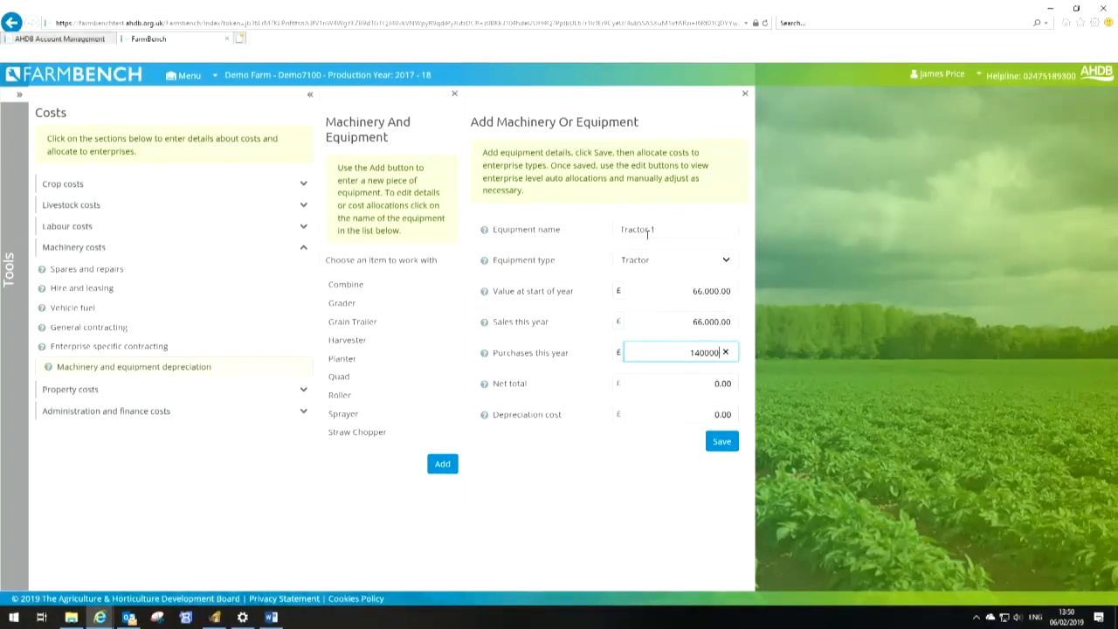
key(Tab)
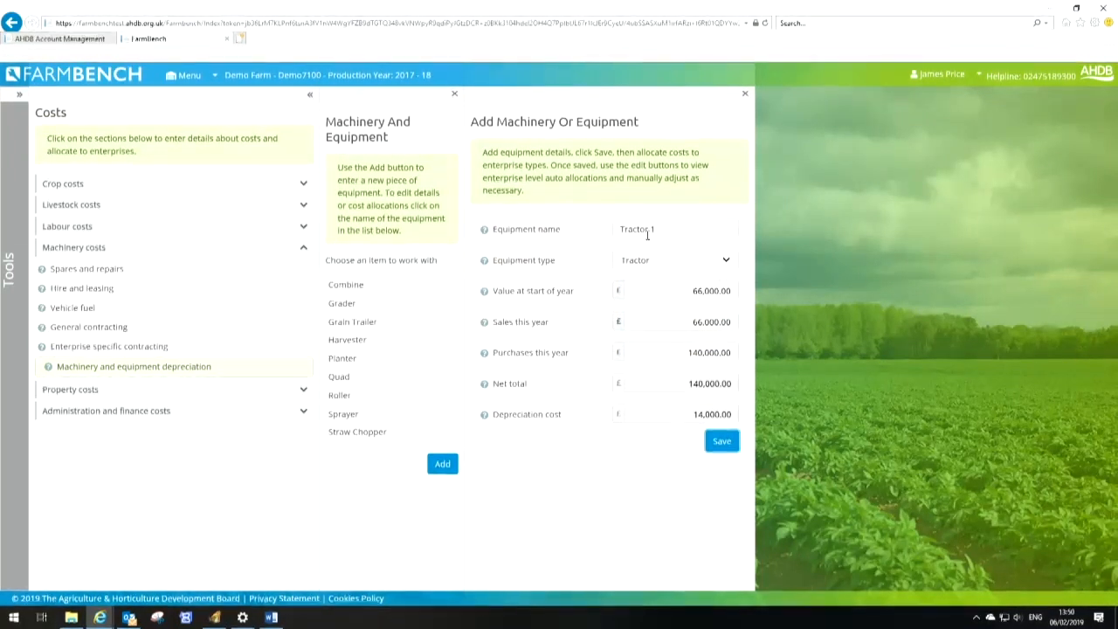
click(722, 444)
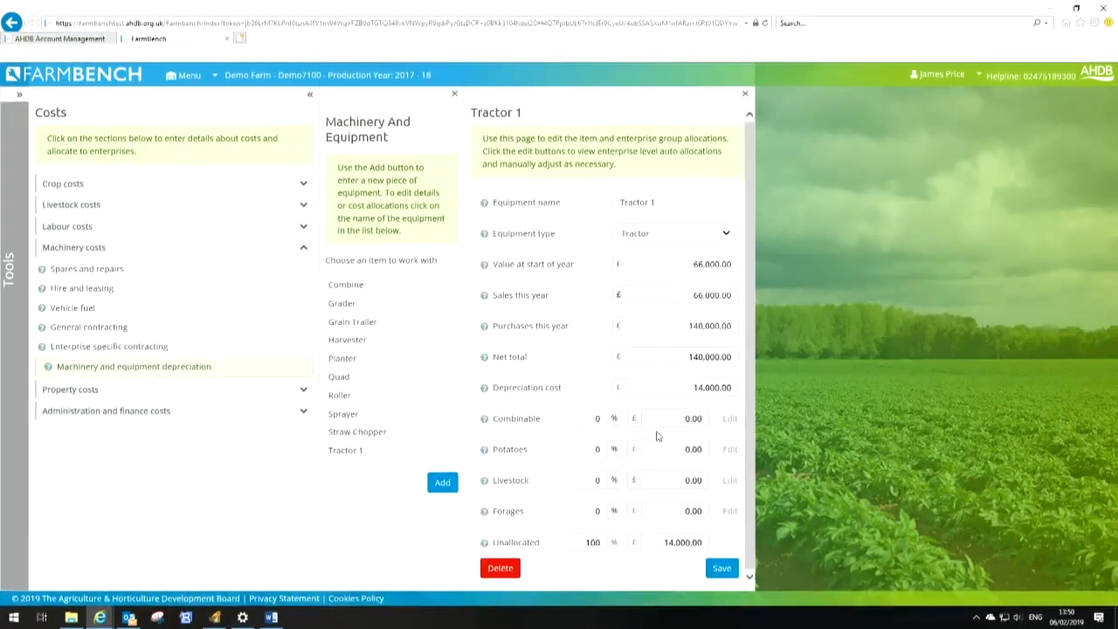
Allocate Tractor 1's depreciation 80% to Combinable and 20% to Potatoes, and save
click(607, 423)
text(80)
key(Tab)
text(20)
key(Tab)
click(721, 568)
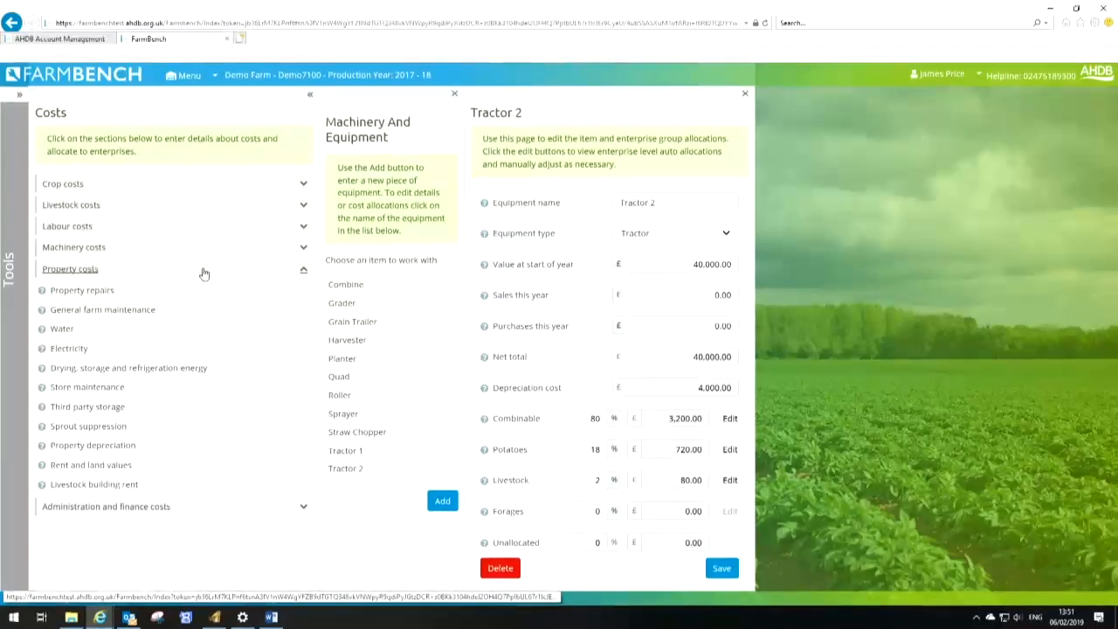
Open the Property repairs cost entry and select its cost field
click(105, 291)
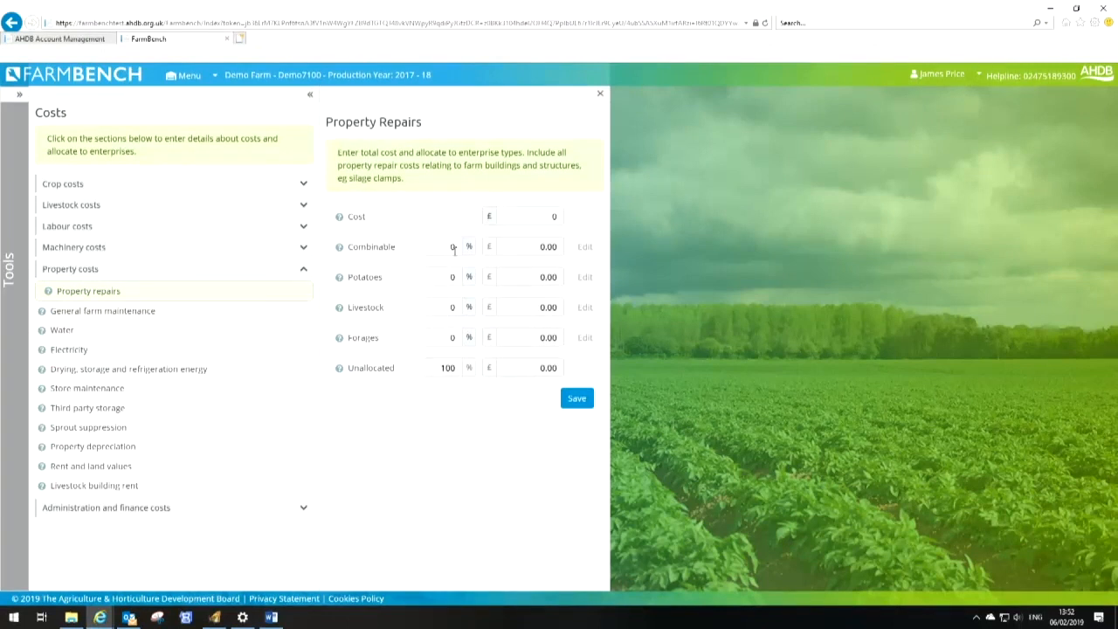
click(519, 218)
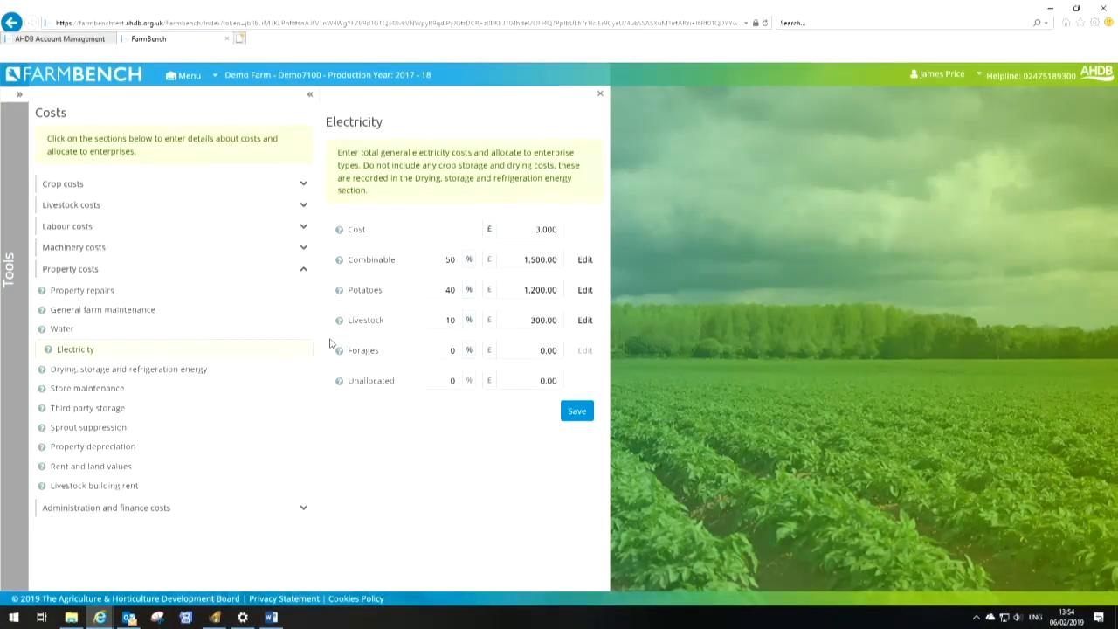
Enter a £15,000 drying, storage and refrigeration energy cost, allocate 45% to Combinable and 55% to Potatoes, and save
click(187, 370)
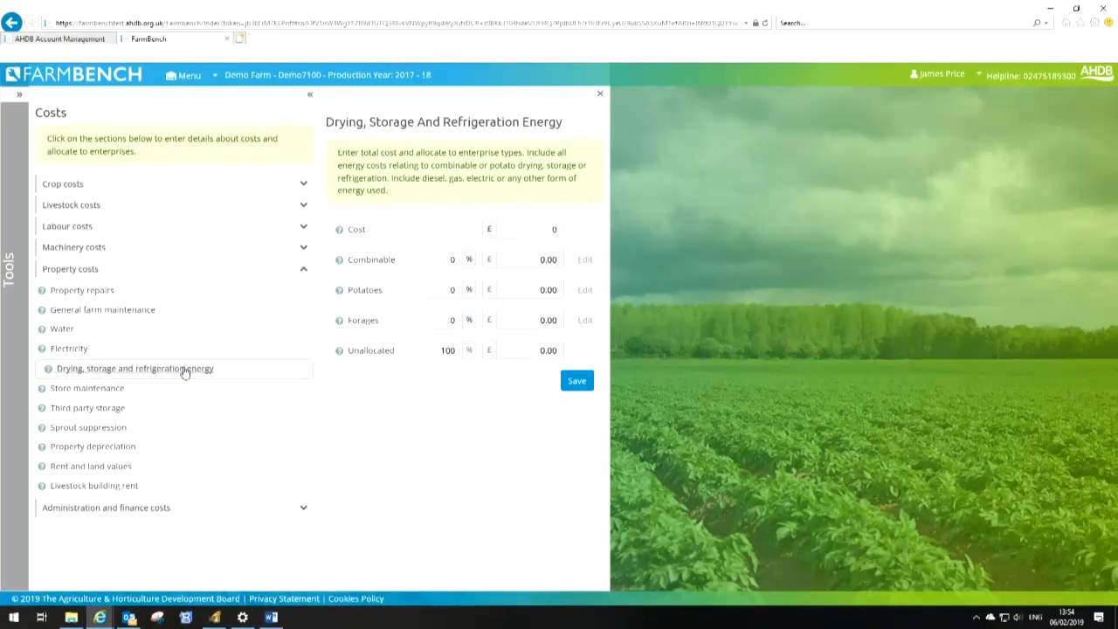
click(559, 229)
text(15000)
key(Tab)
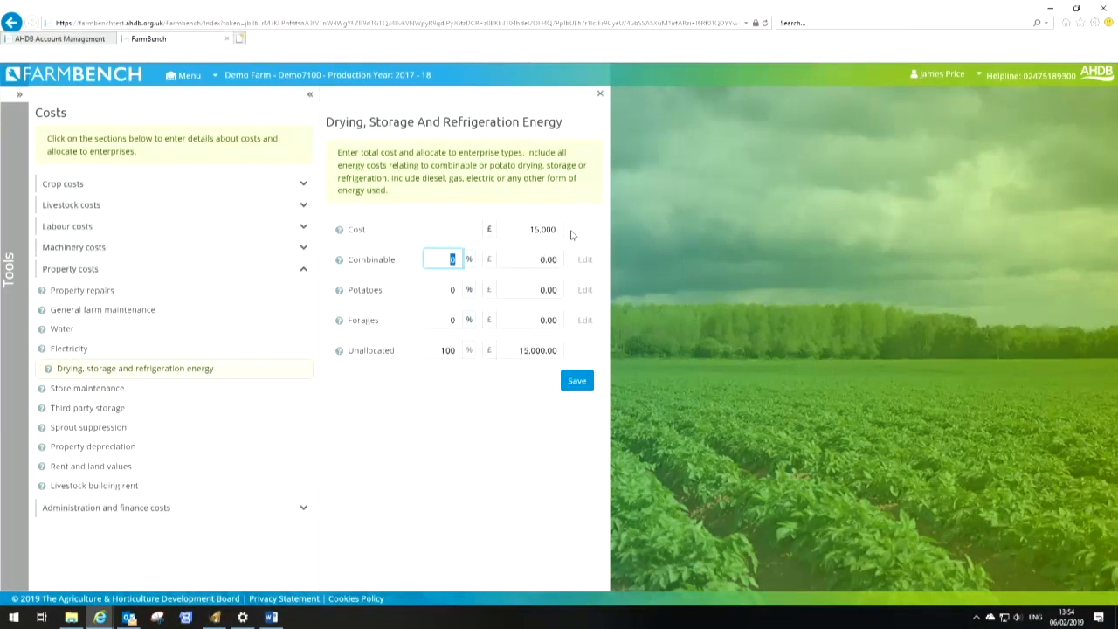
text(45)
key(Tab)
text(55)
key(Tab)
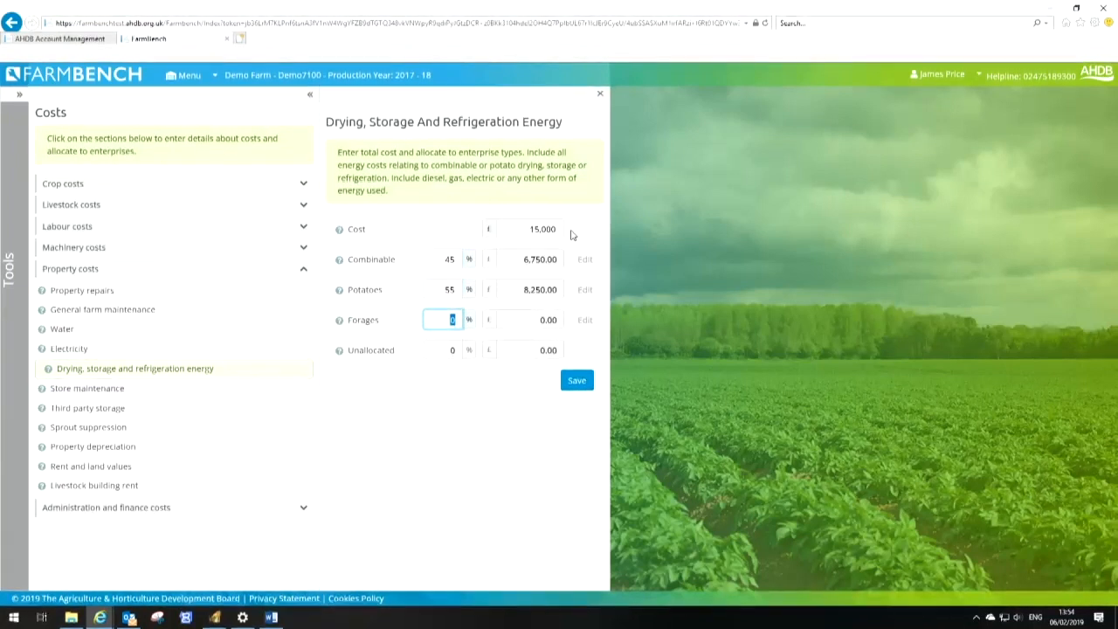
click(575, 383)
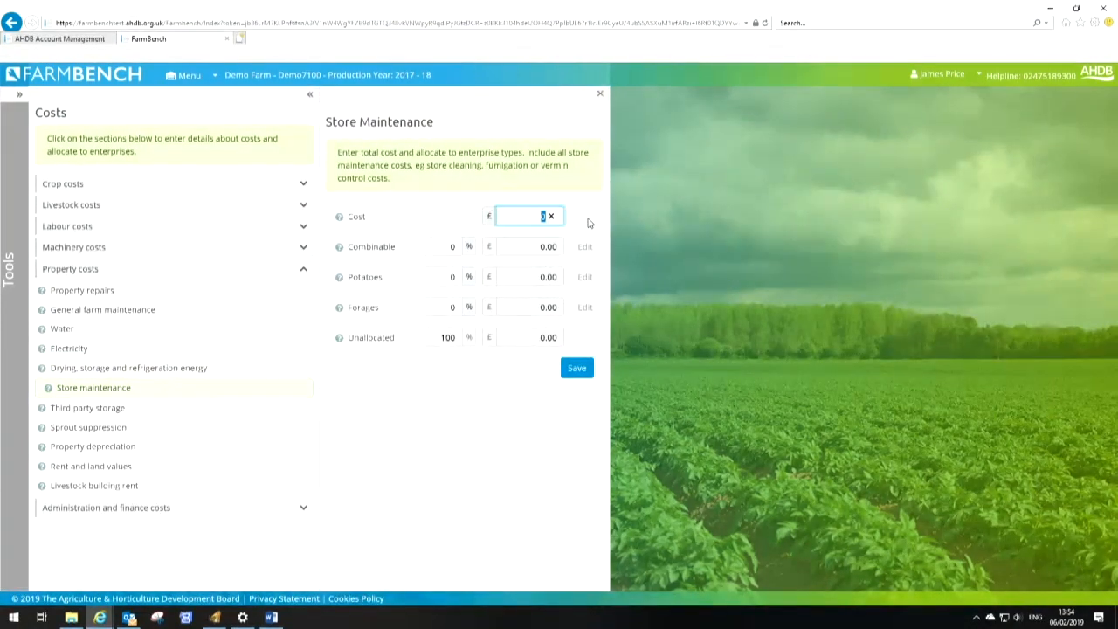
Enter a store maintenance cost of £900
text(900)
key(Tab)
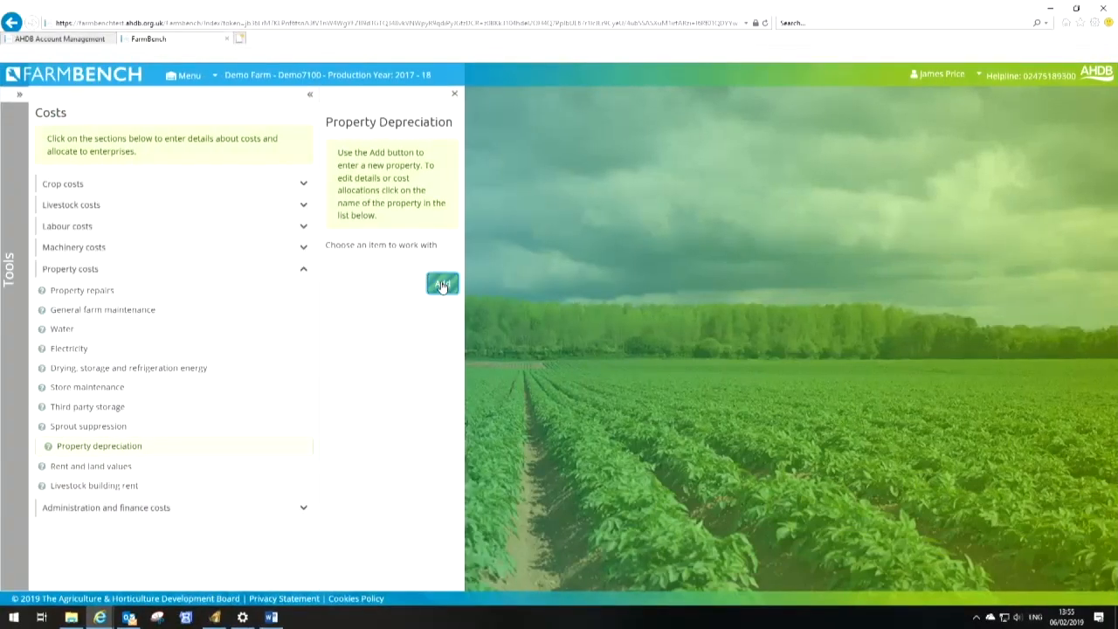
Add a property investment named Lime Application, type Lime applications, initial cost £1,500, 1 year since works, and save
click(442, 284)
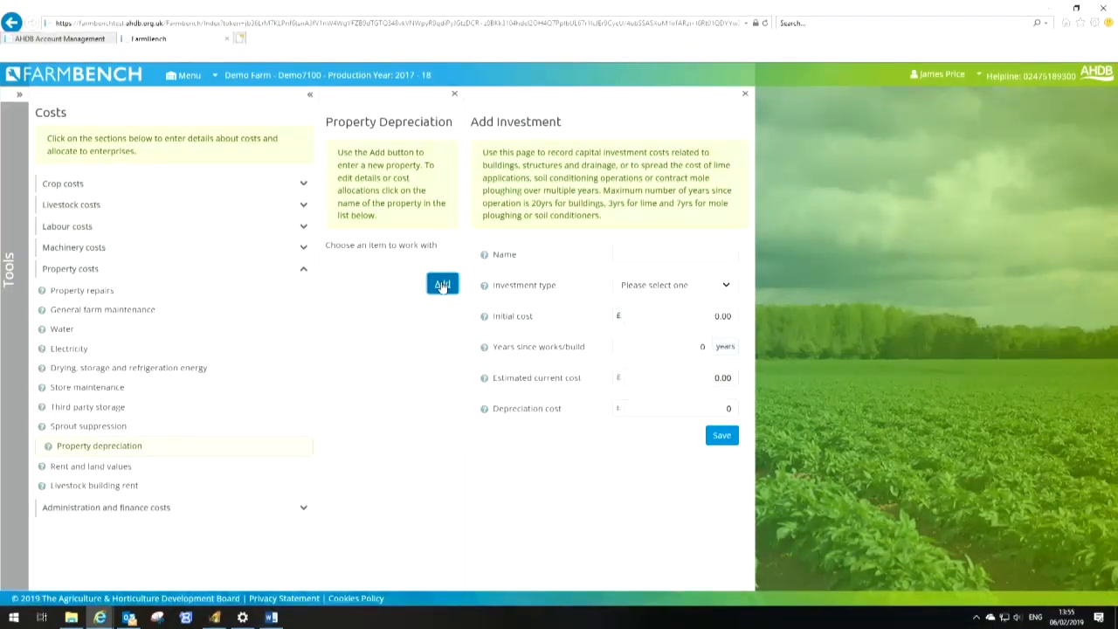
click(673, 256)
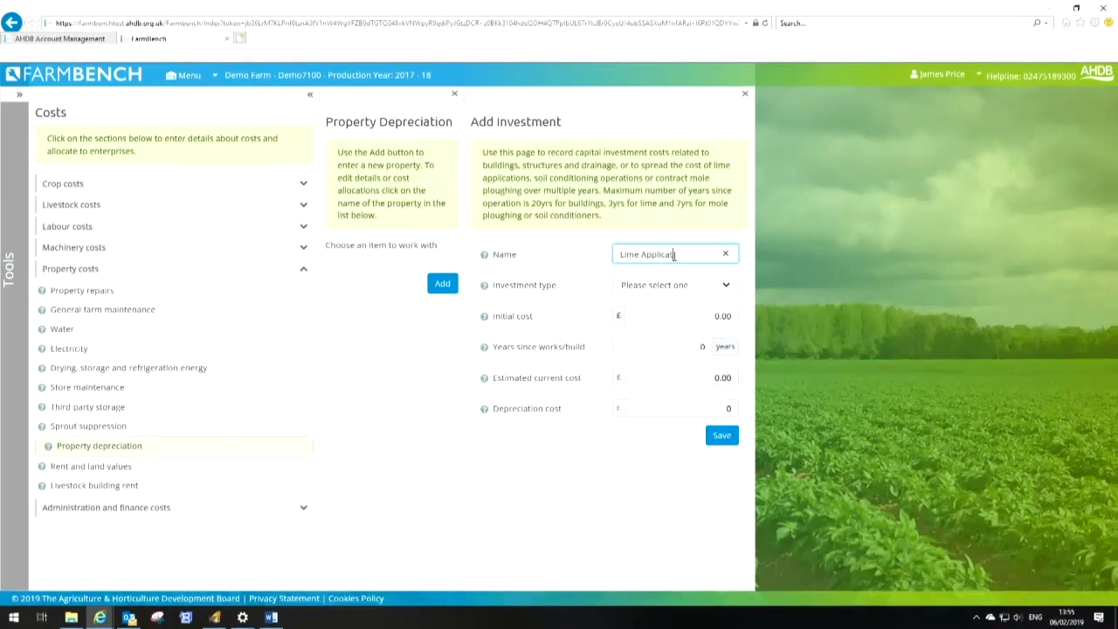
key(Tab)
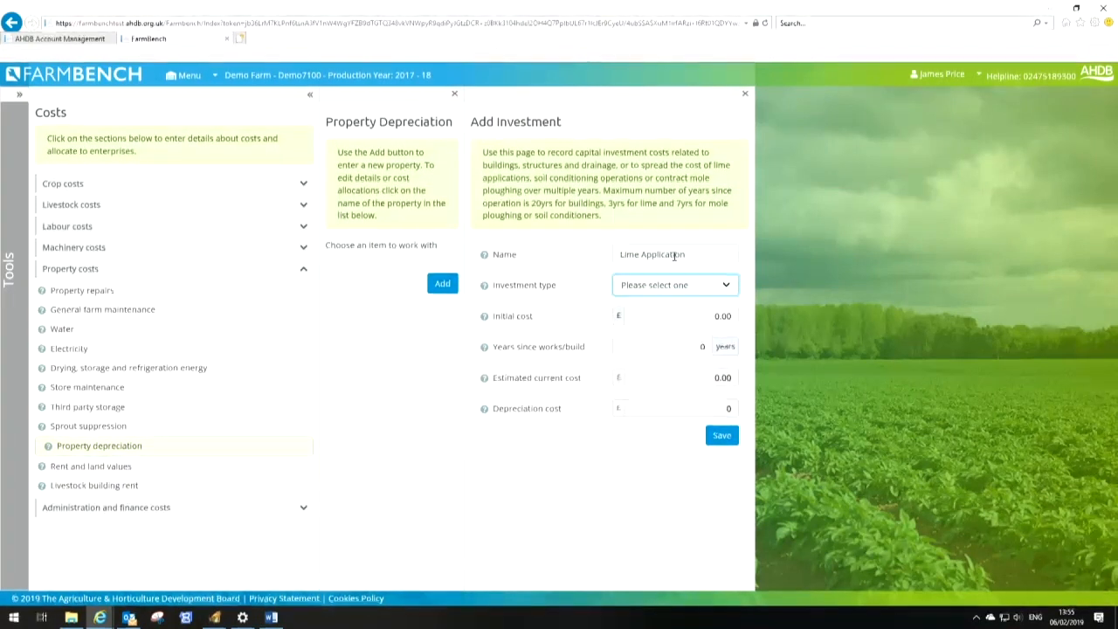
key(l)
key(Tab)
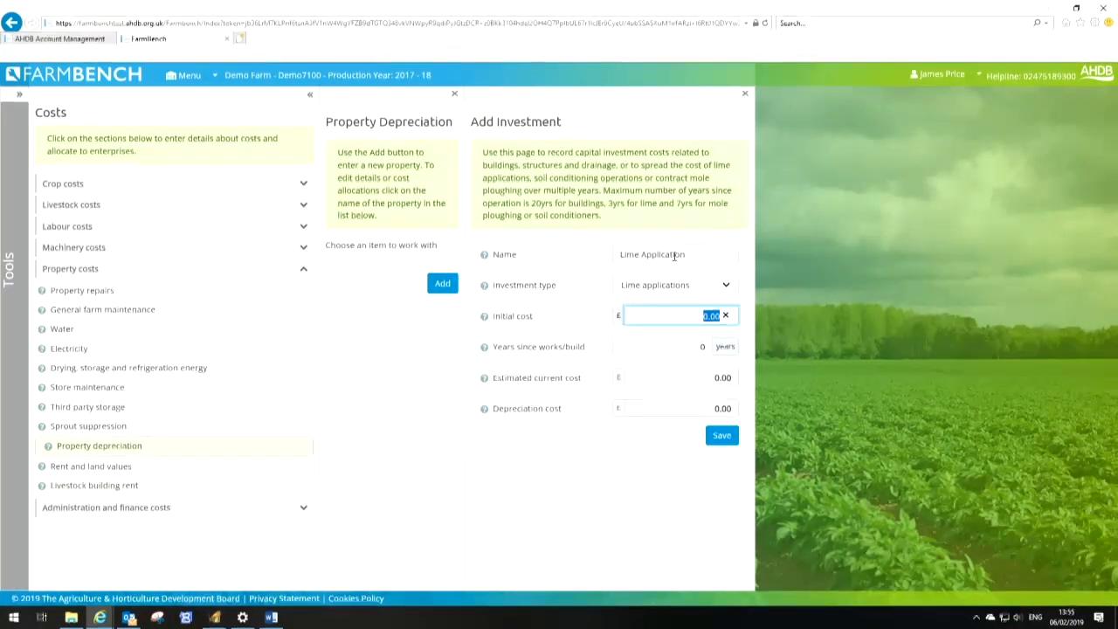
text(1500)
key(Tab)
text(1)
key(Tab)
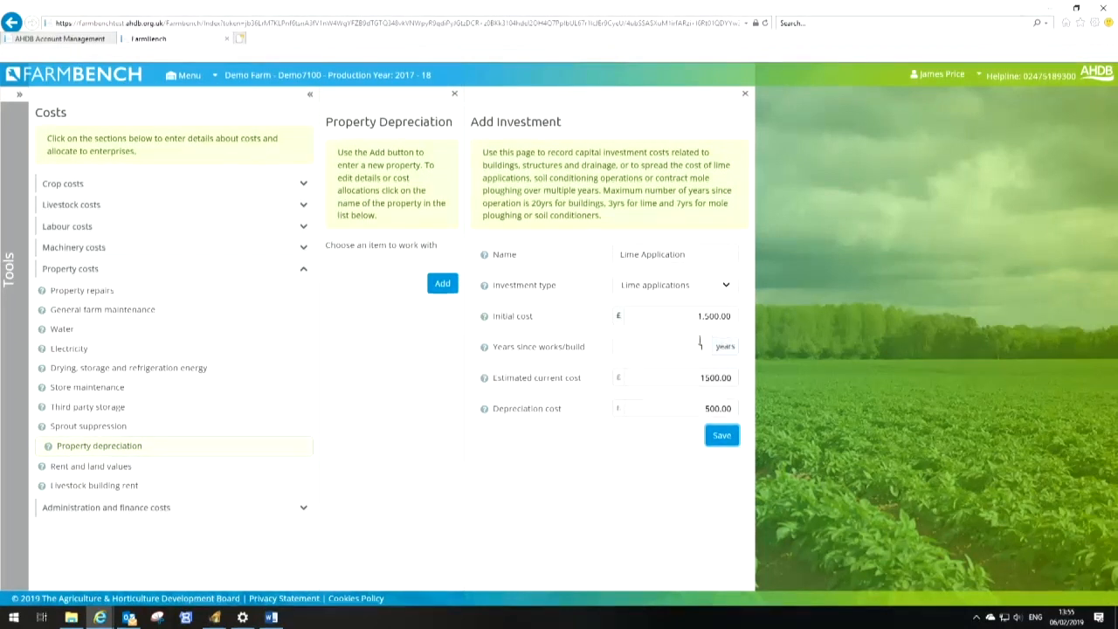
click(723, 436)
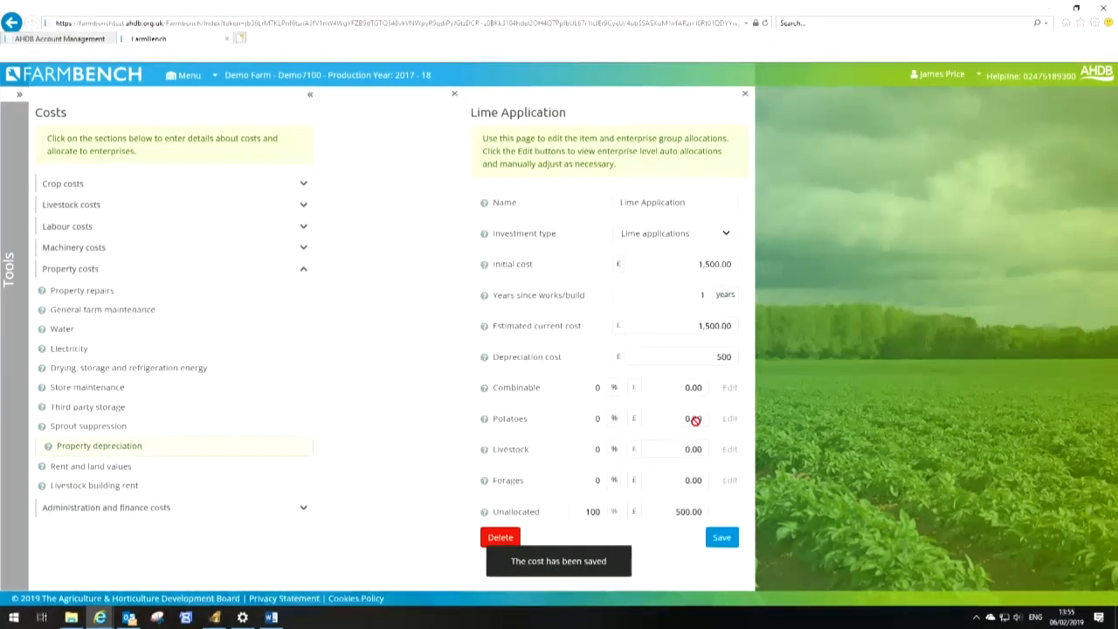
Allocate 50% of the Lime Application's depreciation to Combinable and save
click(592, 387)
text(50)
key(Tab)
key(Tab)
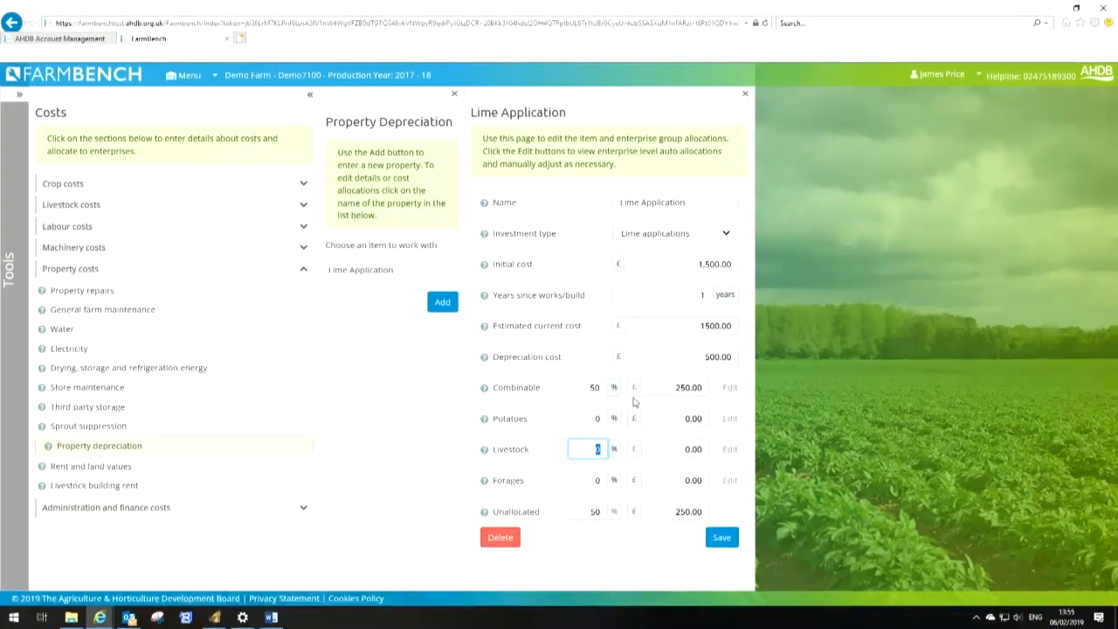
key(Tab)
key(shift+Tab)
key(Tab)
key(Return)
Add a property investment named Potato Shed, type Buildings structures and drainage, with an initial cost of £1000
click(437, 304)
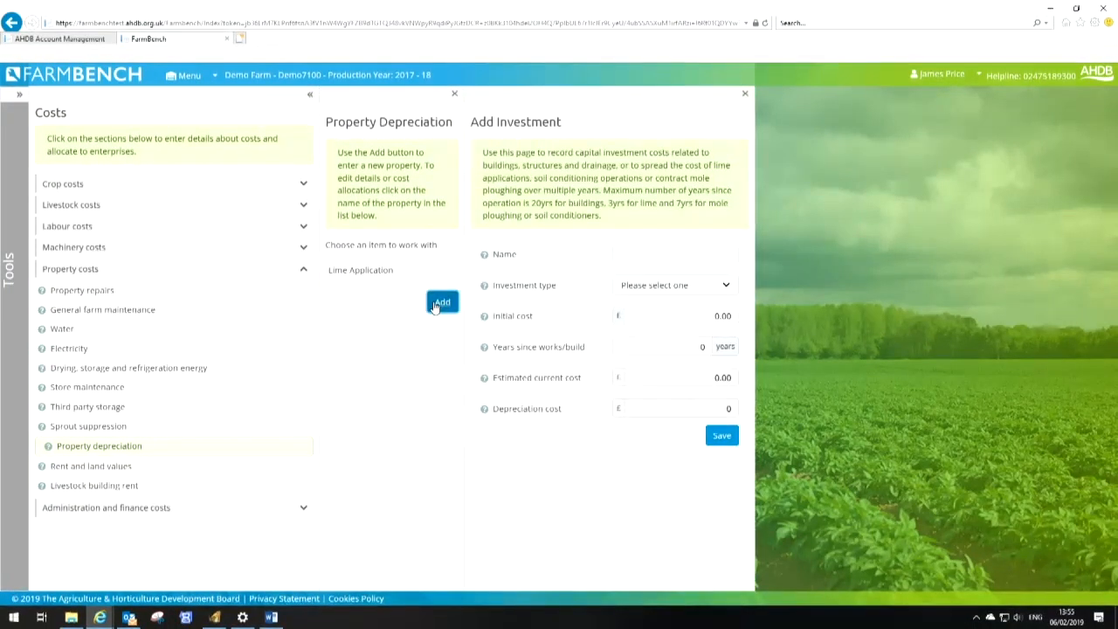
click(641, 255)
text(Potat)
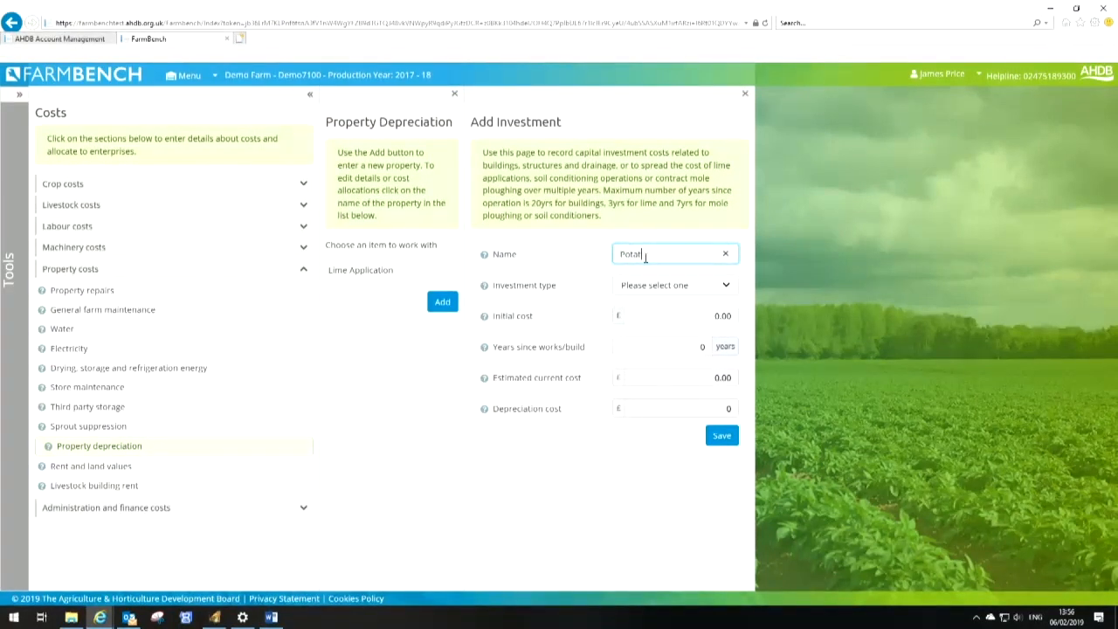
text(o Shed)
key(Tab)
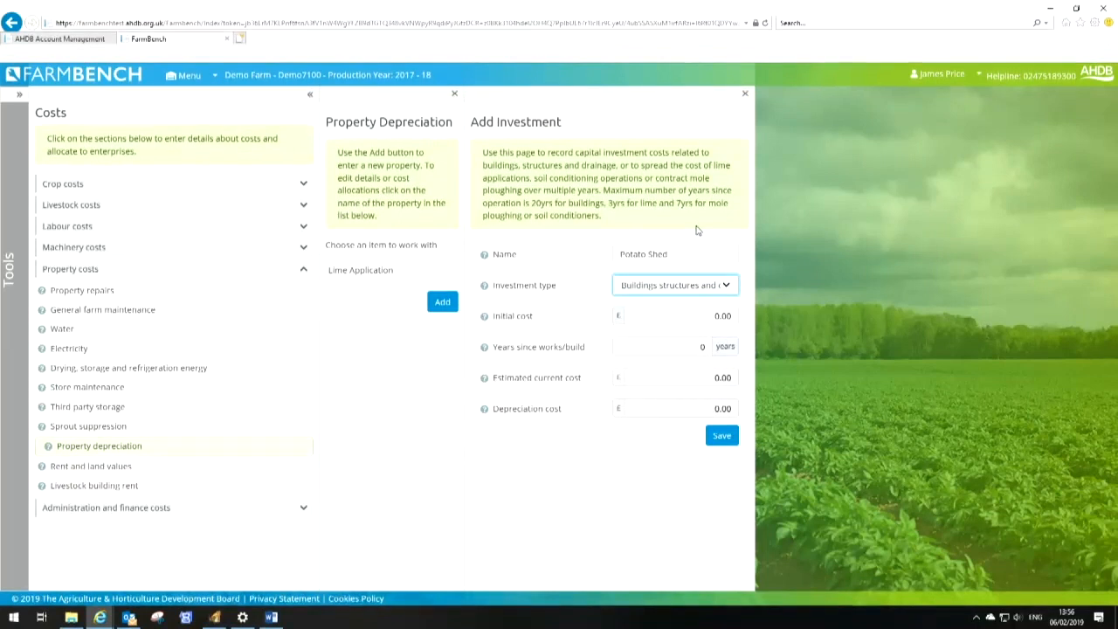
click(725, 295)
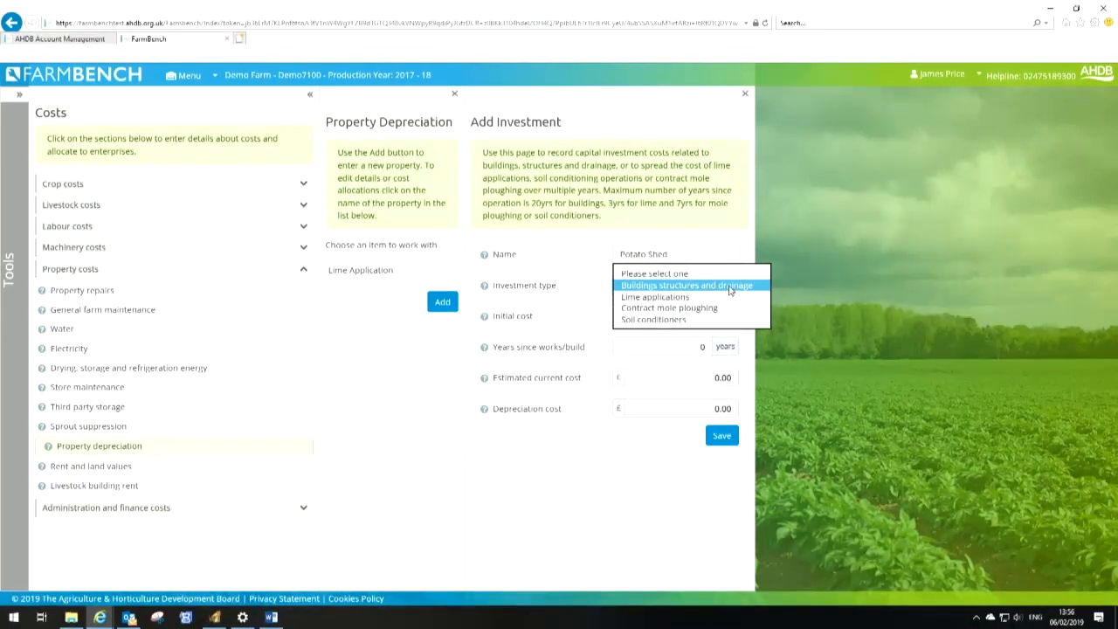
click(729, 286)
key(Tab)
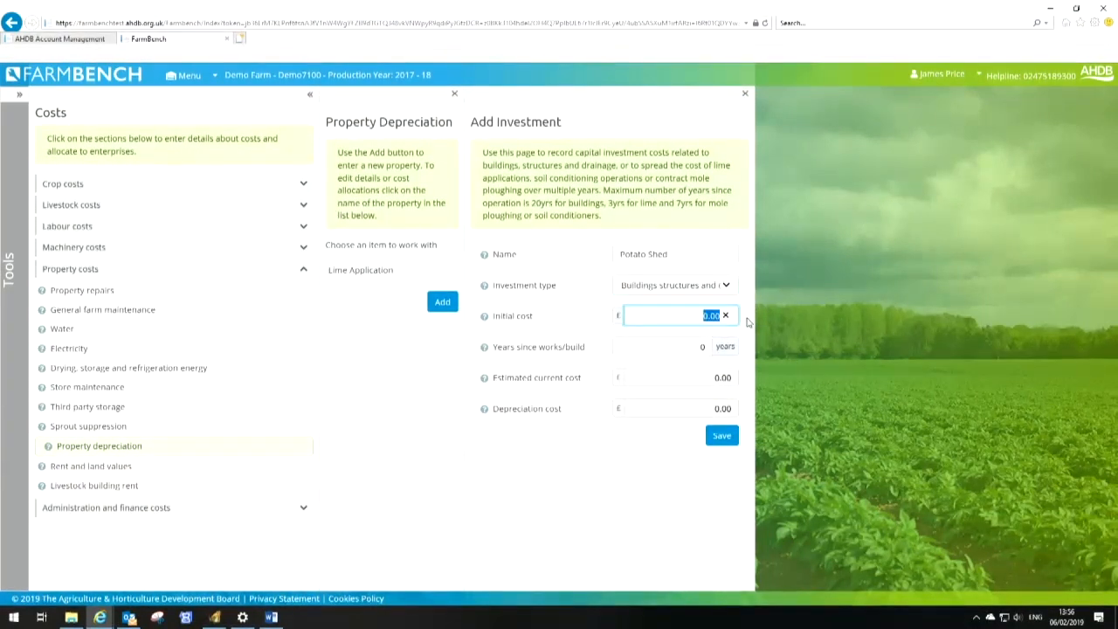
text(1000)
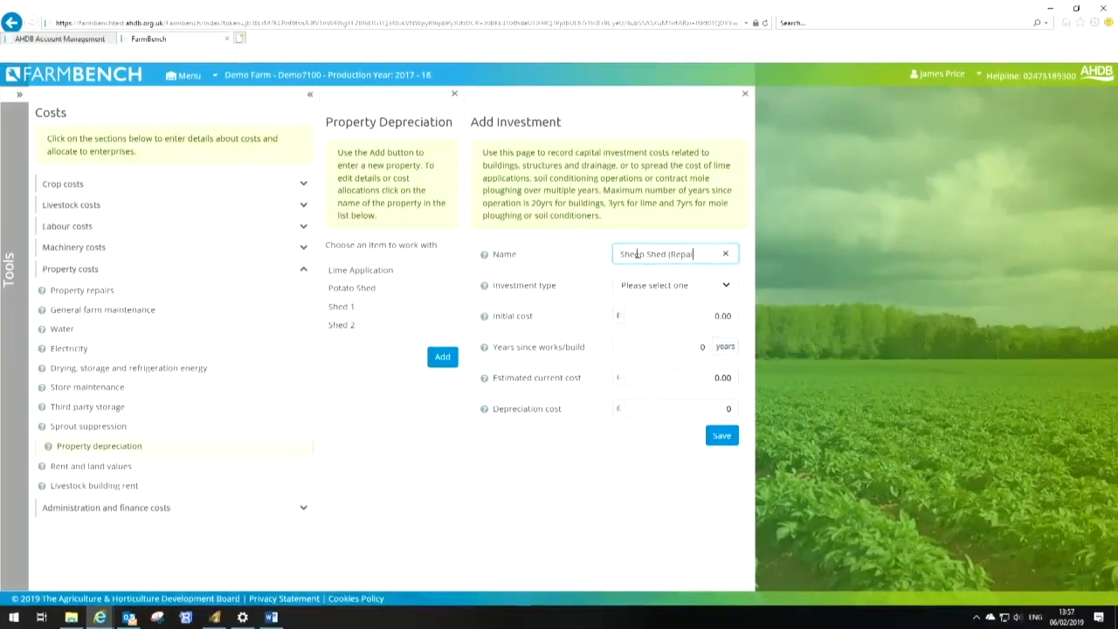
Add a property investment named Sheep Shed (Repairs), type Buildings structures and drainage, initial cost £20,000, 5 years since works, and save
text())
key(Tab)
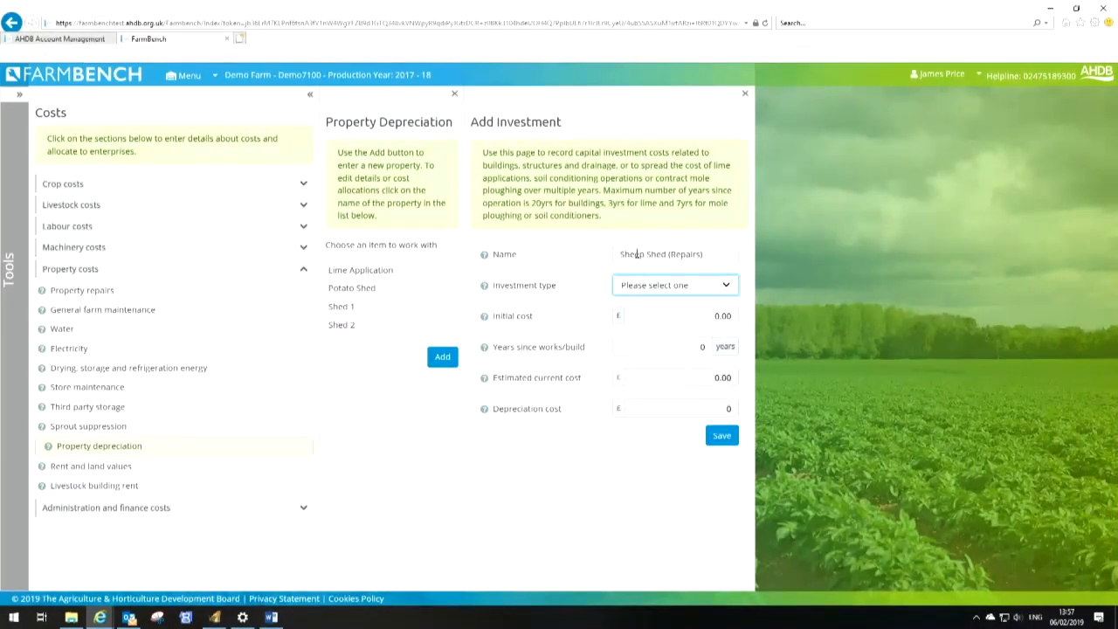
key(Down)
key(Tab)
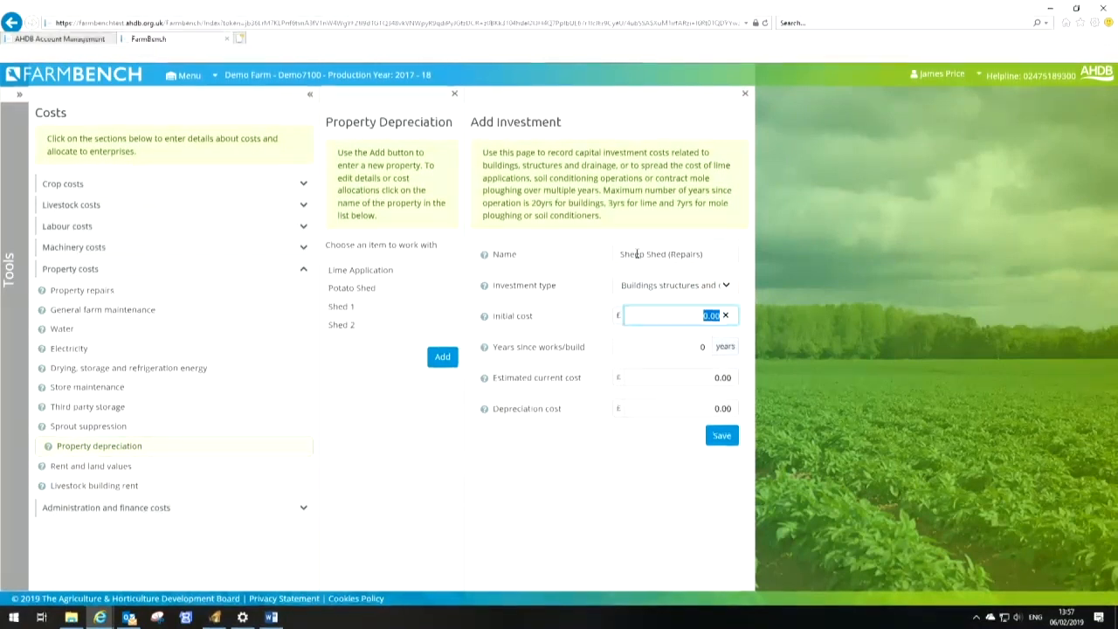
text(20,000)
key(Tab)
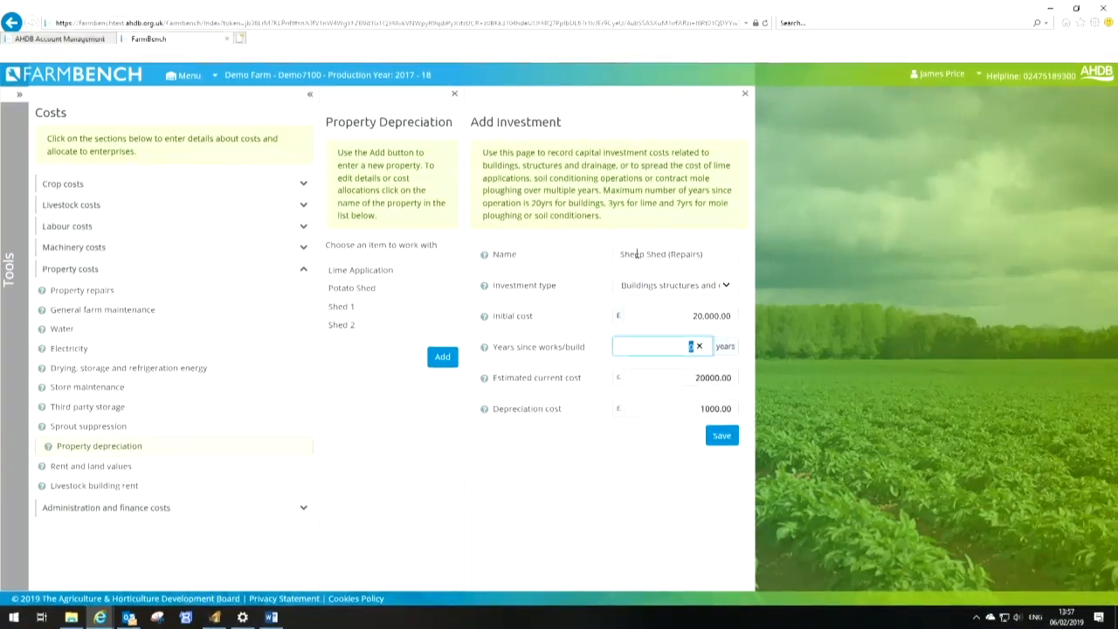
text(5)
key(Tab)
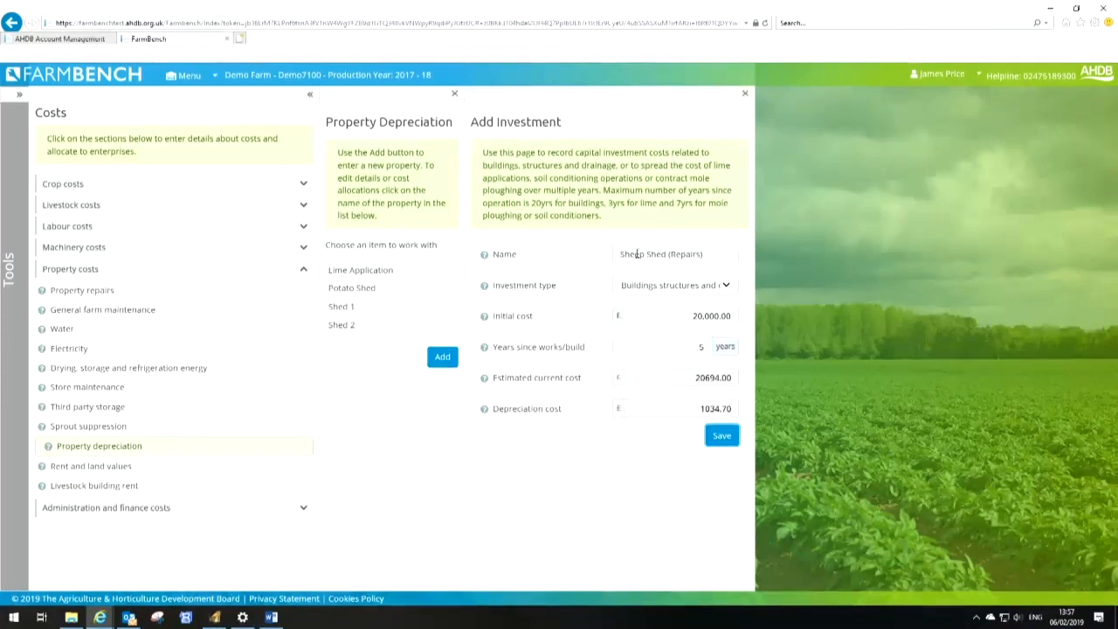
click(728, 445)
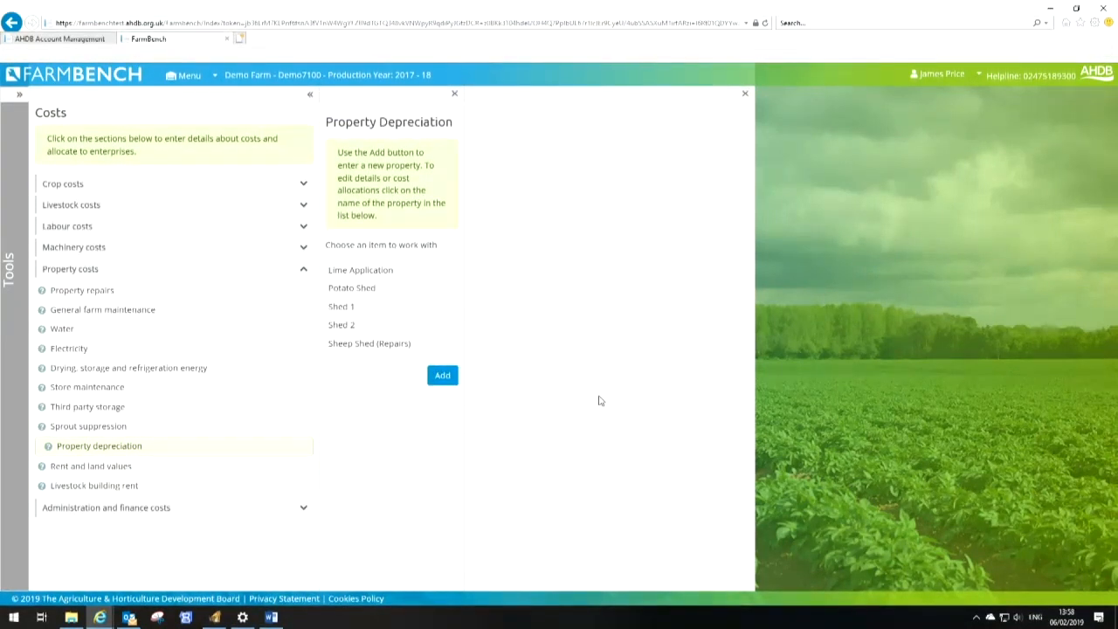
Allocate 100% of the Sheep Shed (Repairs) depreciation to Livestock and save
click(594, 449)
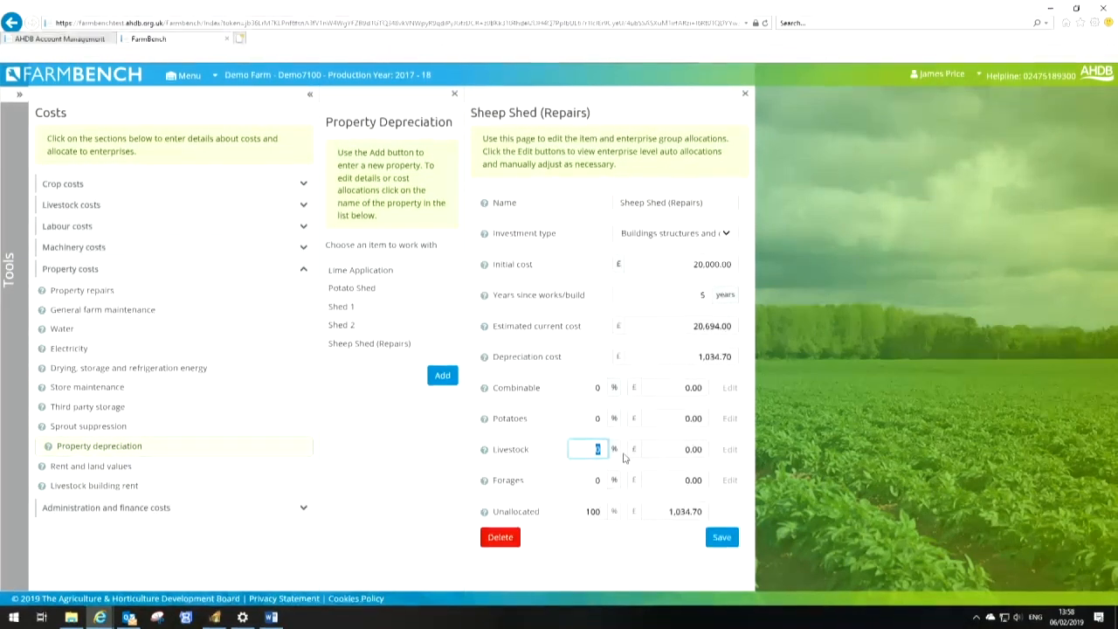
text(100)
key(Tab)
click(721, 537)
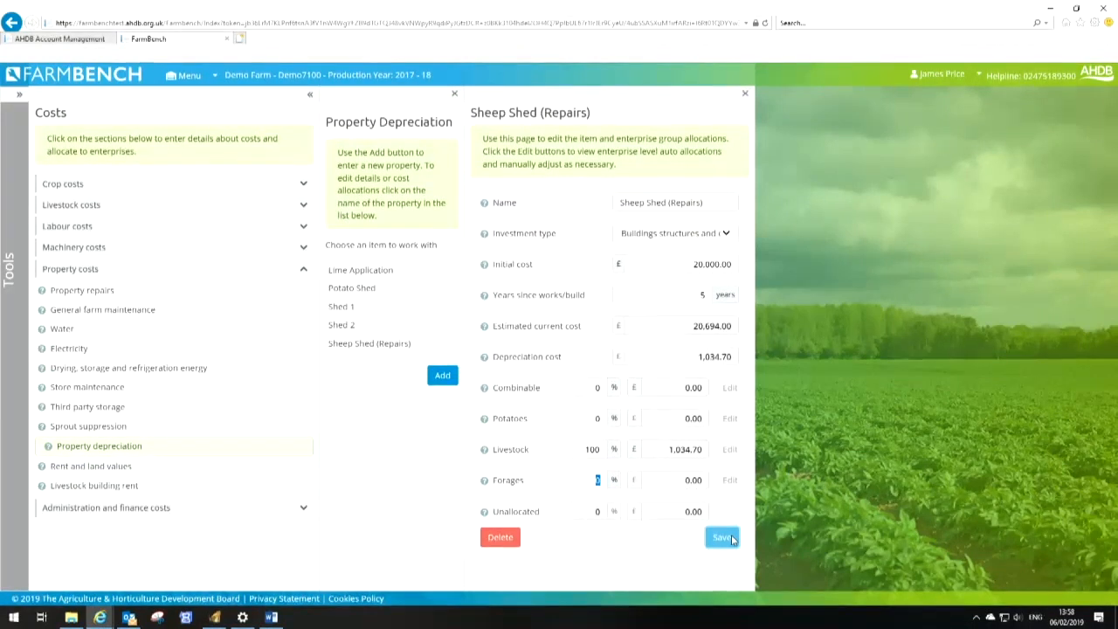